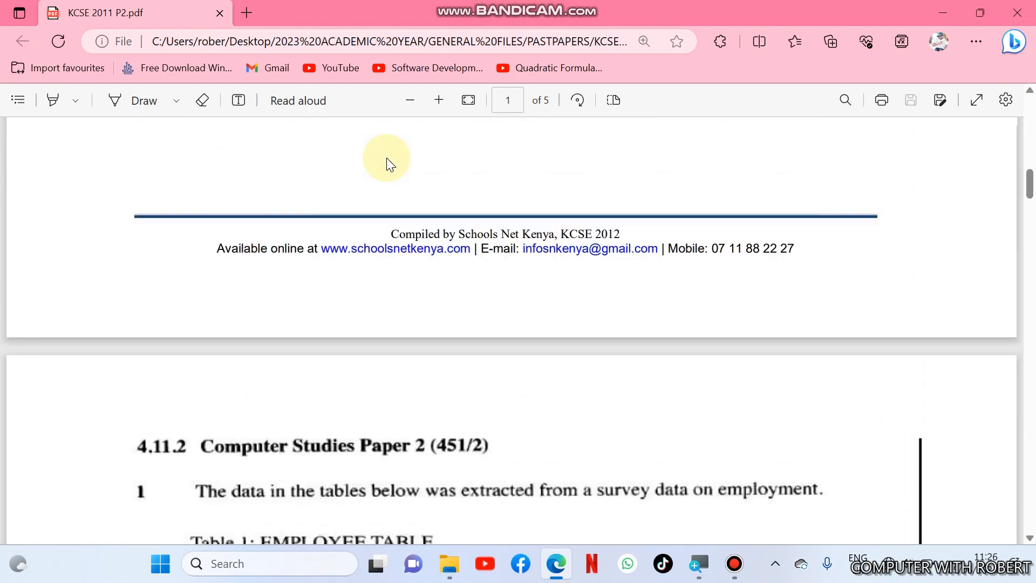
- Examine the three data tables and the database tasks in the KCSE 2011 P2 exam paper
scroll(387, 157, down, 11)
scroll(387, 158, down, 6)
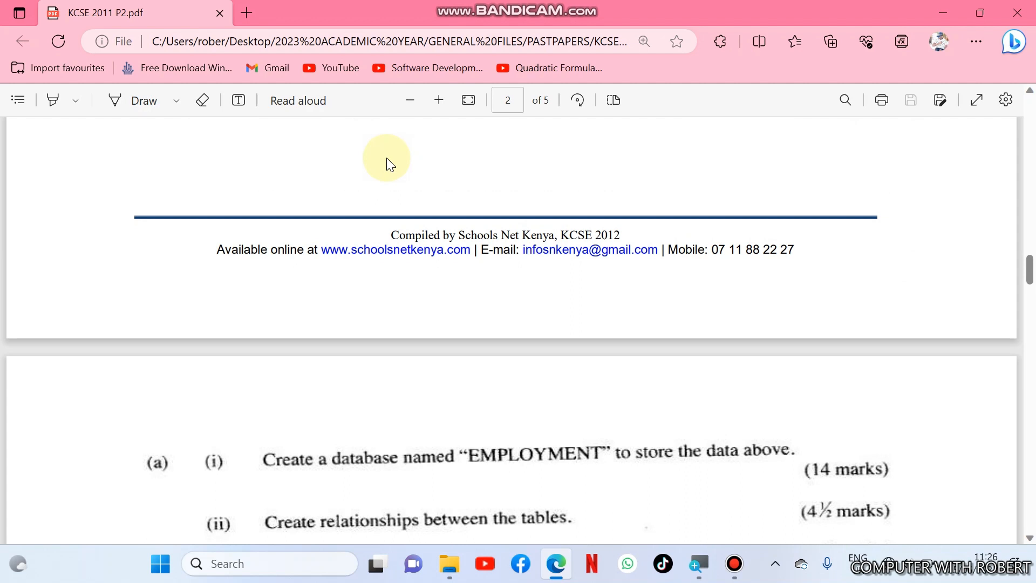
scroll(387, 158, down, 2)
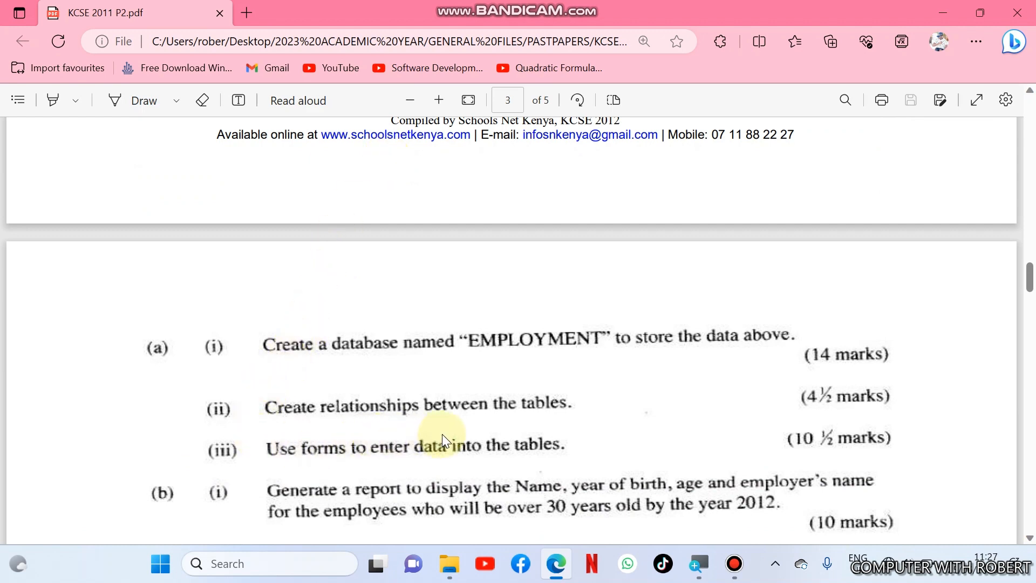
scroll(521, 453, up, 10)
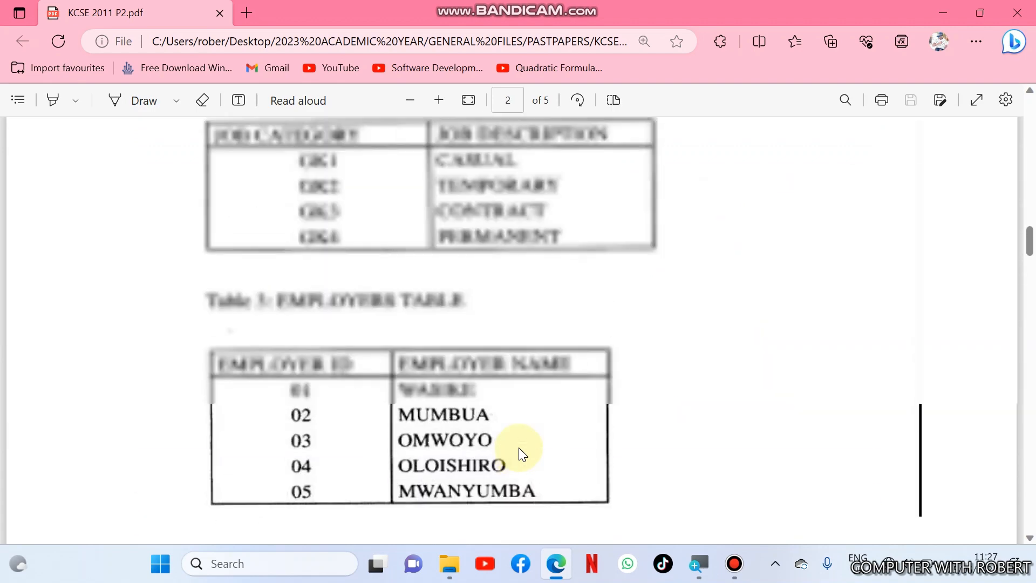
scroll(520, 452, up, 5)
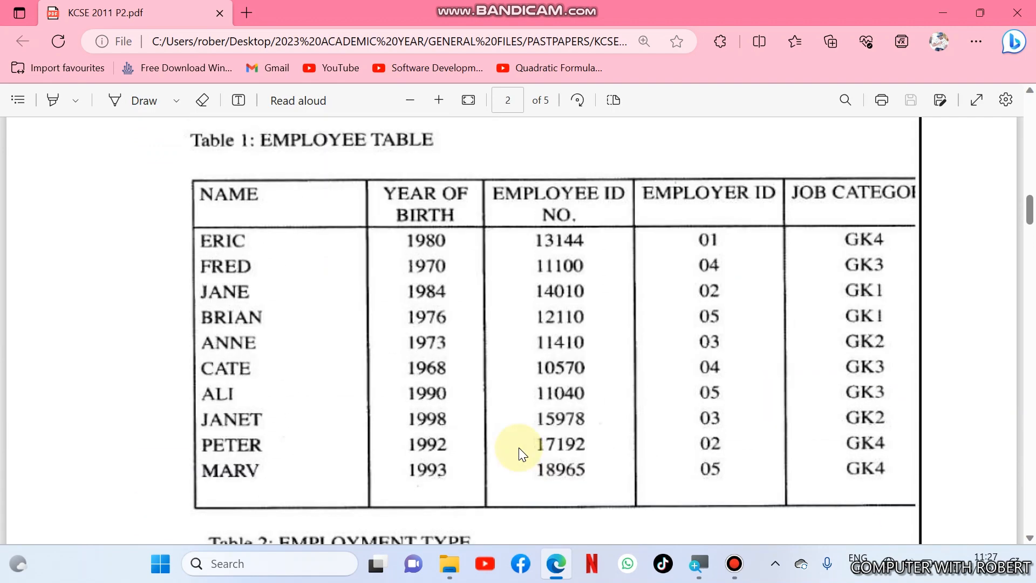
scroll(519, 449, down, 5)
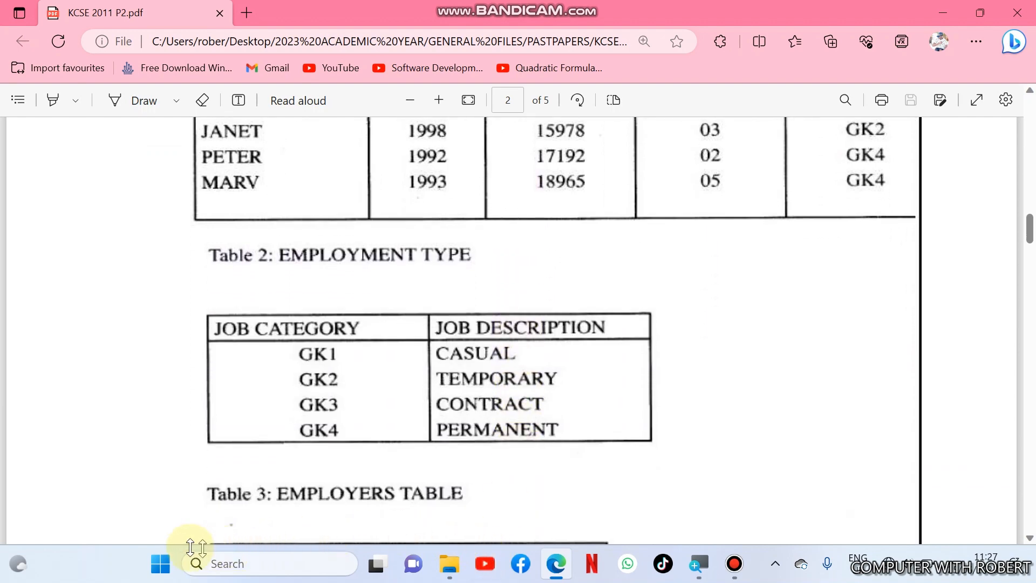
- Launch Microsoft Access and maximize its window
click(161, 564)
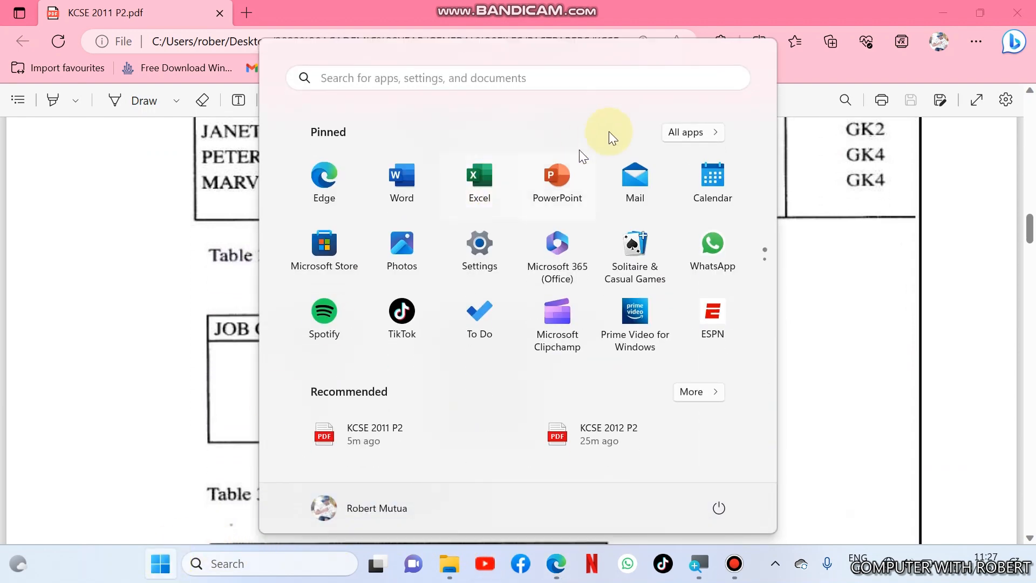
click(672, 132)
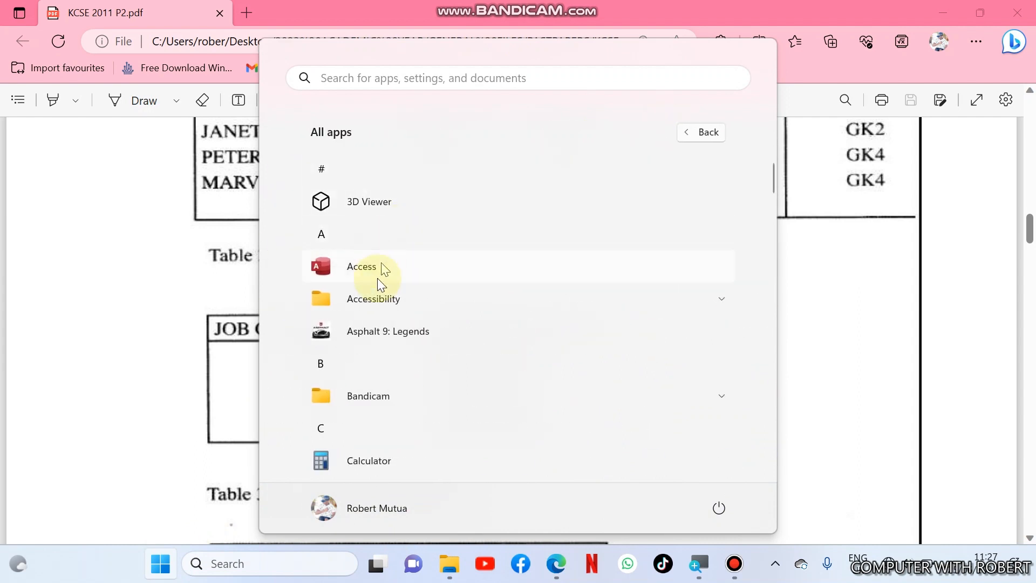
click(374, 299)
click(371, 271)
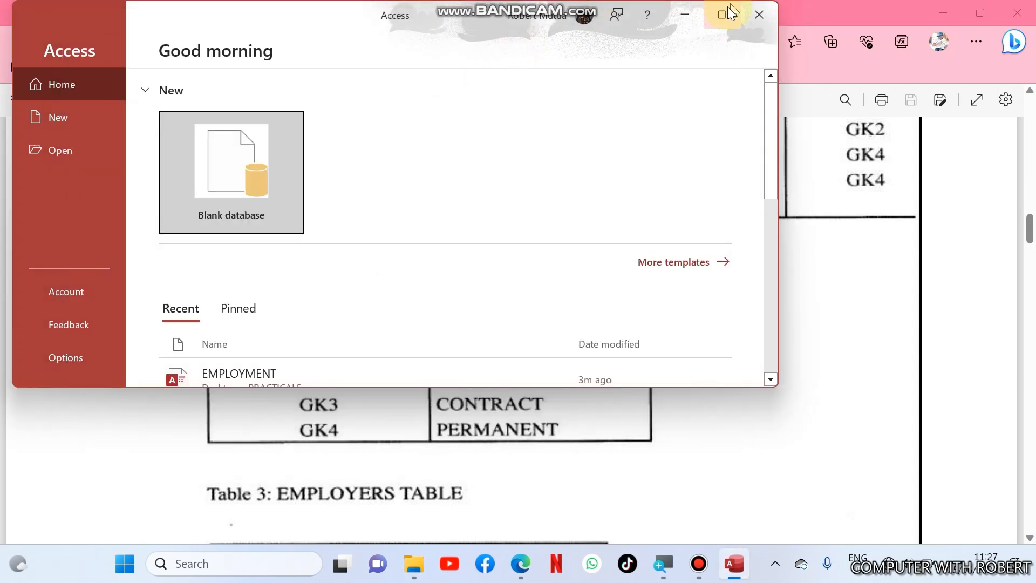
click(724, 13)
- Start a blank database and enter EMPLOYMENT as its file name
click(161, 179)
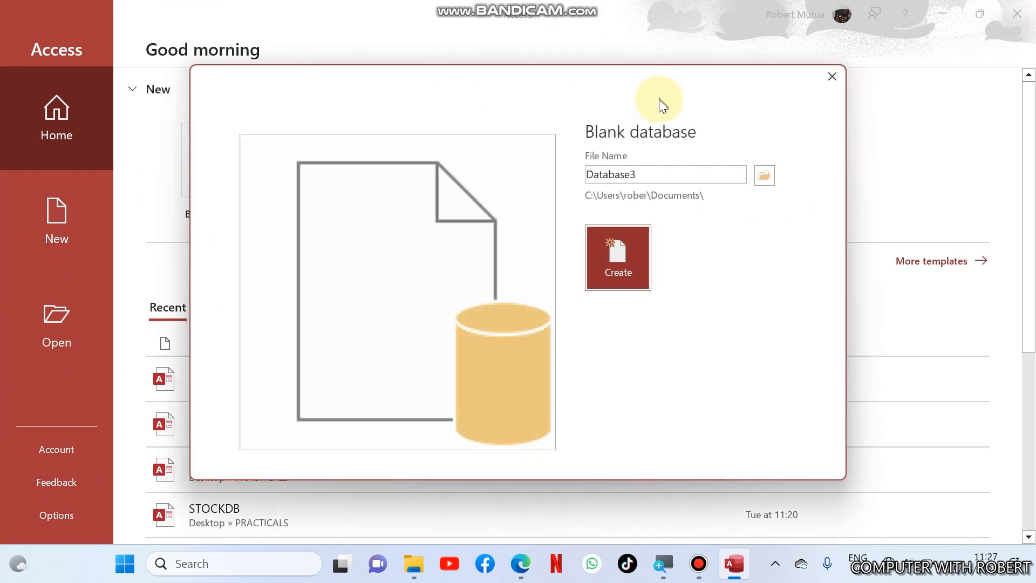
double_click(660, 171)
text(EMPLOYMENT)
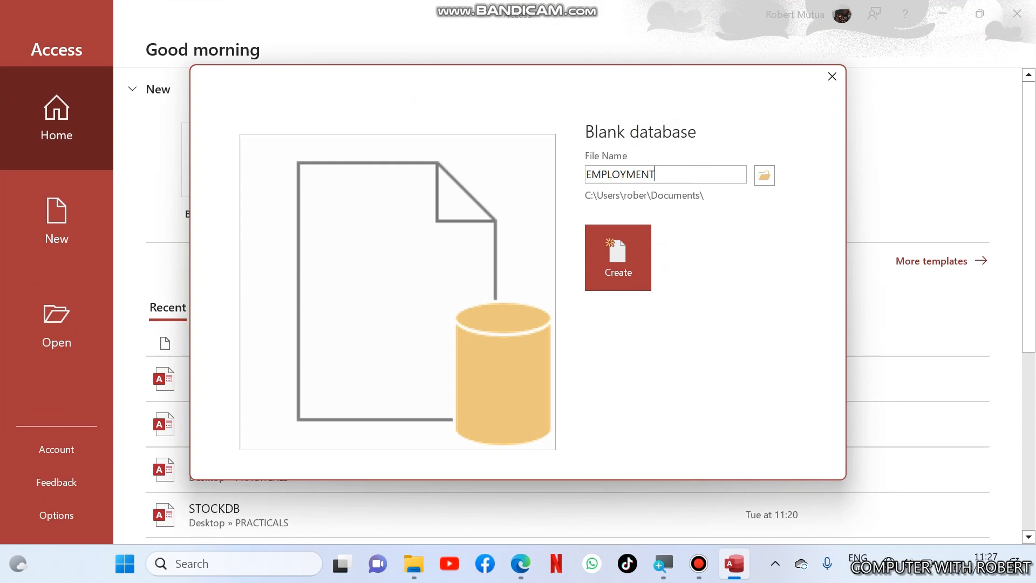
- Choose the Desktop as the save location and create the EMPLOYMENT database
click(773, 177)
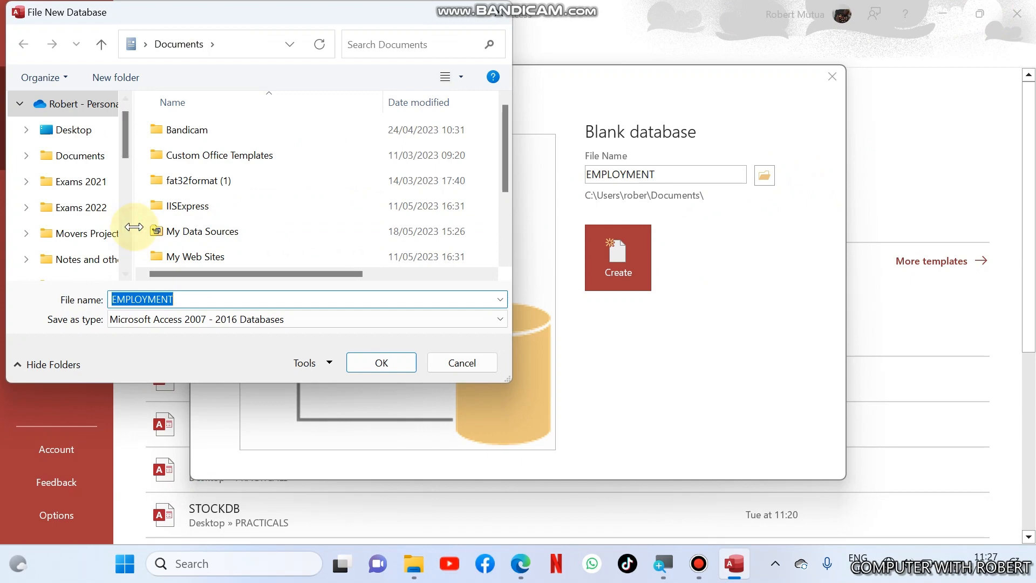
click(127, 226)
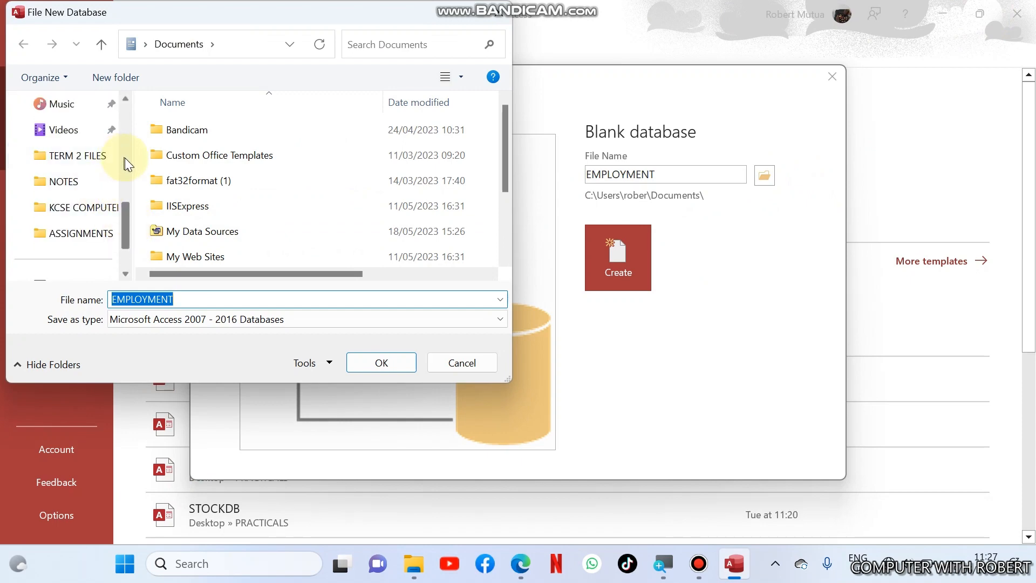
click(125, 158)
click(91, 184)
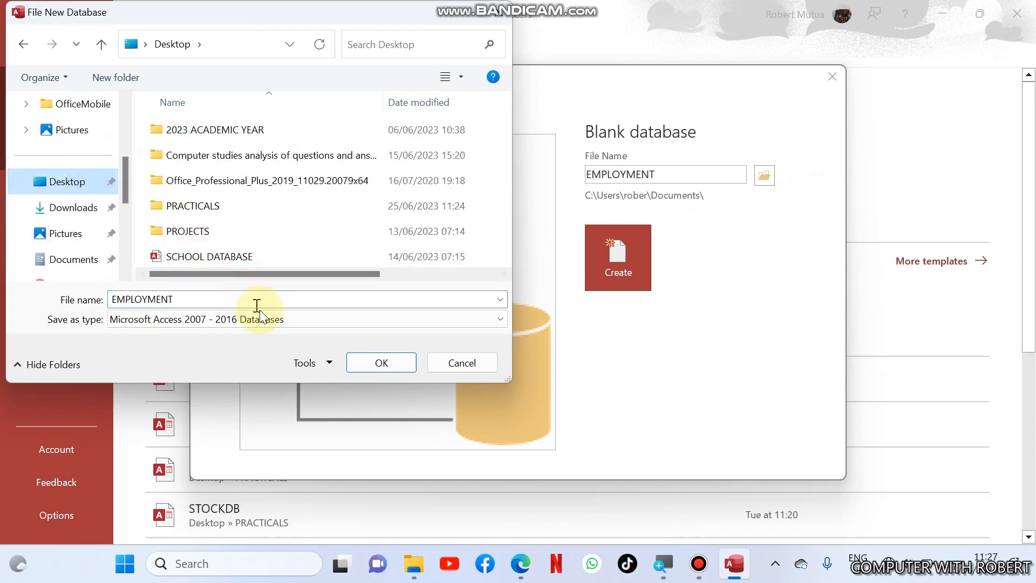
click(378, 362)
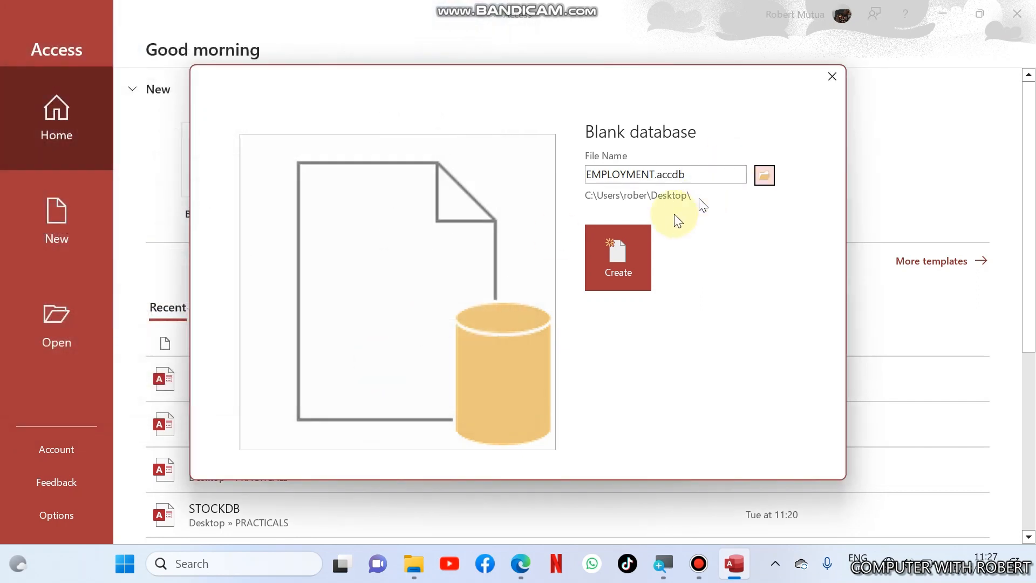
click(645, 251)
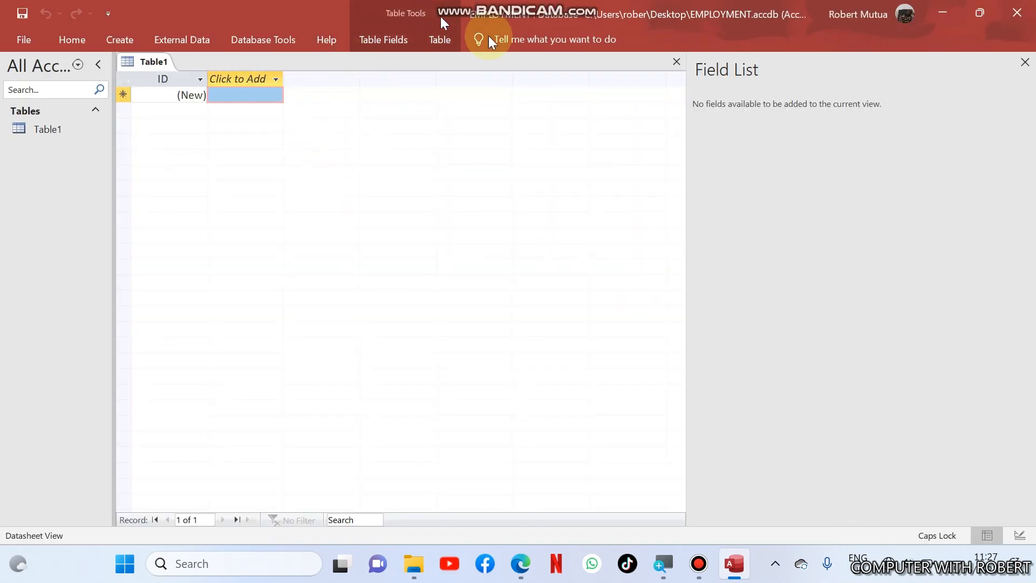
- Close the default table and arrange the database beside the exam PDF with Table 3, EMPLOYERS TABLE, in view
click(676, 63)
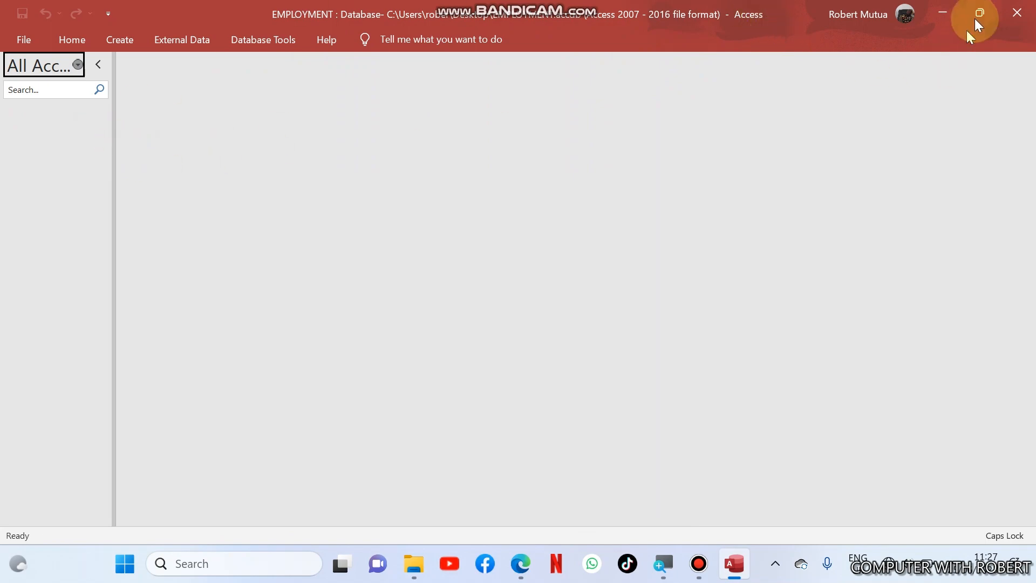
mouse_move(975, 15)
click(895, 57)
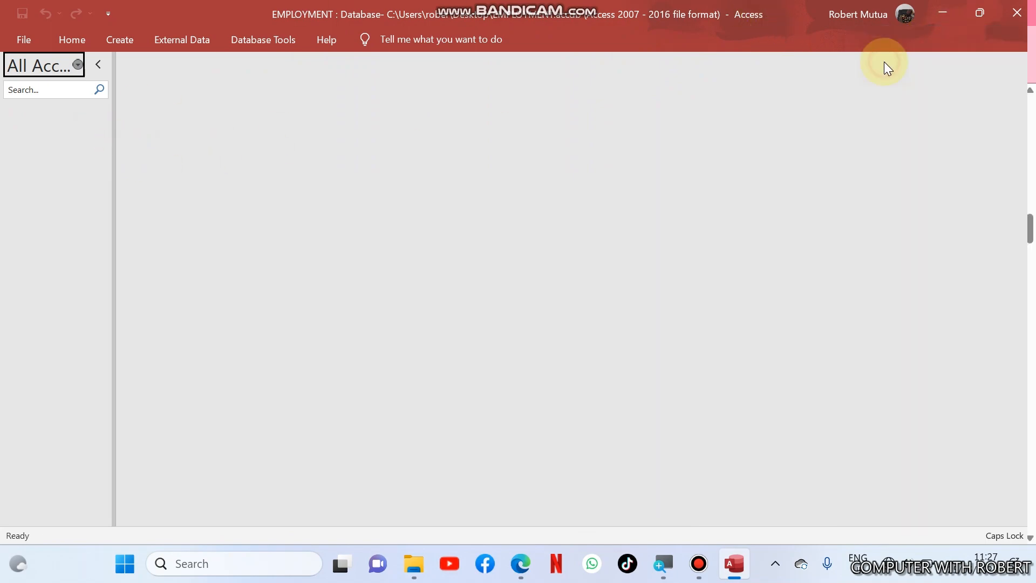
click(820, 183)
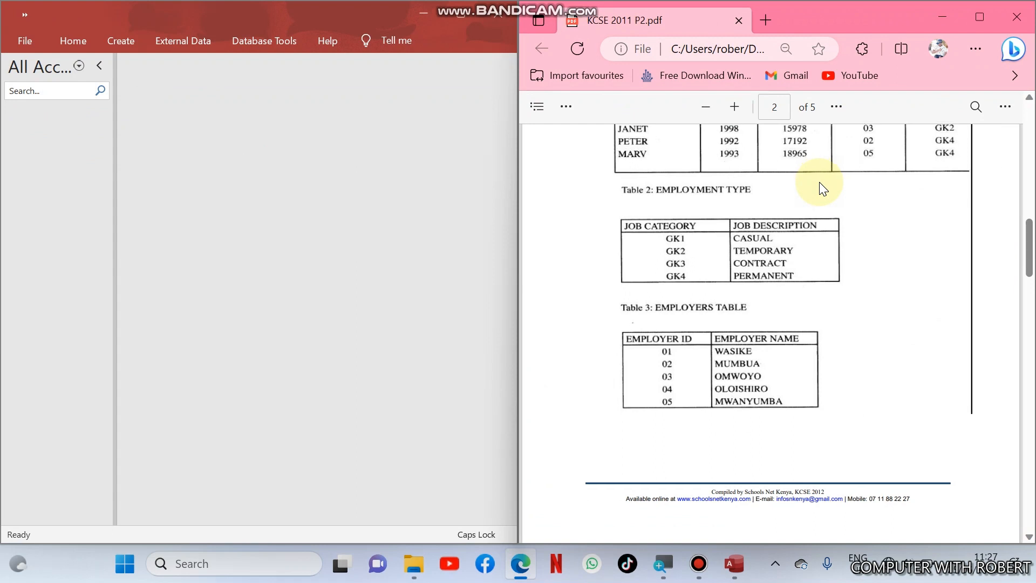
scroll(819, 183, down, 1)
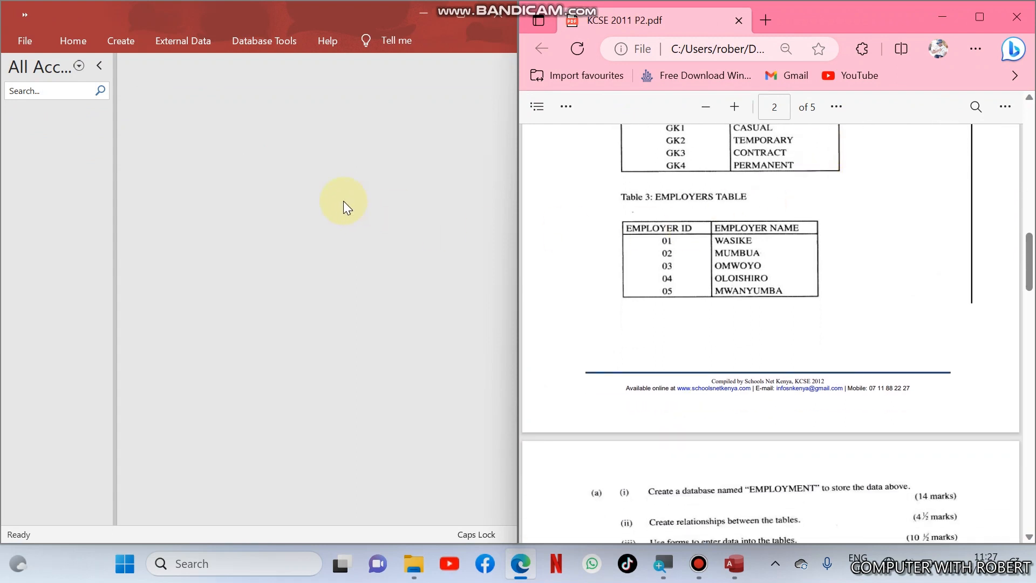
- Create a table in design view and add EMPLOYER ID as a Short Text field
click(123, 42)
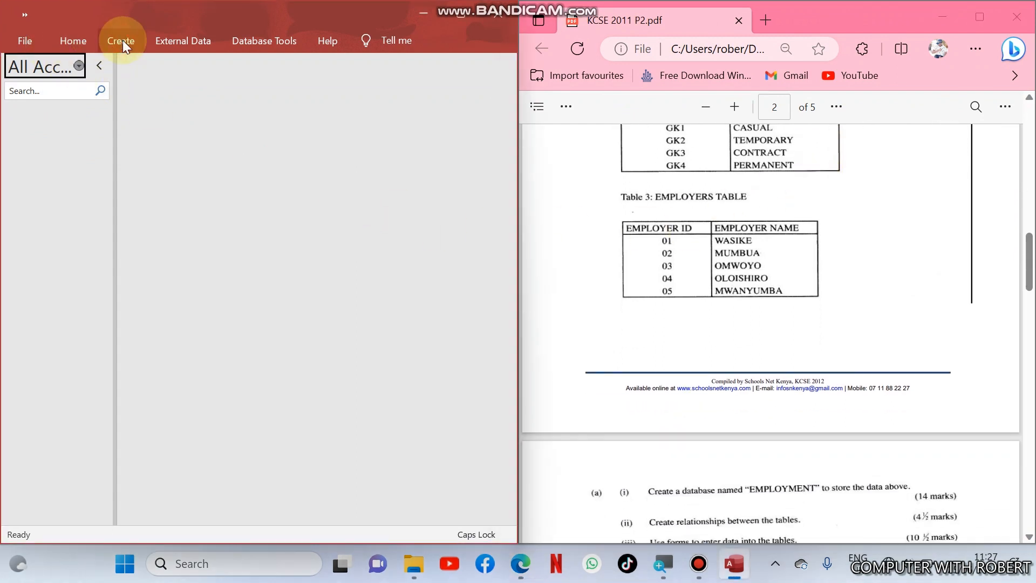
click(122, 40)
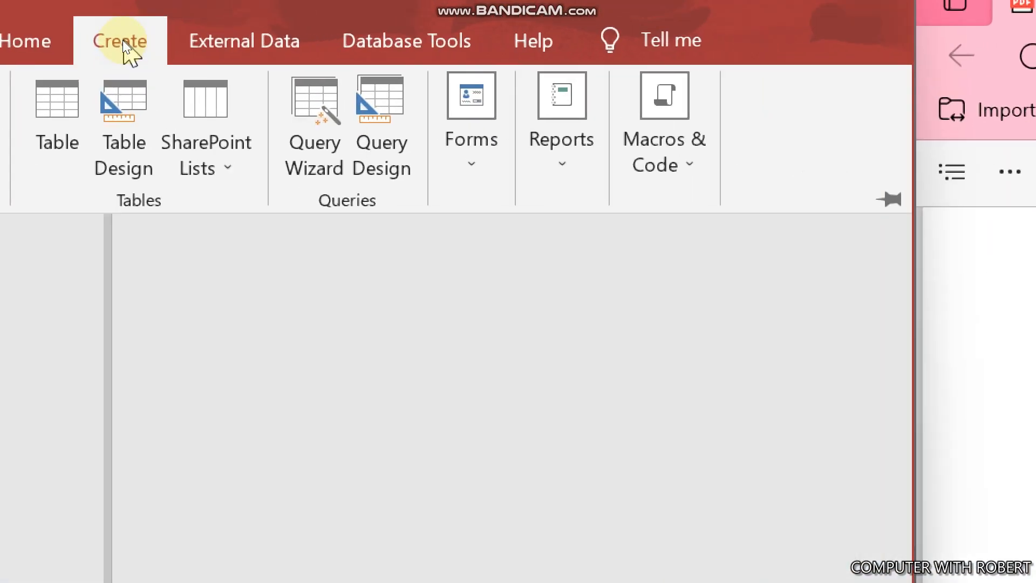
click(127, 97)
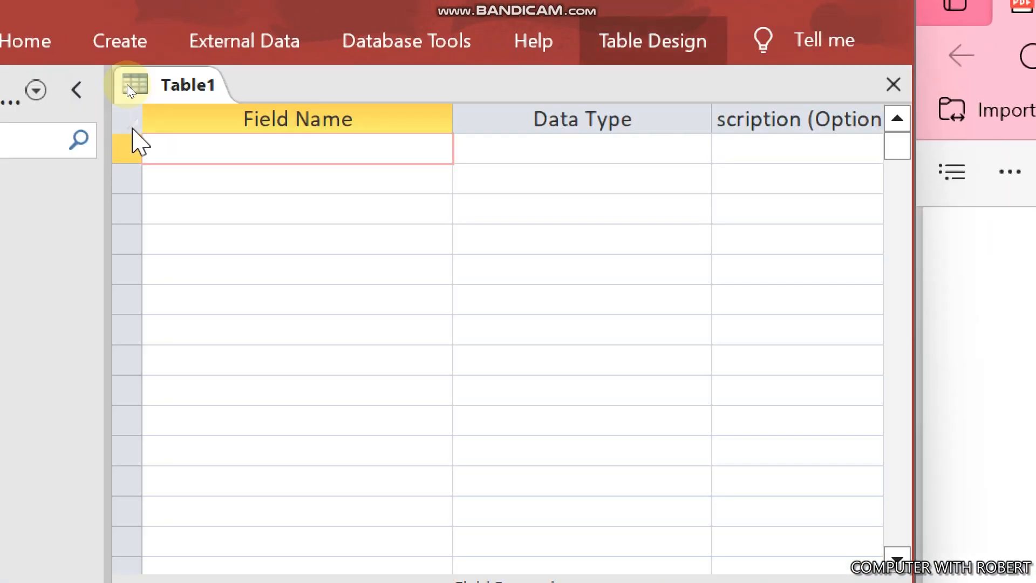
text(EMPL)
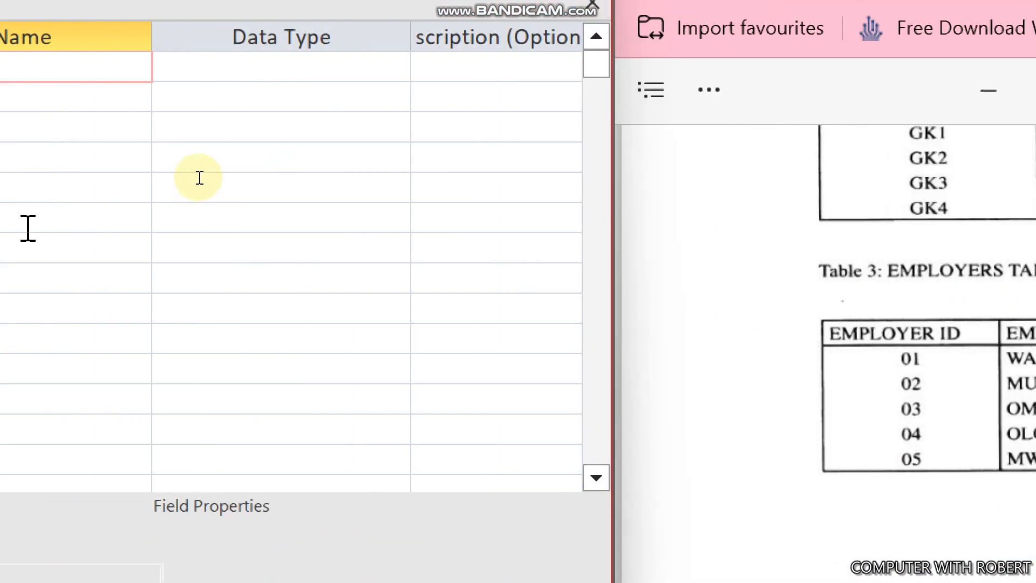
text(OYER)
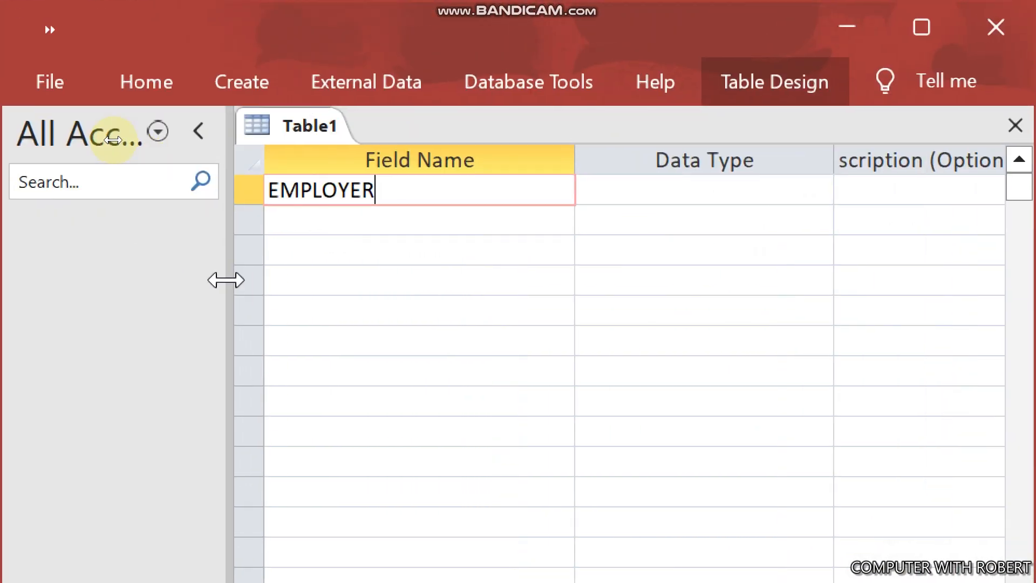
text( ID)
key(Tab)
key(Tab)
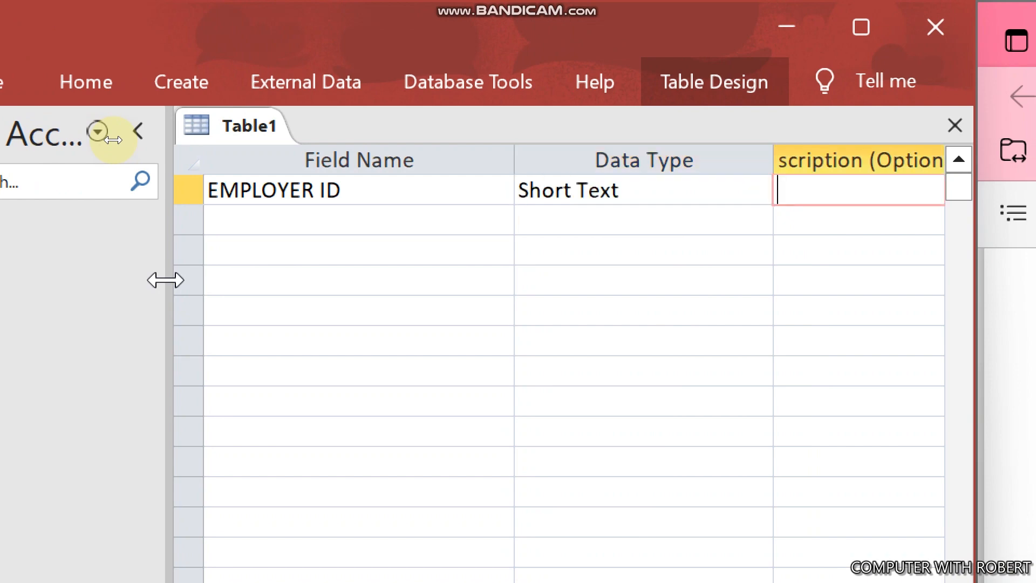
- Add EMPLOYER NAME as a second field with the Short Text data type
key(Tab)
text(EM)
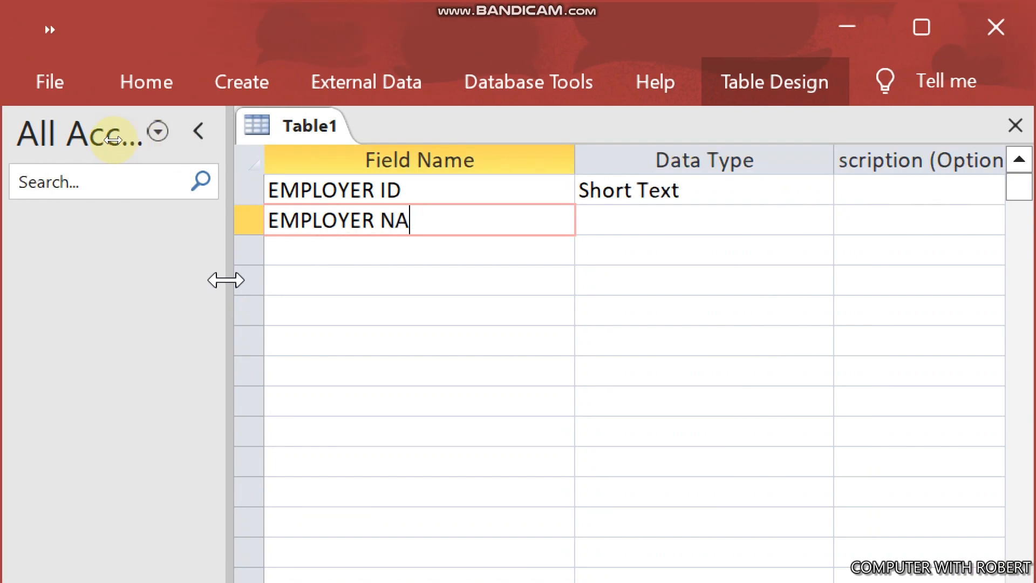
key(Tab)
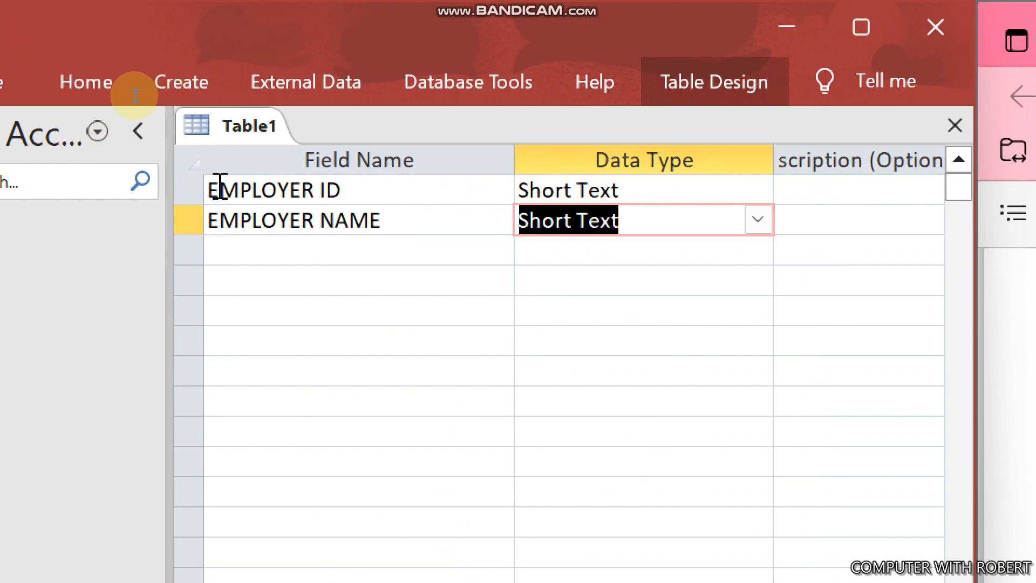
- Make EMPLOYER ID the primary key and shorten its field size
right_click(196, 196)
click(216, 218)
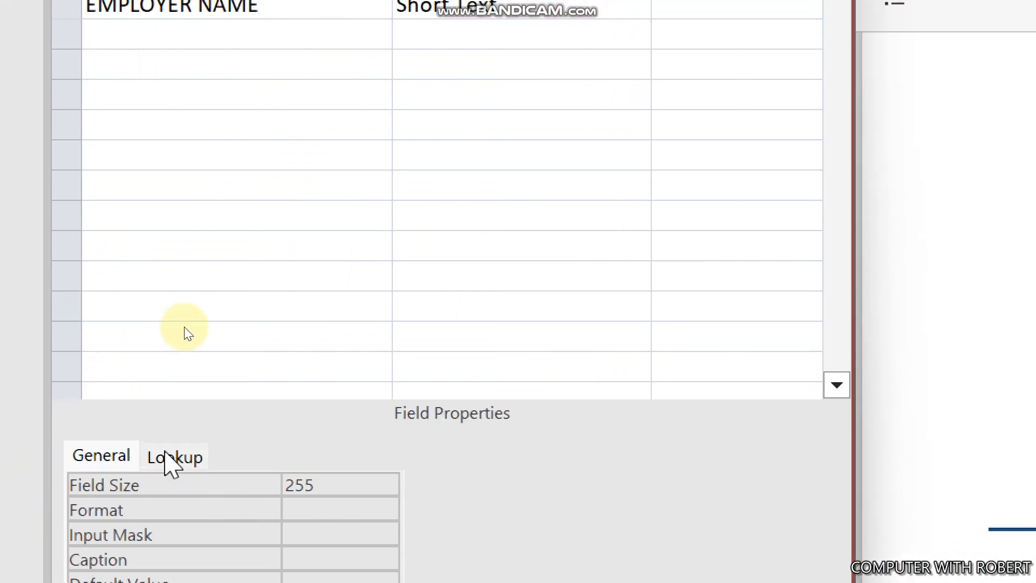
click(374, 483)
key(BackSpace)
key(BackSpace)
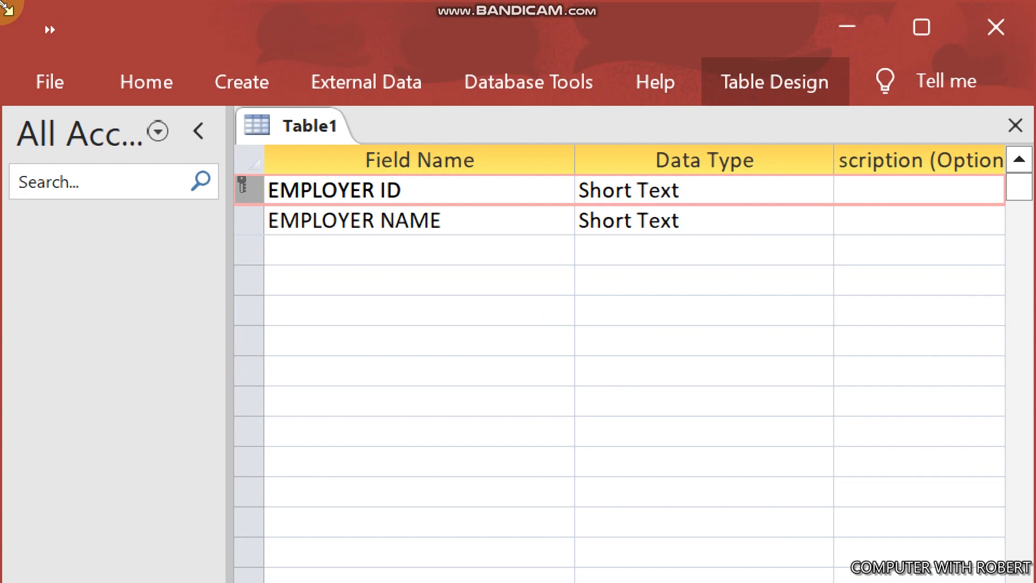
- Save the table as EMPLOYERS and close it
key(ctrl+s)
text(E)
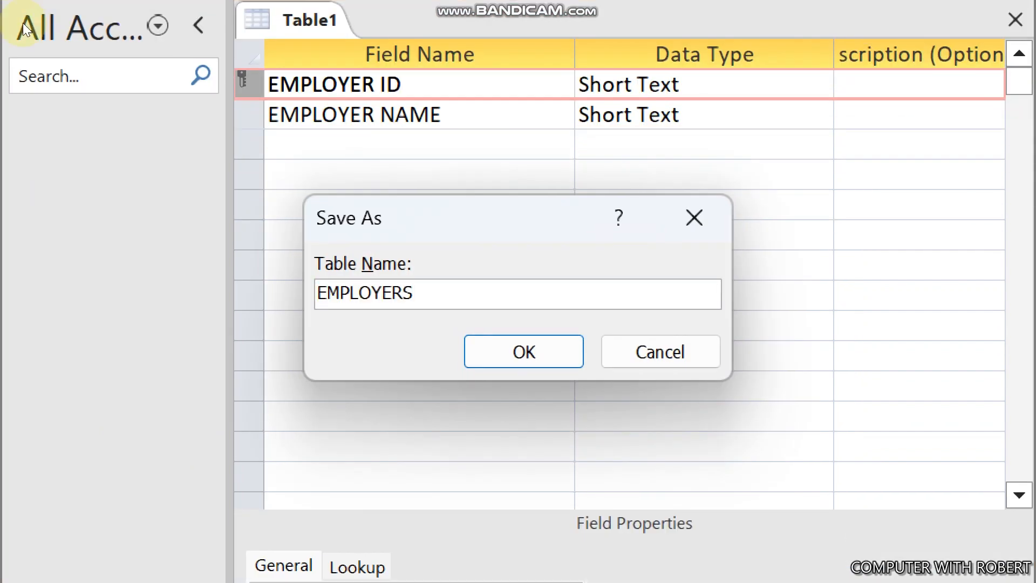
text(MPLOYERS)
click(483, 351)
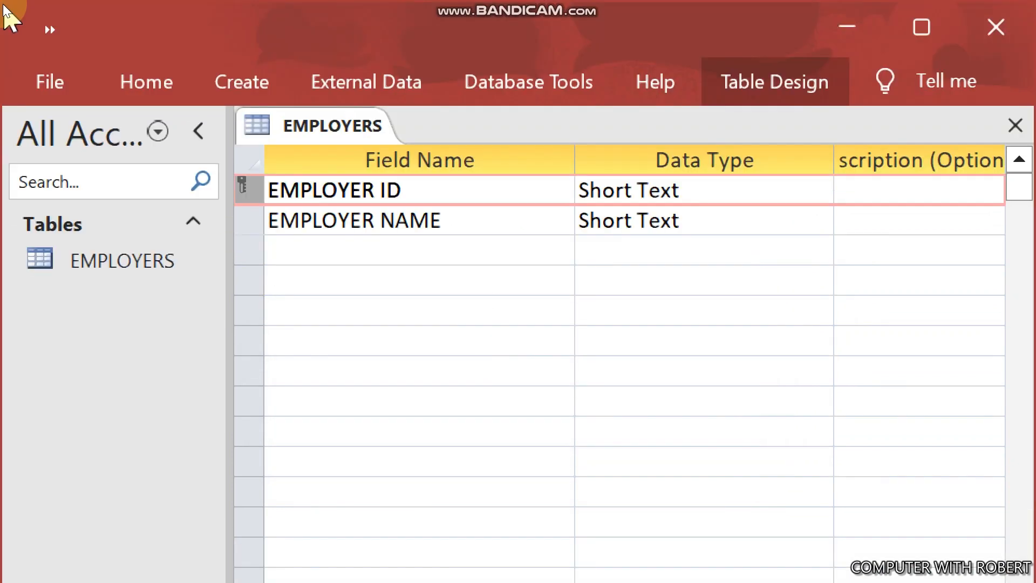
right_click(299, 114)
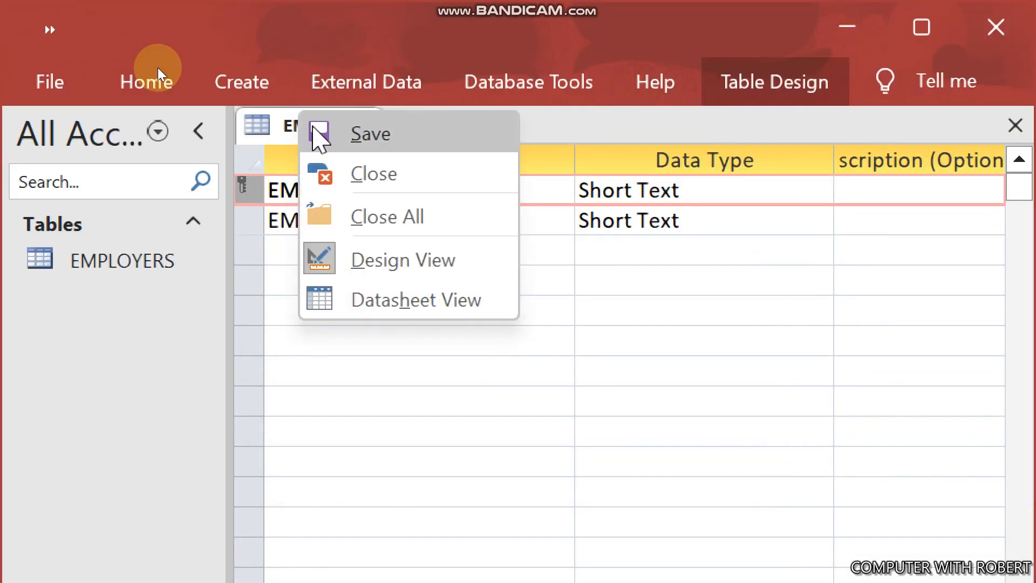
click(324, 173)
- Check the exam paper's tables and start a second new table in design view
click(224, 97)
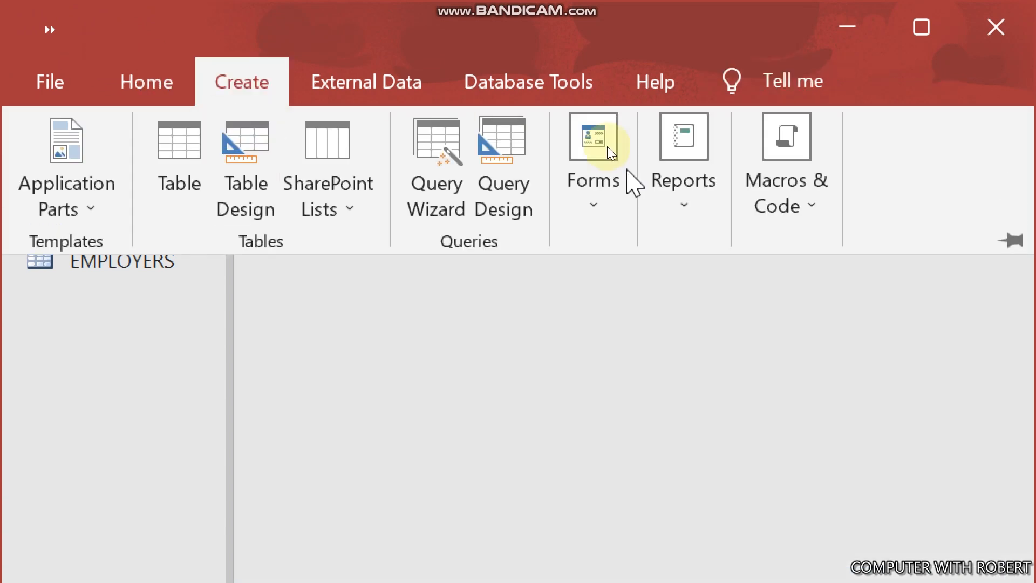
click(990, 416)
scroll(990, 415, up, 1)
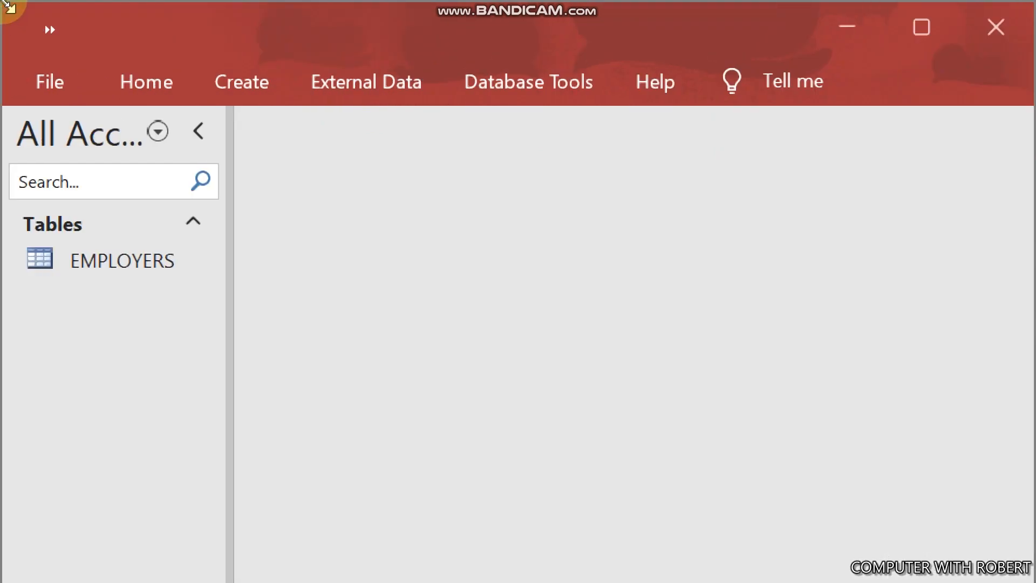
click(259, 84)
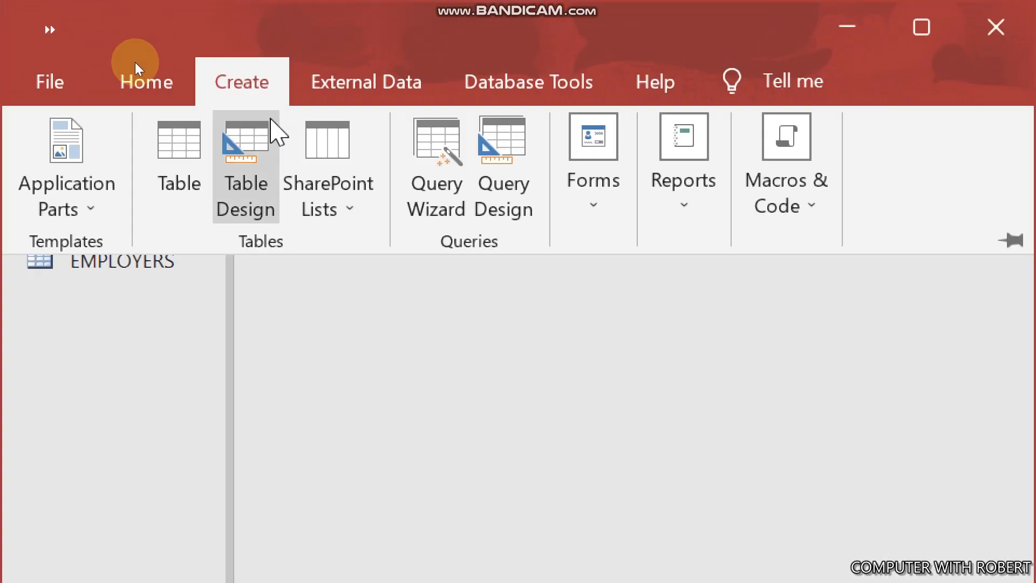
click(270, 133)
text(EM)
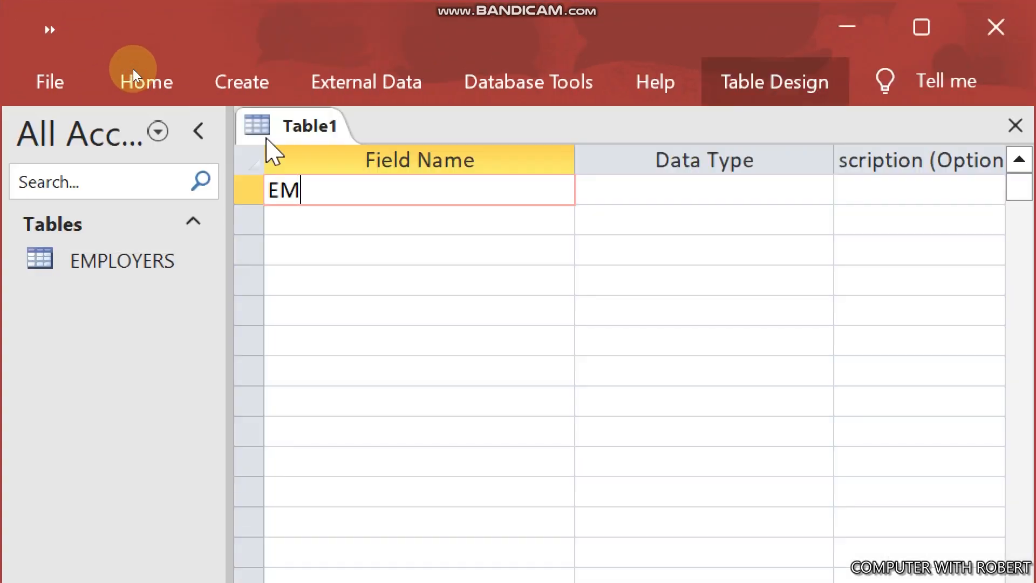
text(PLOYMENT)
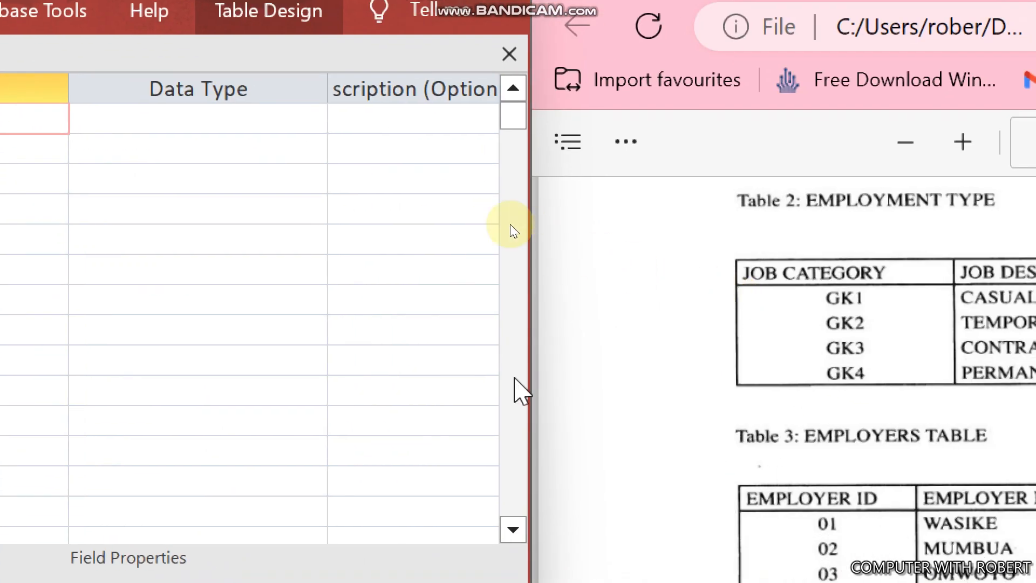
key(BackSpace)
key(BackSpace)
key(BackSpace)
key(BackSpace)
key(BackSpace)
key(BackSpace)
key(BackSpace)
key(BackSpace)
key(BackSpace)
key(BackSpace)
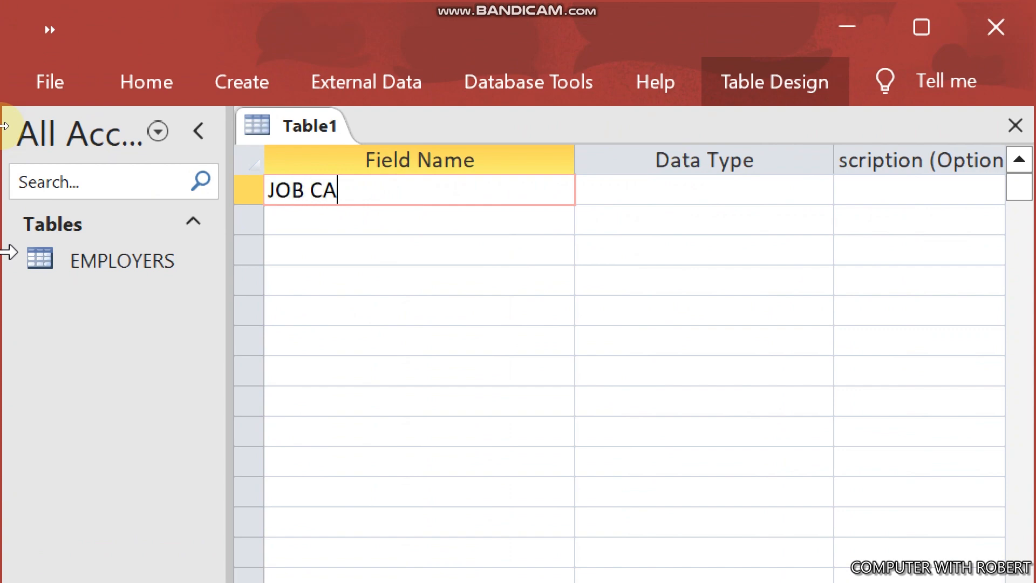
- Add JOB CATEGORY and JOB DESCRIPTION as the table's two Short Text fields
text(JOB CATEGORY)
key(Return)
key(Return)
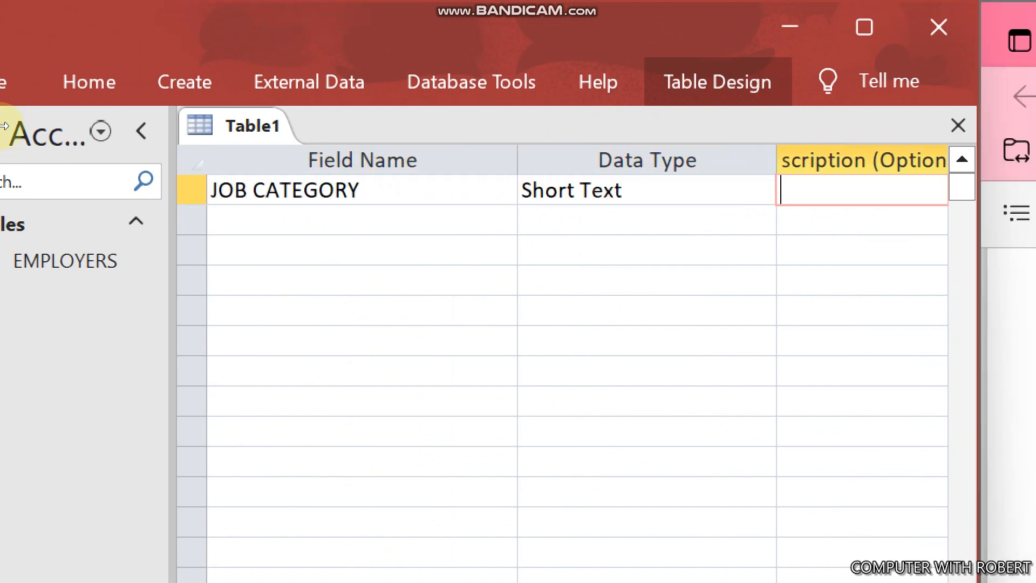
key(Return)
text(JOB D)
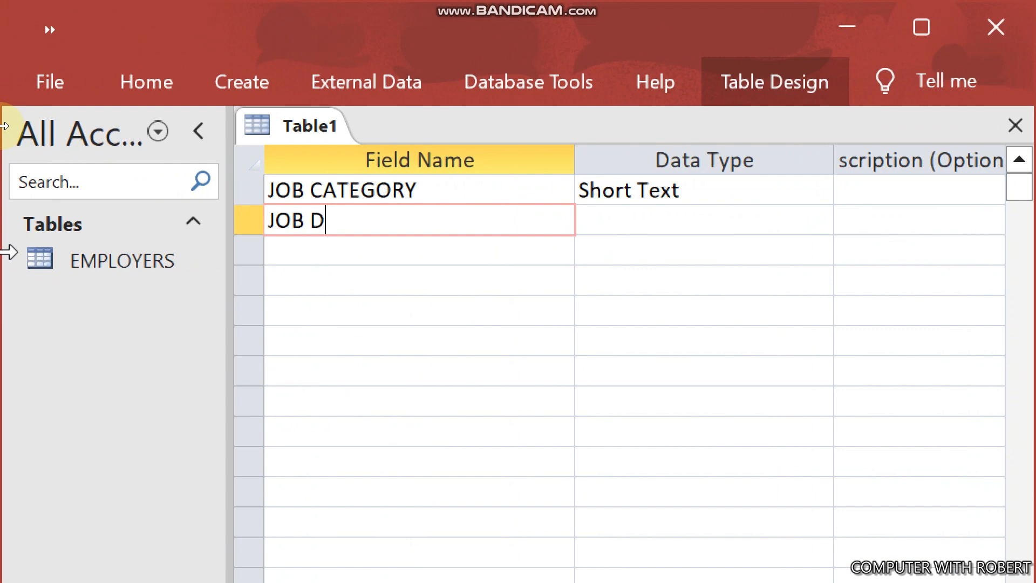
text(ESCRIPTION)
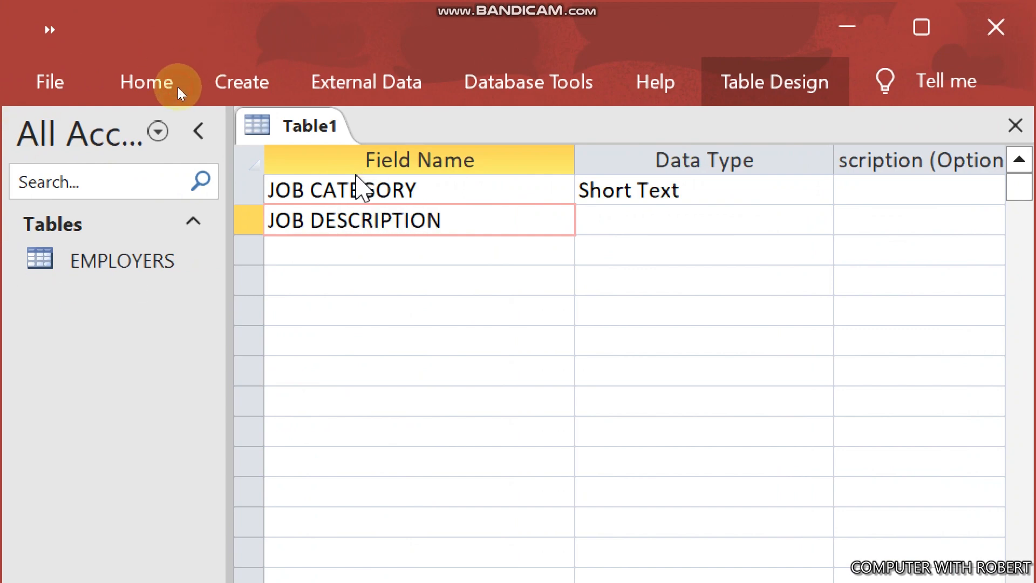
- Make JOB CATEGORY the primary key and set its field size to 3
click(348, 189)
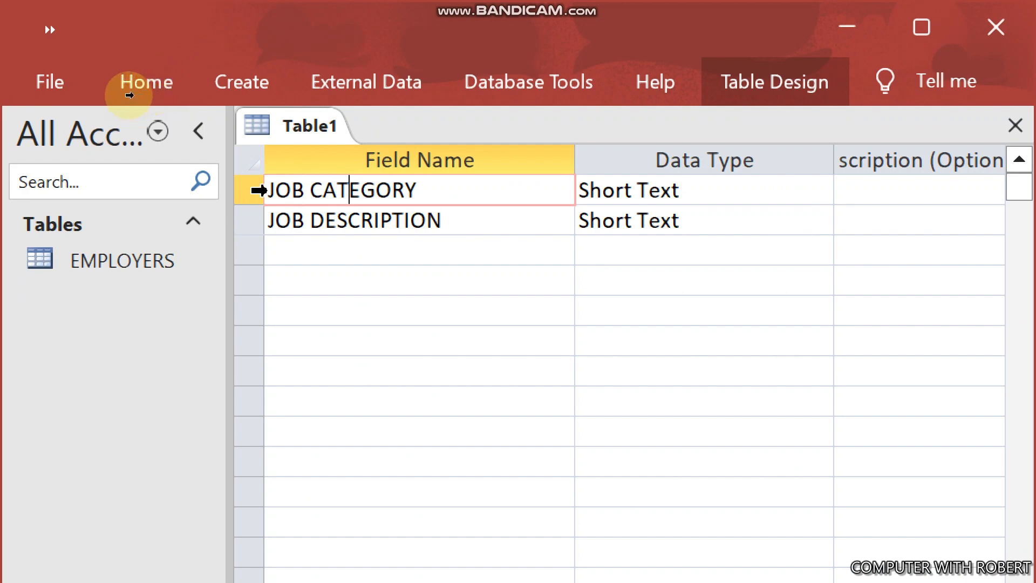
right_click(253, 190)
click(335, 214)
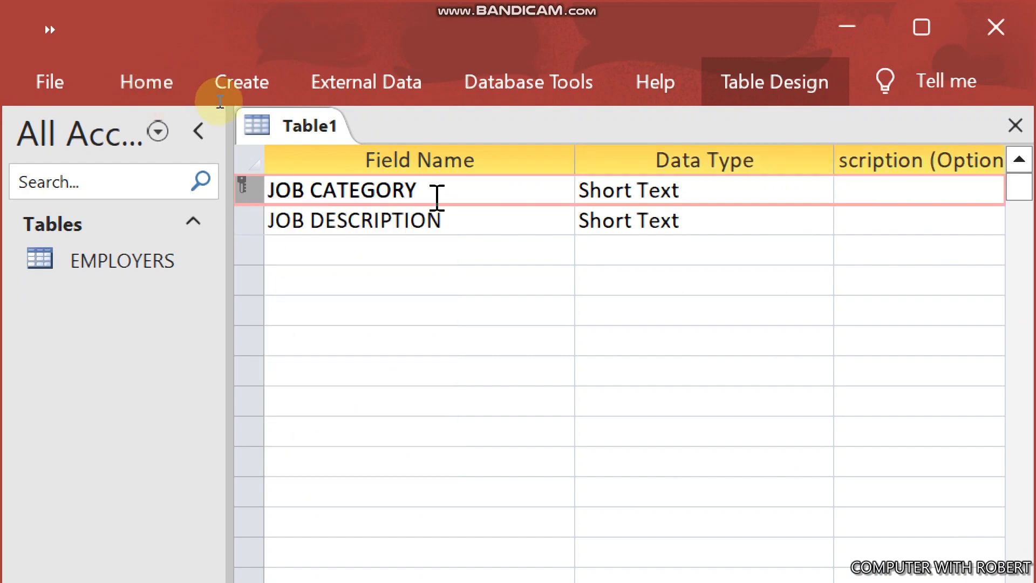
click(445, 220)
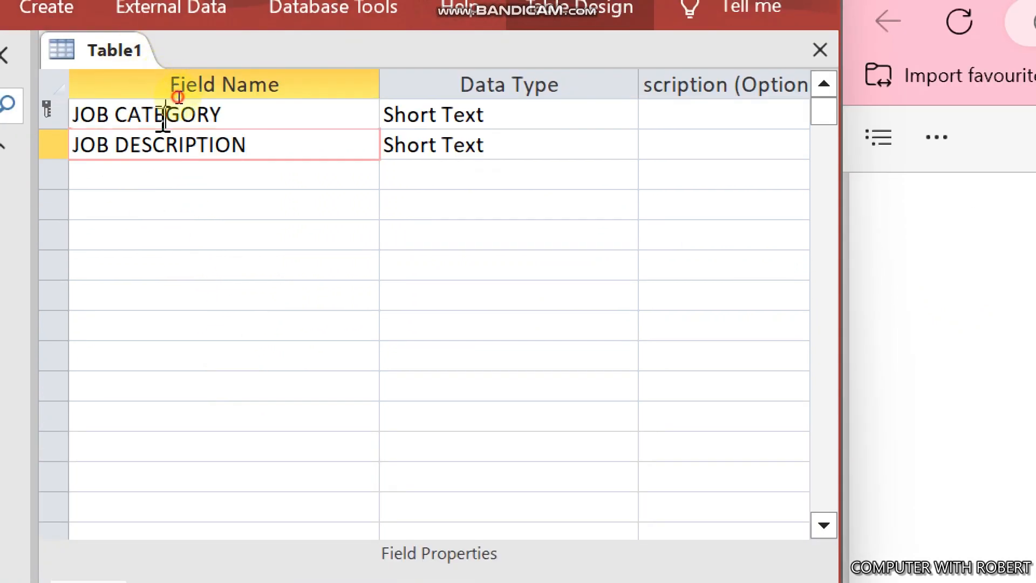
click(166, 115)
click(342, 541)
key(BackSpace)
key(BackSpace)
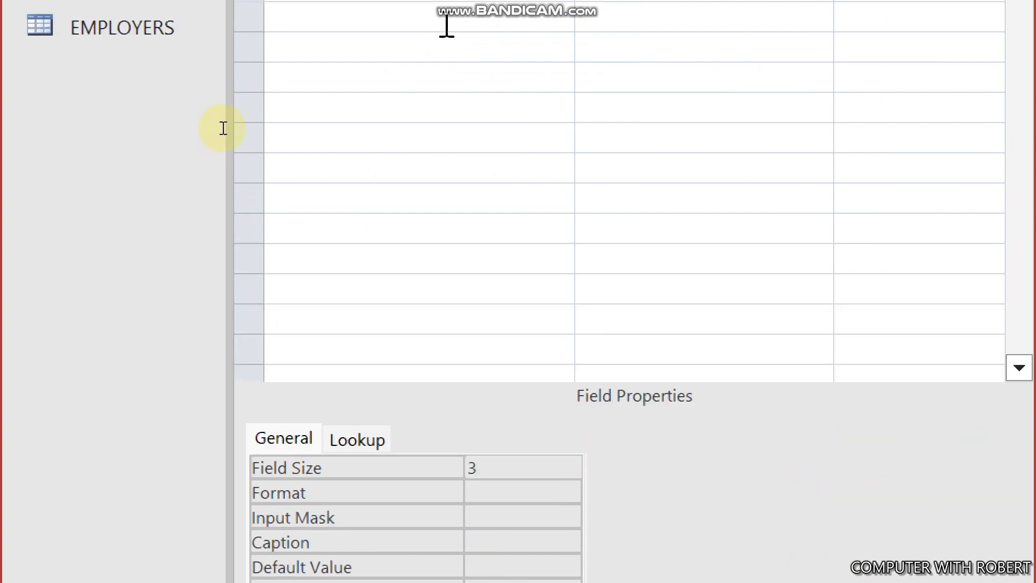
click(429, 92)
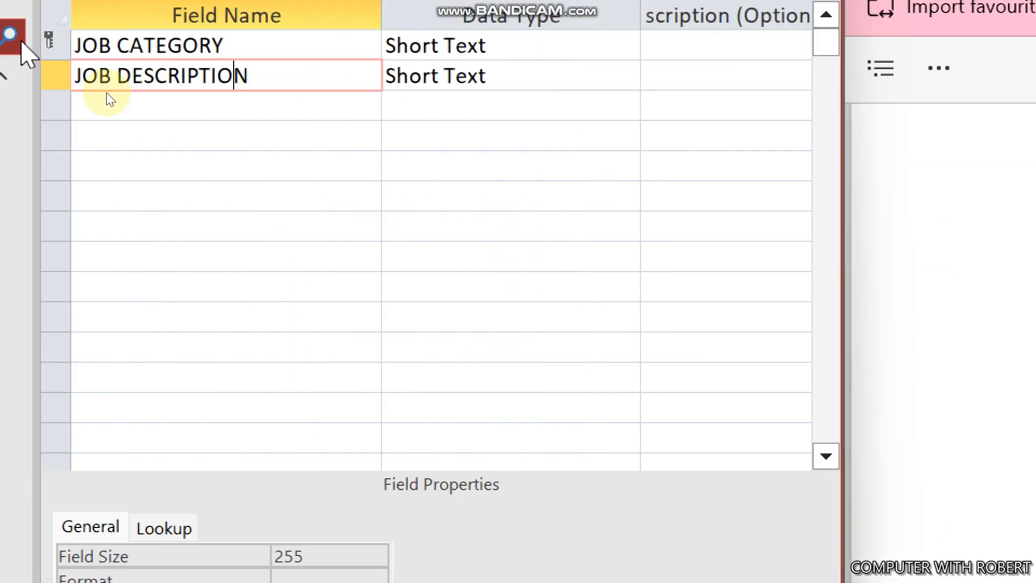
- Save the table as EMPLOYMENT TYPE and close it
key(ctrl+s)
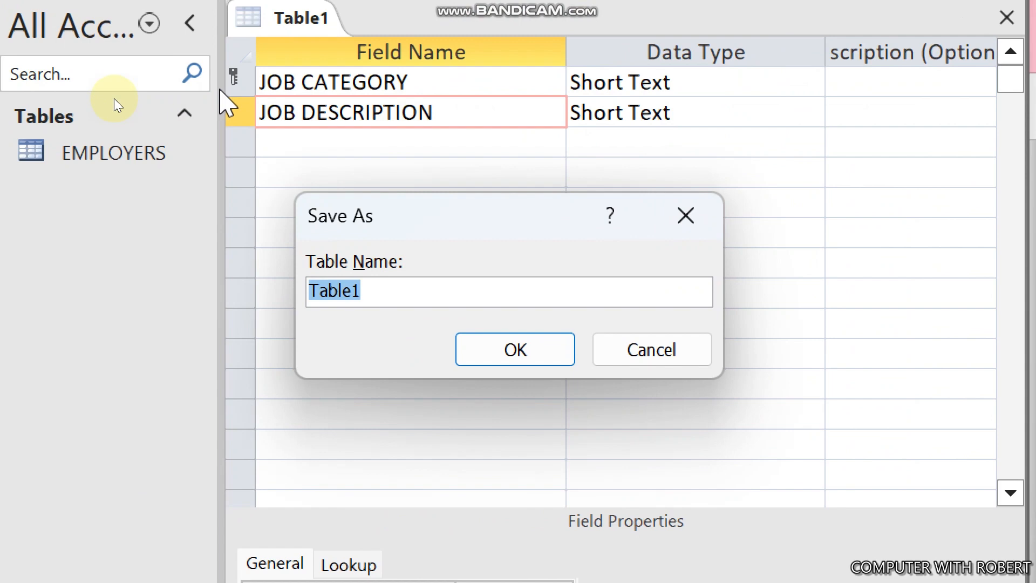
text(JOB)
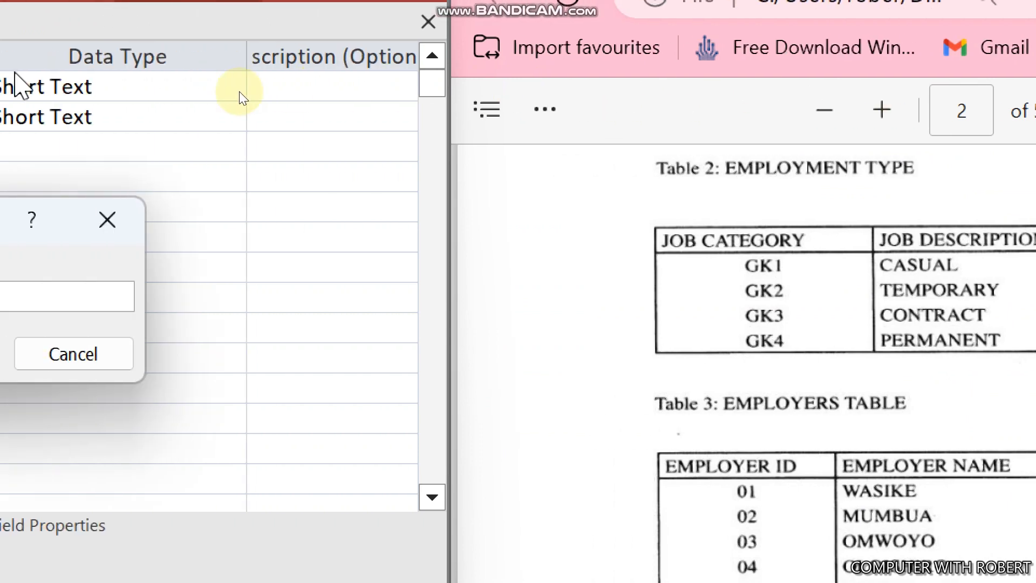
key(BackSpace)
key(BackSpace)
key(BackSpace)
key(BackSpace)
key(BackSpace)
key(BackSpace)
key(BackSpace)
key(BackSpace)
key(BackSpace)
key(BackSpace)
key(BackSpace)
key(BackSpace)
key(BackSpace)
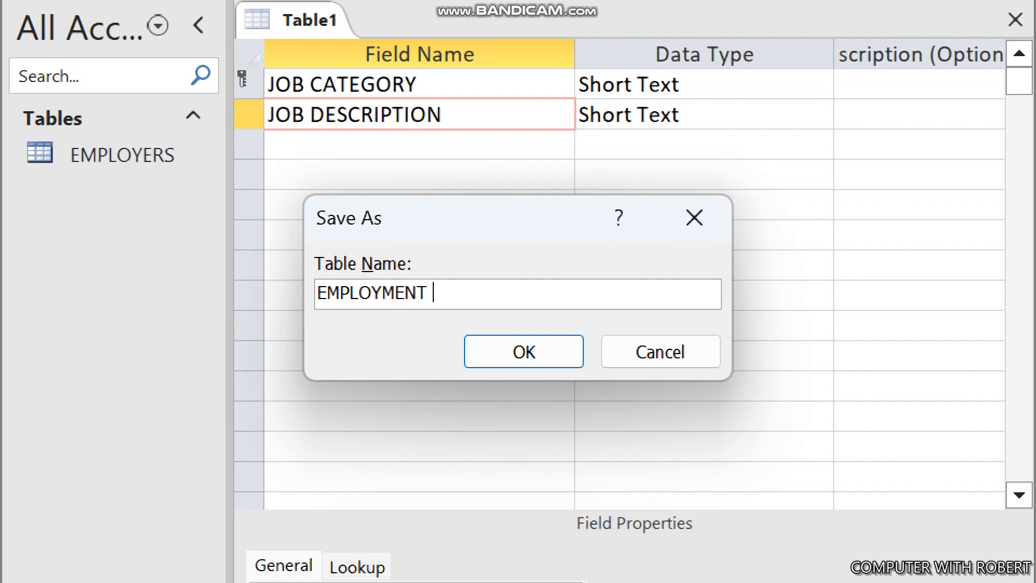
key(Return)
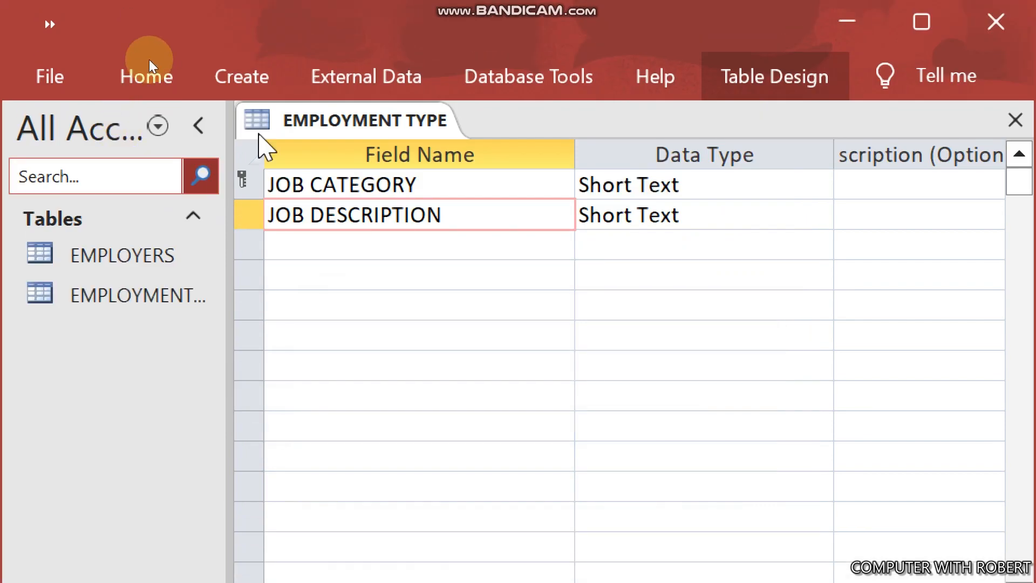
right_click(340, 20)
click(381, 178)
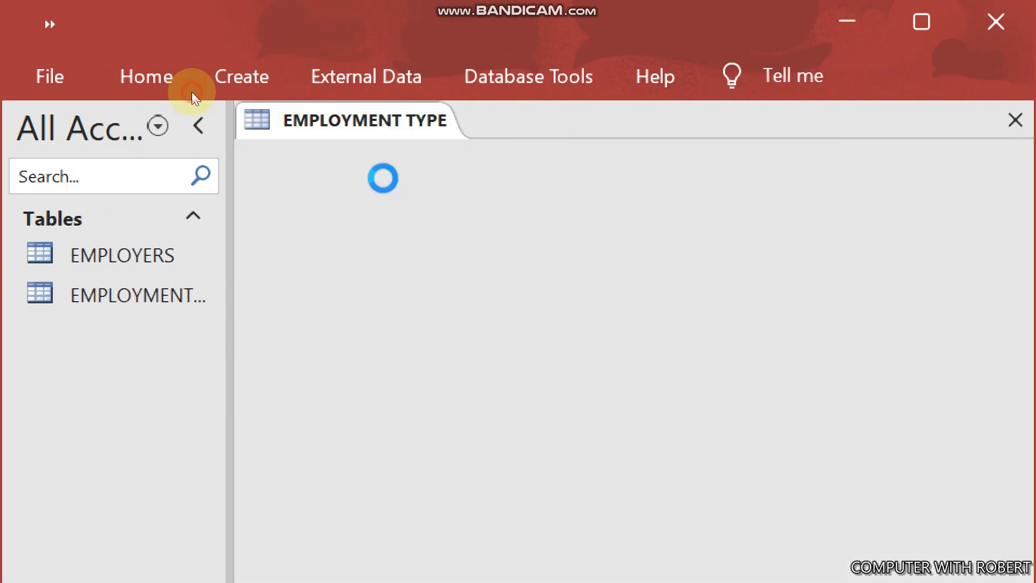
- Create another table in design view and, following Table 1 of the exam paper, add NAME as a Short Text field
click(235, 82)
click(248, 176)
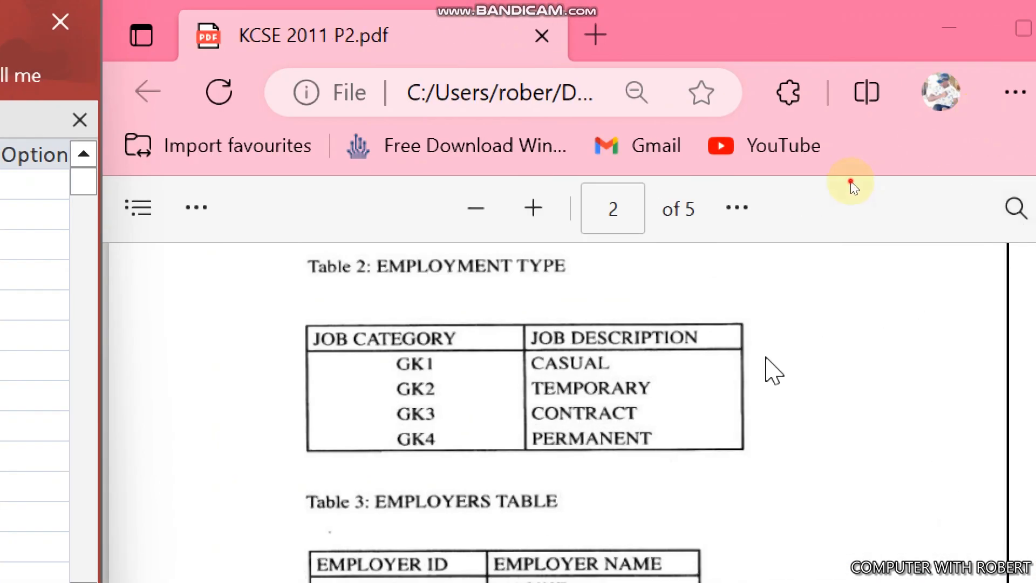
scroll(773, 371, up, 10)
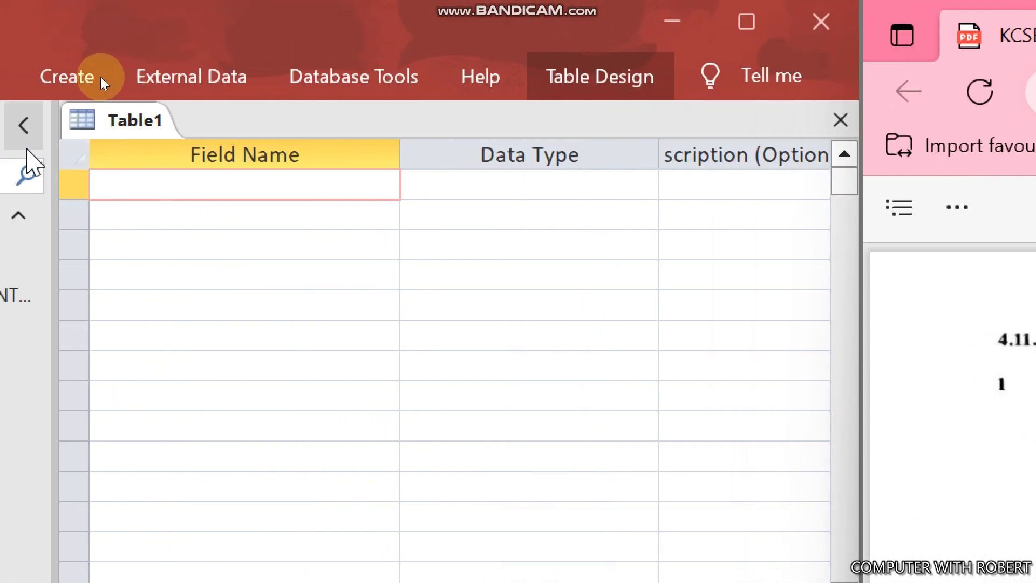
click(167, 183)
text(NAME)
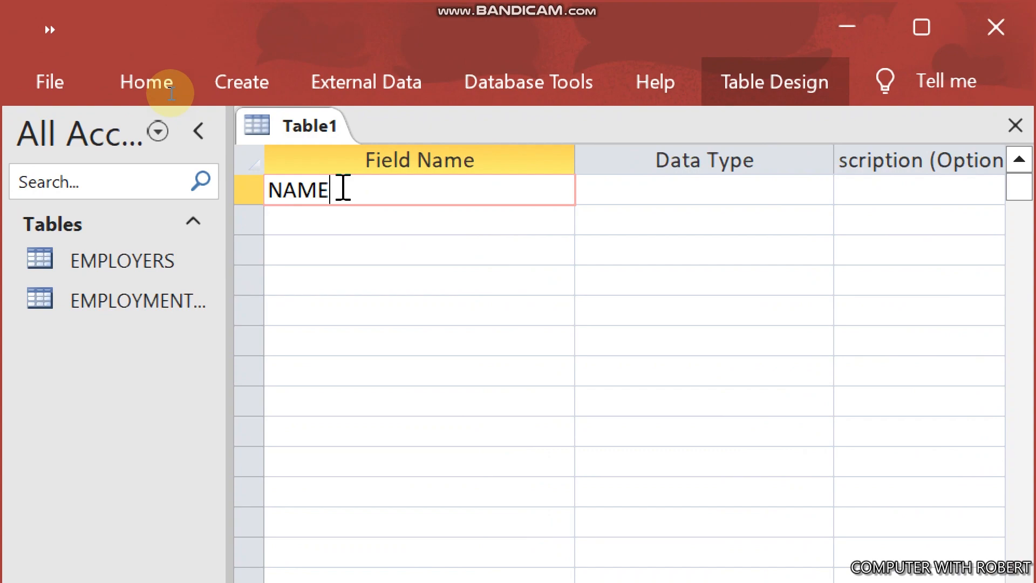
key(Tab)
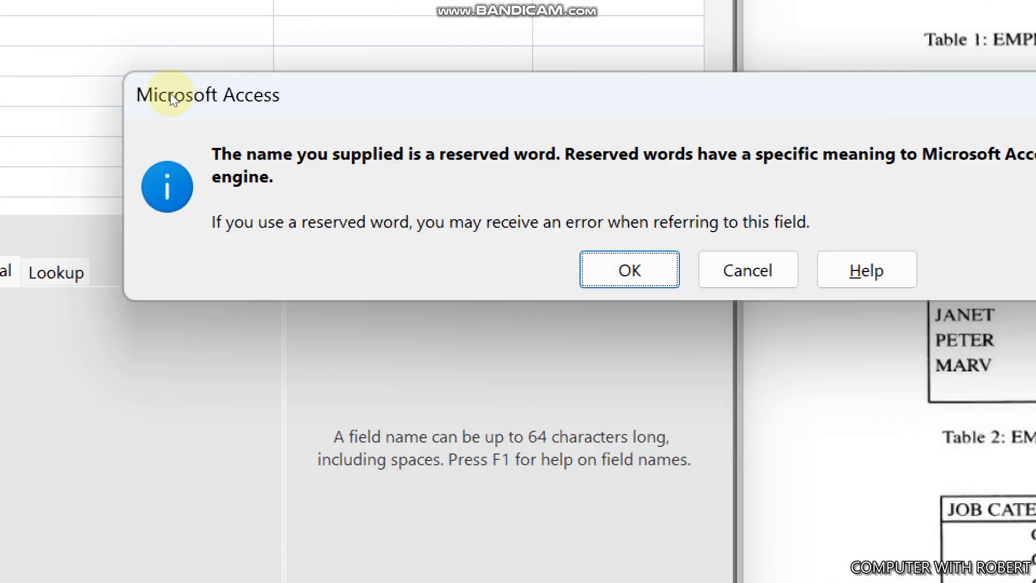
key(Return)
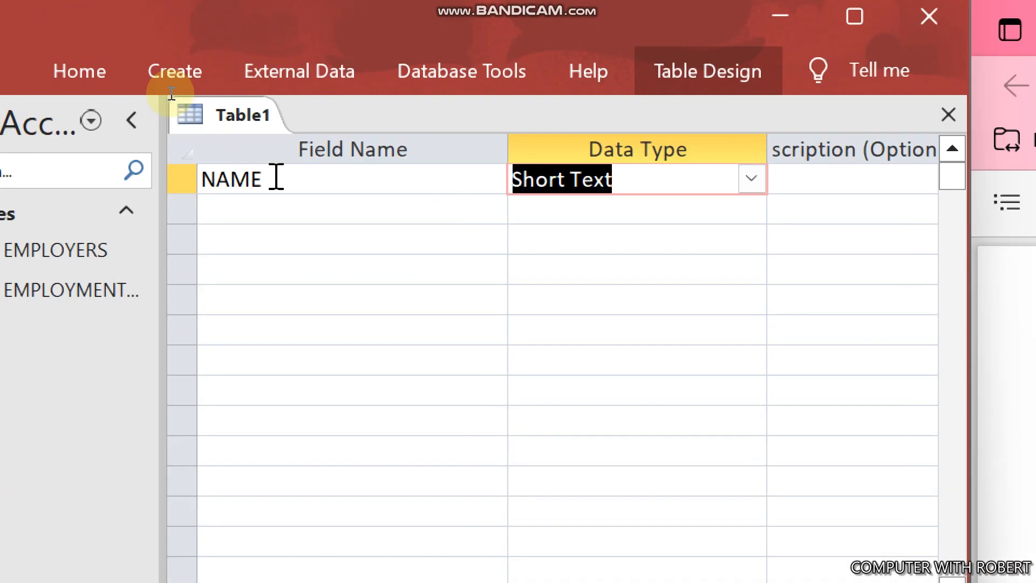
key(Tab)
key(Tab)
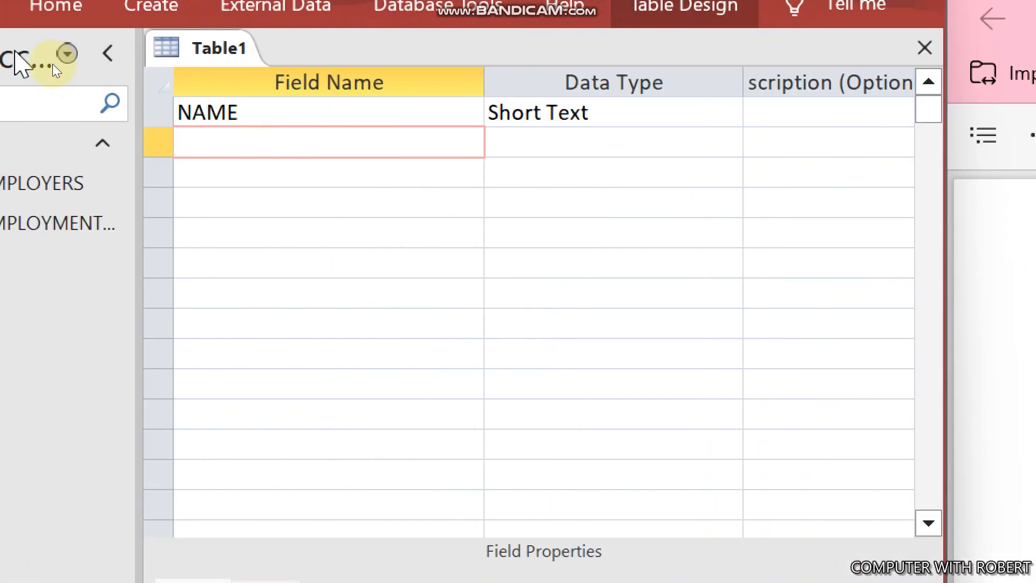
- Add YEAR OF BIRTH as the second field with the Number data type
text(YEAR )
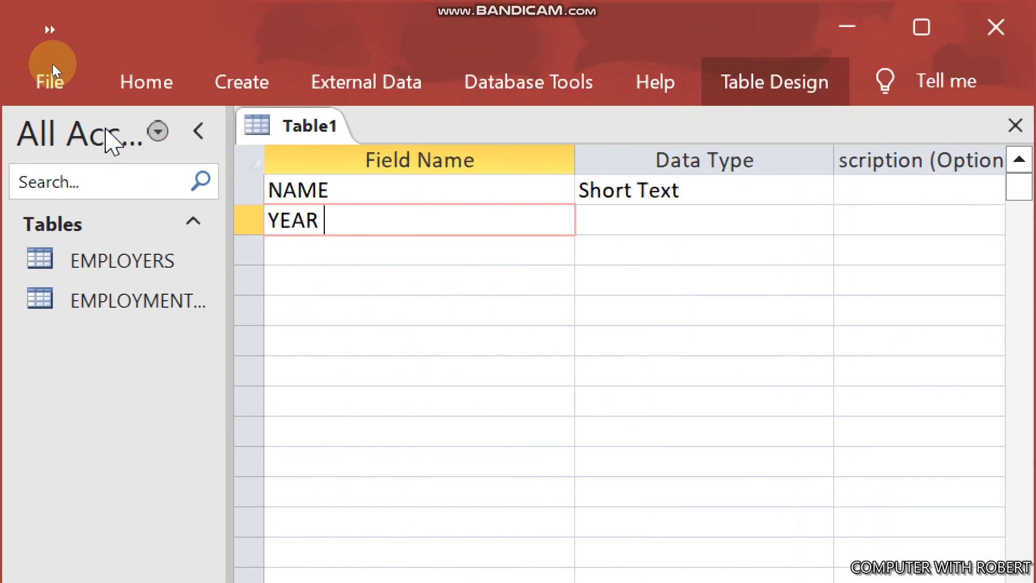
text(OF BIRTH)
key(Tab)
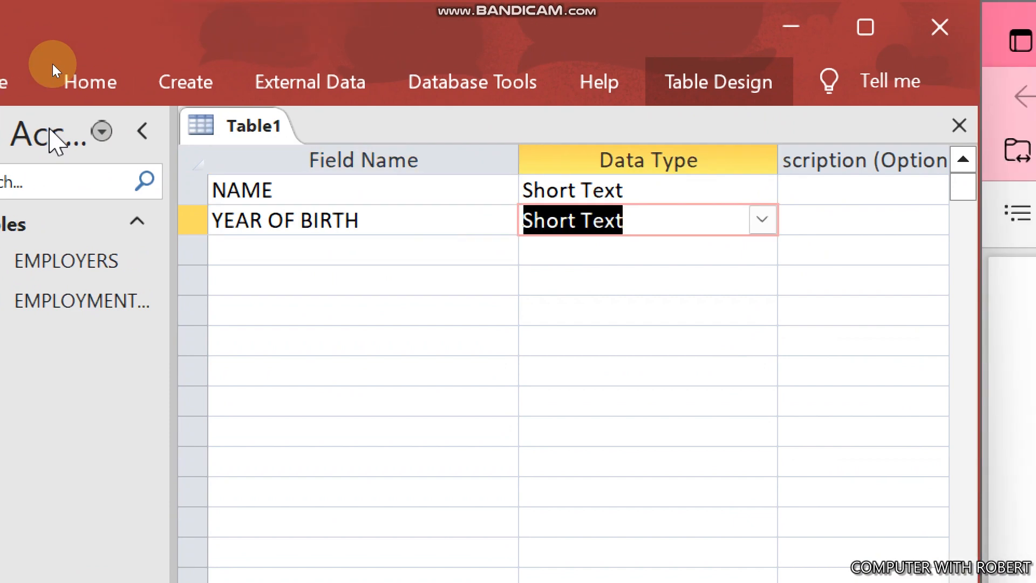
text(N)
key(Tab)
key(Tab)
key(Tab)
key(shift+Tab)
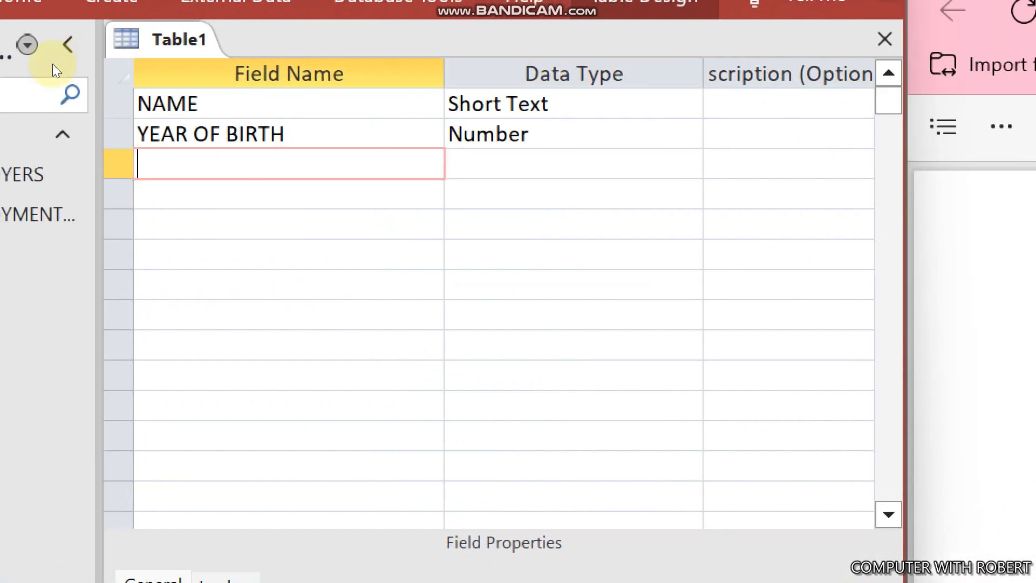
- Add EMPLOYEE ID as the third field with the Number data type
text(EMPL)
text(OYEE )
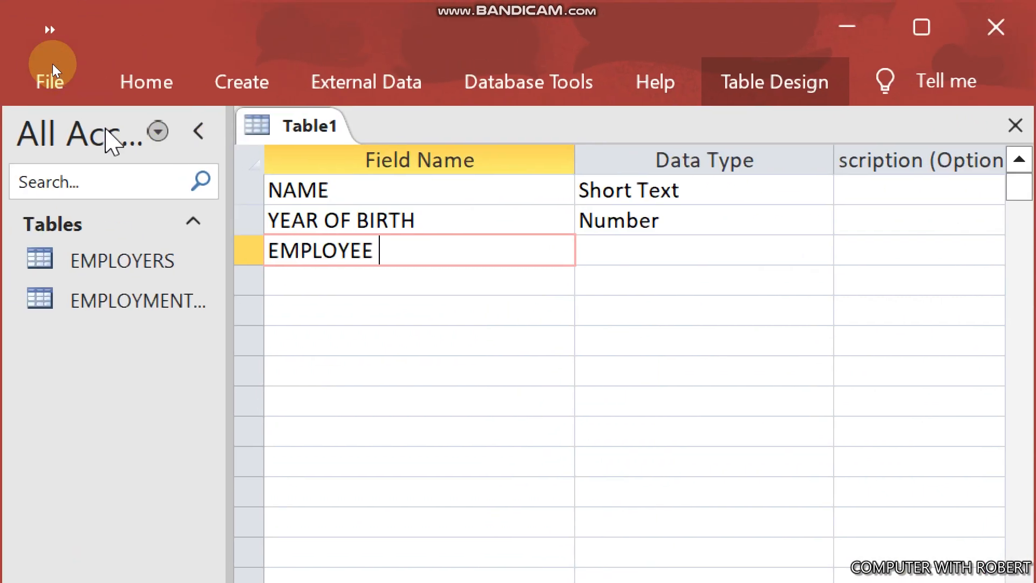
text(ID)
key(Tab)
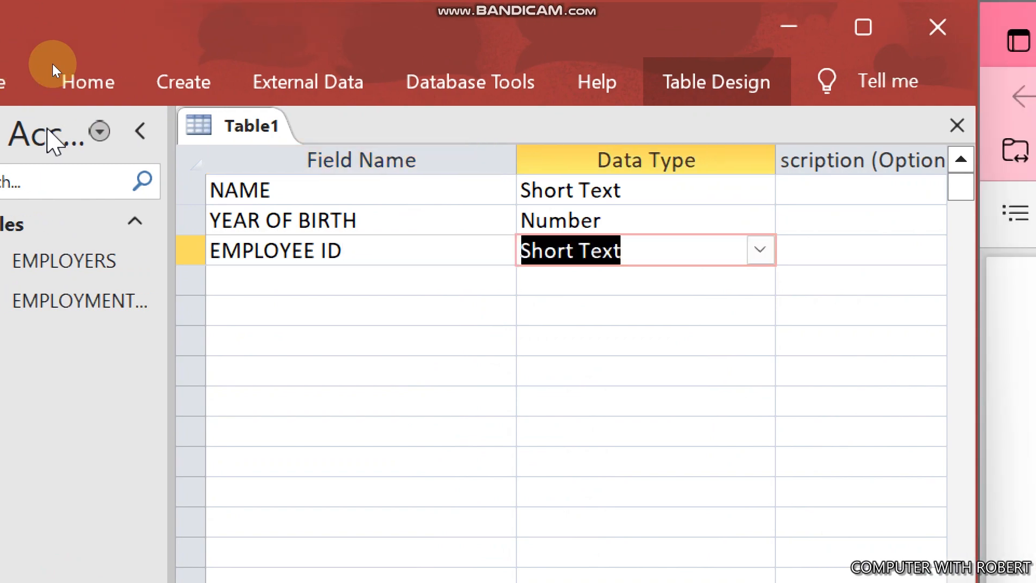
text(Number)
key(Tab)
key(Tab)
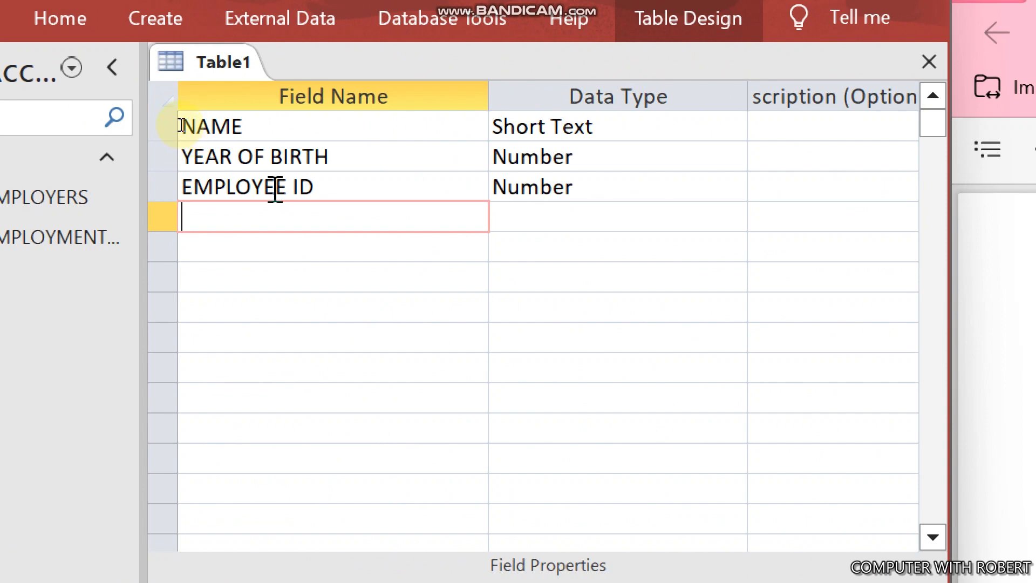
- Make EMPLOYEE ID the primary key of the new table
click(276, 189)
right_click(275, 189)
click(305, 211)
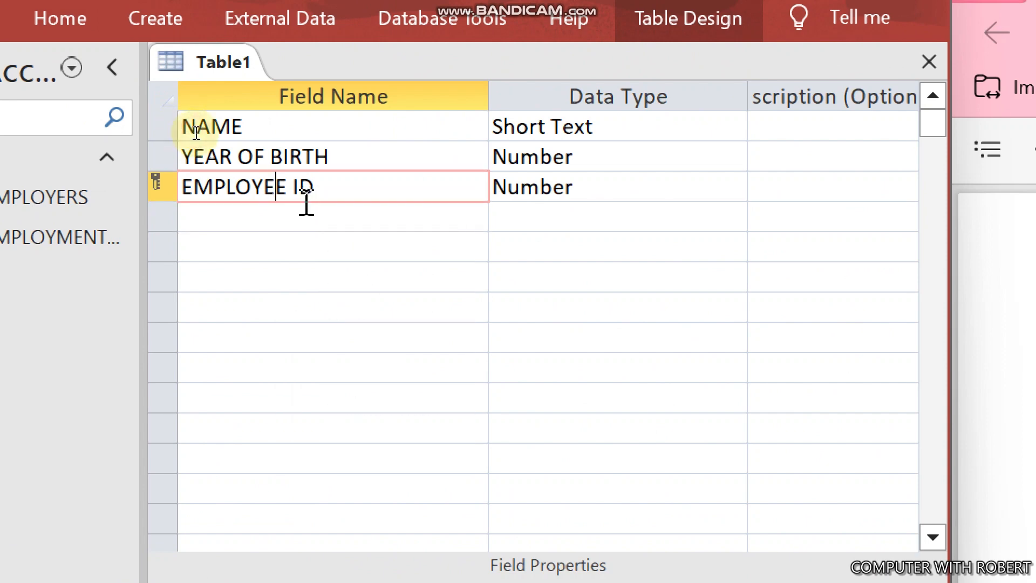
- Add EMPLOYER ID as the fourth field of the table
key(Tab)
key(Tab)
key(Tab)
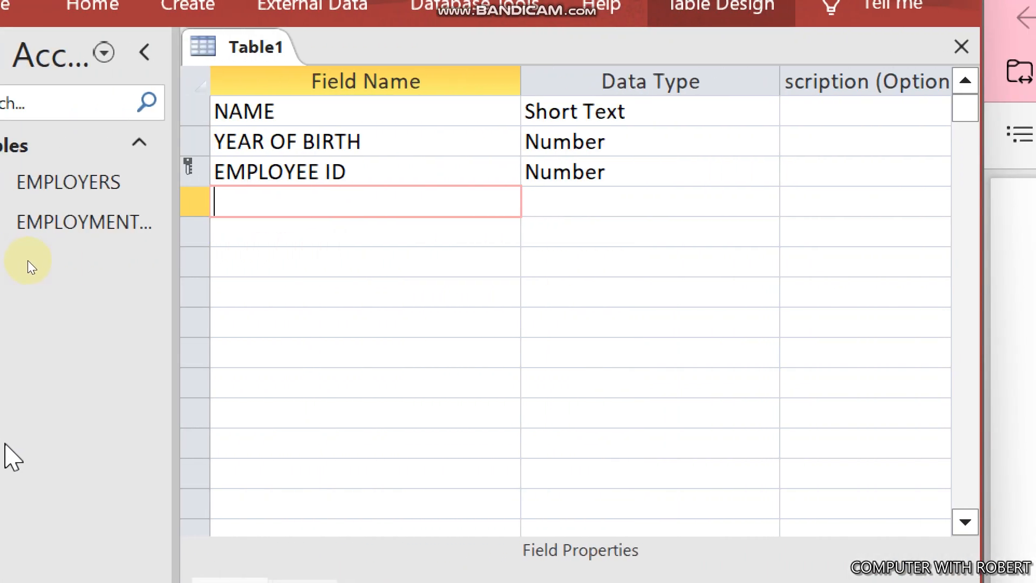
text(EMPLOYER )
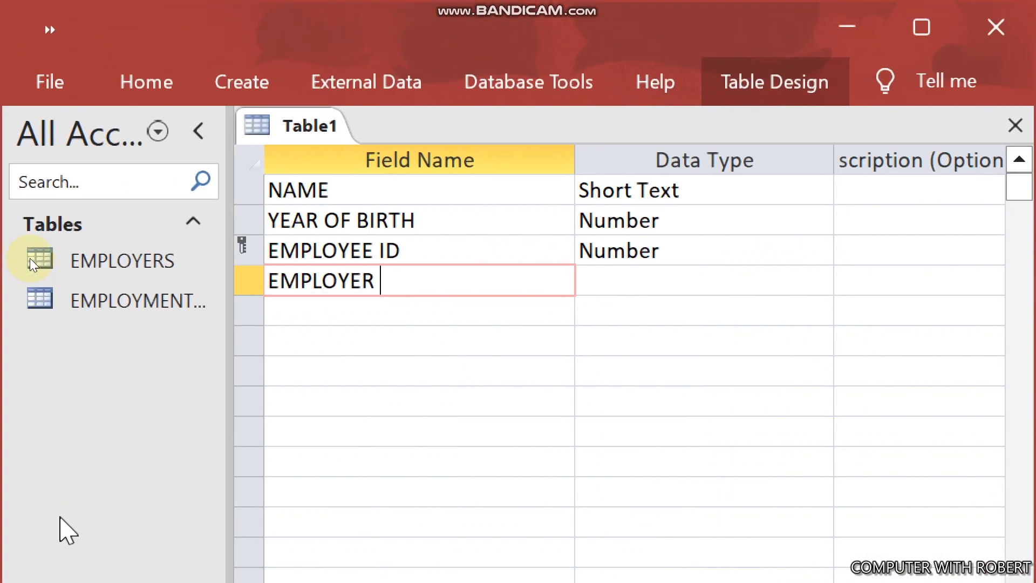
text(ID)
key(Tab)
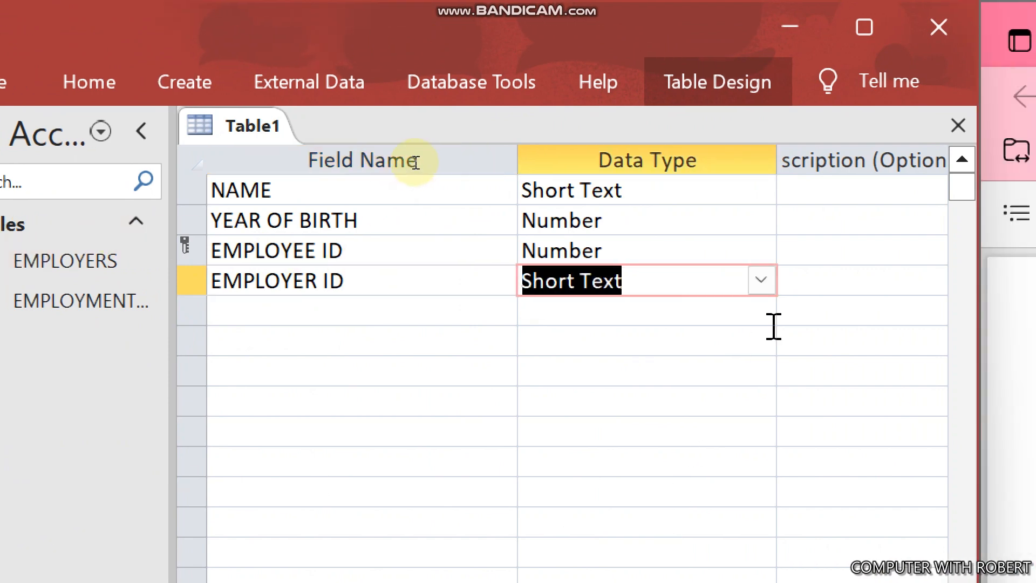
- Make EMPLOYER ID a lookup field that takes its values from the EMPLOYER ID field of the EMPLOYERS table, without a sort order
click(762, 281)
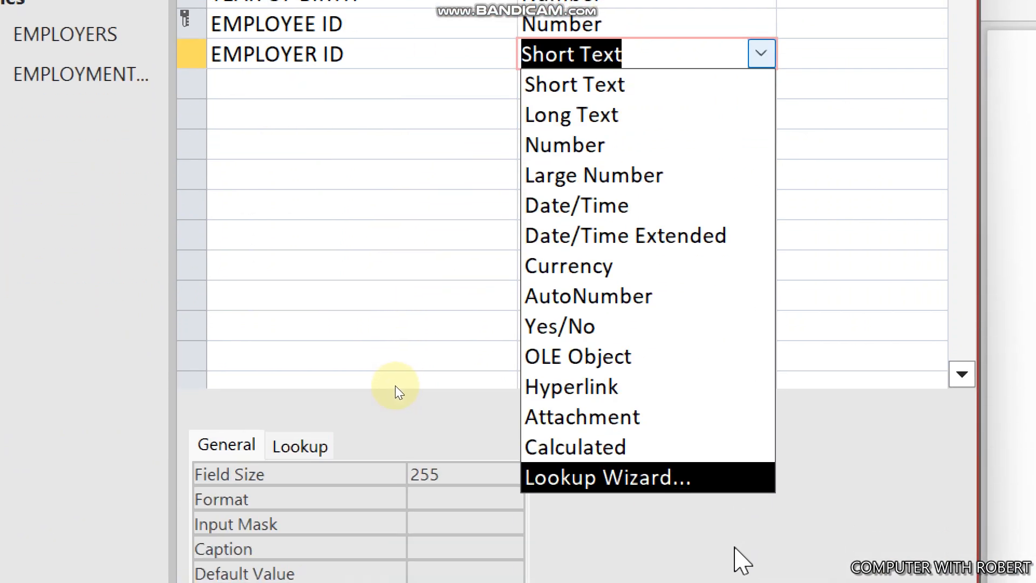
click(696, 478)
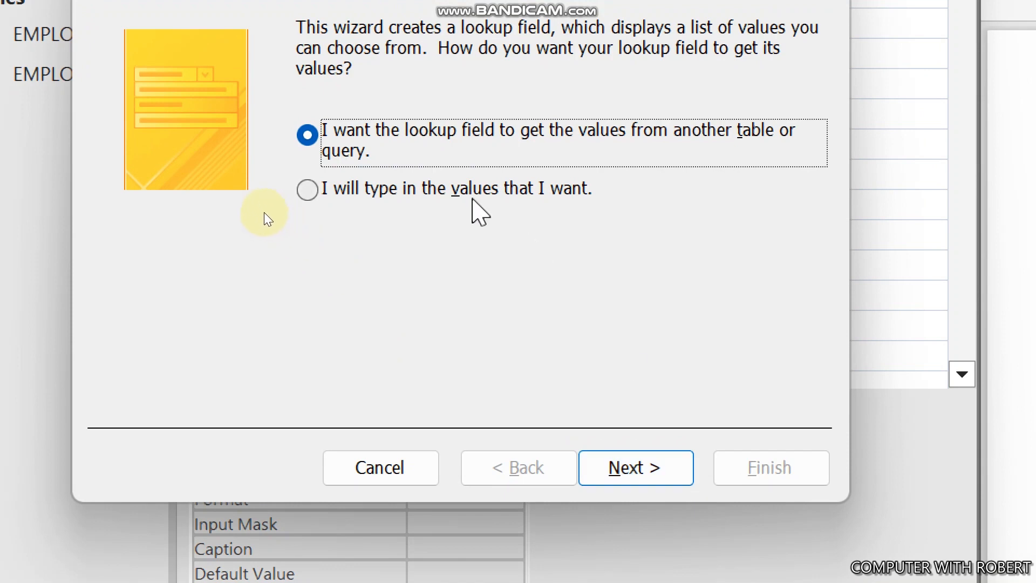
click(669, 478)
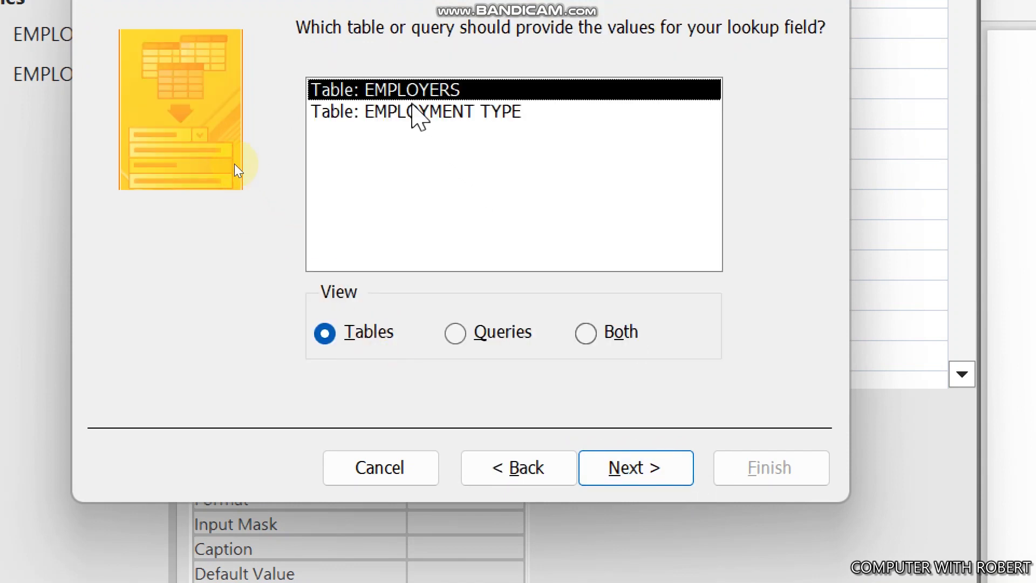
click(636, 467)
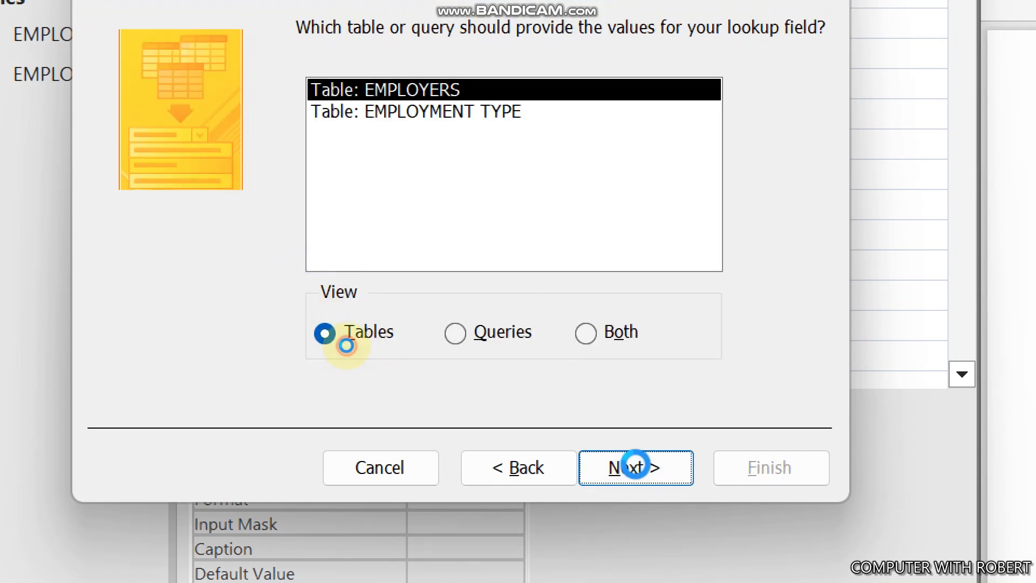
click(426, 264)
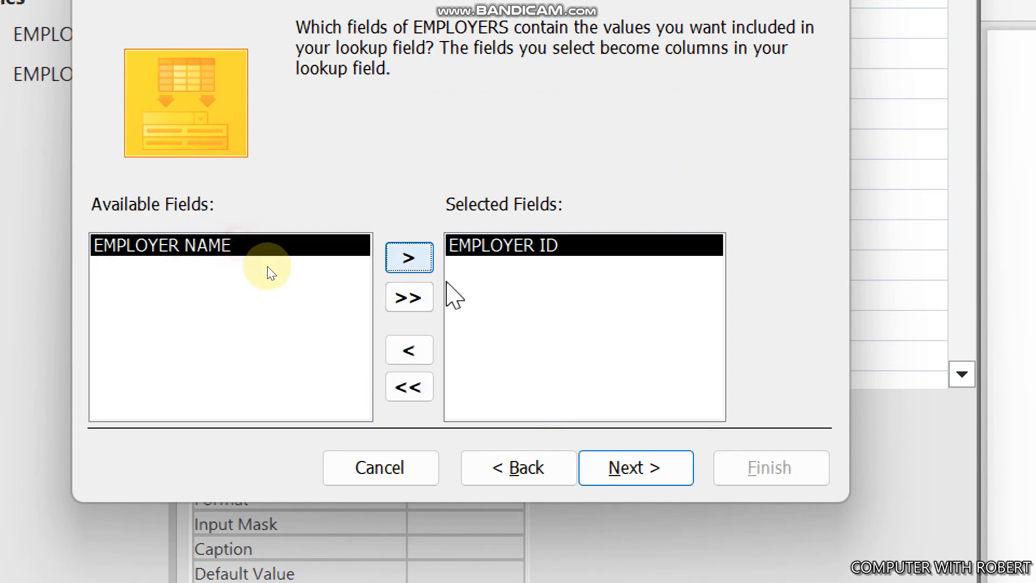
click(612, 468)
click(621, 467)
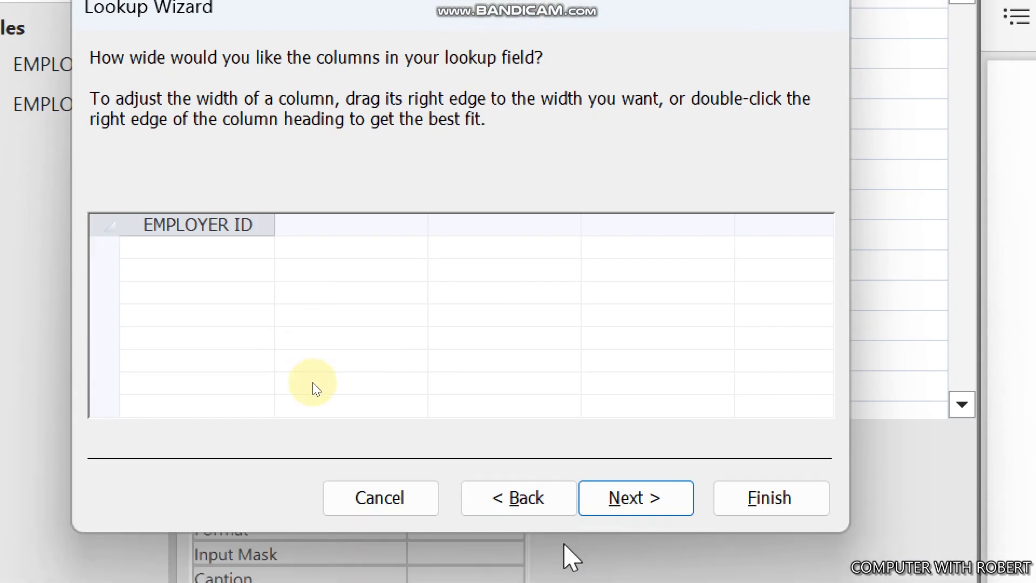
click(621, 474)
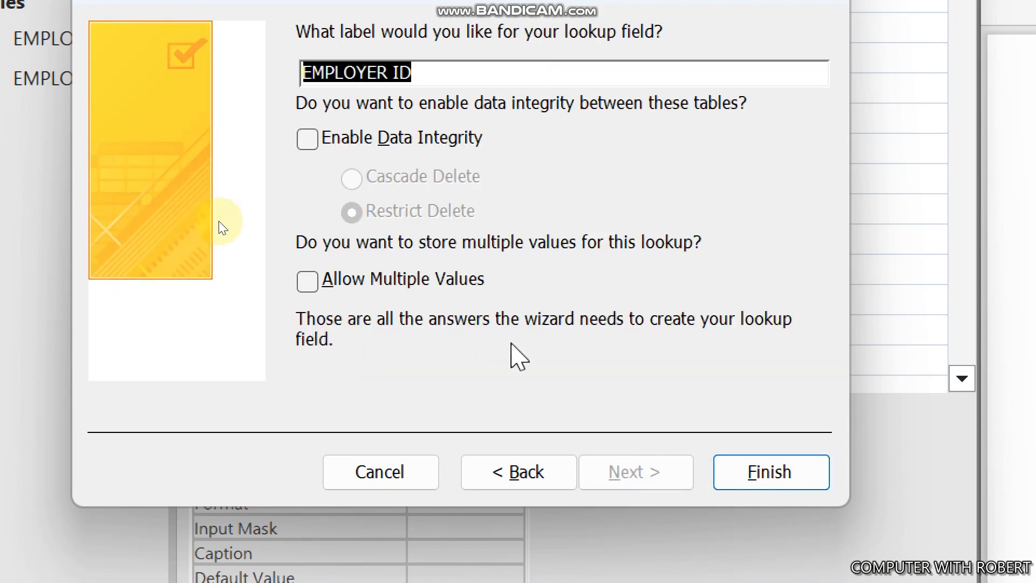
- Enable data integrity with Restrict Delete for the EMPLOYER ID lookup and save the table as EMPLOYEE
click(328, 145)
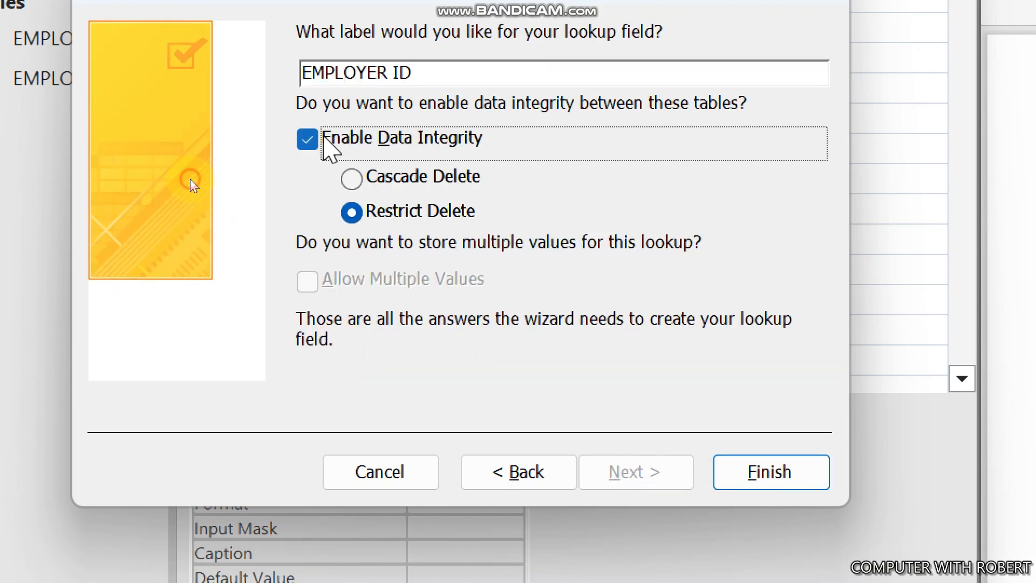
click(809, 488)
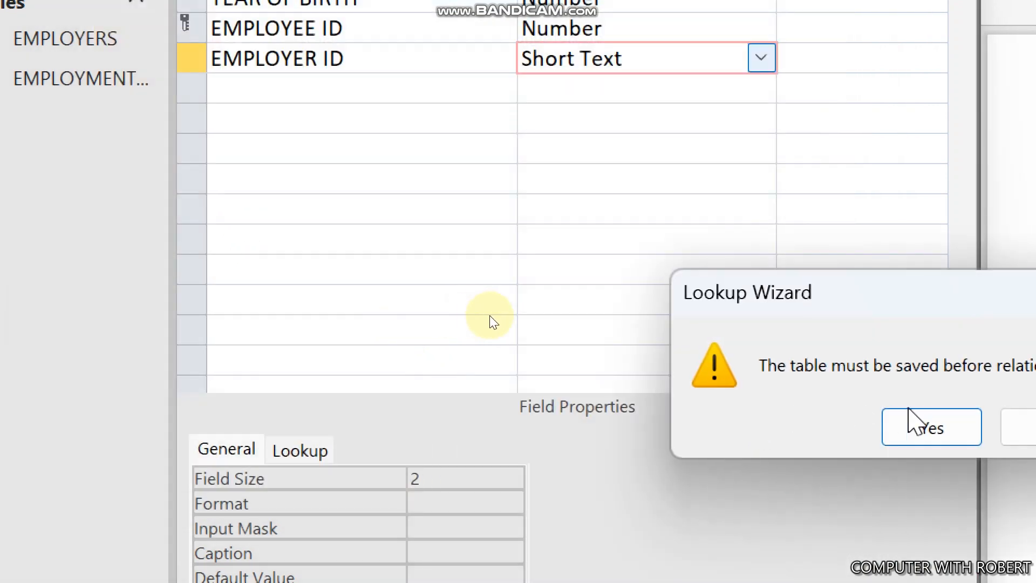
click(931, 437)
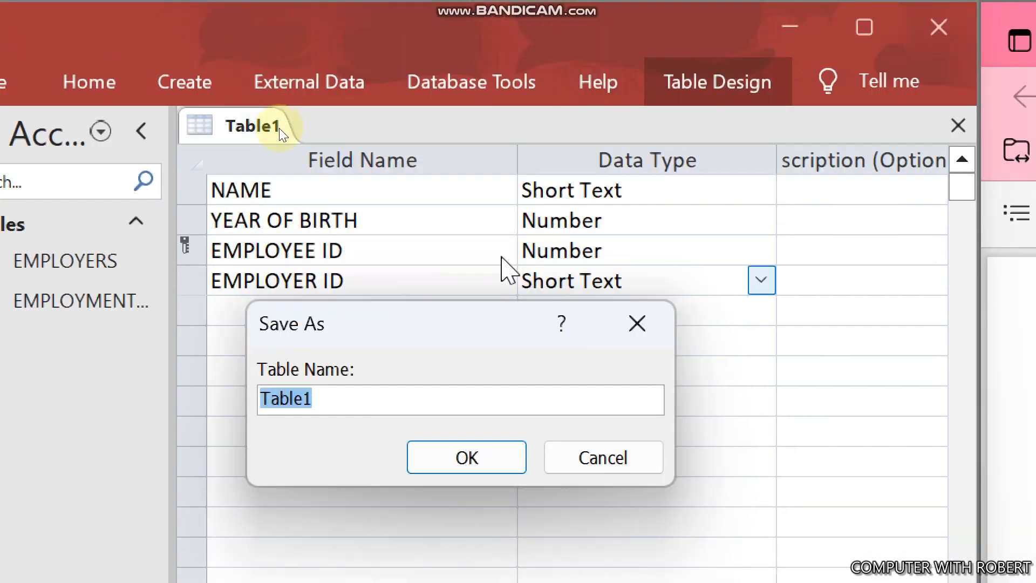
text(EMPLOYEE)
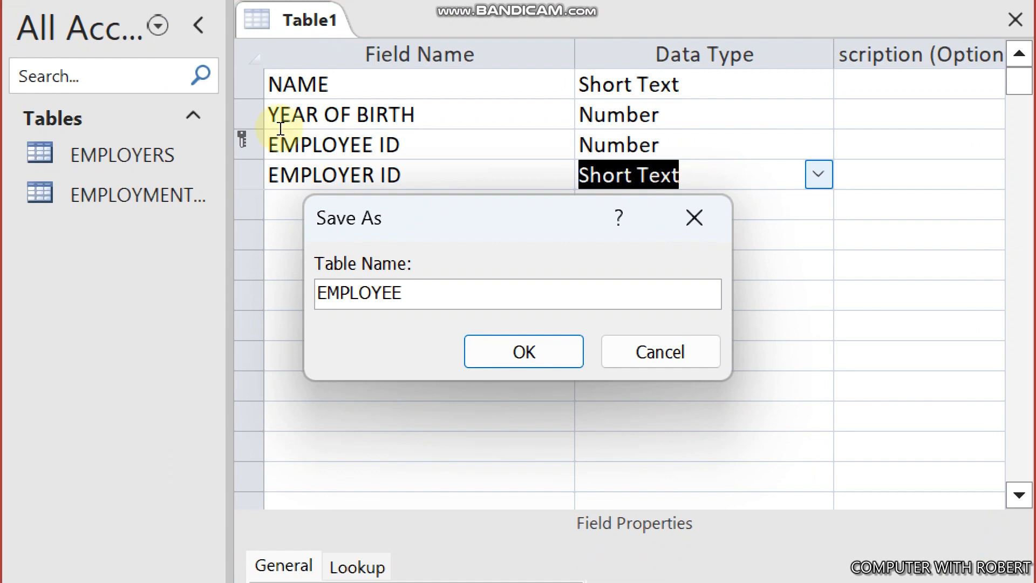
key(Return)
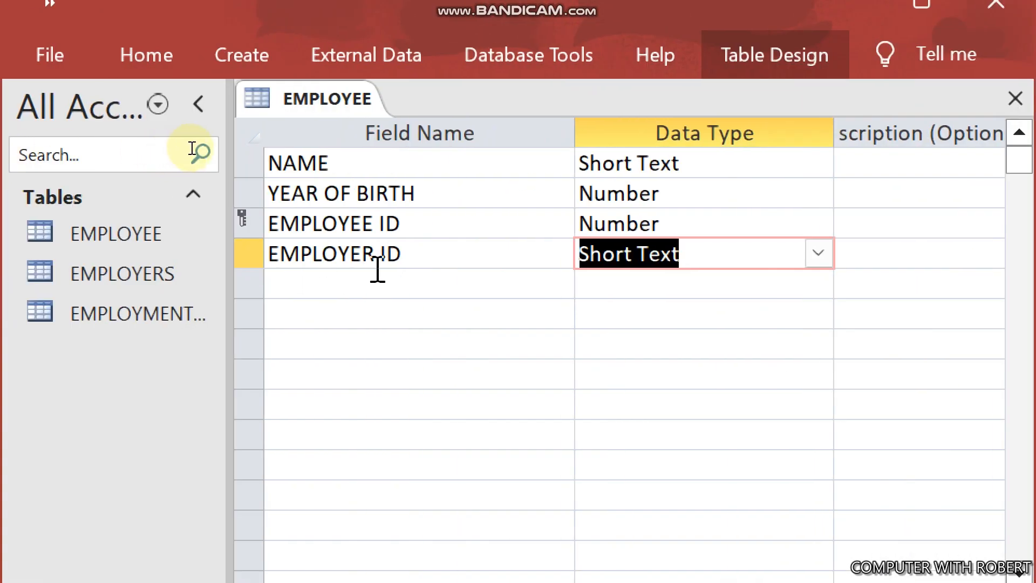
- Add JOB CATEGORY as the fifth field of the EMPLOYEE table
click(378, 280)
text(JOB CATEGORY)
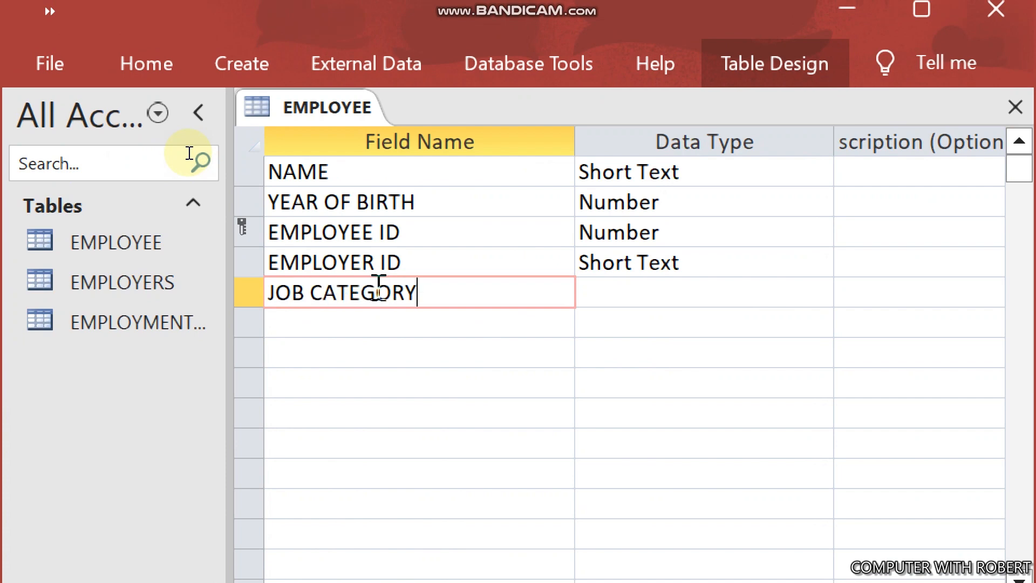
key(Tab)
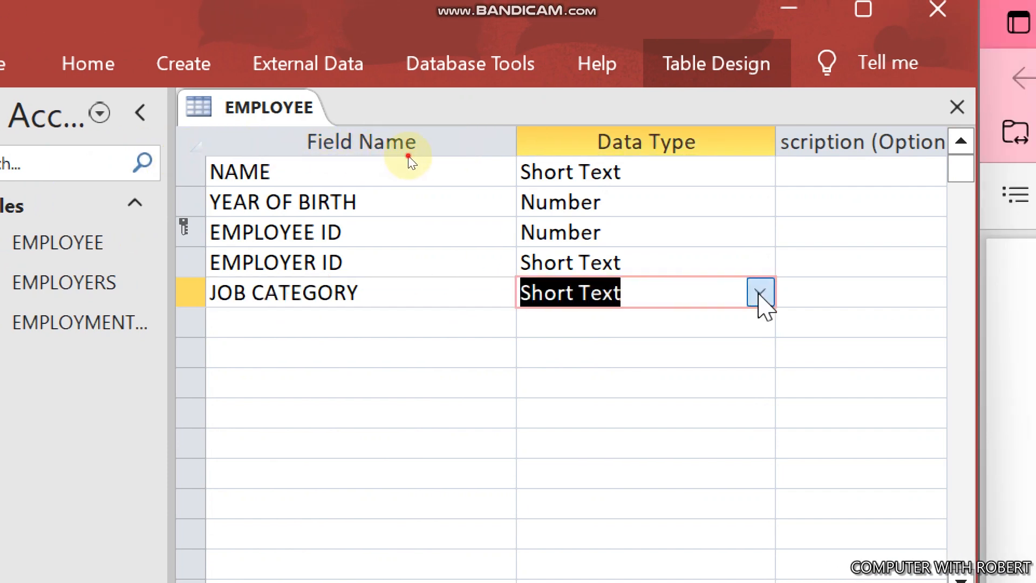
- Make JOB CATEGORY a lookup field that takes its values from the JOB CATEGORY field of the EMPLOYMENT TYPE table, without a sort order
click(760, 293)
click(721, 505)
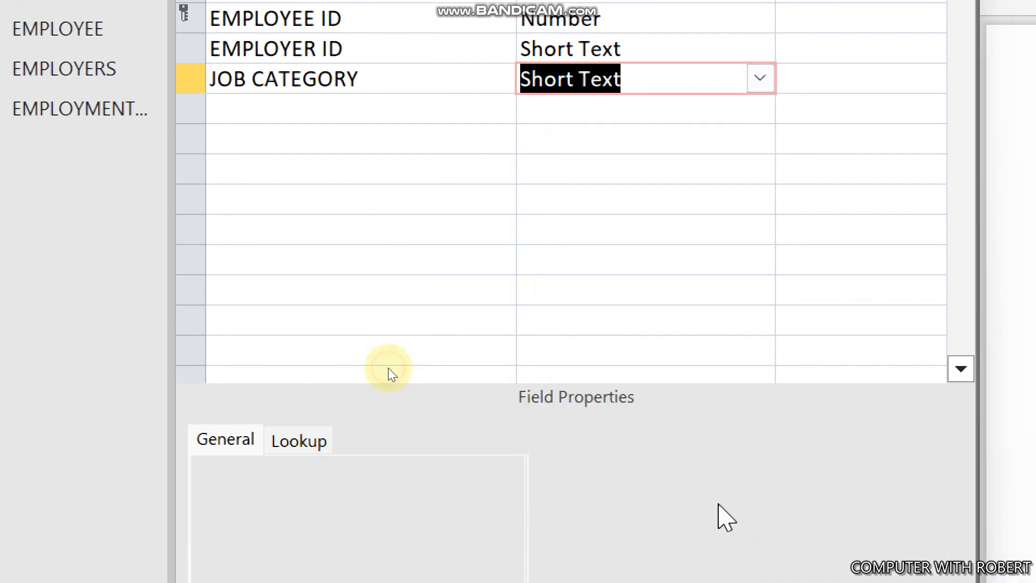
click(635, 463)
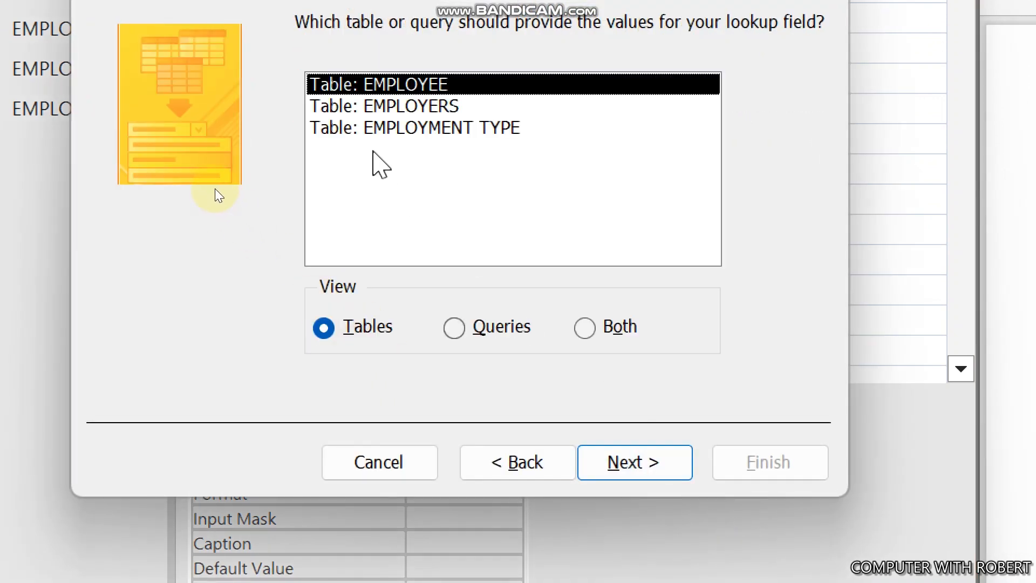
click(375, 129)
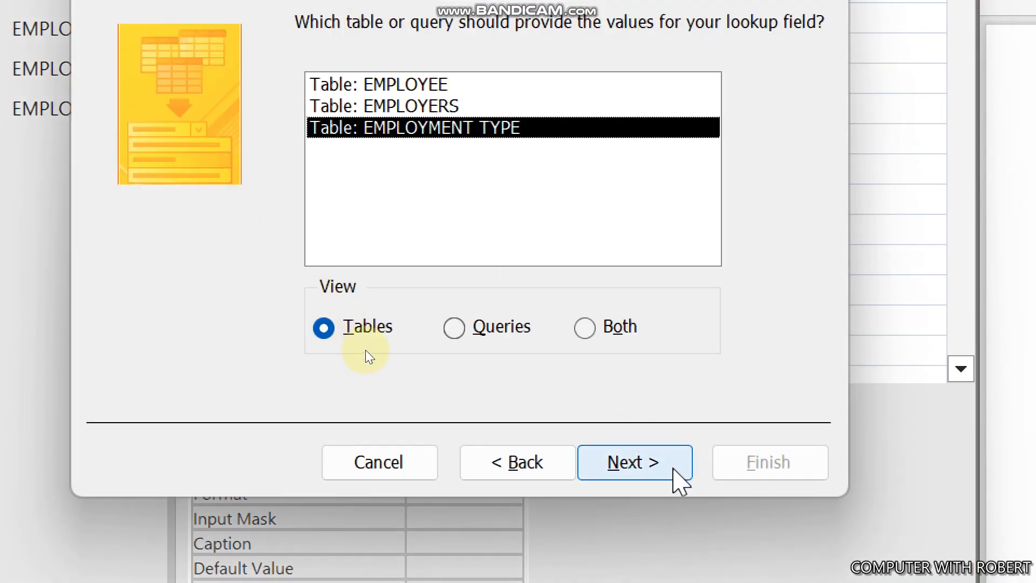
click(677, 470)
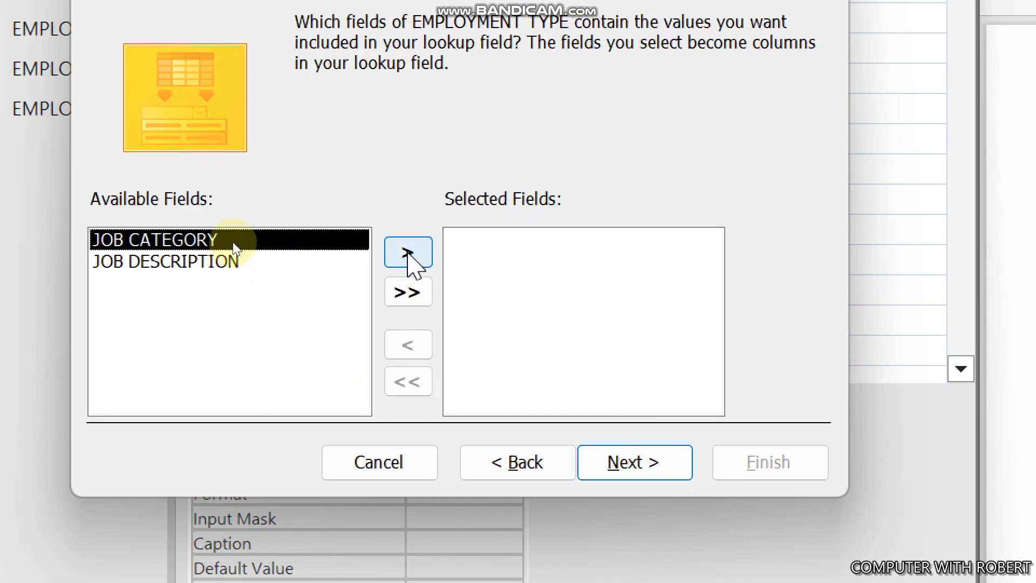
click(408, 252)
click(654, 469)
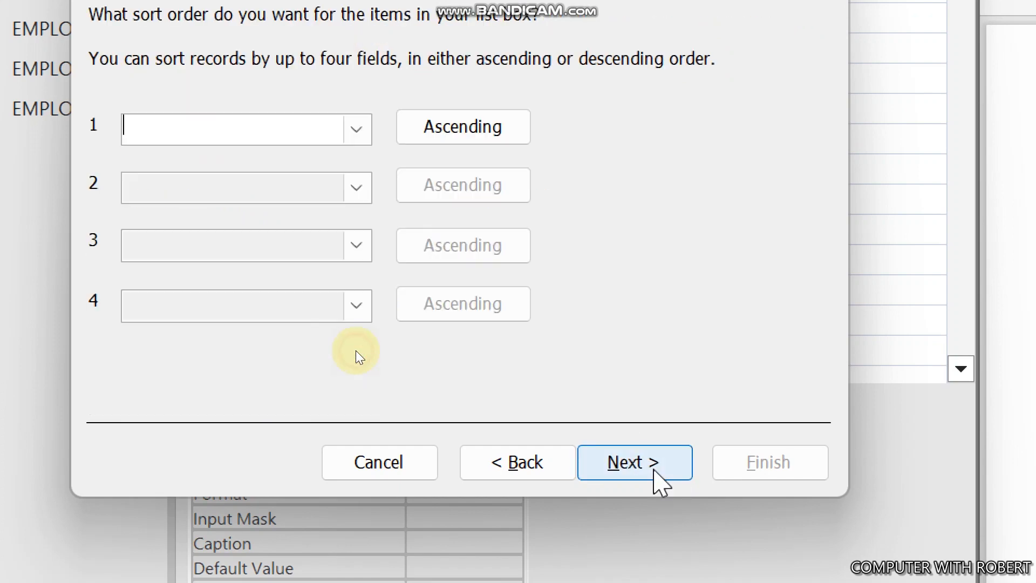
click(628, 466)
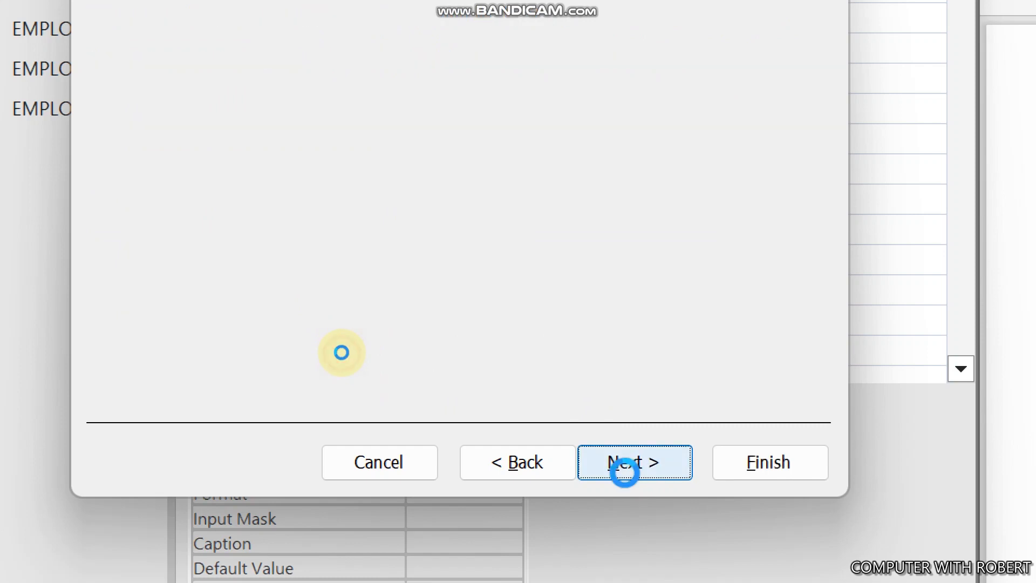
click(628, 470)
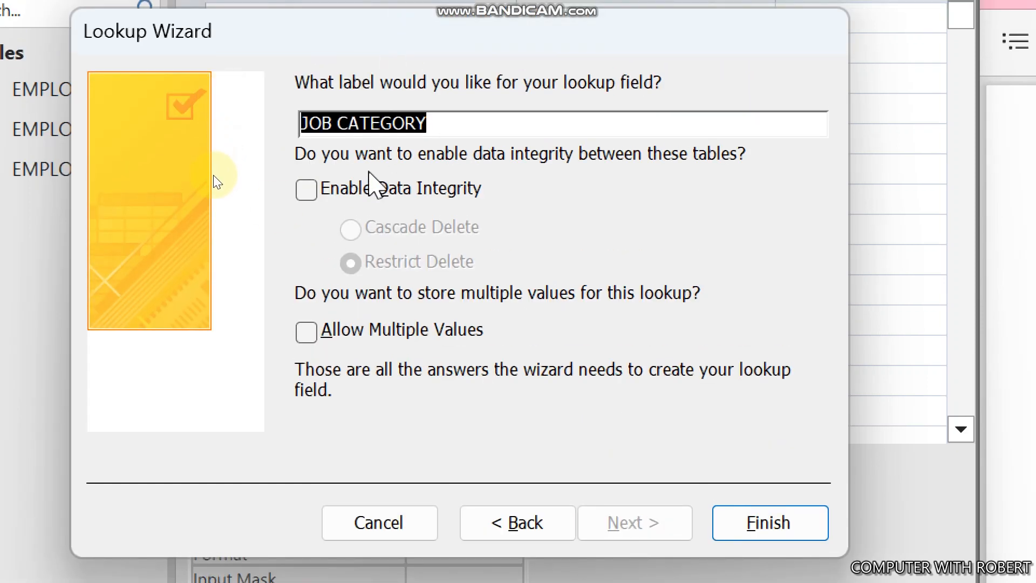
- Enable data integrity with Restrict Delete for the JOB CATEGORY lookup and save the changes to the EMPLOYEE table
click(375, 189)
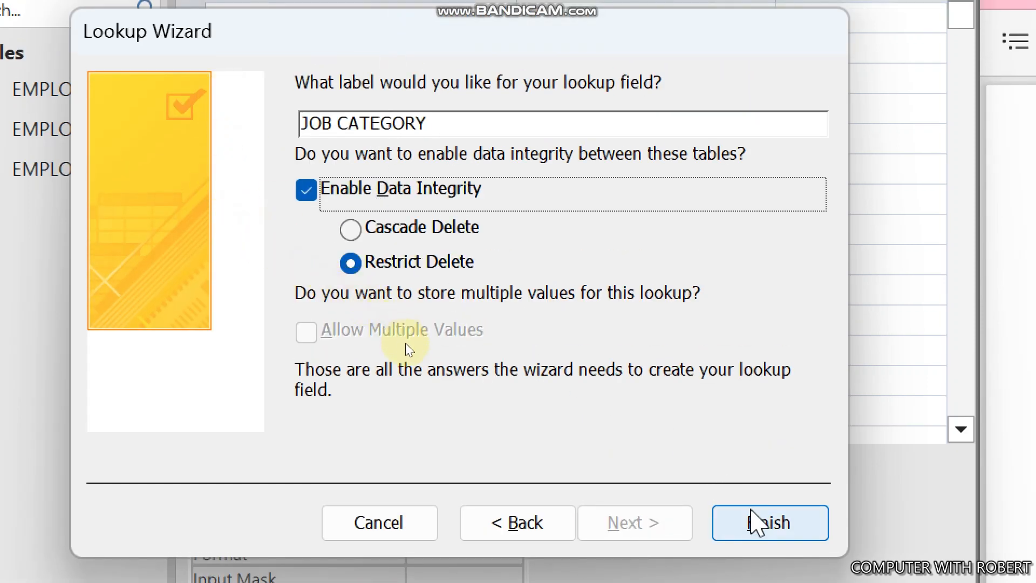
click(755, 521)
click(895, 482)
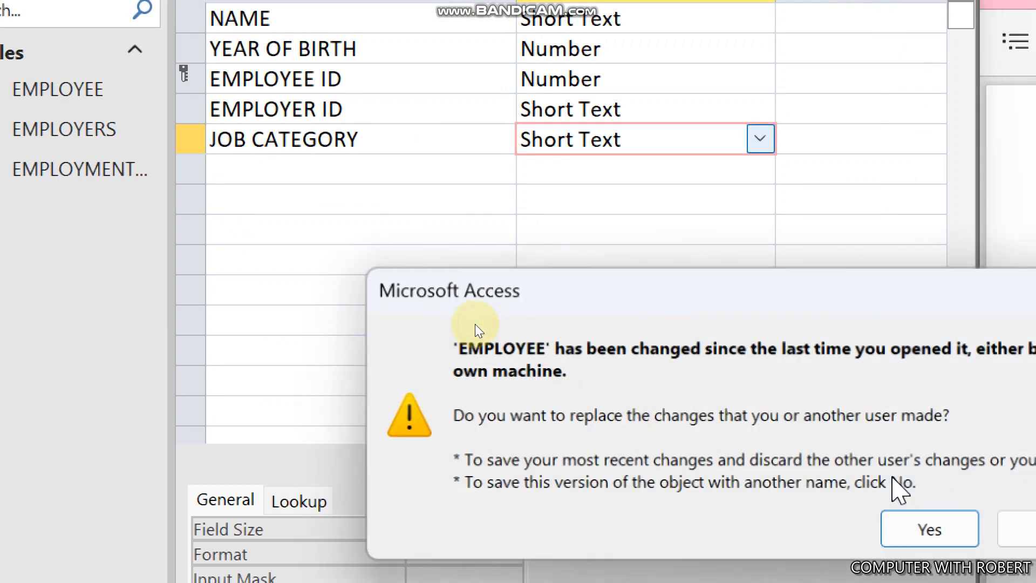
click(935, 534)
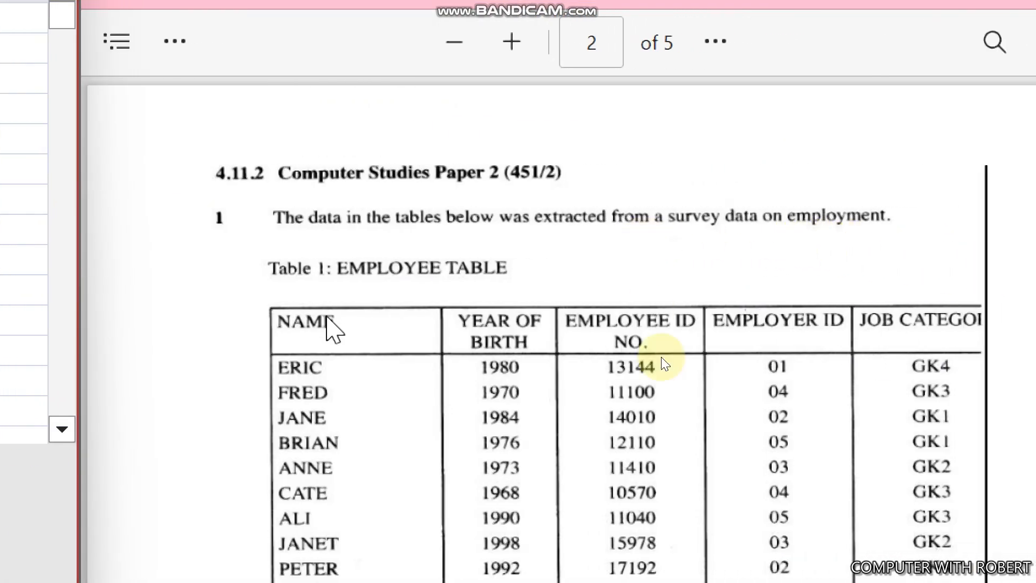
- Review the tables and the following questions in the exam paper, and close the EMPLOYEE table design
scroll(741, 416, down, 5)
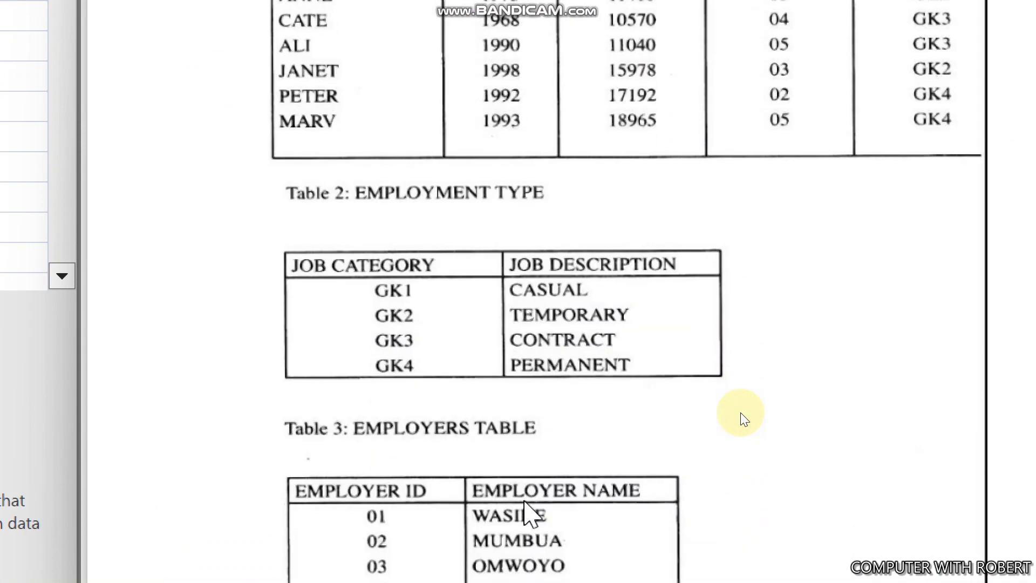
scroll(740, 412, down, 10)
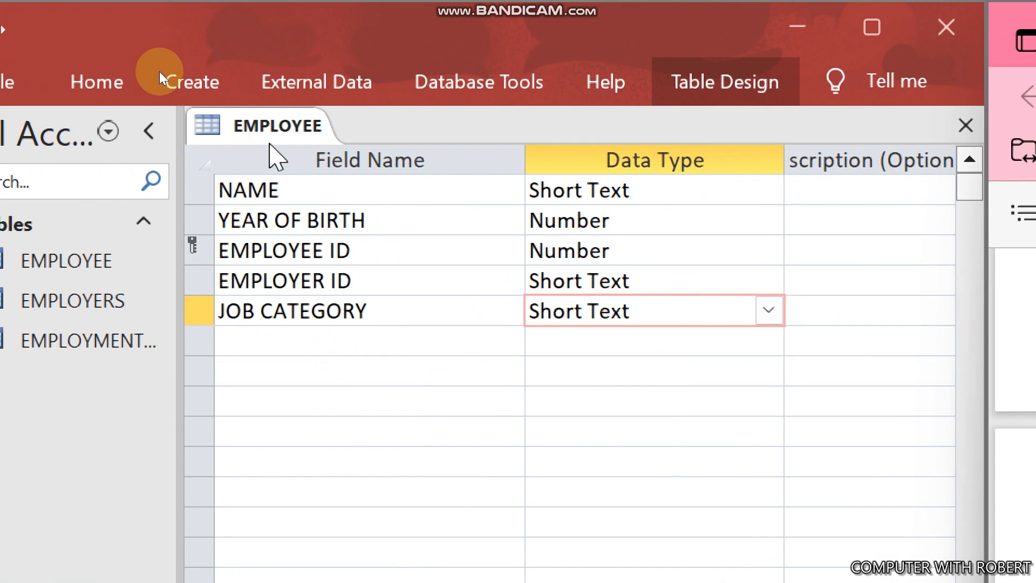
right_click(269, 132)
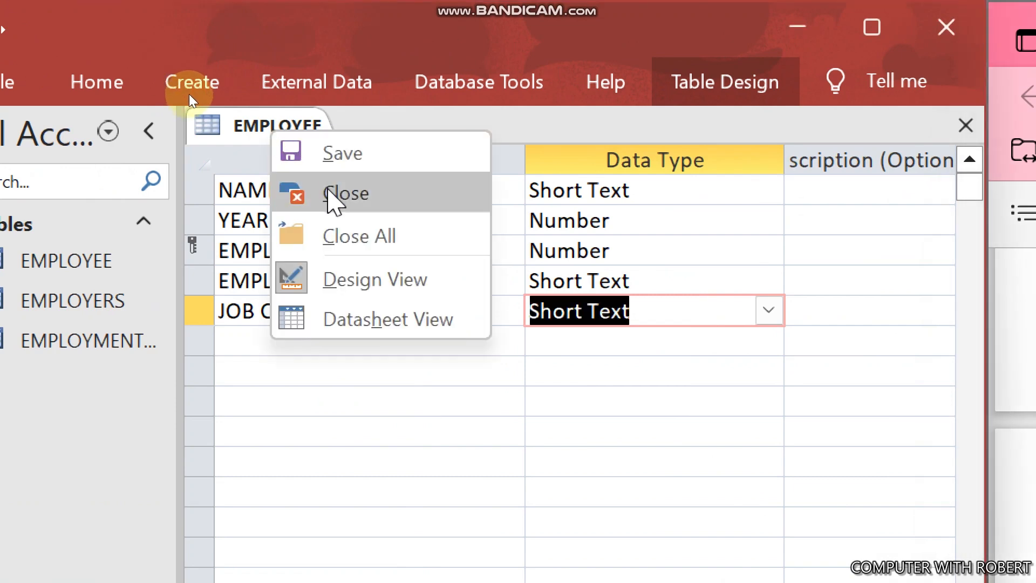
click(330, 194)
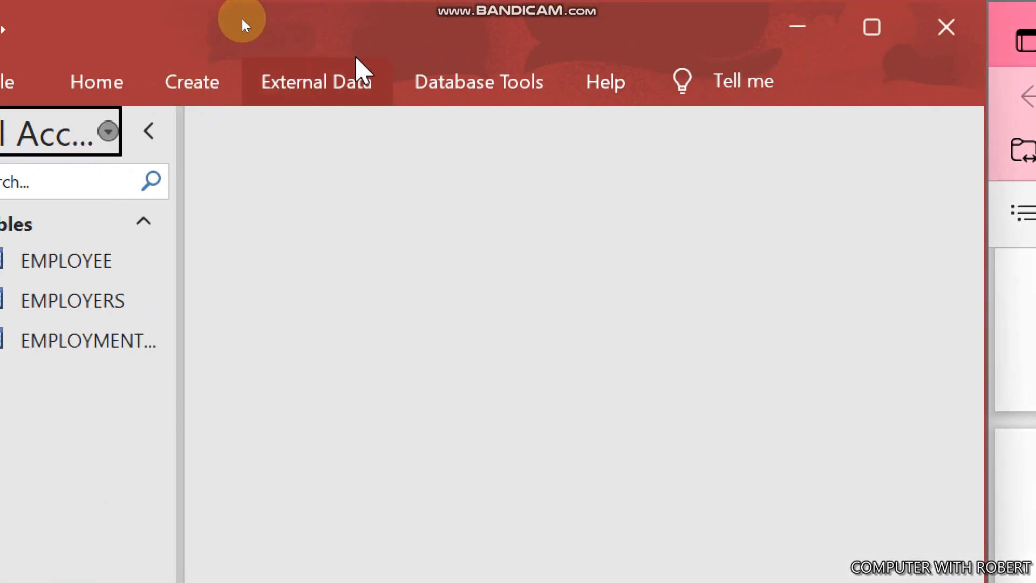
- Open the database relationships and move the EMPLOYEE table farther away from the EMPLOYERS and EMPLOYMENT TYPE tables
click(457, 83)
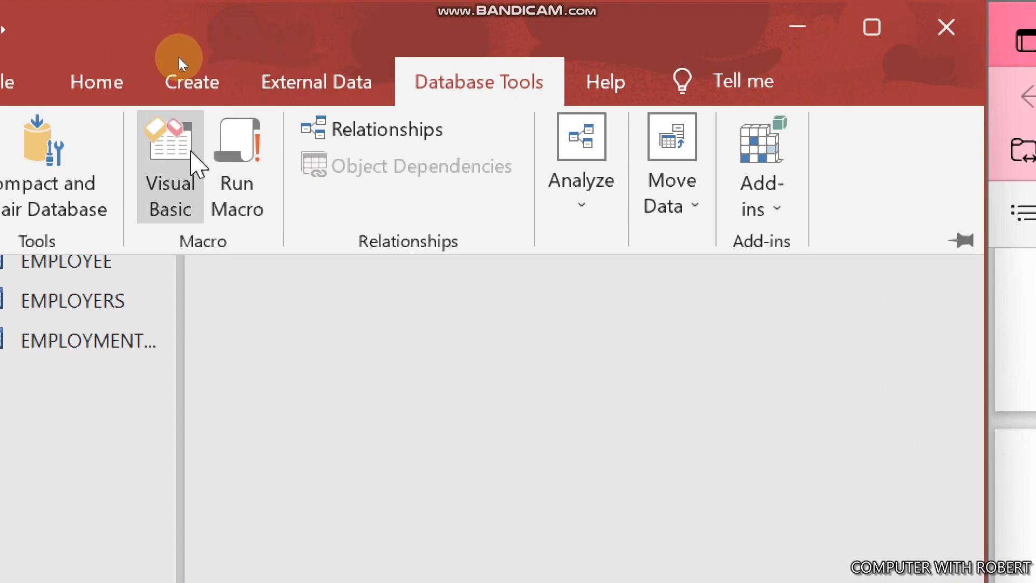
click(335, 131)
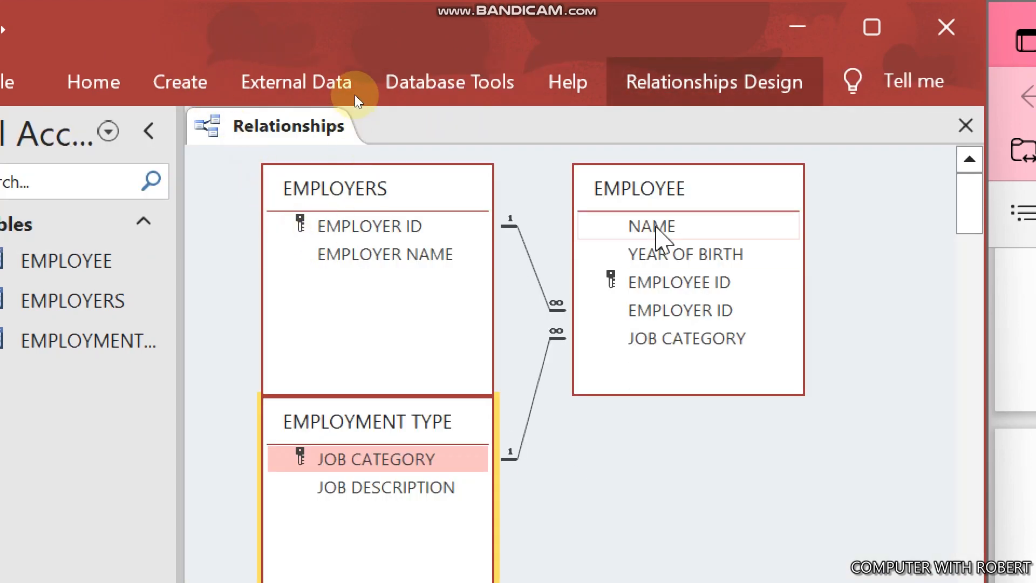
drag(665, 190, 797, 251)
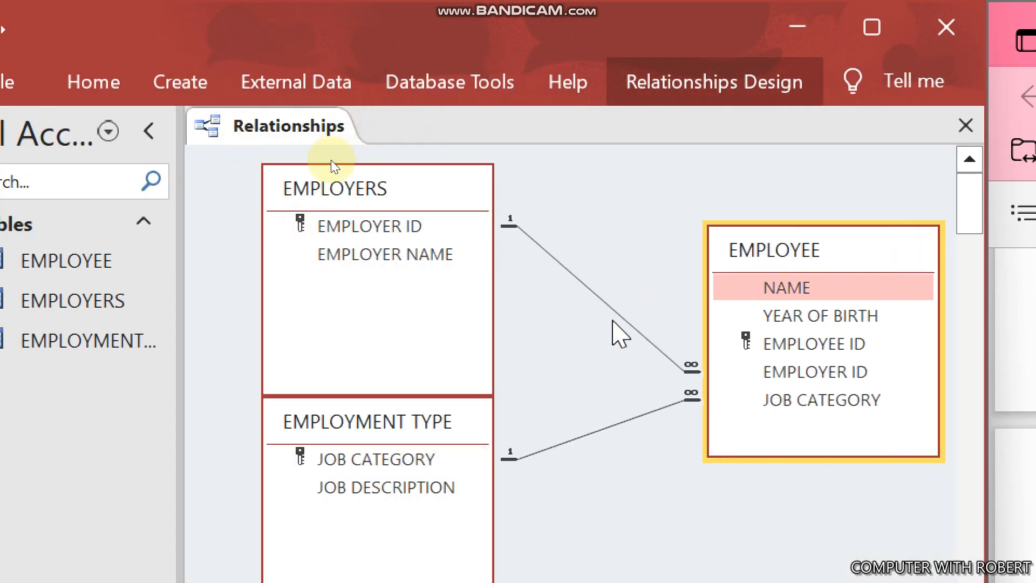
- Turn on Cascade Delete Related Records for the EMPLOYER ID relationship between EMPLOYERS and EMPLOYEE
right_click(614, 305)
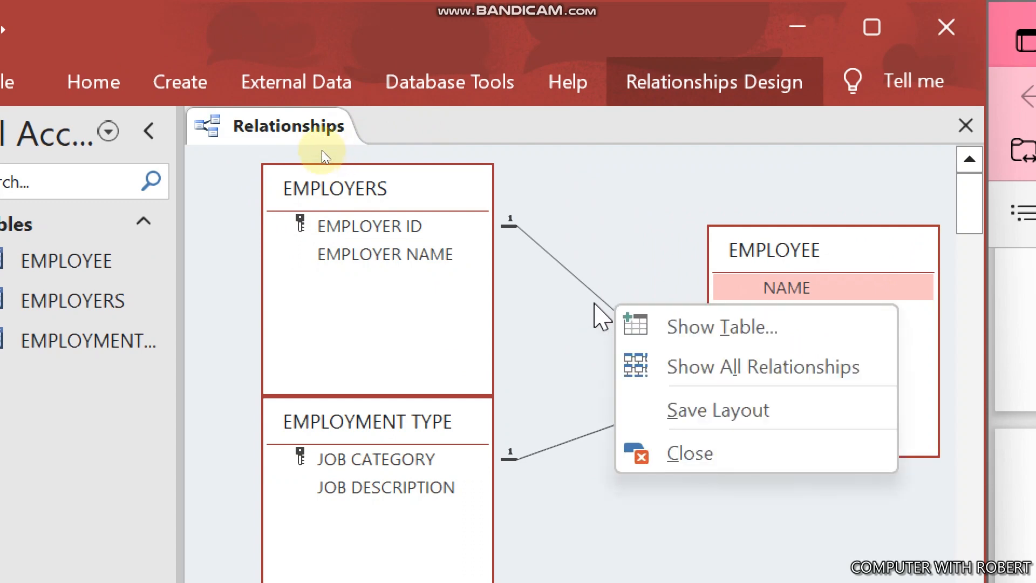
click(599, 304)
right_click(601, 296)
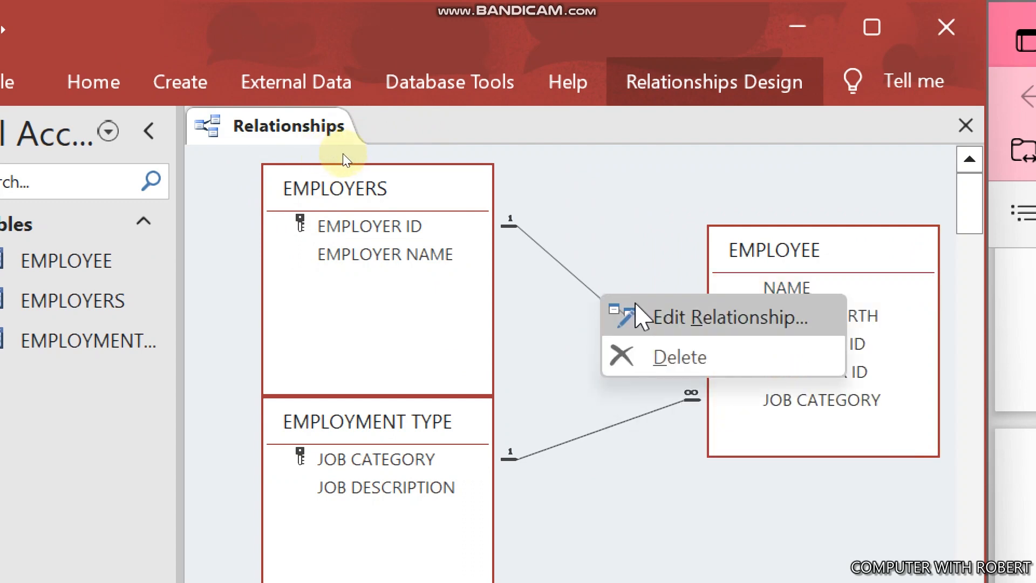
click(675, 317)
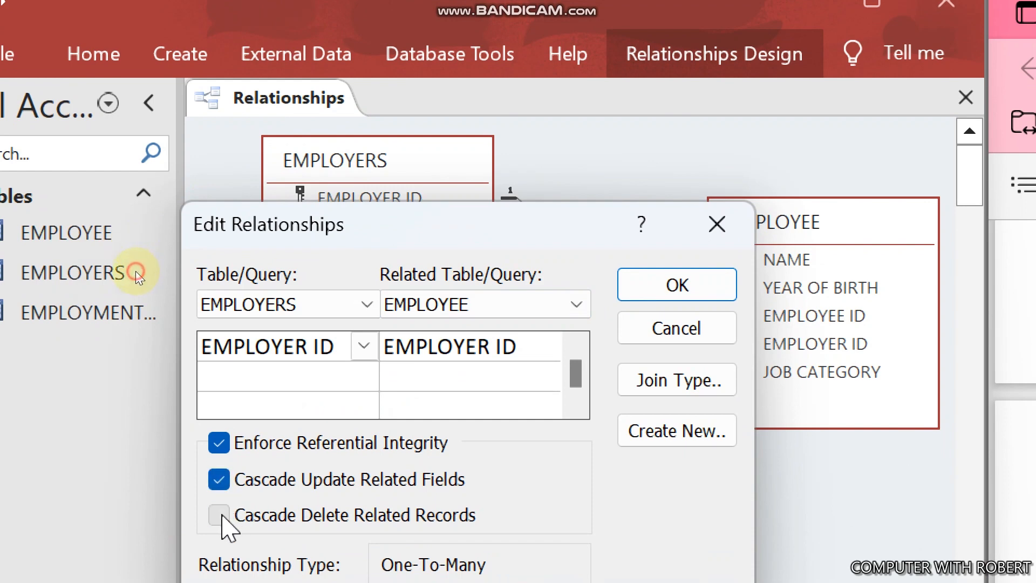
click(221, 515)
click(681, 284)
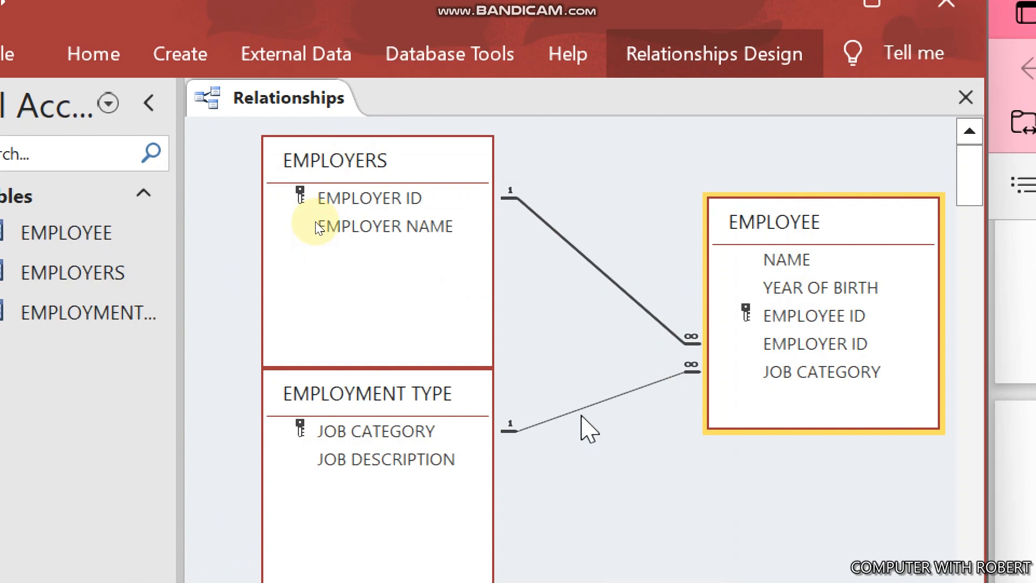
- Turn on Cascade Delete Related Records for the JOB CATEGORY relationship between EMPLOYMENT TYPE and EMPLOYEE, and close the relationships with their layout saved
right_click(581, 413)
click(615, 427)
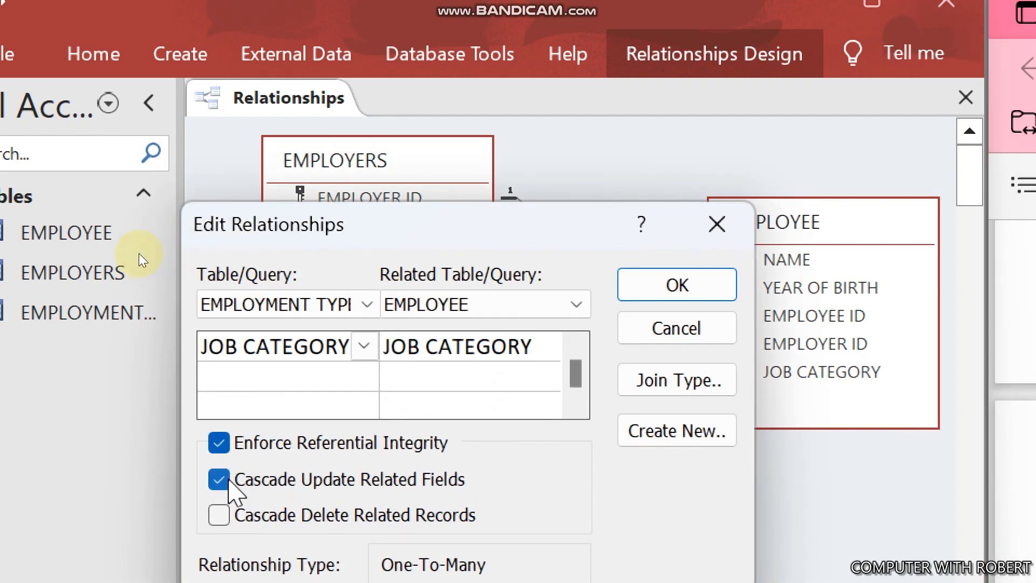
click(235, 511)
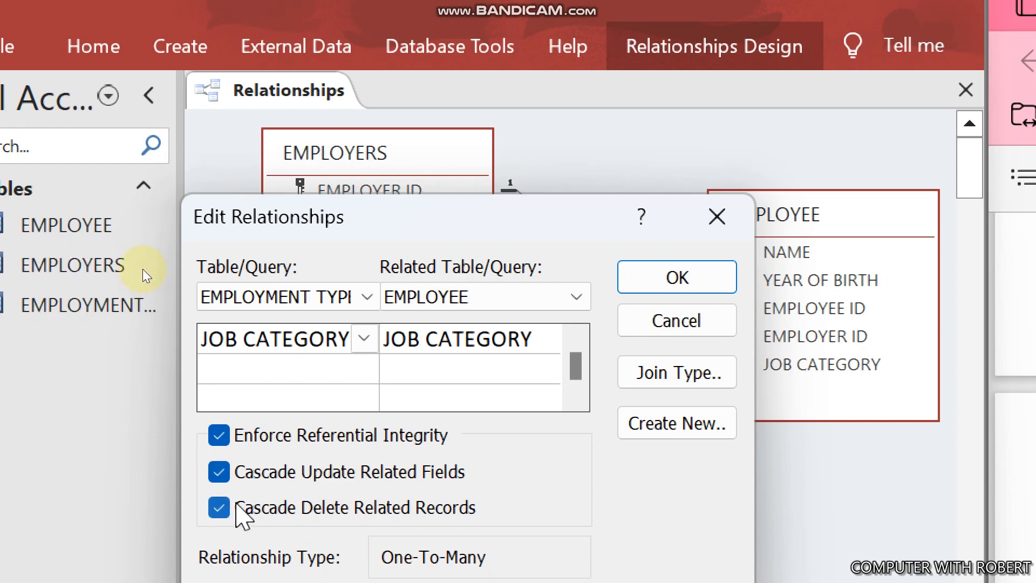
click(701, 267)
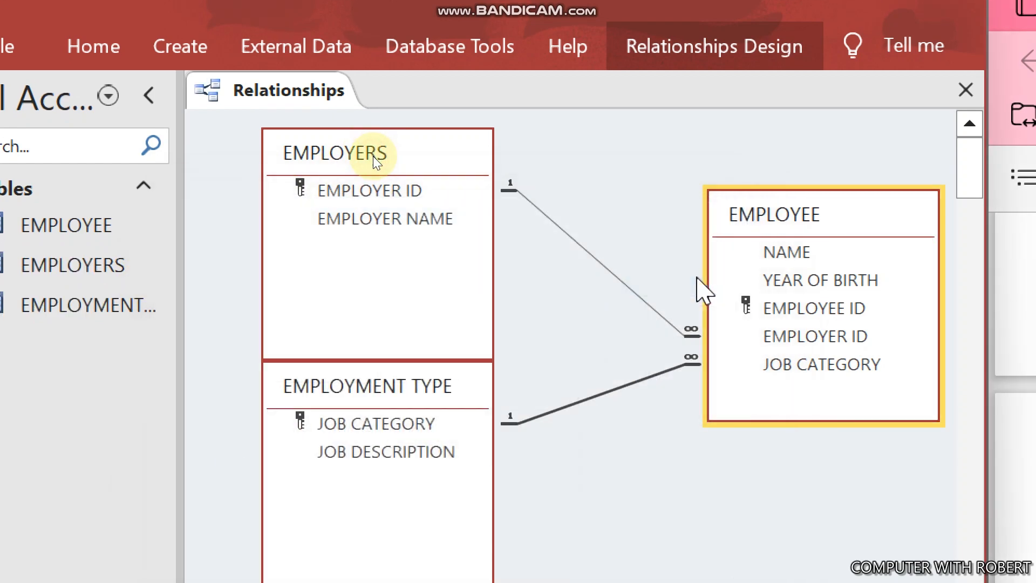
click(966, 89)
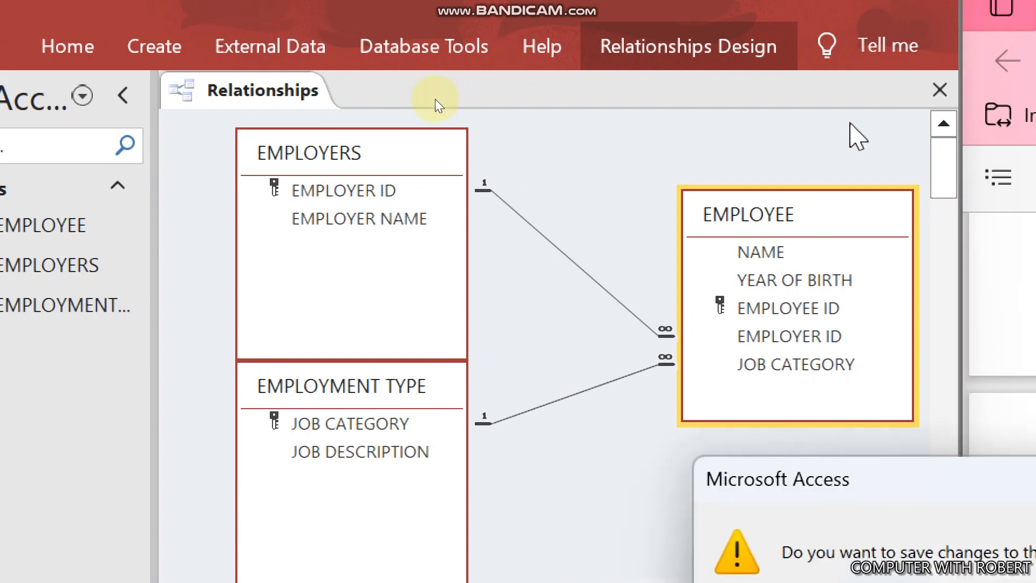
click(847, 576)
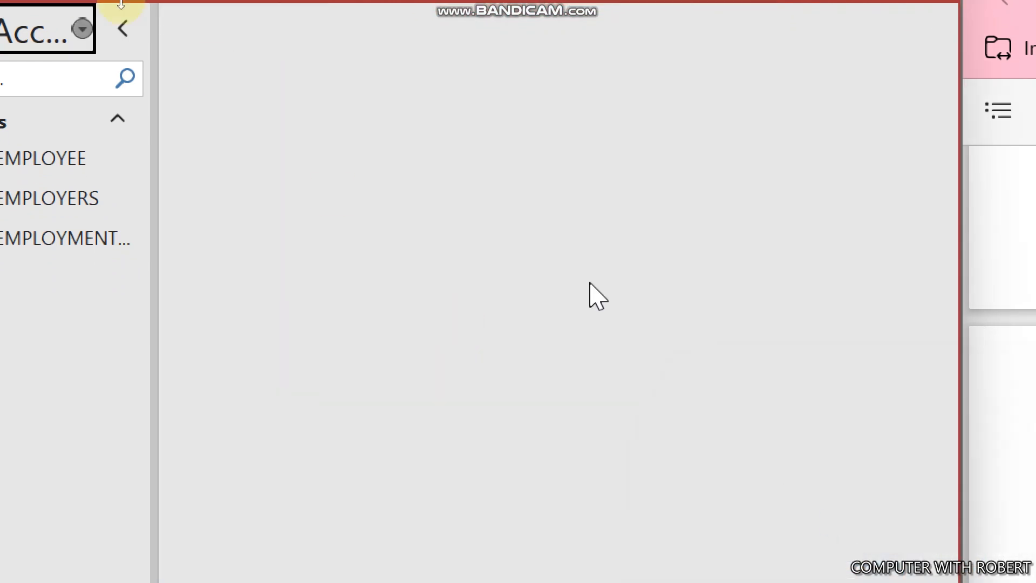
- Read question (a)(iii) of the exam paper about using forms to enter data into the tables
mouse_move(868, 12)
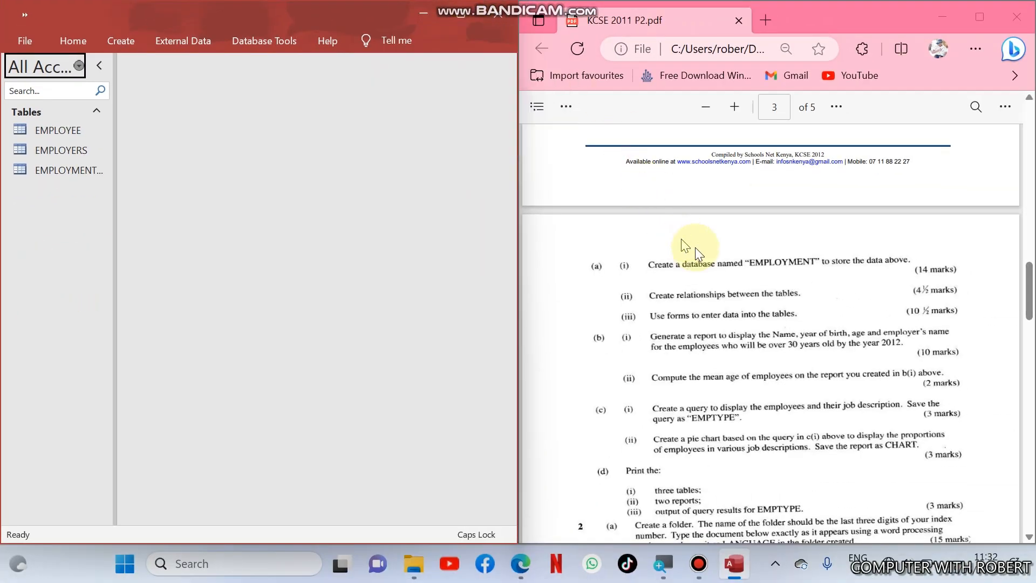
click(718, 309)
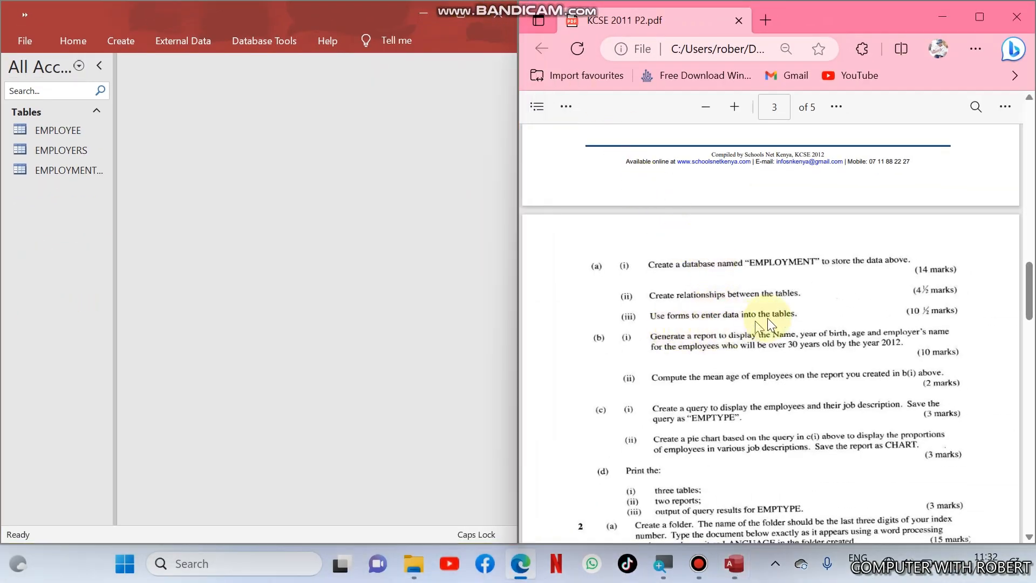
ctrl+scroll(776, 317, up, 5)
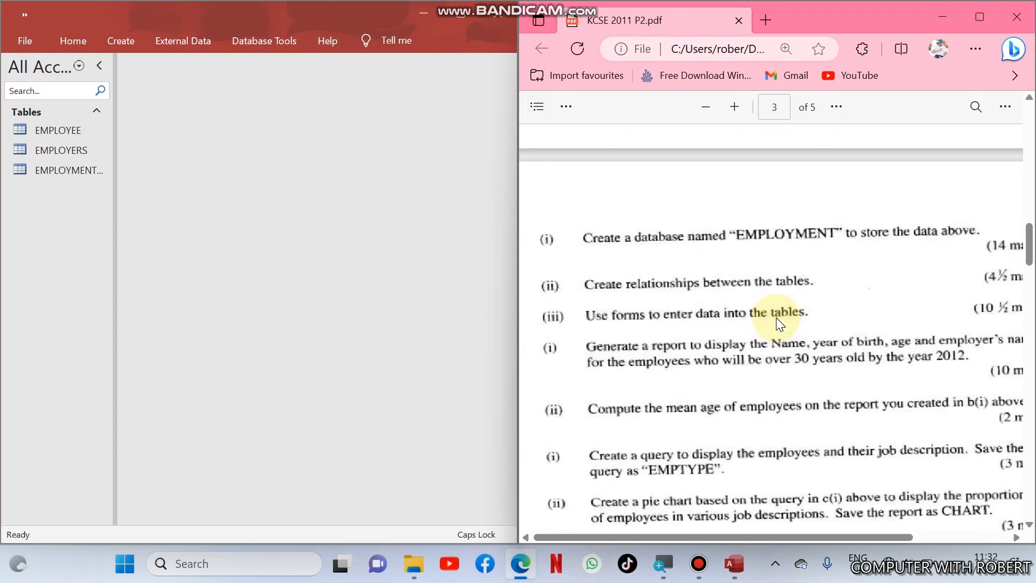
ctrl+scroll(776, 318, down, 6)
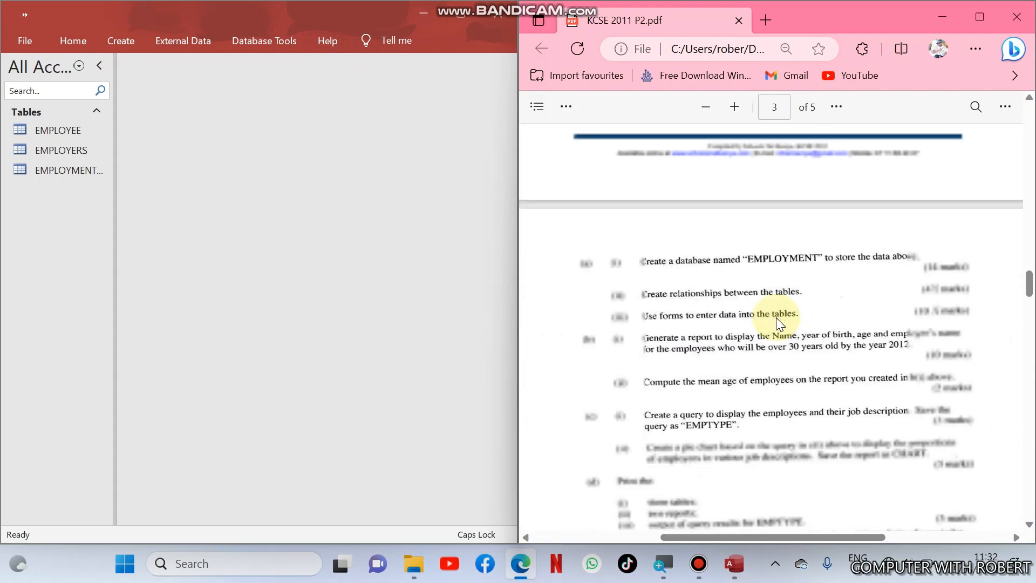
- Switch back to Access, select the EMPLOYEE table and maximize the database window
click(165, 135)
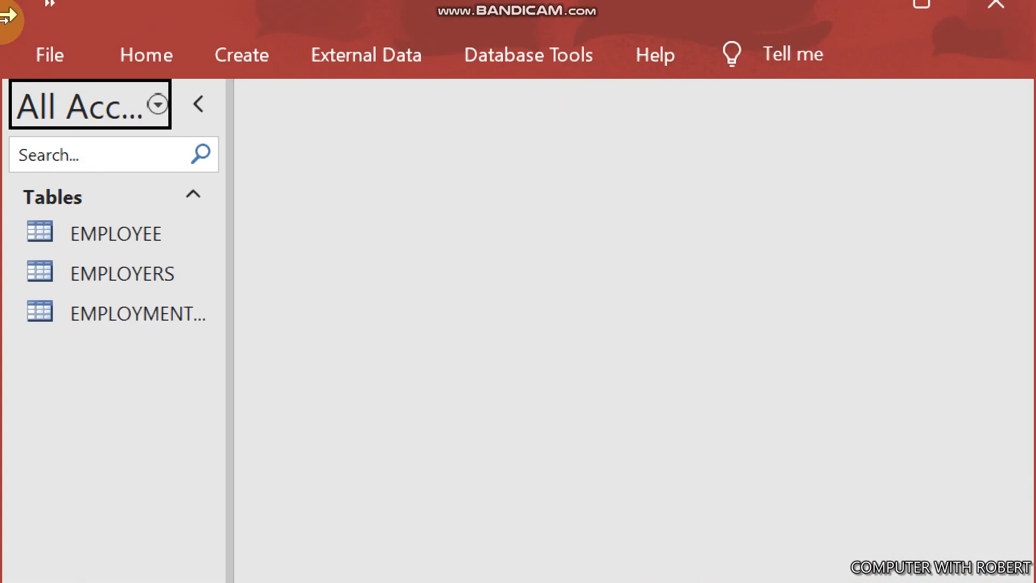
click(108, 233)
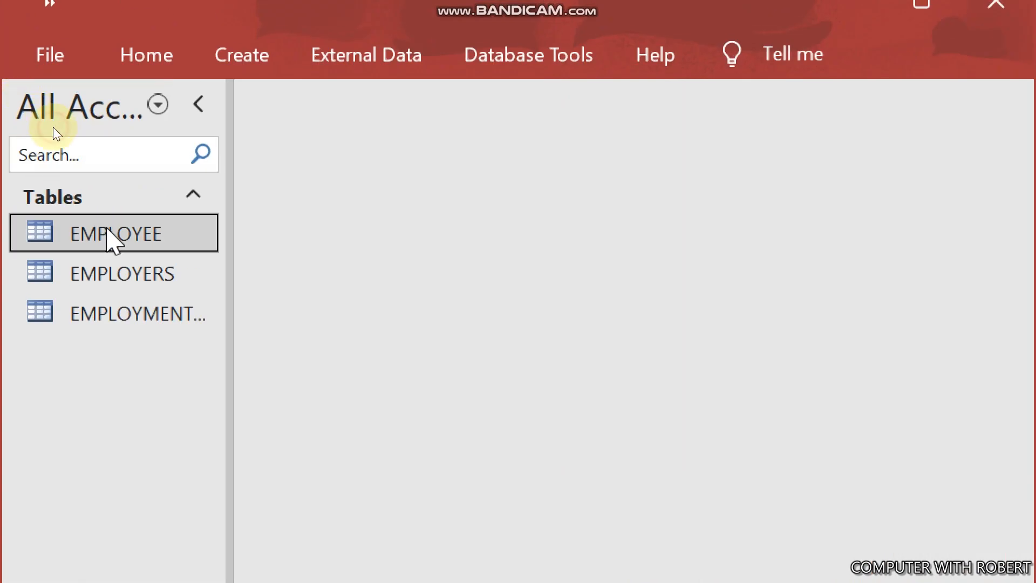
click(265, 69)
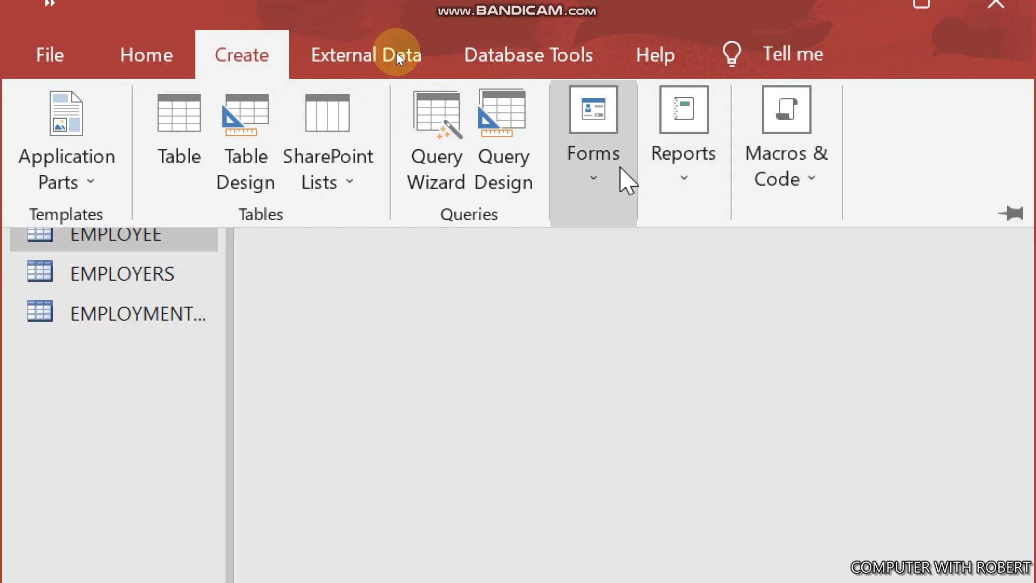
click(870, 30)
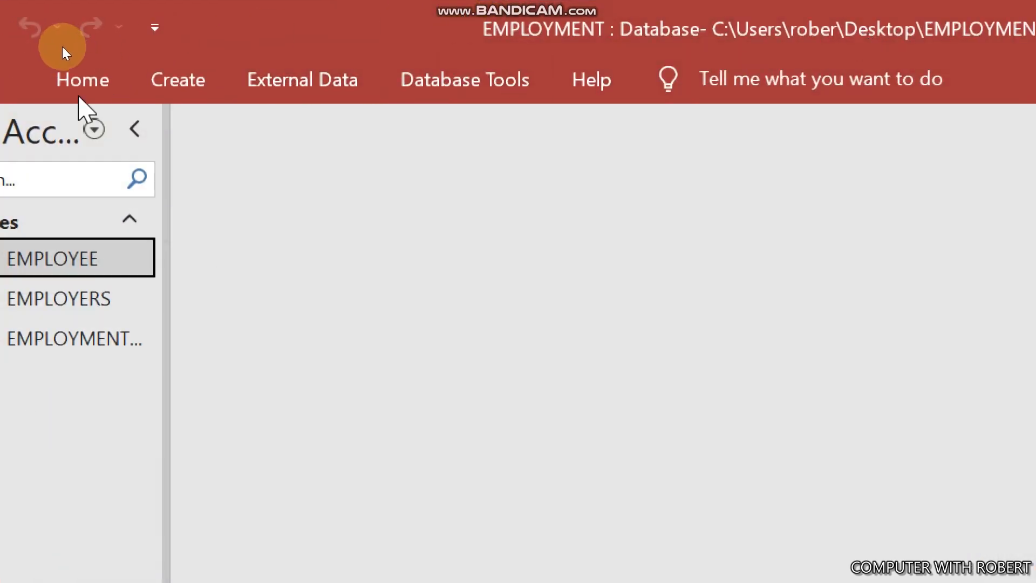
- Create a columnar form with the Form Wizard from all fields of the EMPLOYEE table, titled EMPLOYEE FORM
click(153, 85)
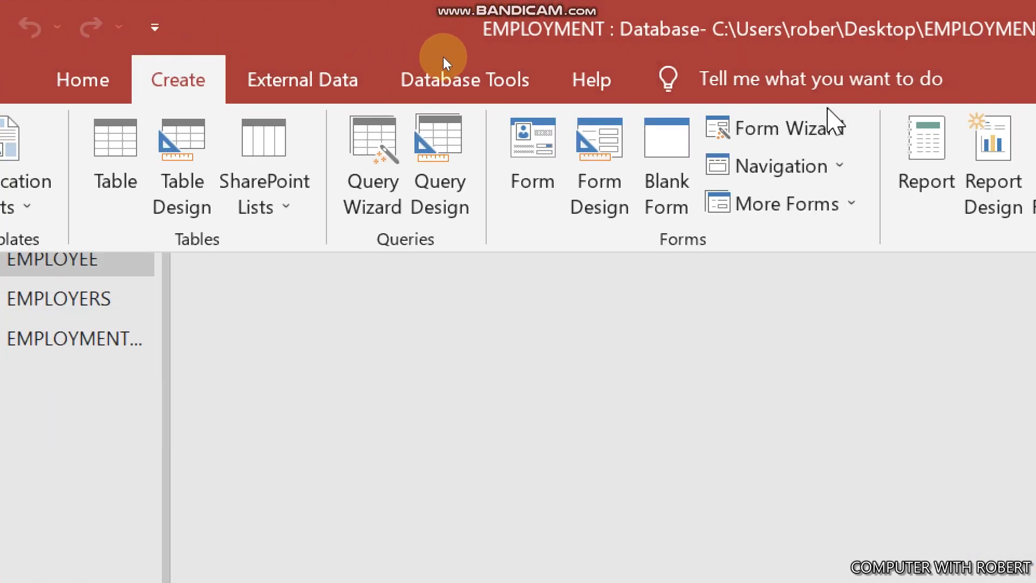
click(819, 119)
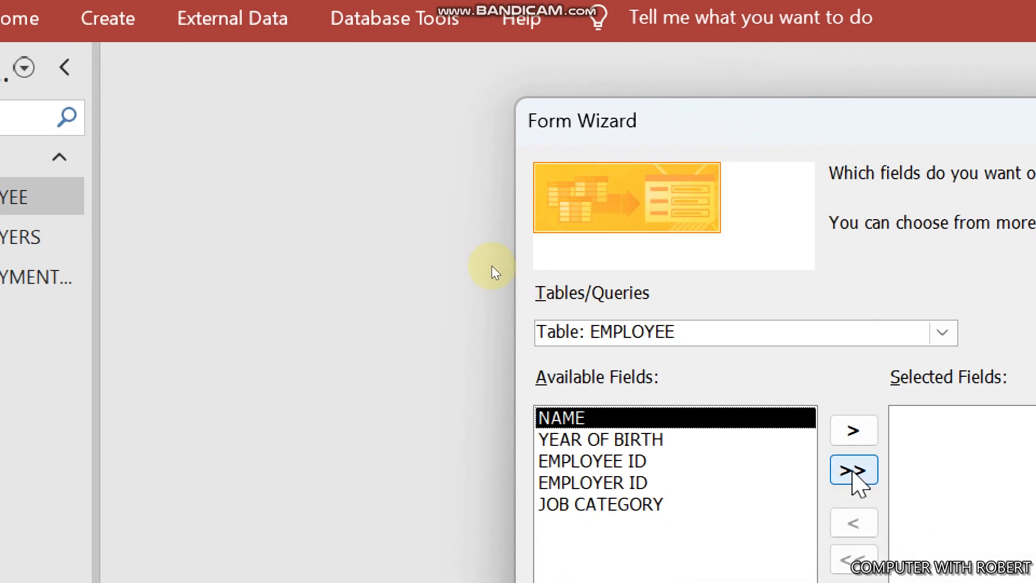
click(853, 470)
click(895, 512)
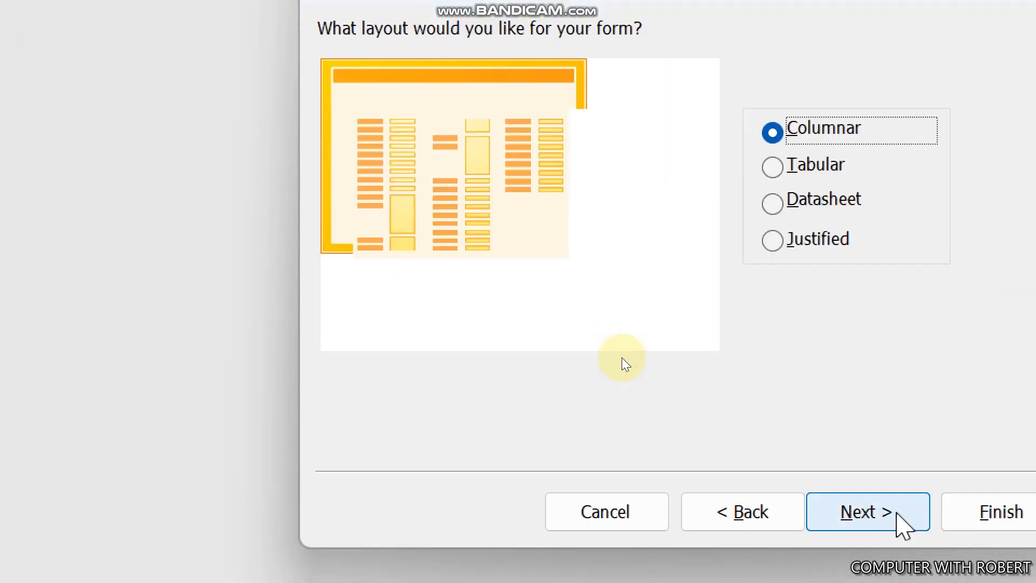
click(897, 513)
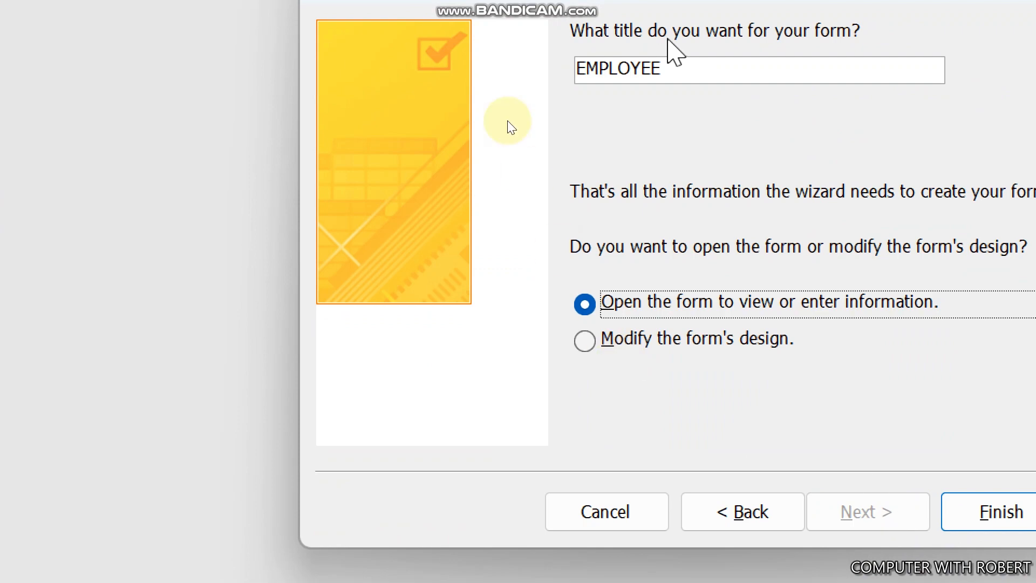
click(671, 67)
text(FOR)
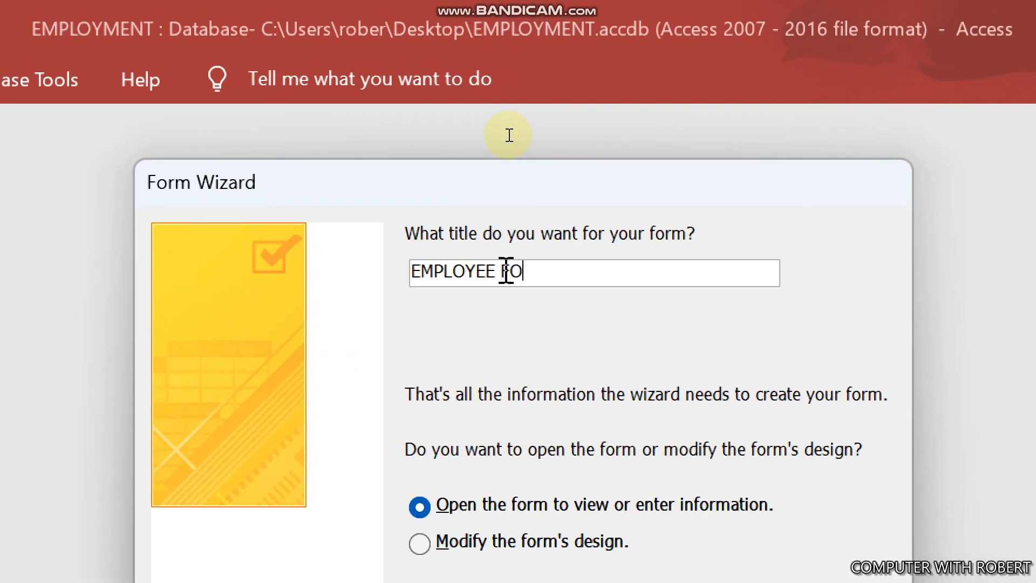
text(M)
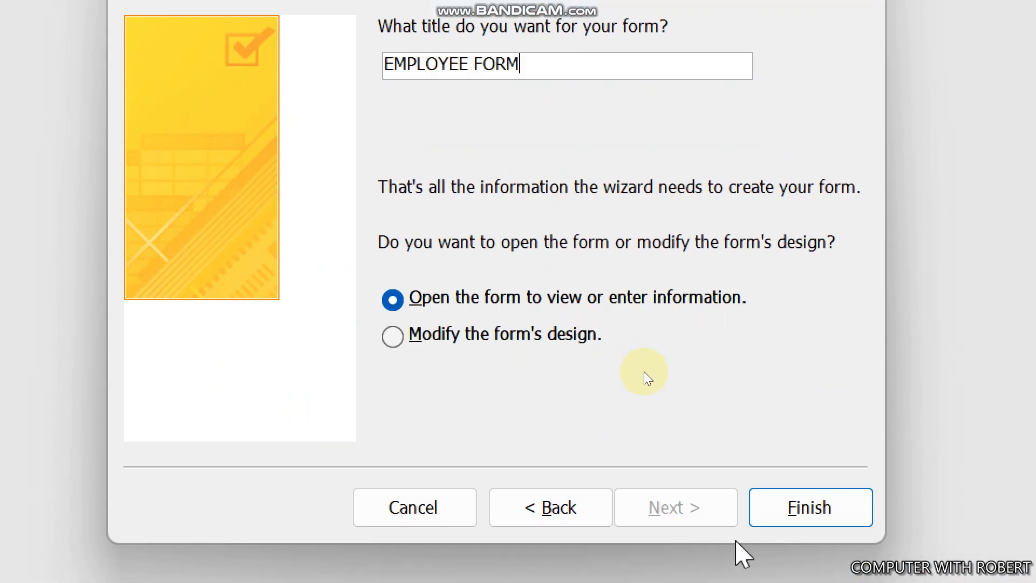
click(780, 518)
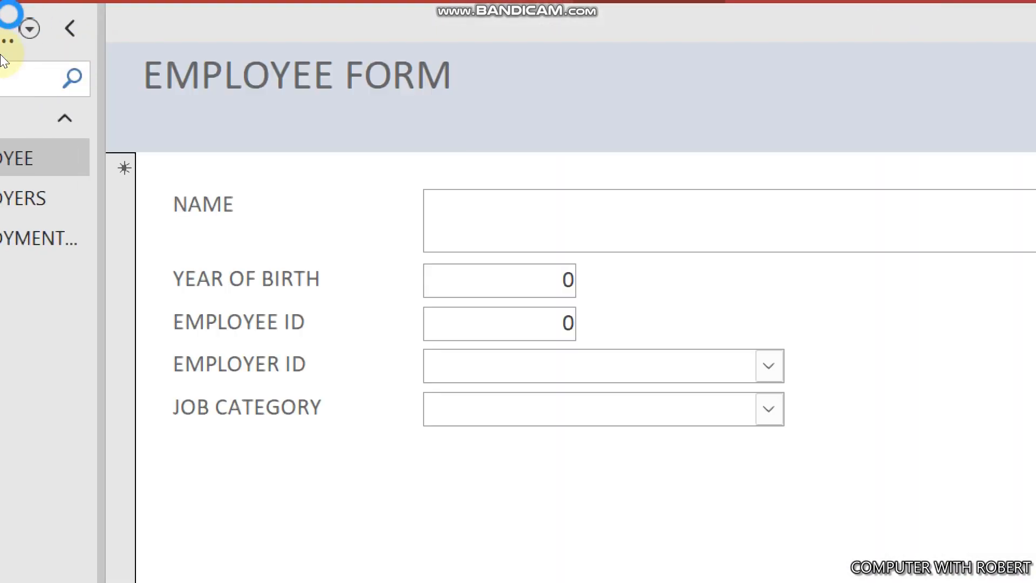
- Create a columnar form with the Form Wizard from all fields of the EMPLOYERS table, titled EMPLOYERS FORM
click(97, 204)
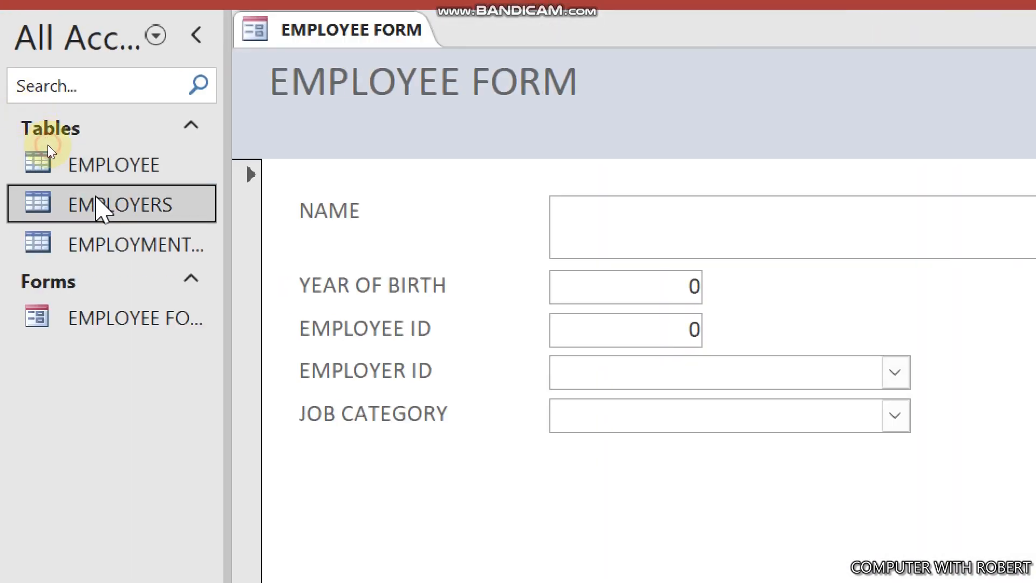
click(244, 77)
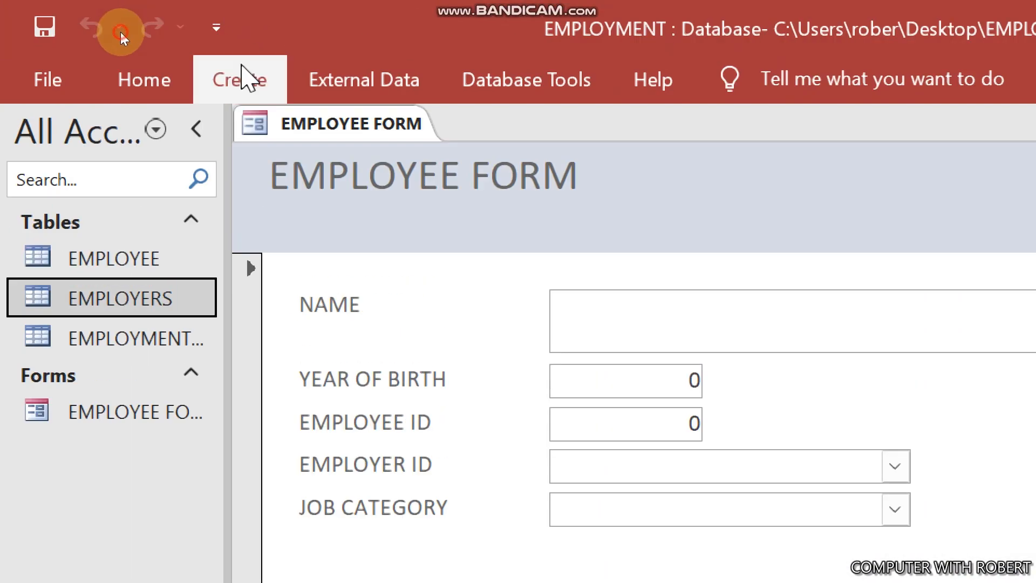
click(897, 127)
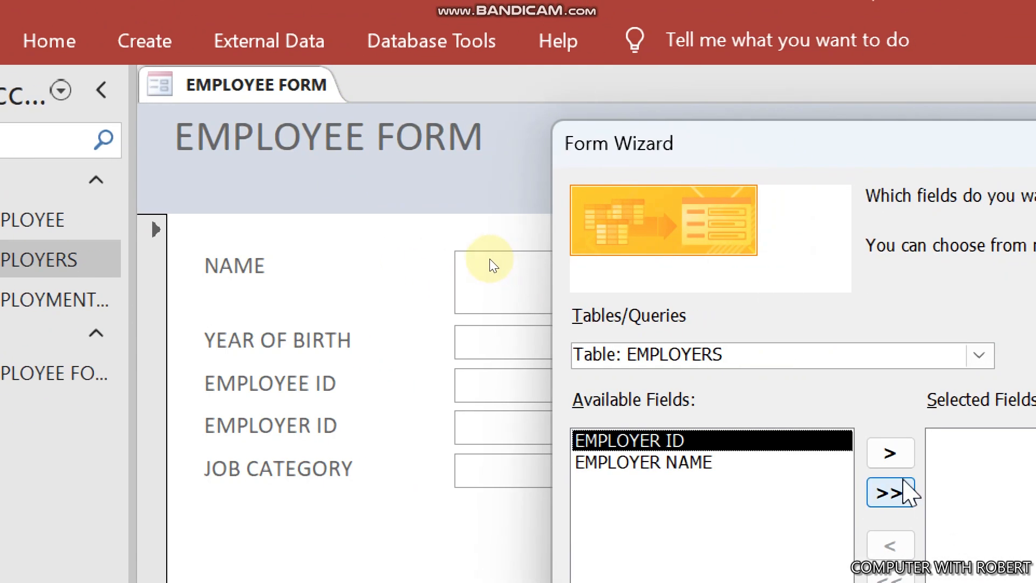
click(905, 483)
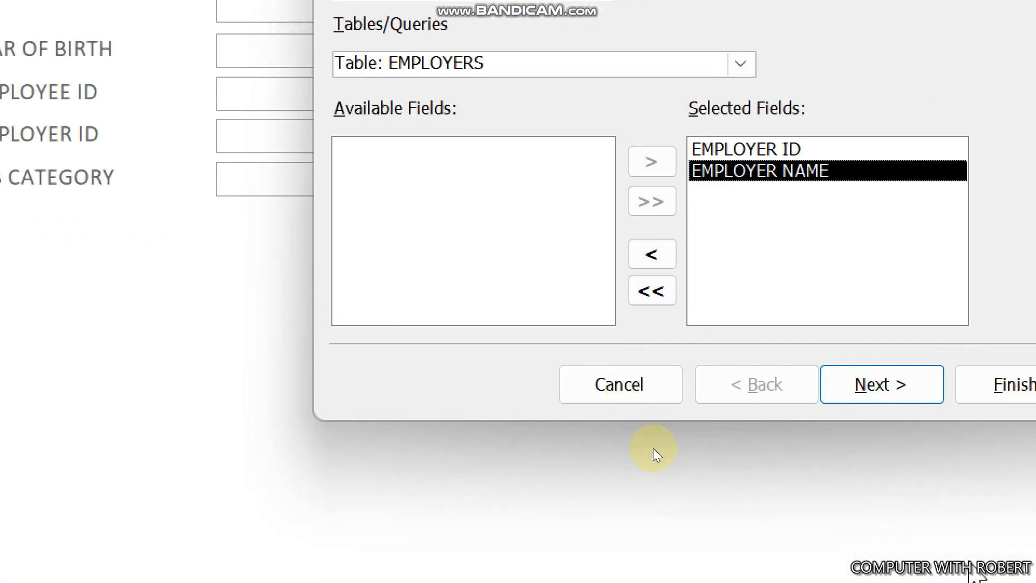
click(921, 381)
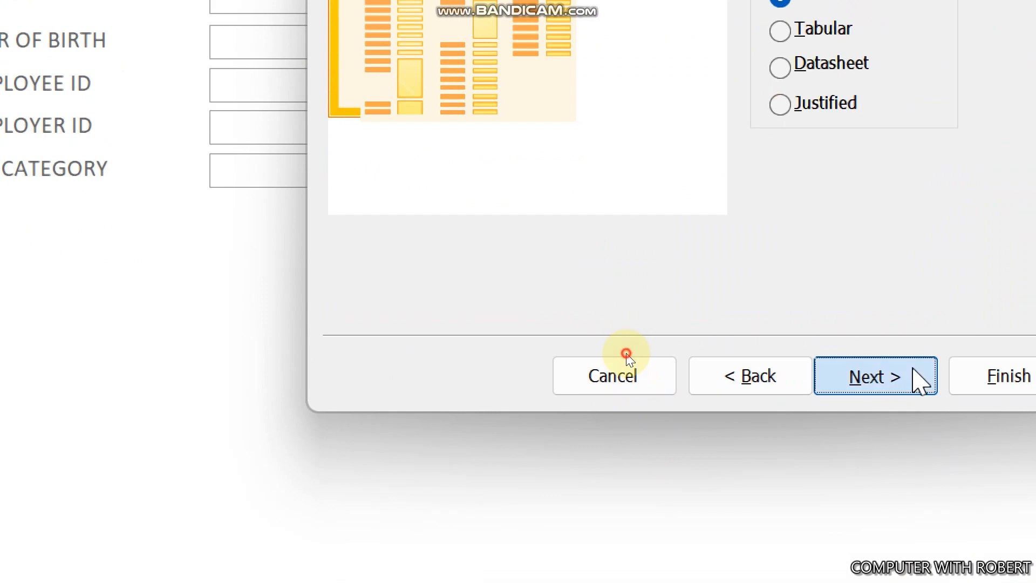
click(921, 381)
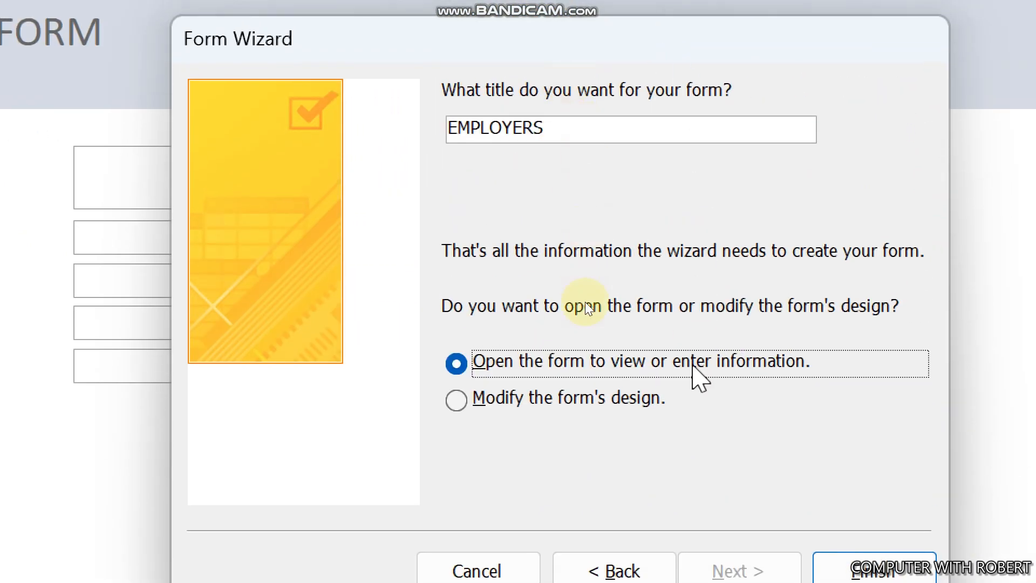
text(FORM)
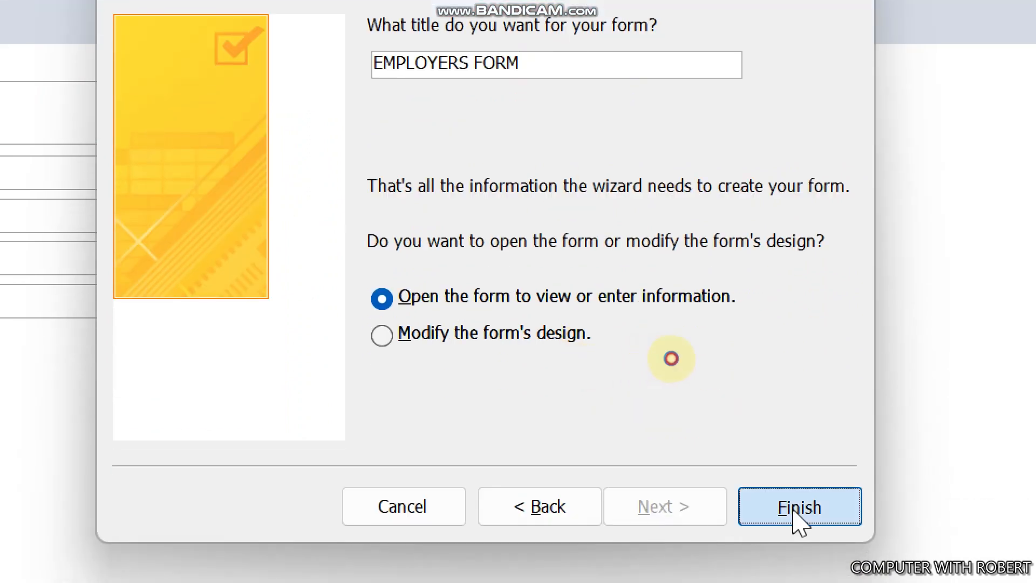
click(797, 582)
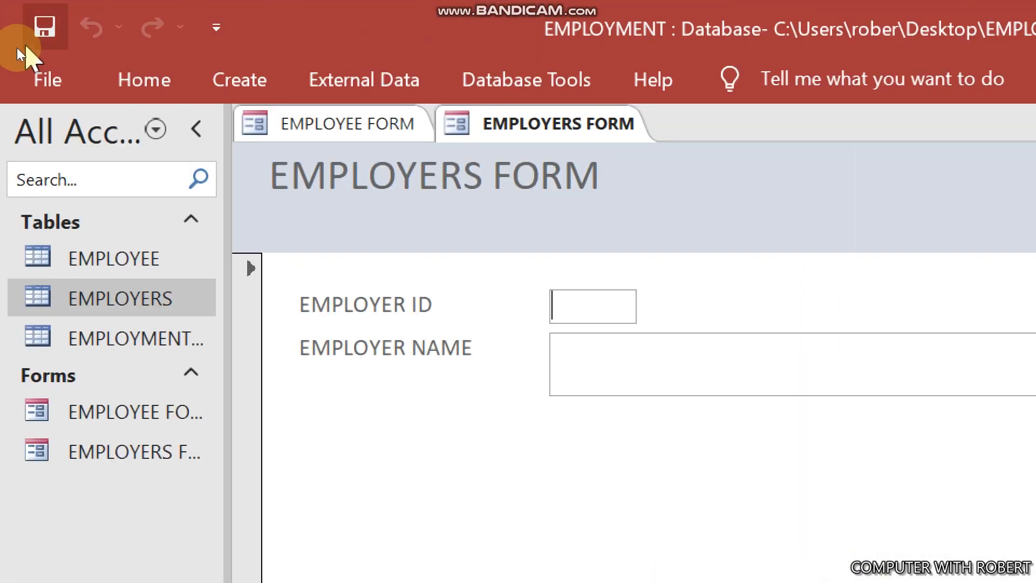
- Create a columnar form with the Form Wizard from all fields of the EMPLOYMENT TYPE table, titled EMPLOYMENT FORM
click(110, 338)
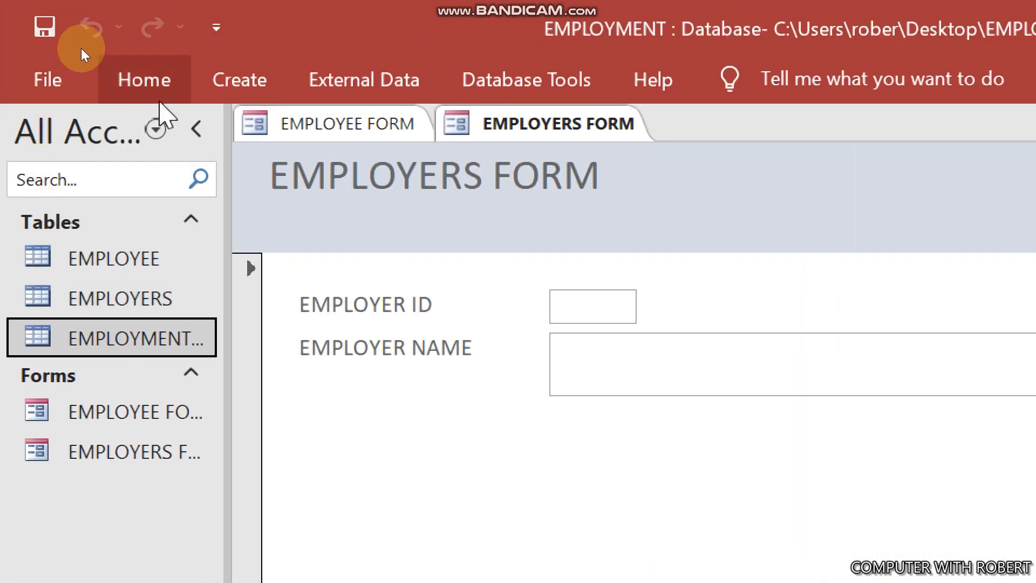
click(227, 85)
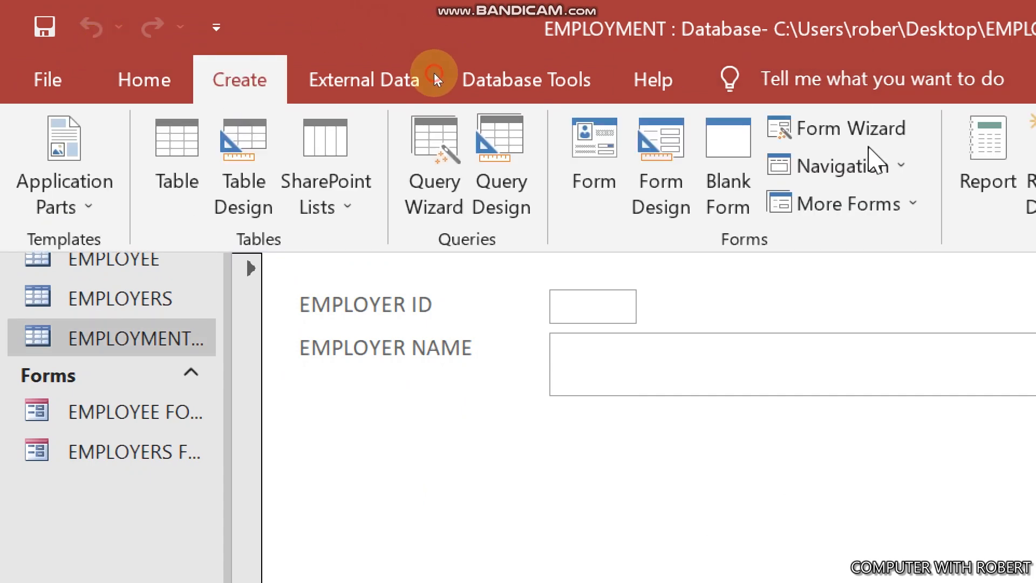
click(845, 128)
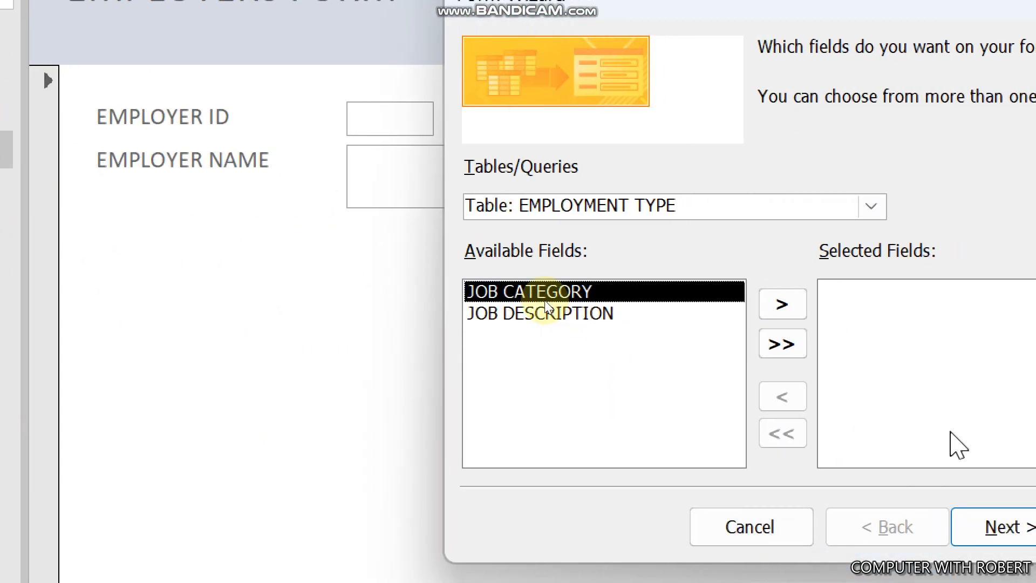
click(783, 344)
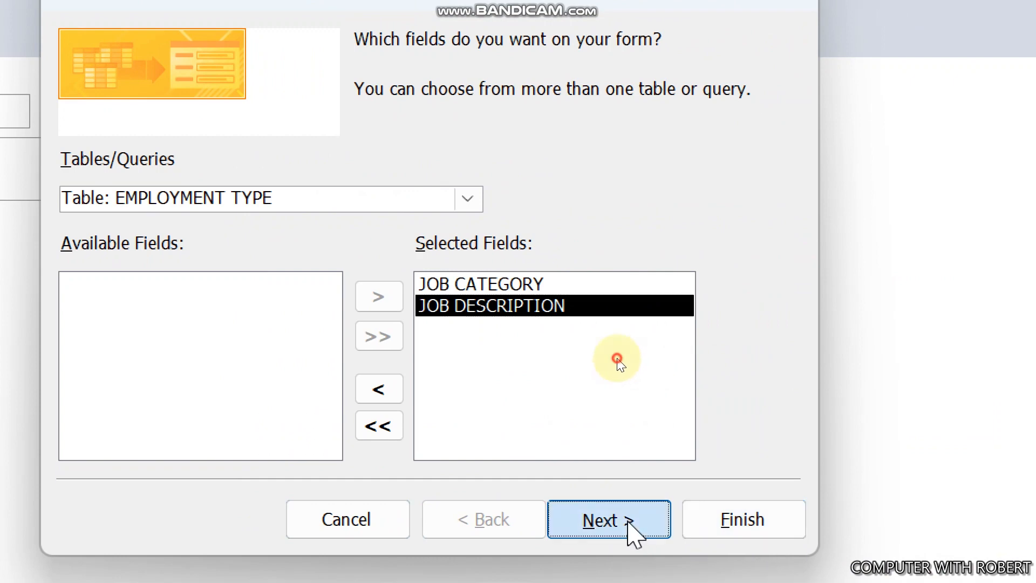
click(1028, 529)
click(626, 520)
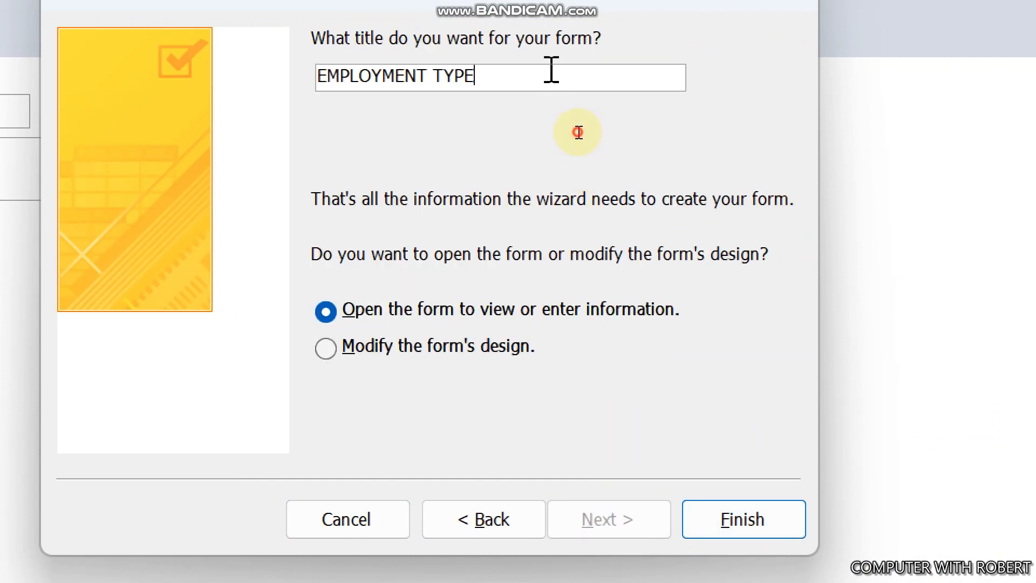
key(BackSpace)
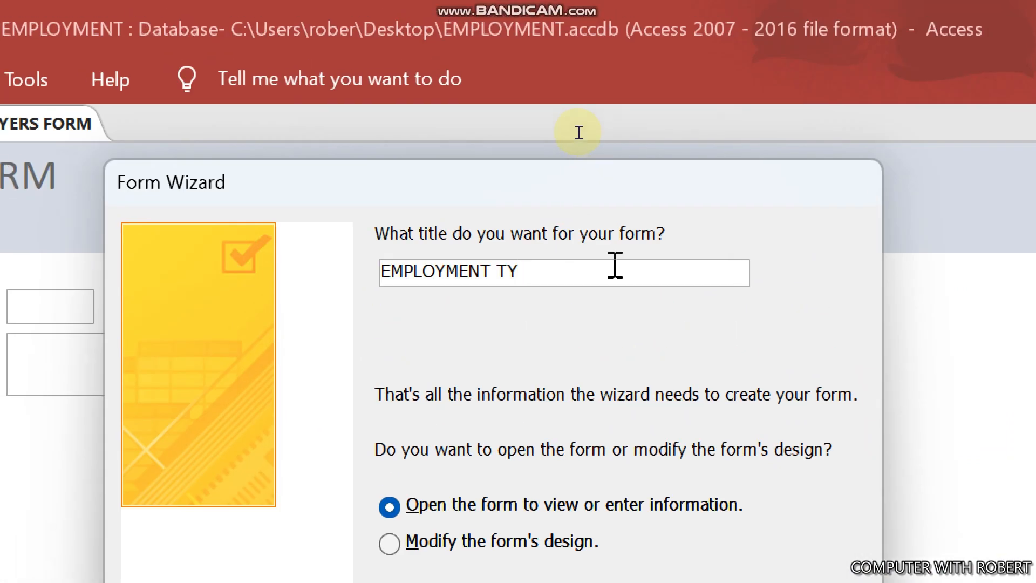
key(BackSpace)
key(BackSpace)
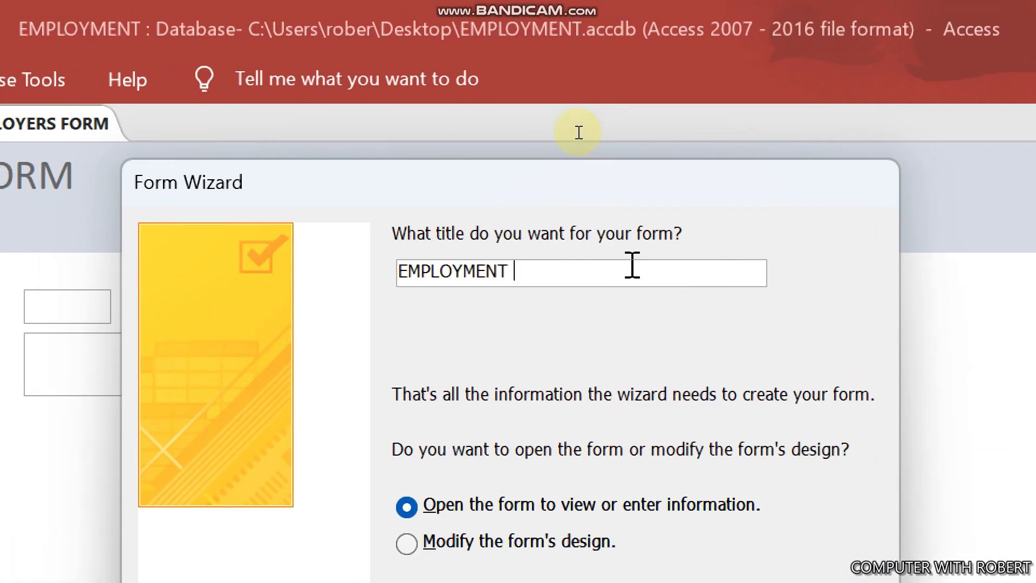
text(FORM)
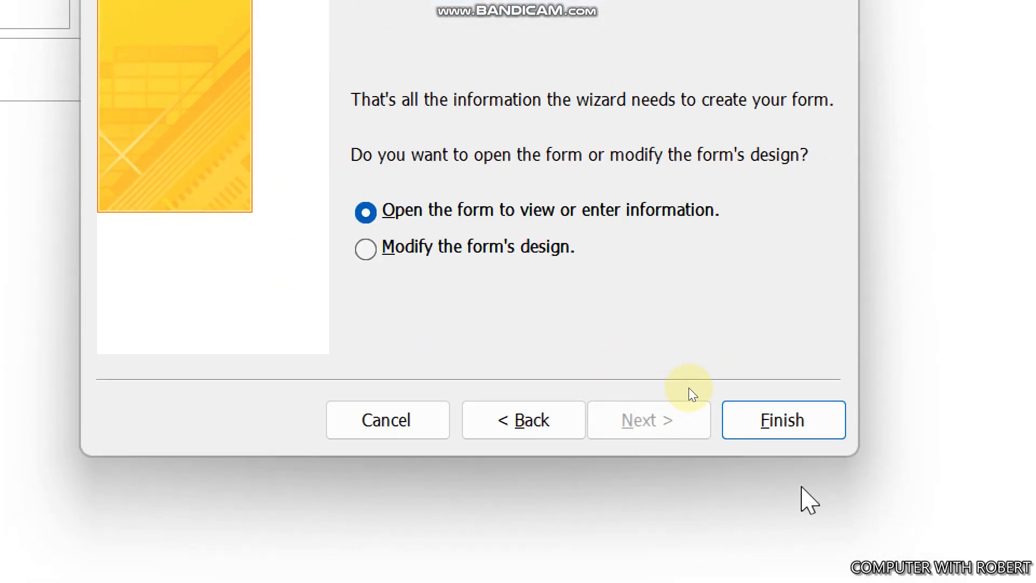
click(819, 513)
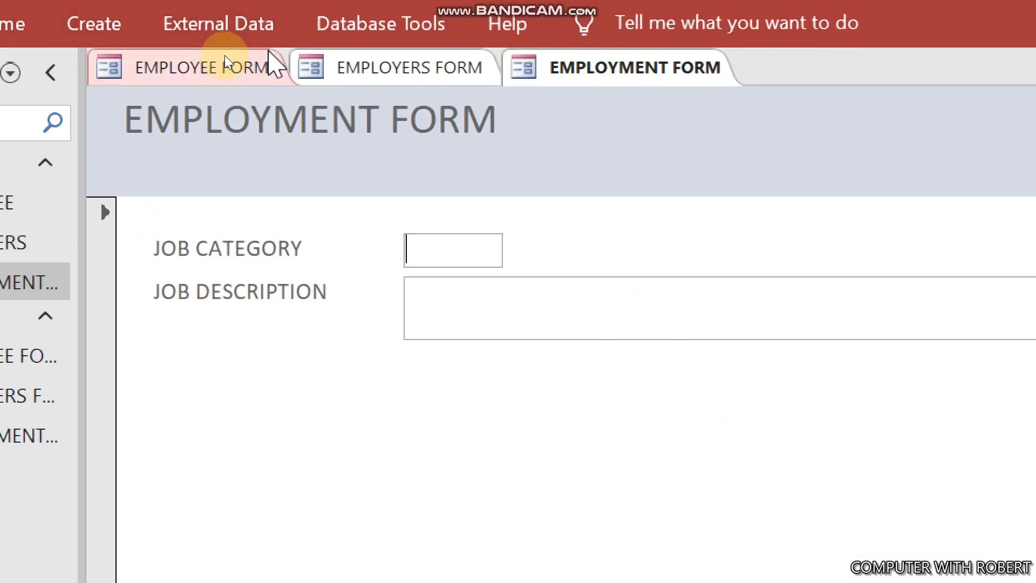
- Open EMPLOYEE FORM in Design View and extend its Detail section downward to about 6.5 on the vertical ruler
click(164, 67)
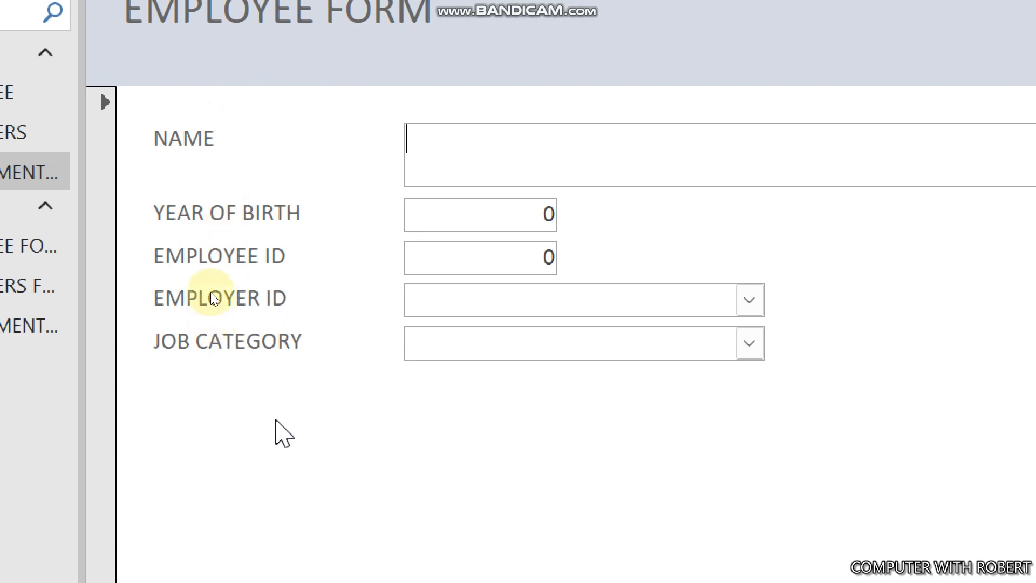
right_click(276, 418)
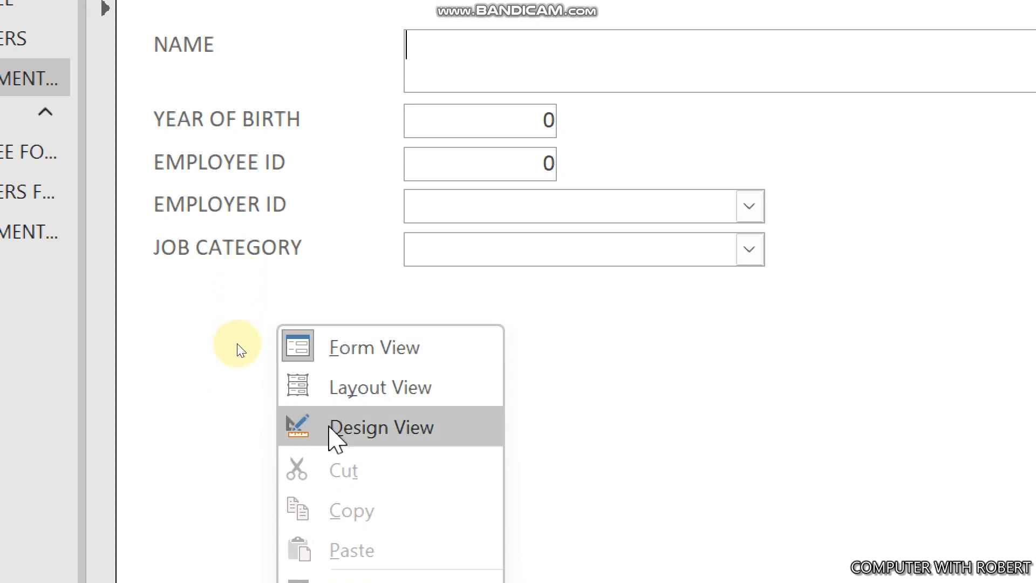
click(333, 427)
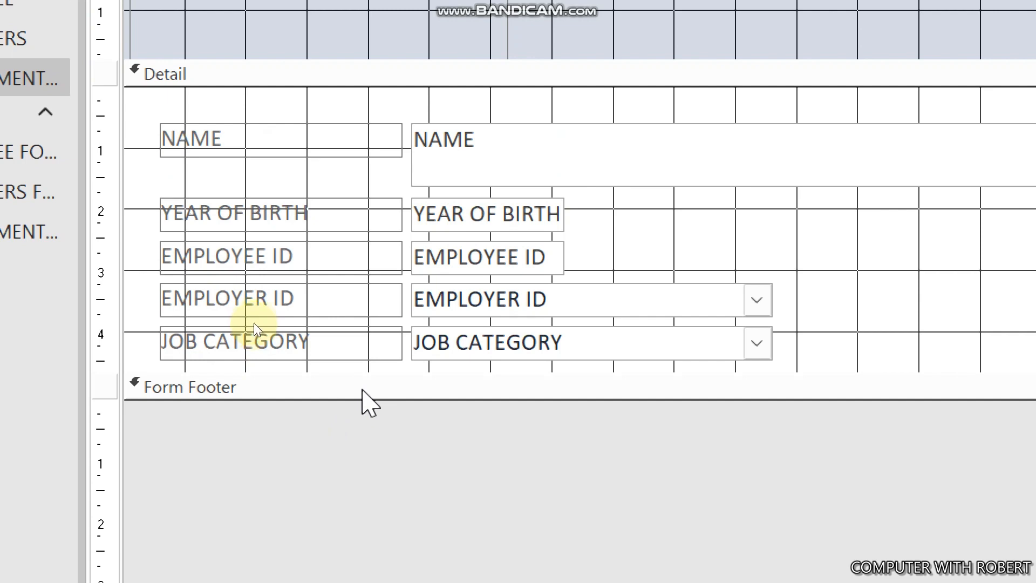
click(361, 372)
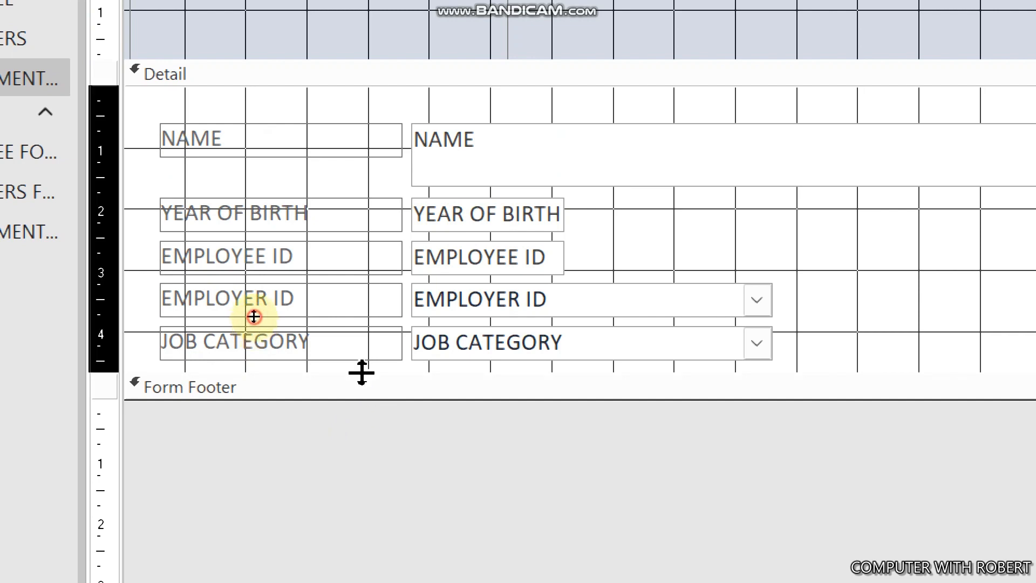
drag(362, 373, 382, 480)
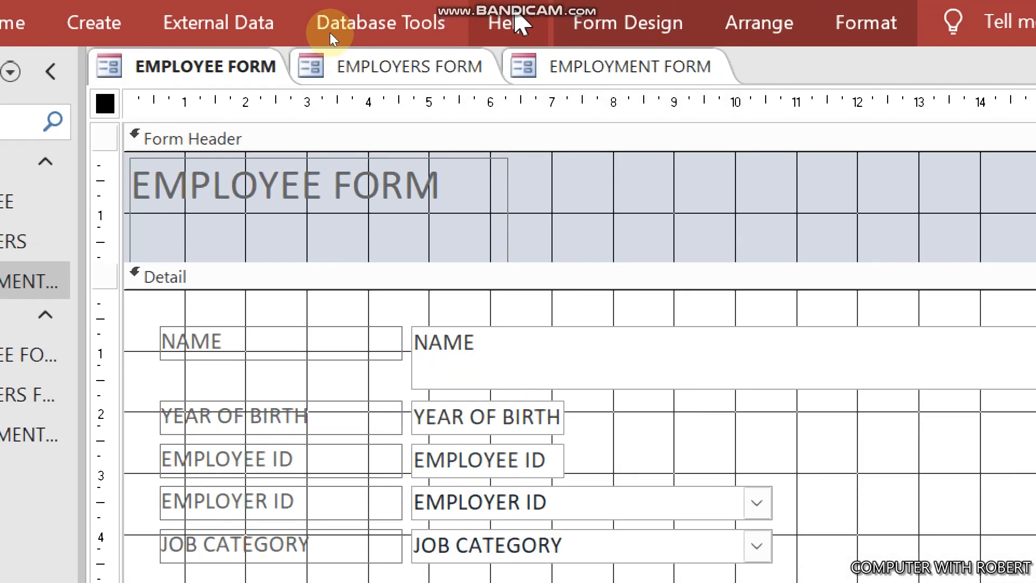
- Draw a command button below the JOB CATEGORY label and assign it the Save Record action from Record Operations
click(597, 31)
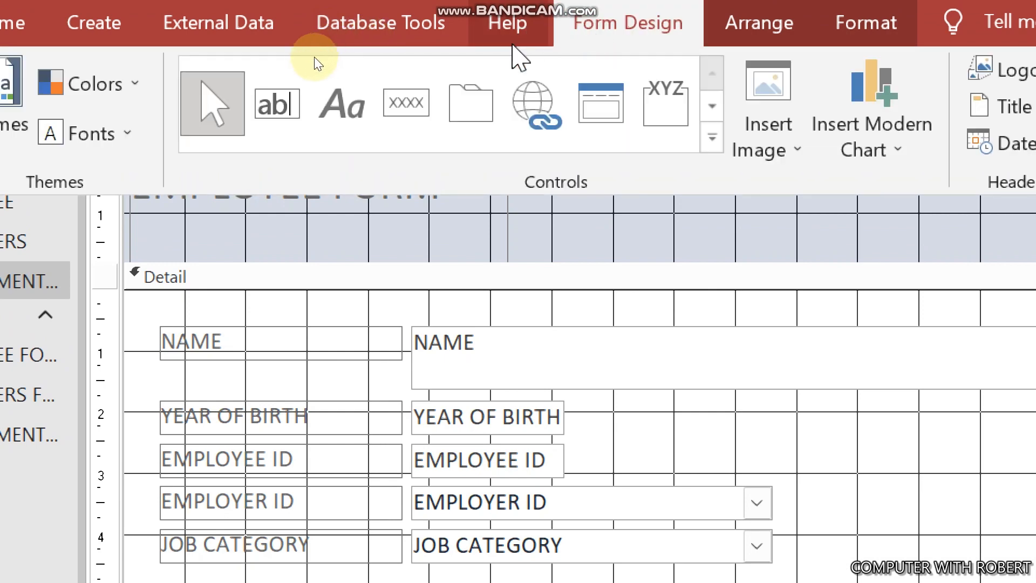
click(387, 99)
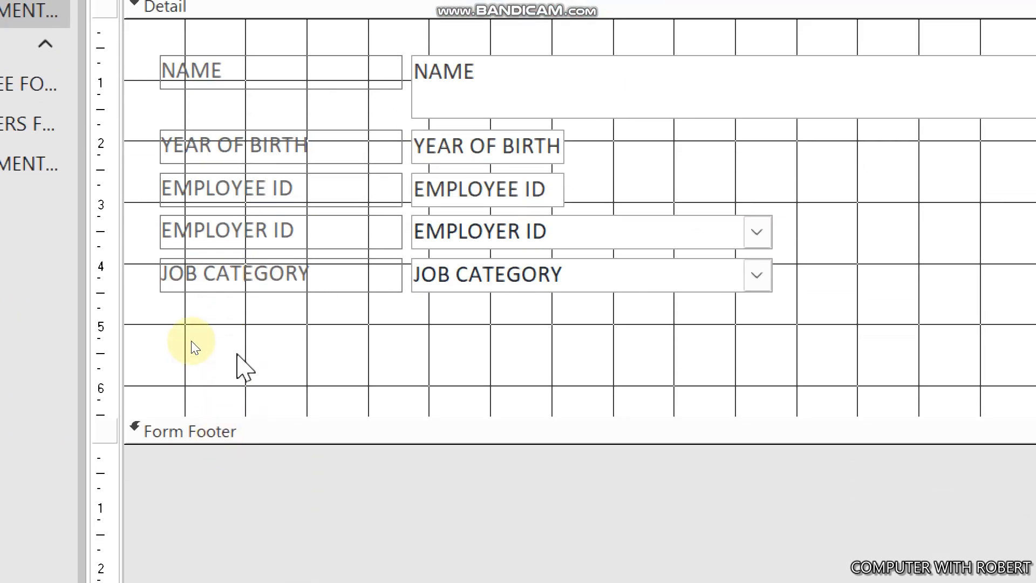
drag(233, 319, 357, 361)
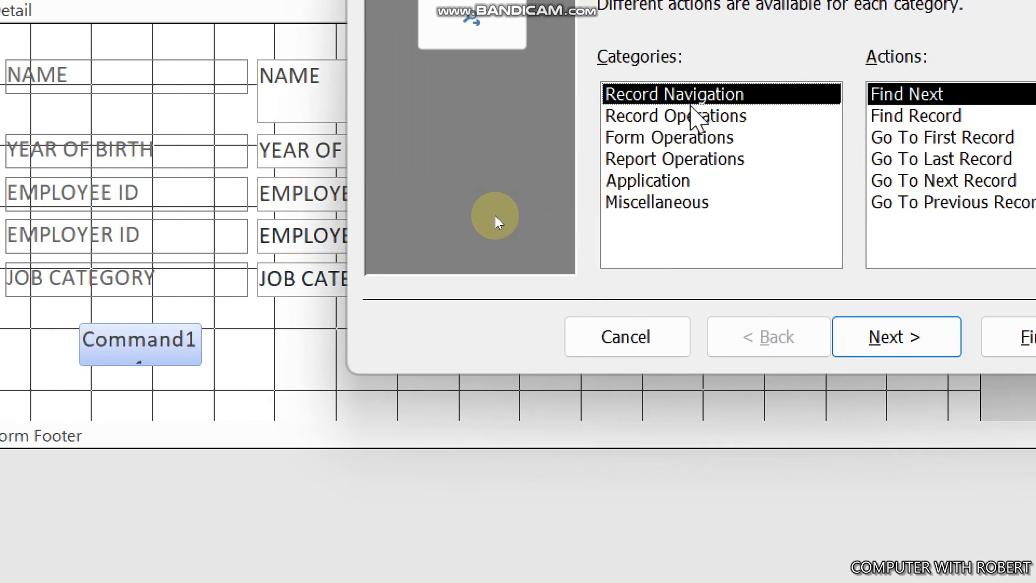
click(842, 112)
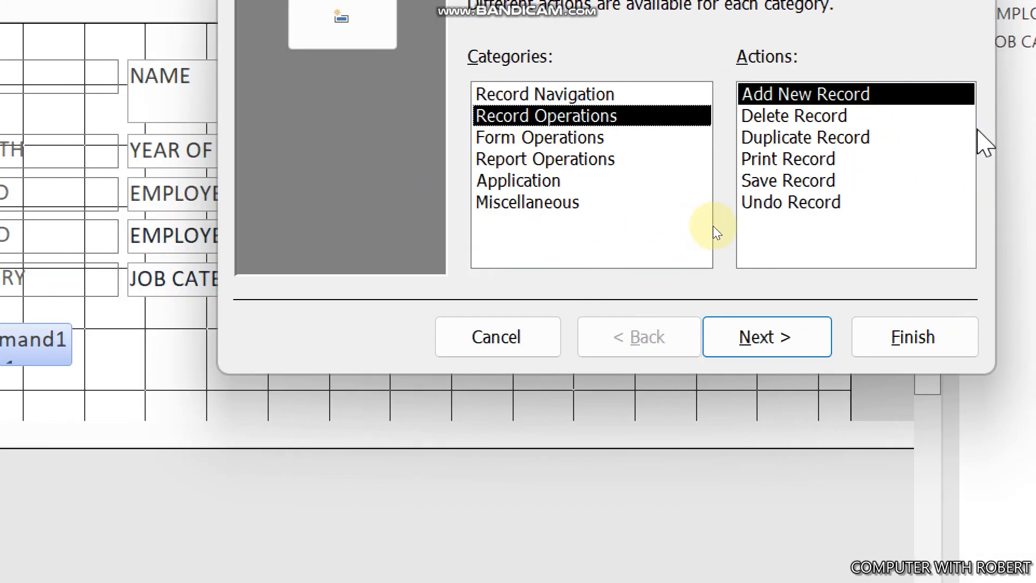
click(926, 180)
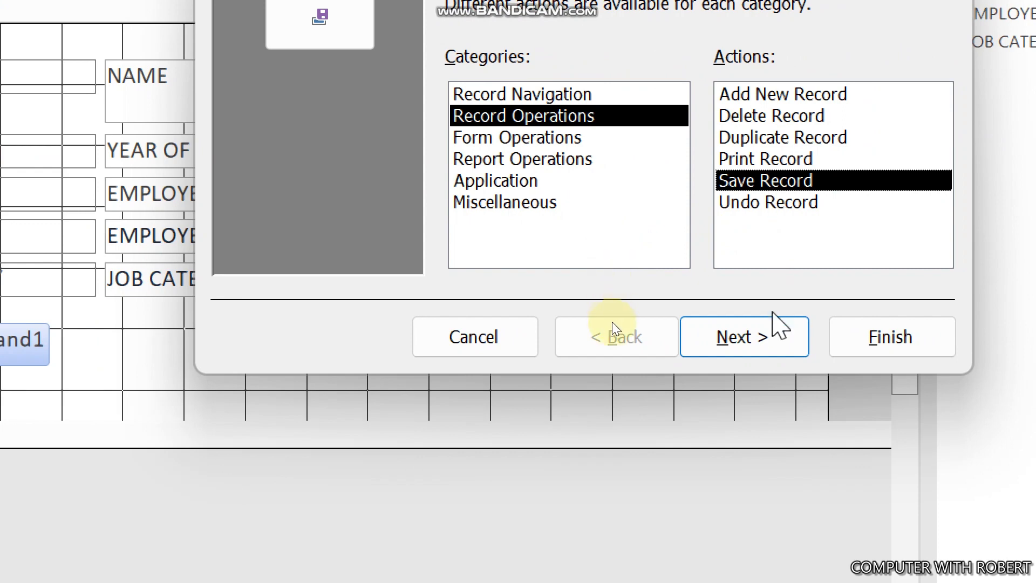
click(771, 326)
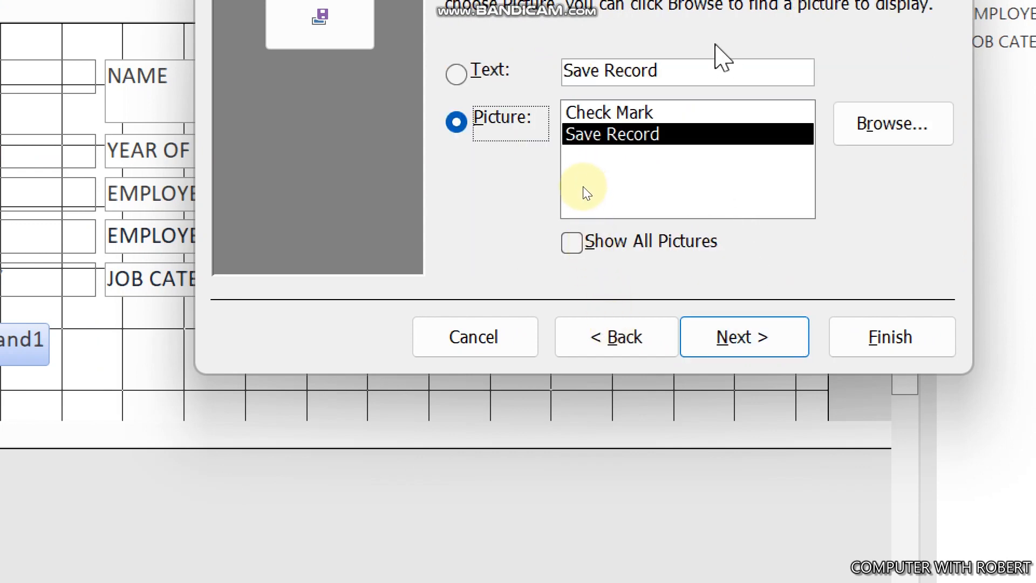
- Give the save button the text caption Save instead of a picture and finish the Command Button Wizard
click(713, 72)
key(BackSpace)
key(BackSpace)
key(BackSpace)
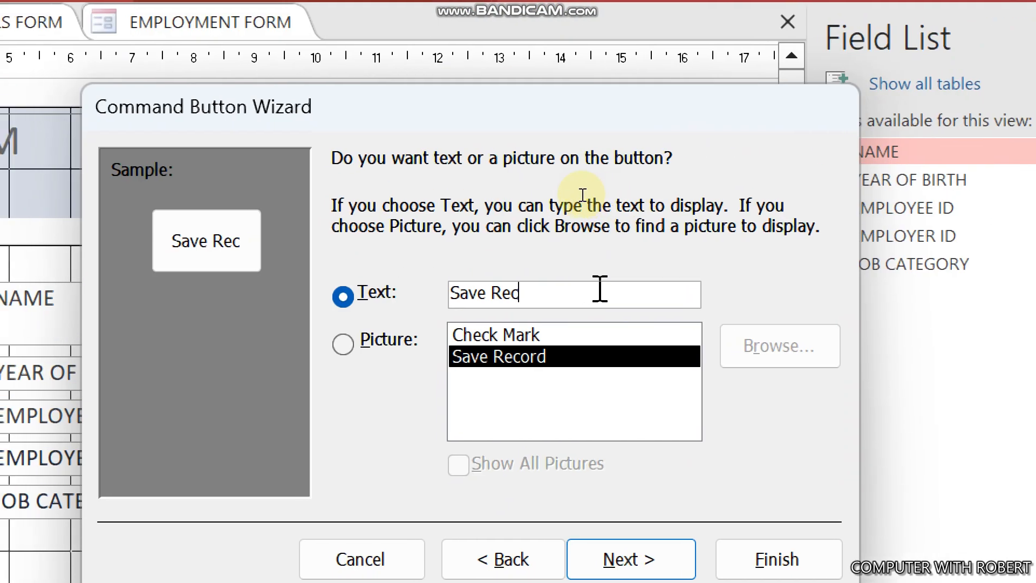
key(BackSpace)
key(BackSpace)
key(BackSpace)
key(BackSpace)
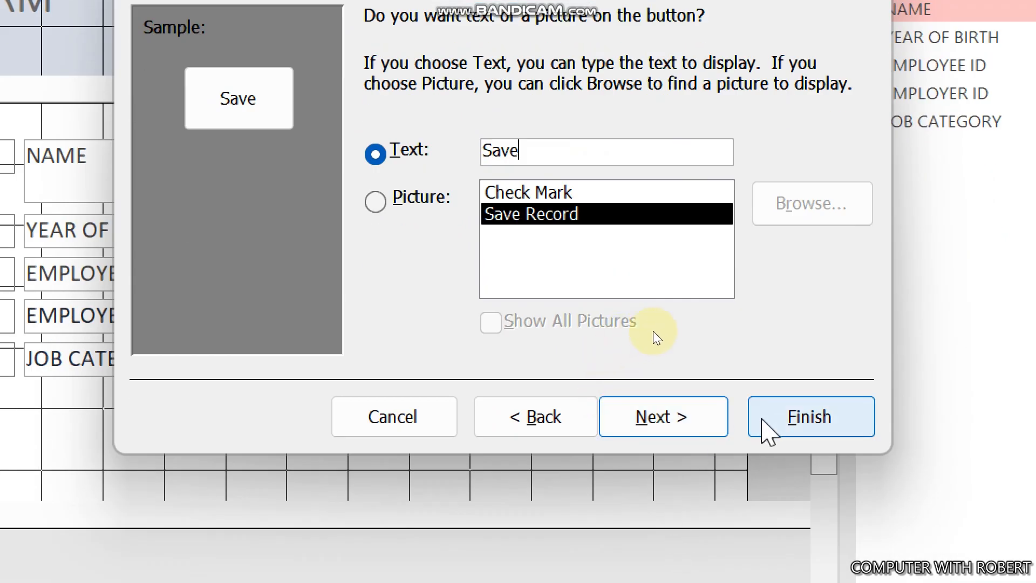
click(772, 427)
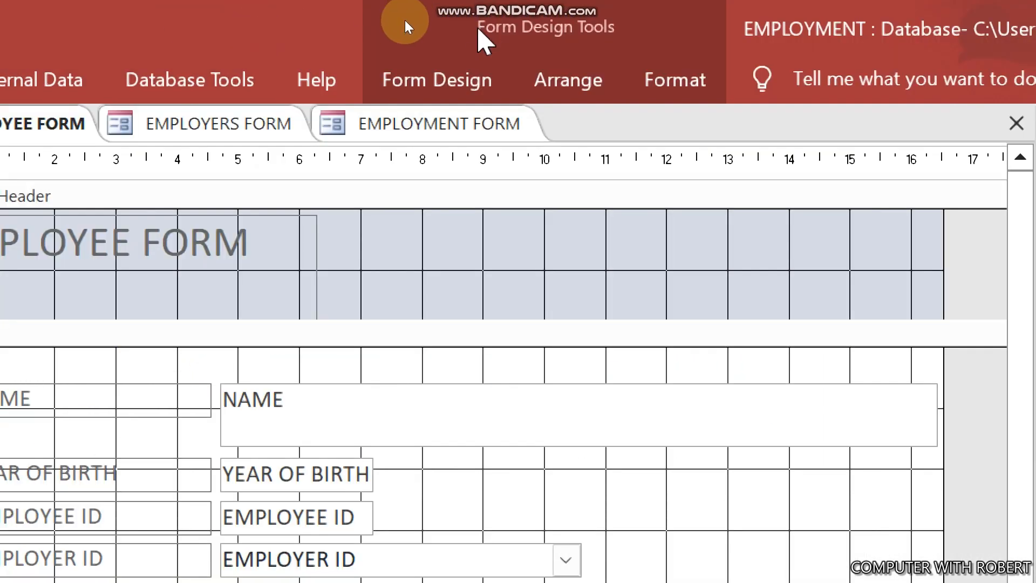
- Draw a second command button beside the Save button and assign it the Add New Record action from Record Operations
click(465, 80)
click(202, 185)
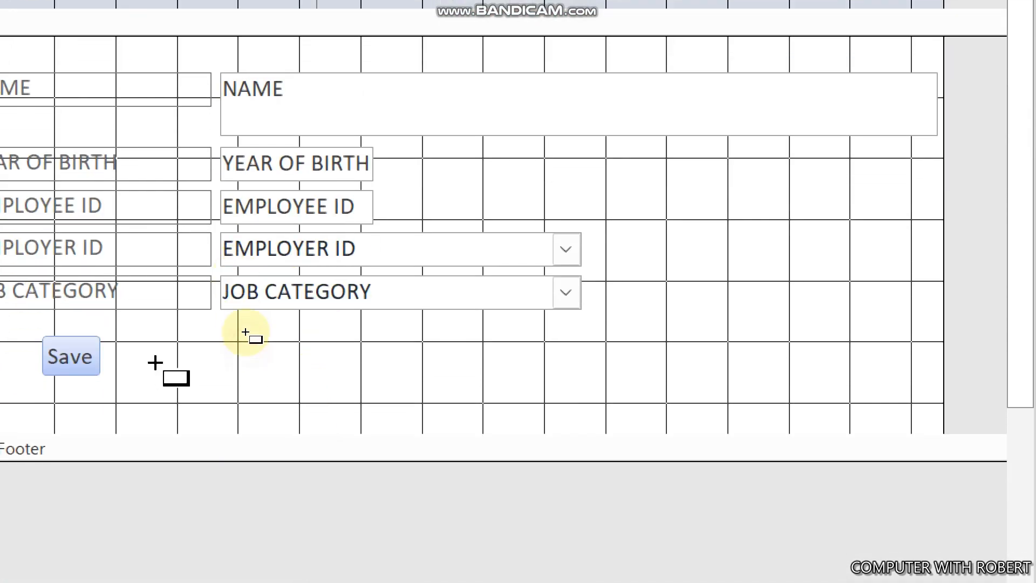
drag(153, 341, 255, 384)
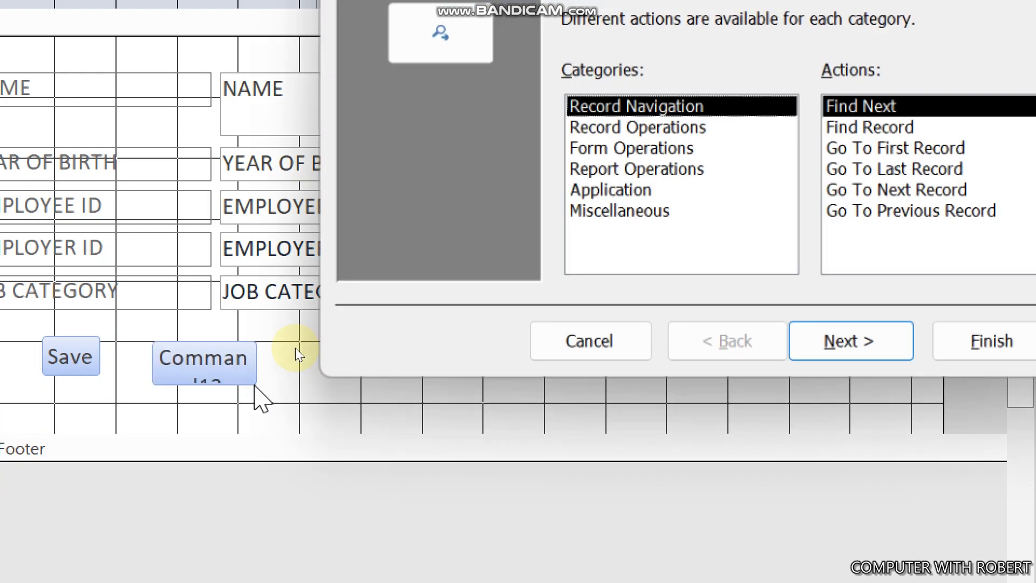
click(653, 130)
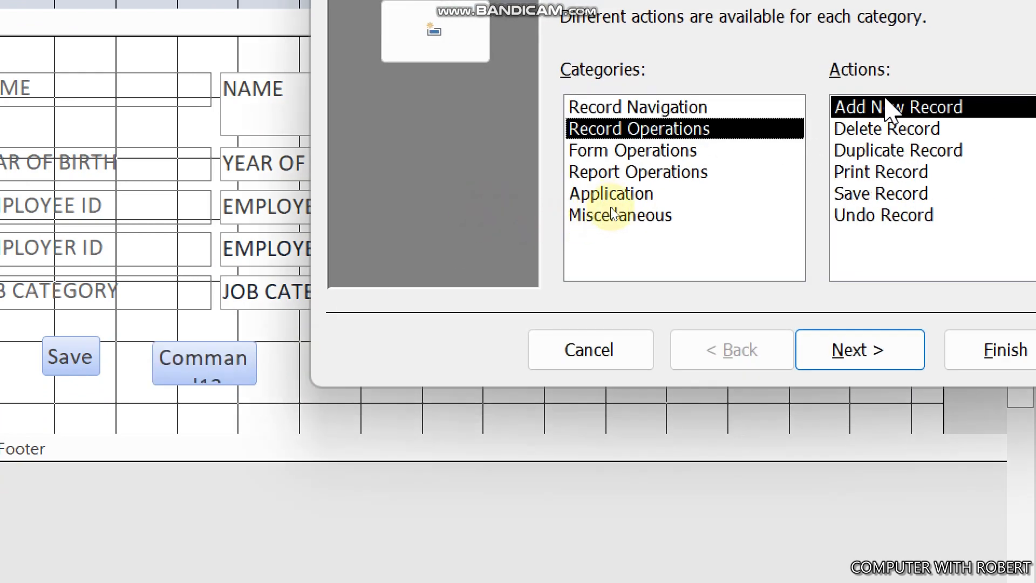
click(891, 348)
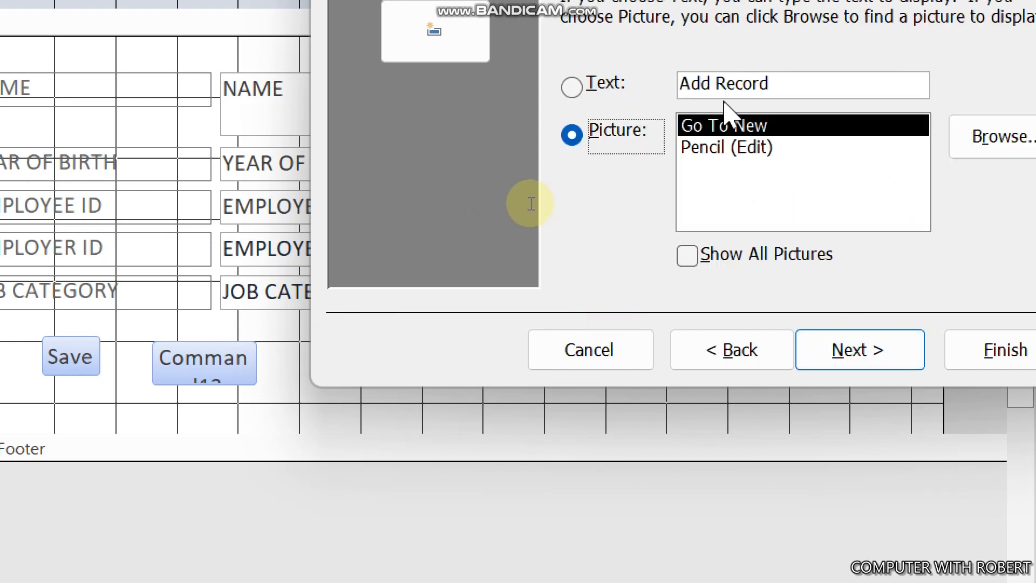
- Give the add-record button the text caption NEW, keep its default name and finish the Command Button Wizard
click(794, 83)
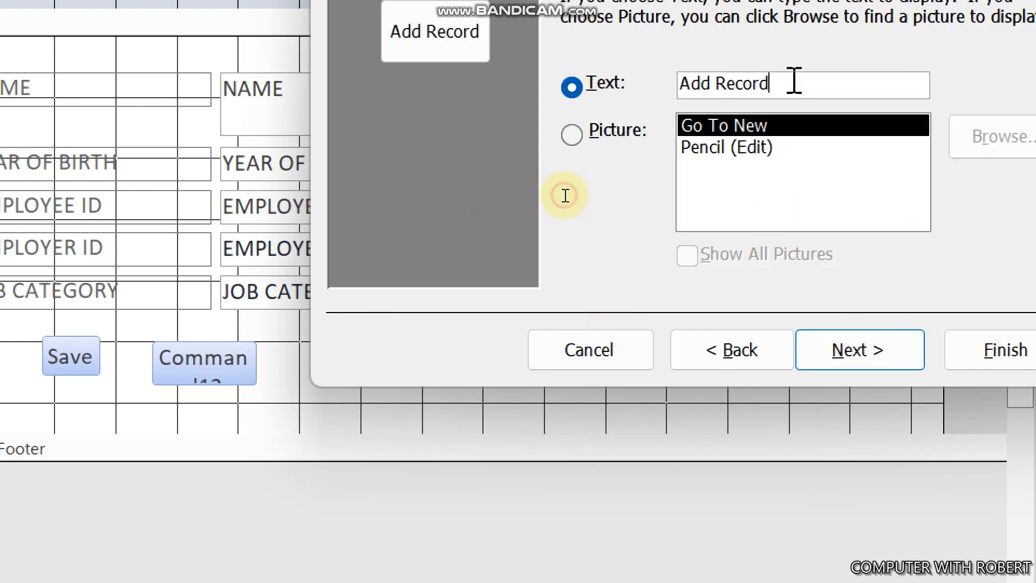
key(BackSpace)
key(BackSpace)
key(BackSpace)
key(BackSpace)
key(BackSpace)
key(BackSpace)
key(BackSpace)
key(BackSpace)
key(BackSpace)
key(BackSpace)
text(NEW)
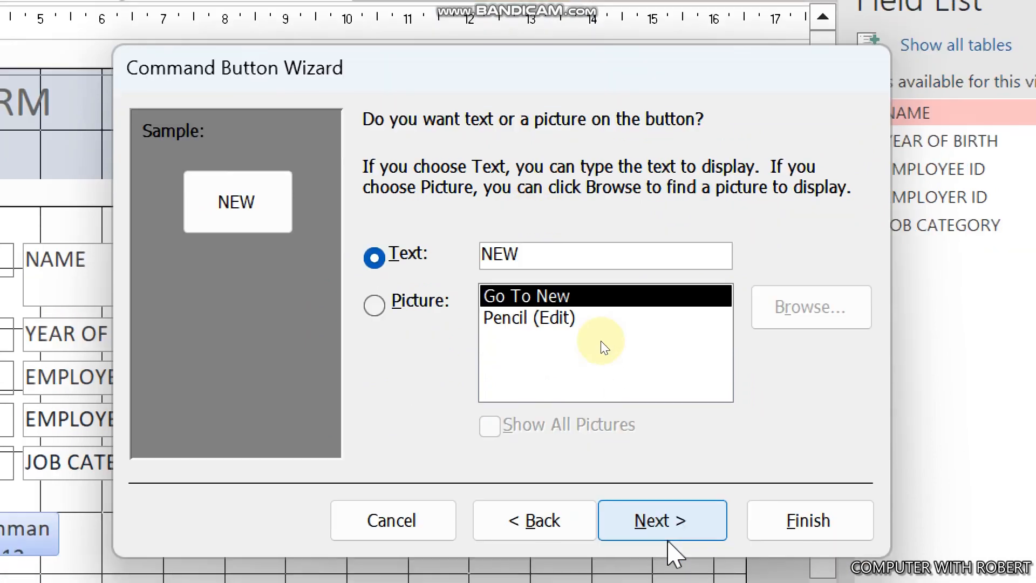
click(669, 560)
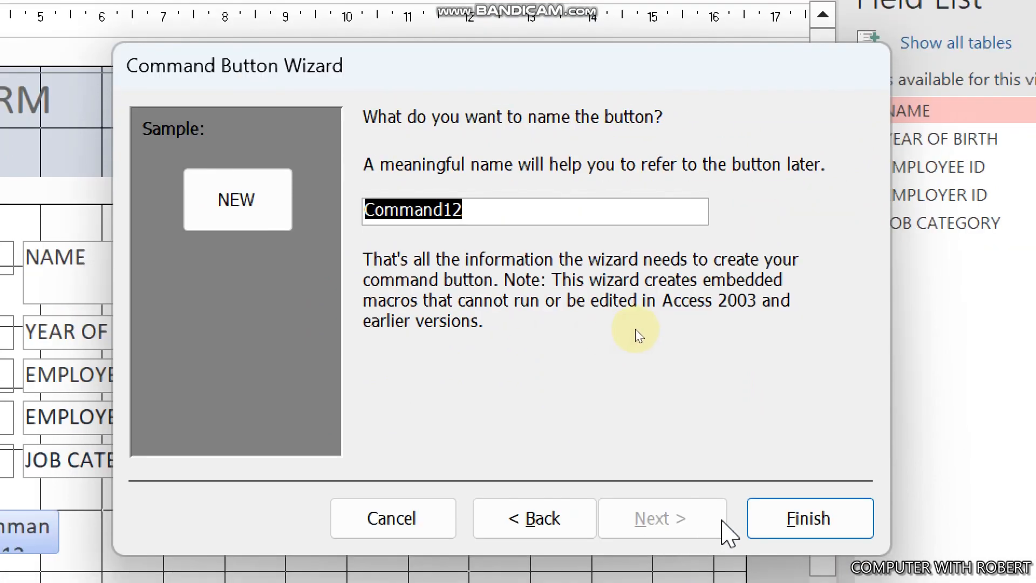
click(768, 516)
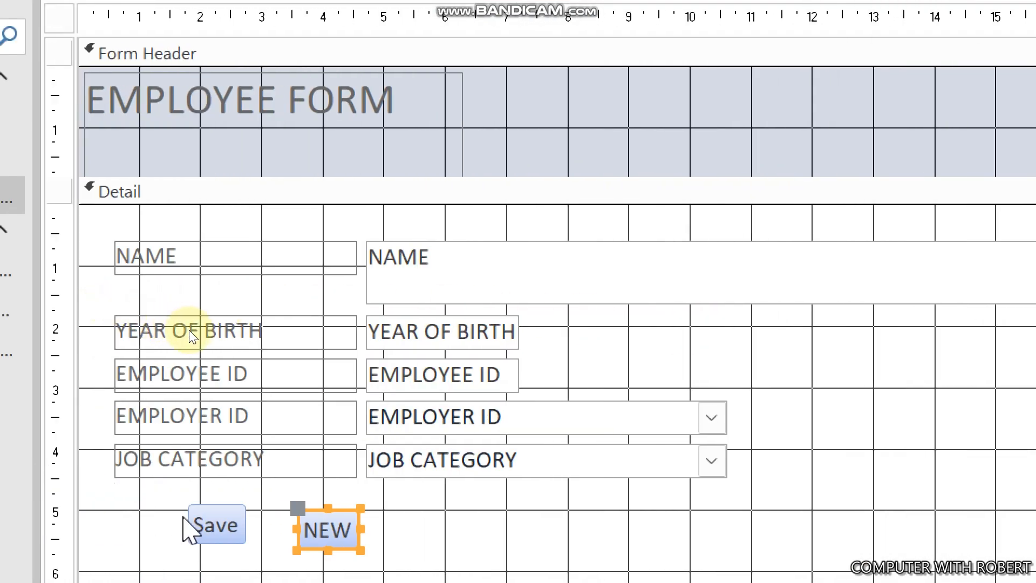
- Change the shape of the Save button to the rectangle with more strongly rounded corners
click(202, 527)
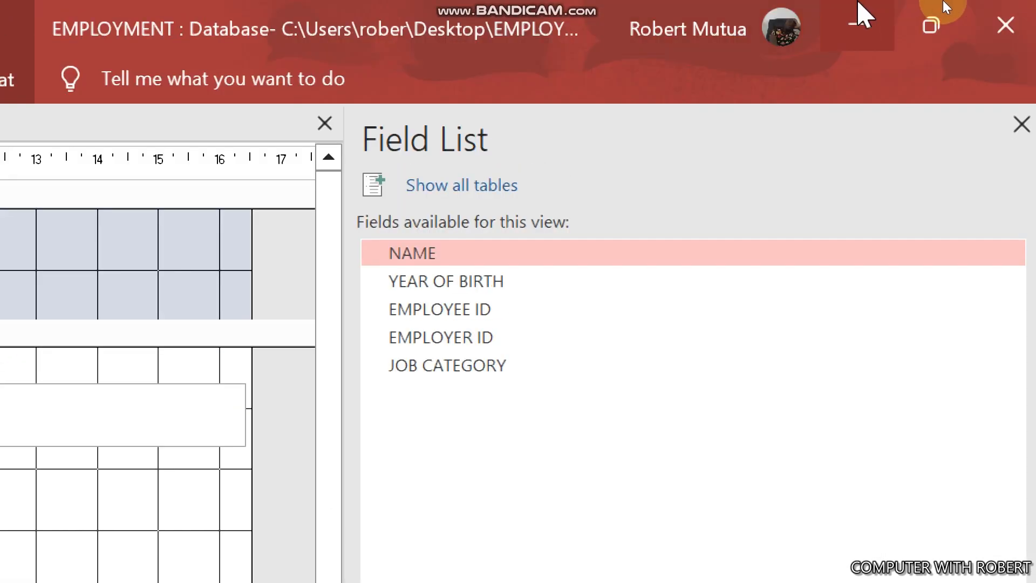
click(14, 89)
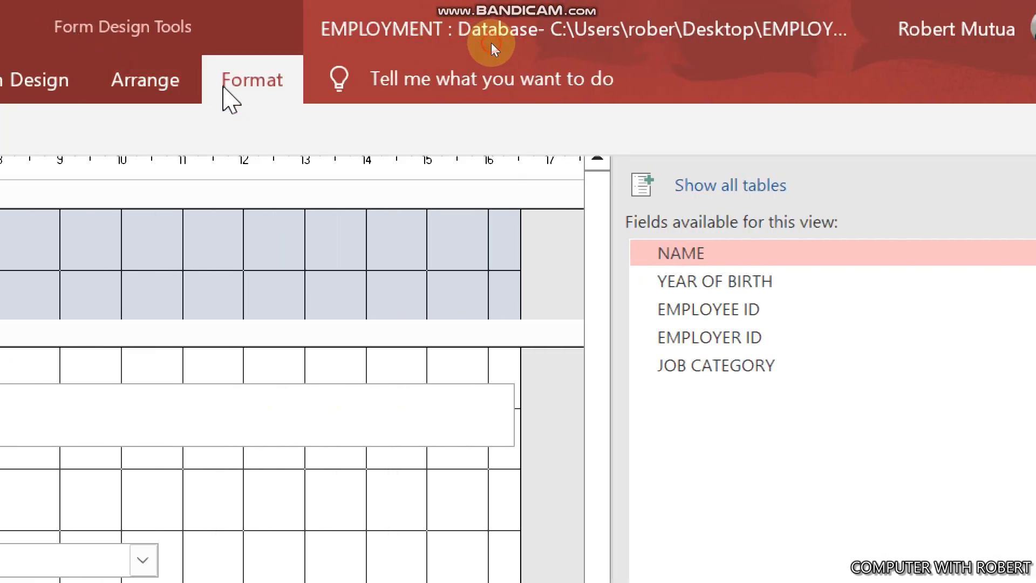
click(475, 173)
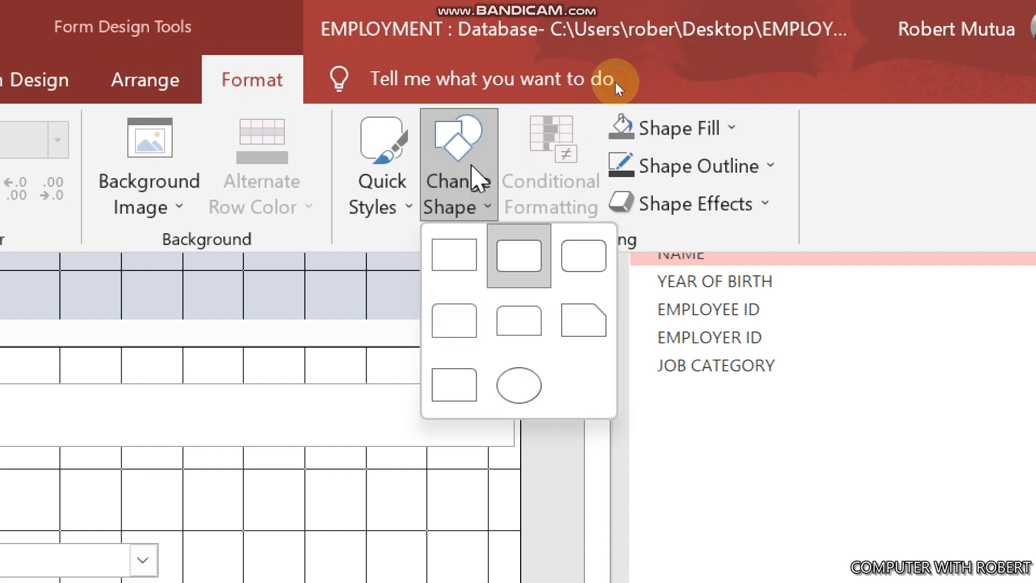
click(577, 280)
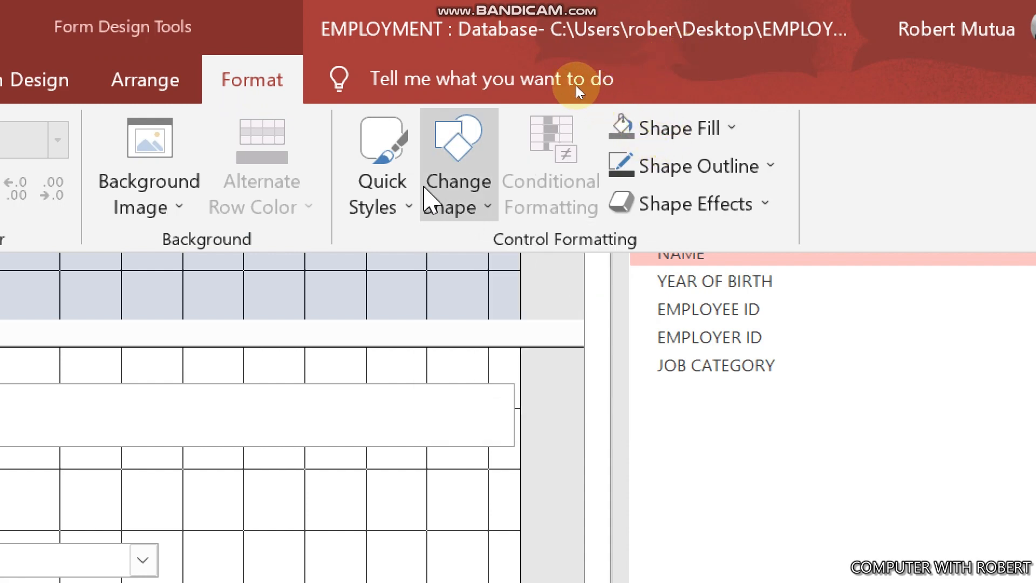
- Apply a gray quick style to the Save and NEW buttons and align the two by their bottom edges
click(385, 178)
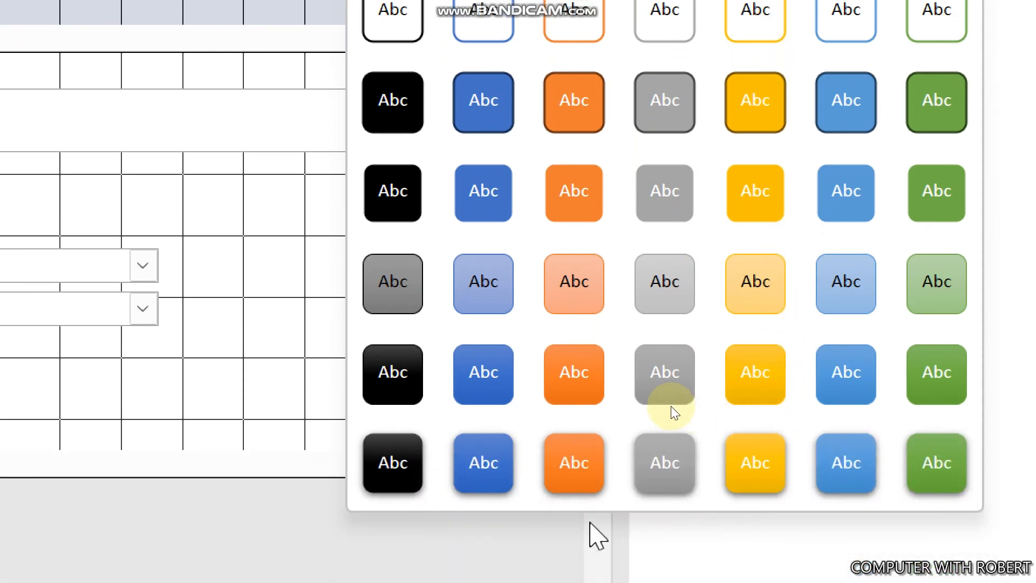
click(692, 382)
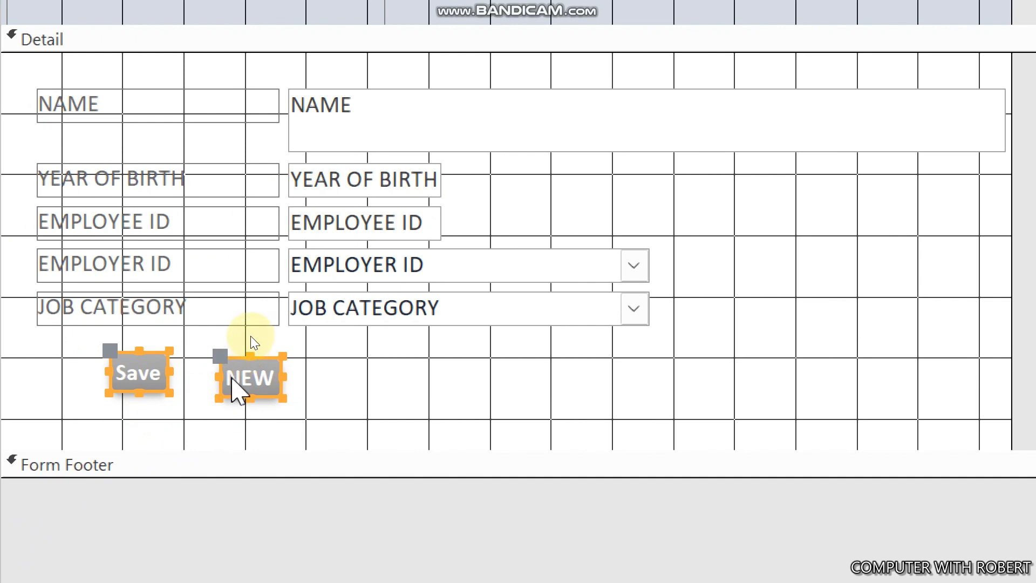
right_click(233, 383)
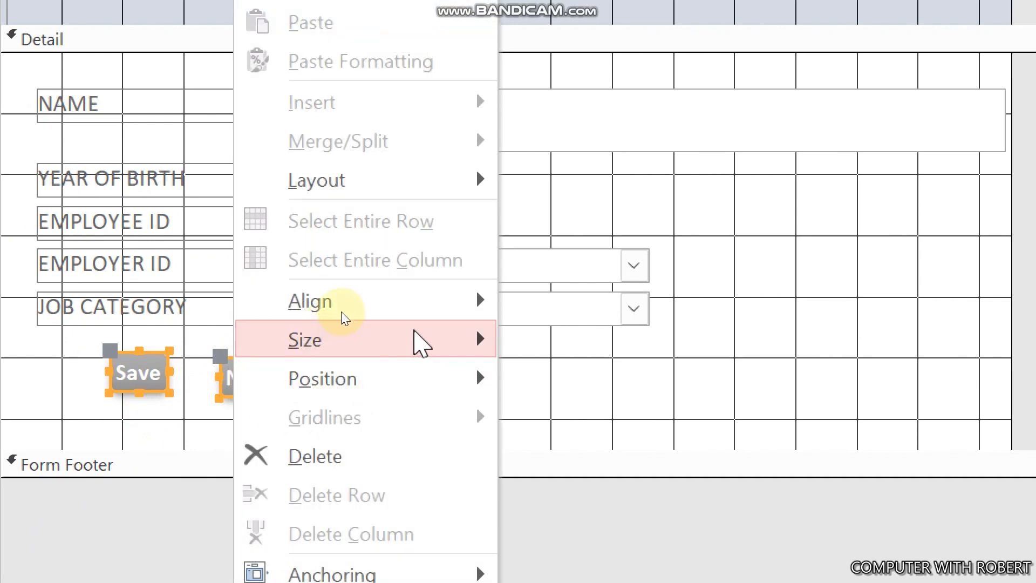
click(369, 297)
click(588, 459)
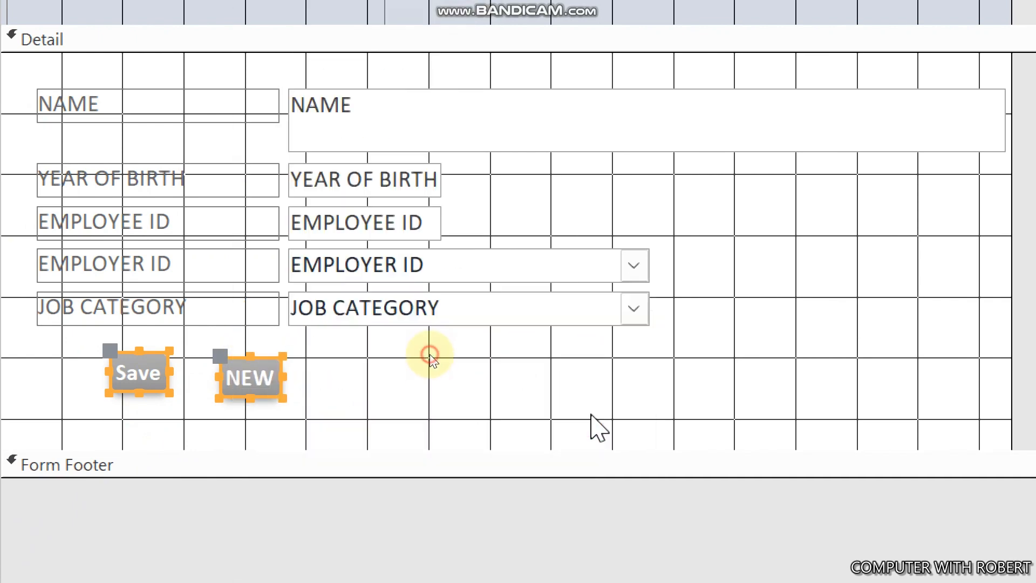
- Match the sizes of the selected Save and NEW buttons in the EMPLOYEE FORM
right_click(232, 379)
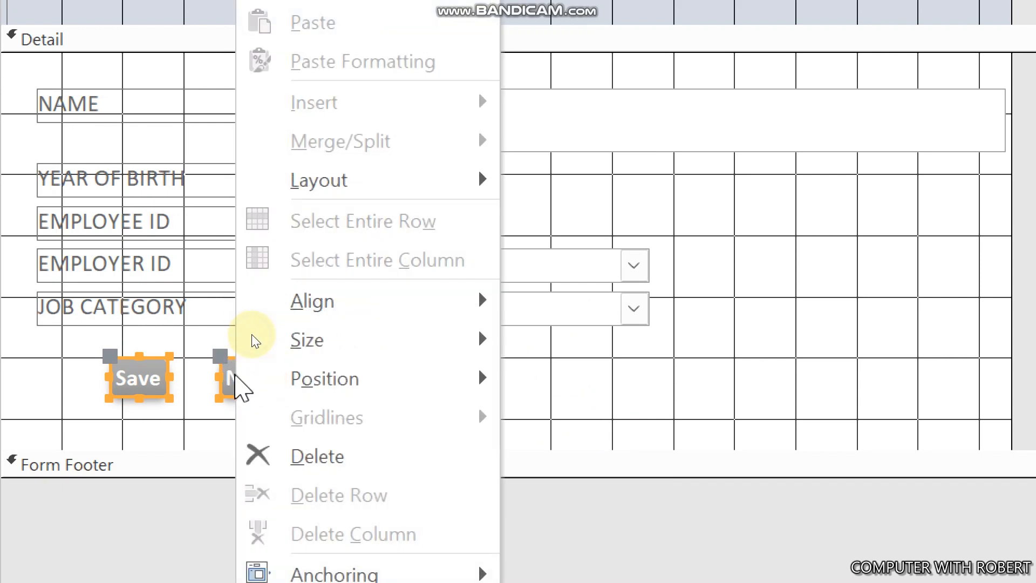
mouse_move(340, 330)
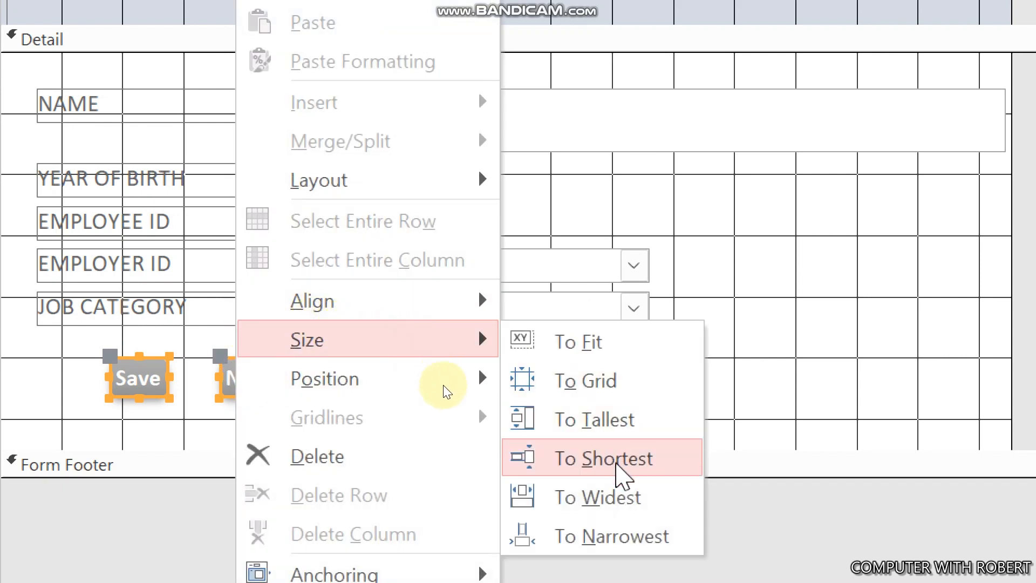
click(534, 465)
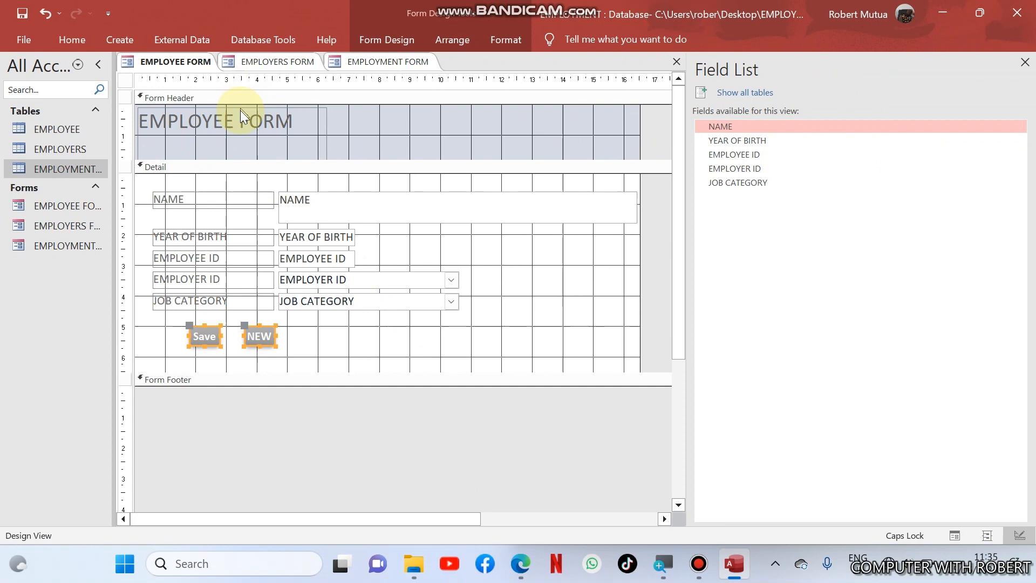
- Switch the EMPLOYEE FORM to Form View and check the open EMPLOYERS FORM and EMPLOYMENT FORM
right_click(382, 147)
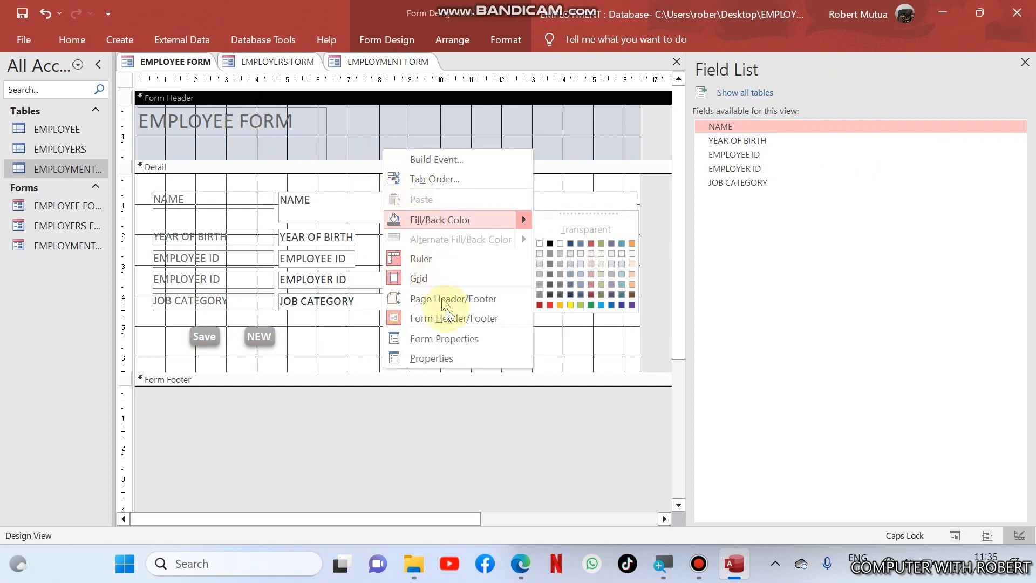
click(435, 402)
right_click(435, 403)
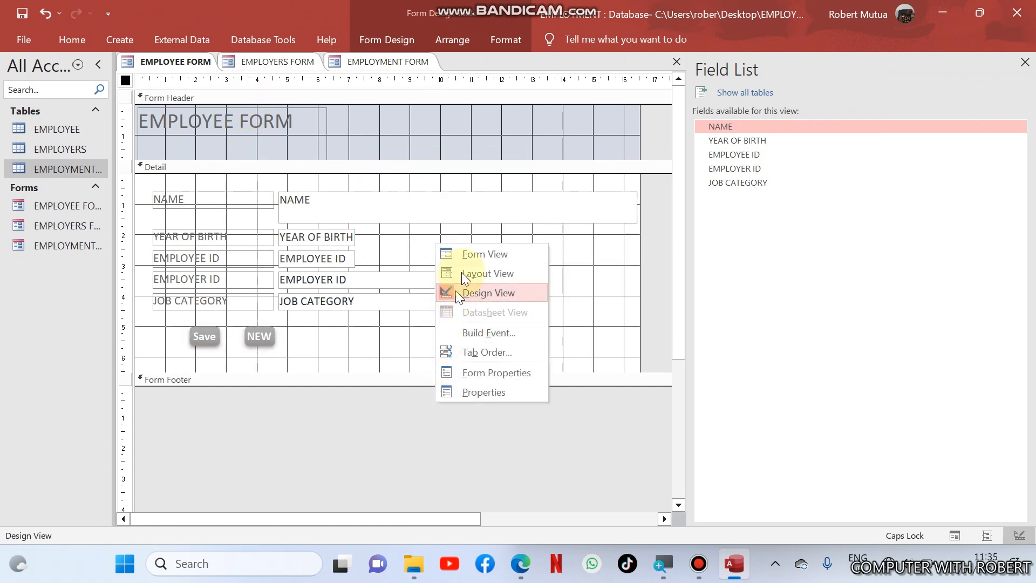
click(468, 254)
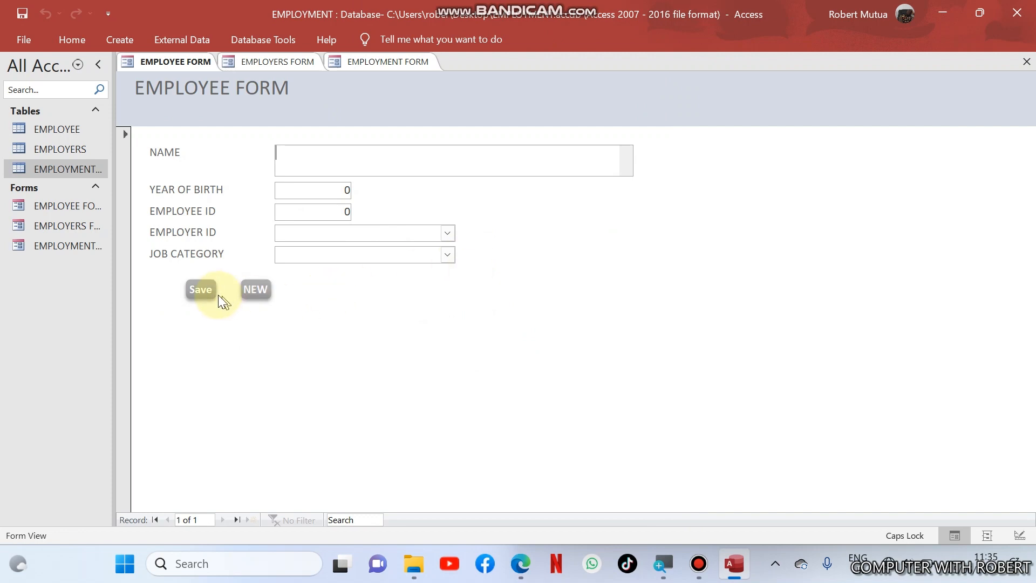
click(294, 64)
click(360, 63)
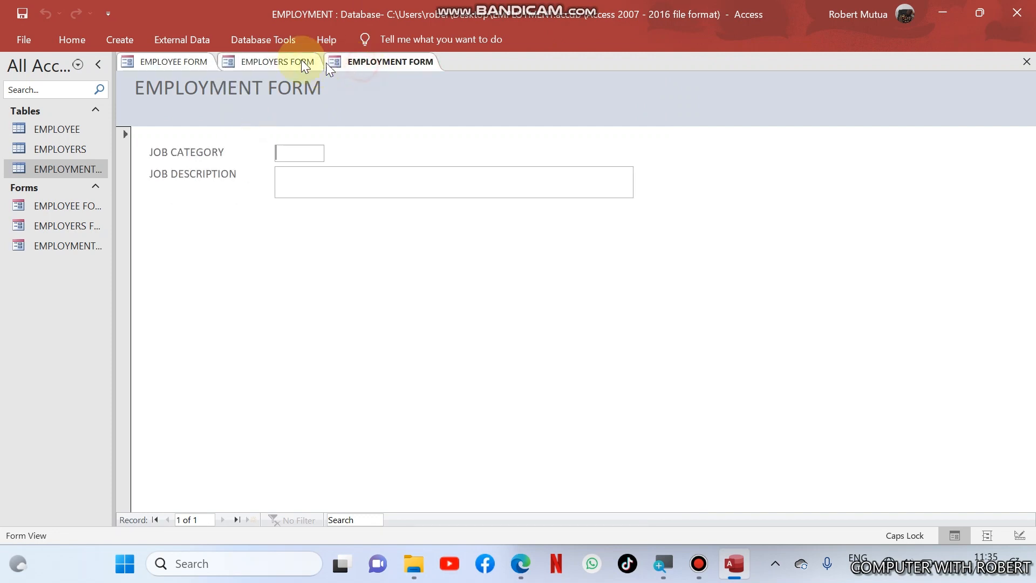
click(245, 62)
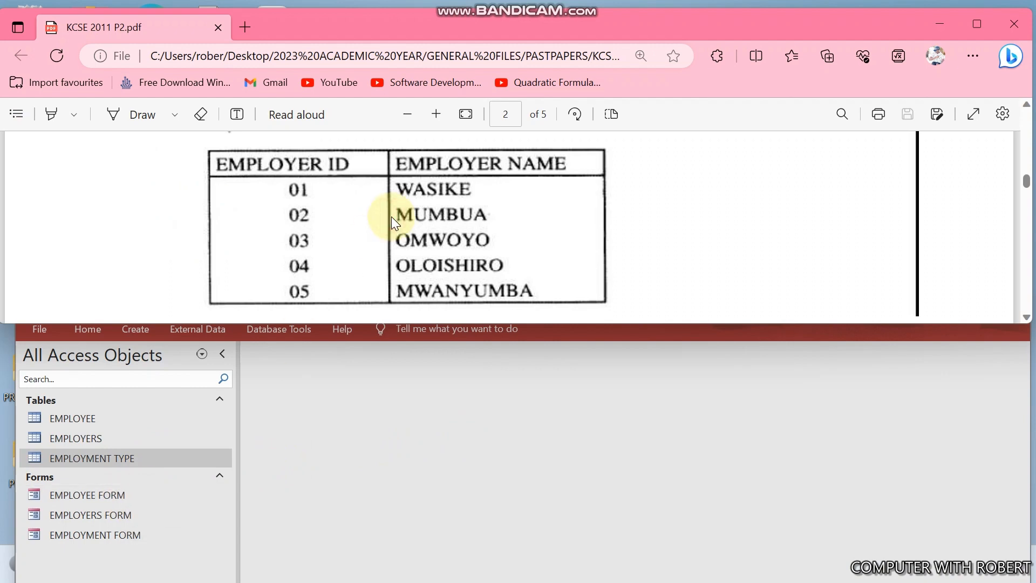
- Open the EMPLOYERS FORM, enter EMPLOYER ID 01 with the matching employer name from the exam's Table 3, and save the record
scroll(392, 221, up, 3)
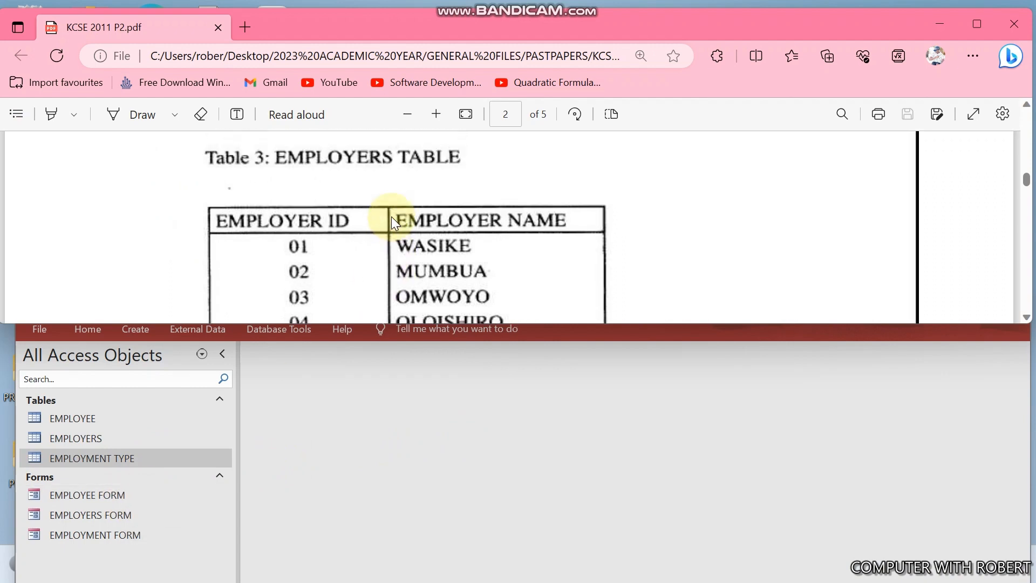
scroll(392, 222, down, 2)
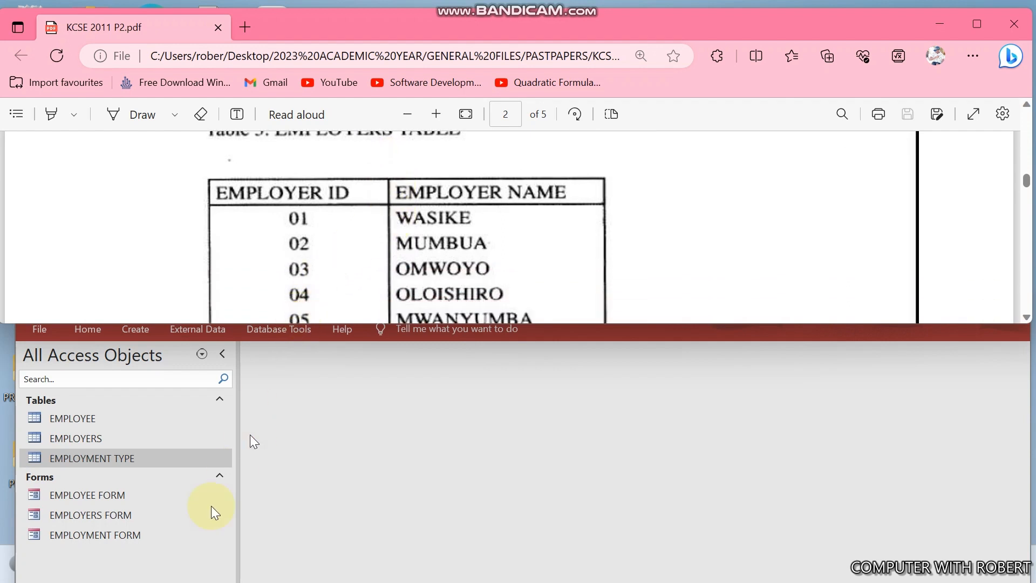
double_click(130, 518)
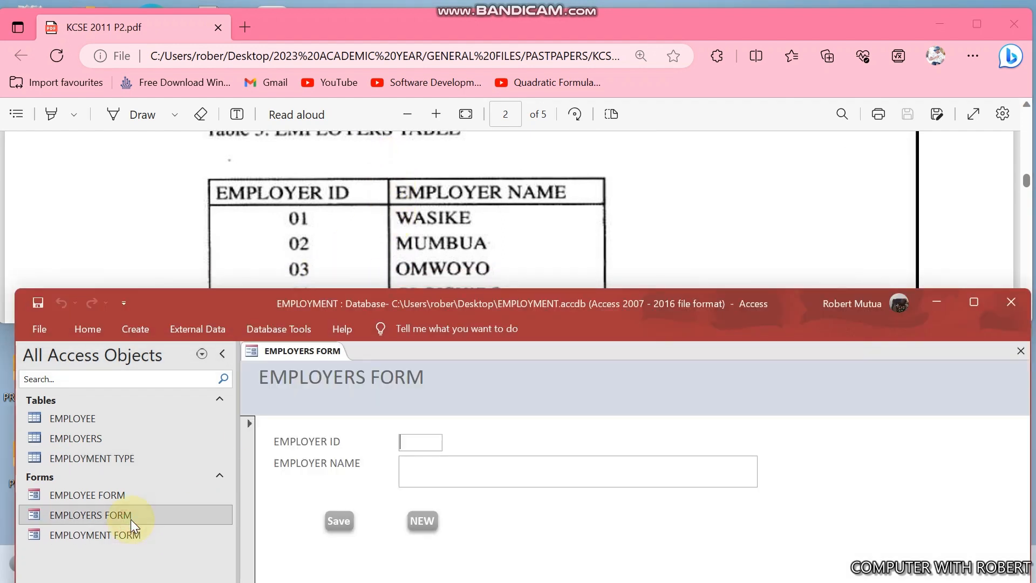
click(402, 440)
text(01)
key(Tab)
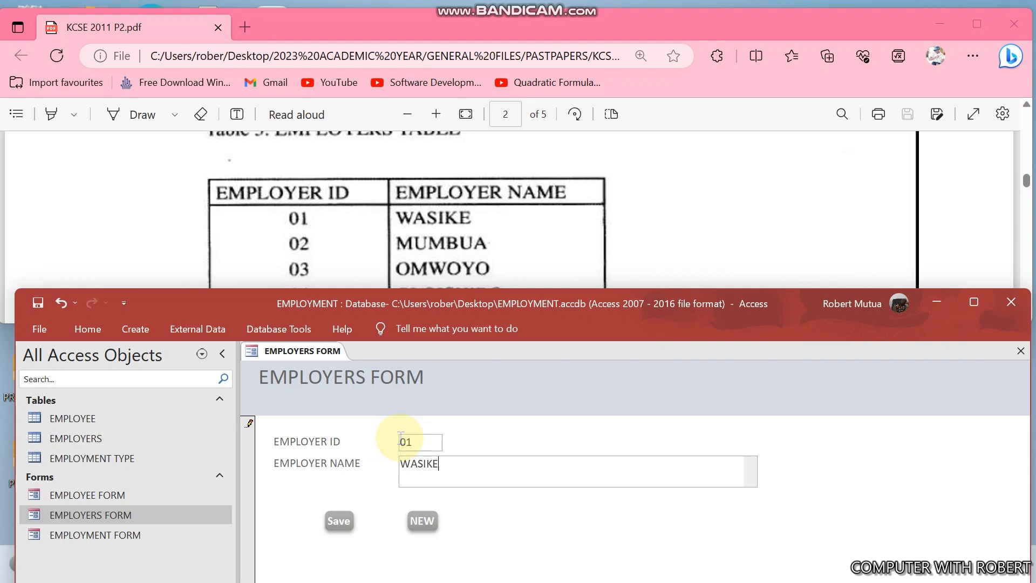
click(339, 521)
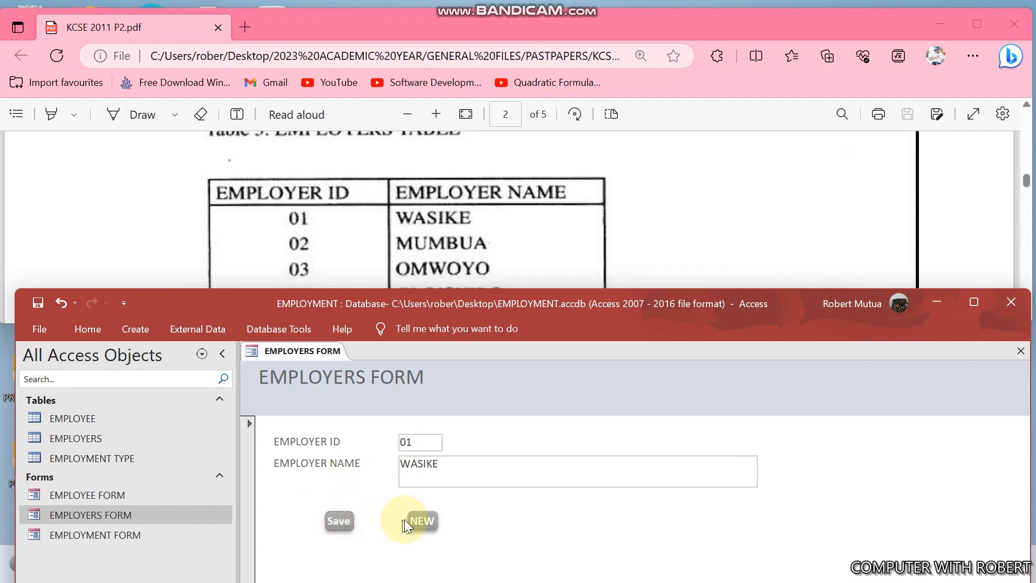
- Add a new employer record with EMPLOYER ID 02 and the matching name from the exam table, and save it
click(421, 521)
click(430, 442)
text(02)
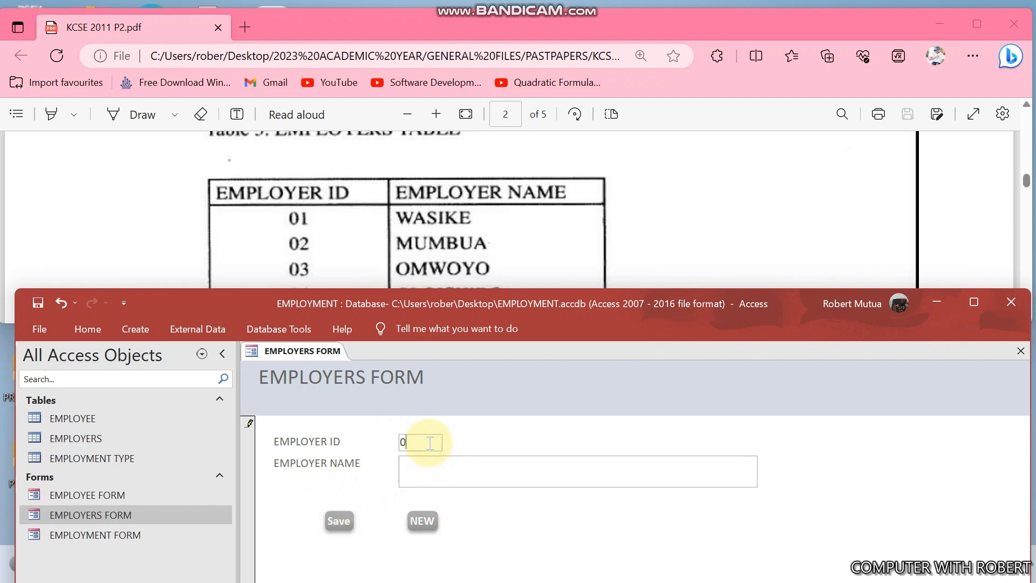
key(Tab)
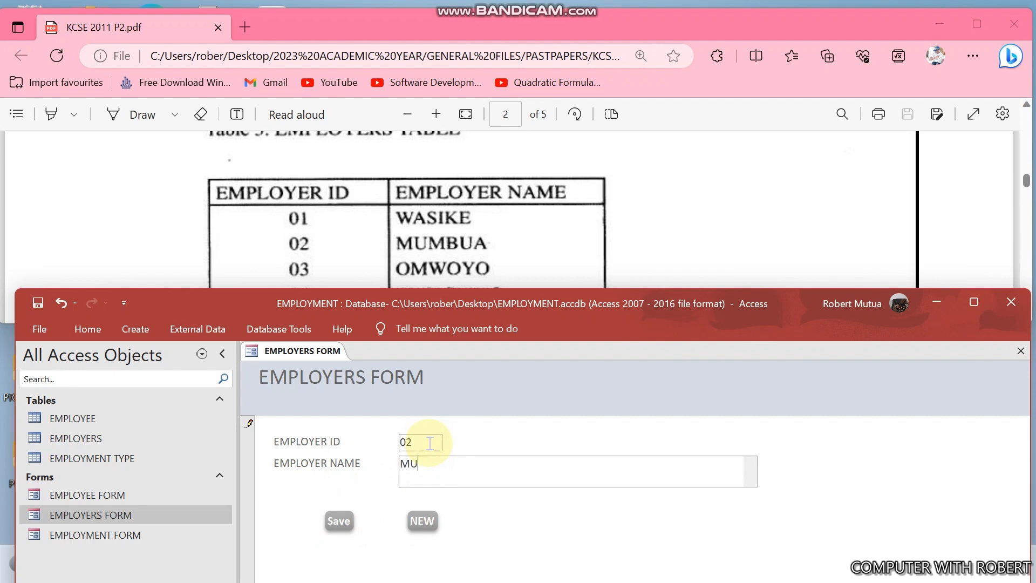
click(342, 528)
- Add a new employer record with EMPLOYER ID 03 and the matching name in capital letters, and save it
click(421, 521)
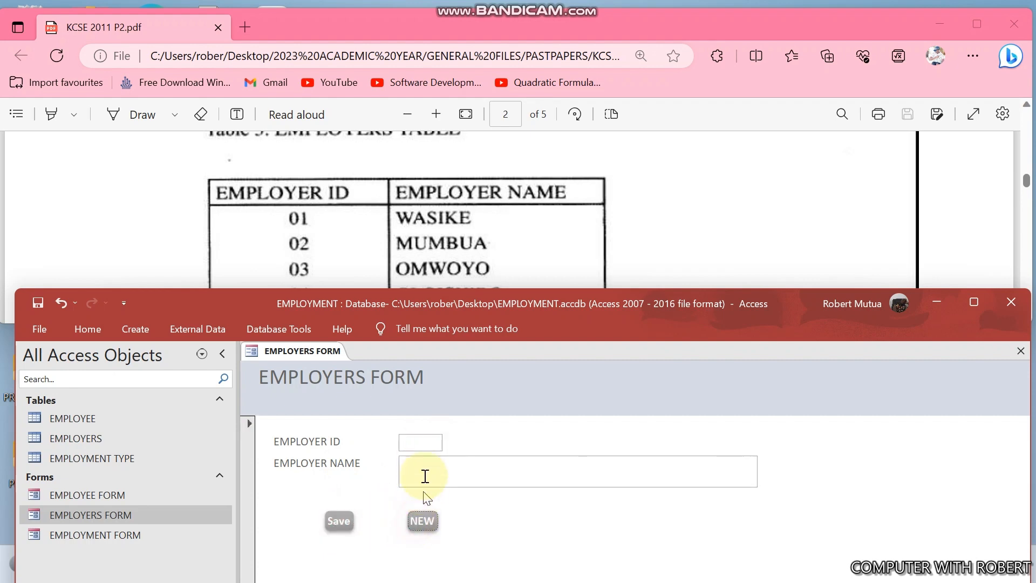
click(423, 442)
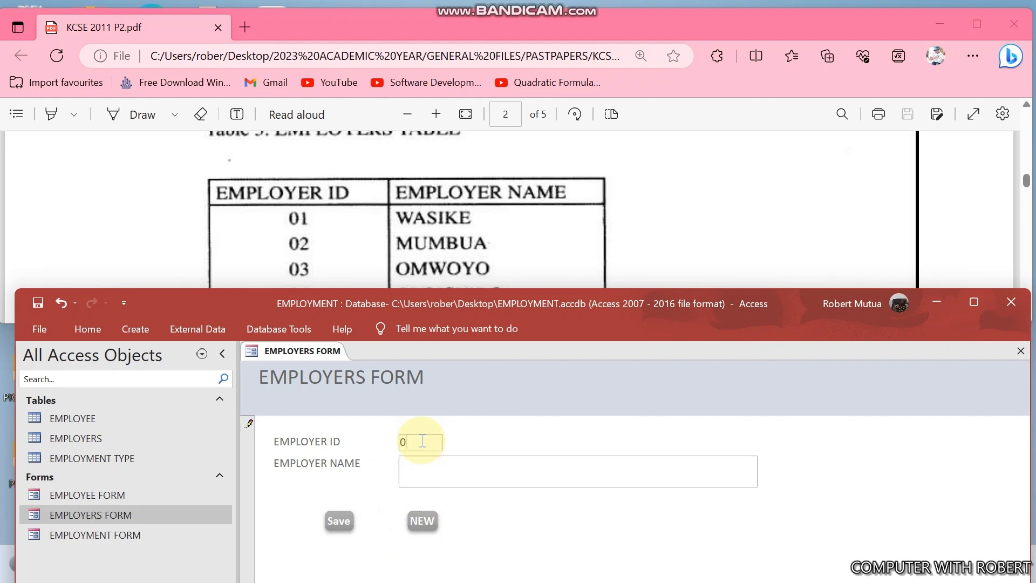
key(Tab)
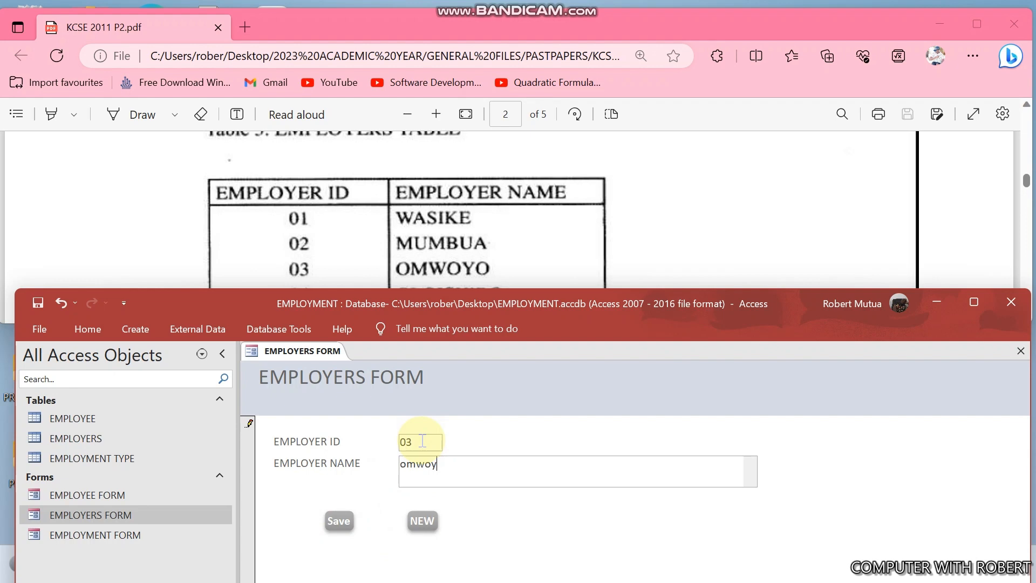
key(BackSpace)
key(BackSpace)
key(BackSpace)
key(BackSpace)
key(BackSpace)
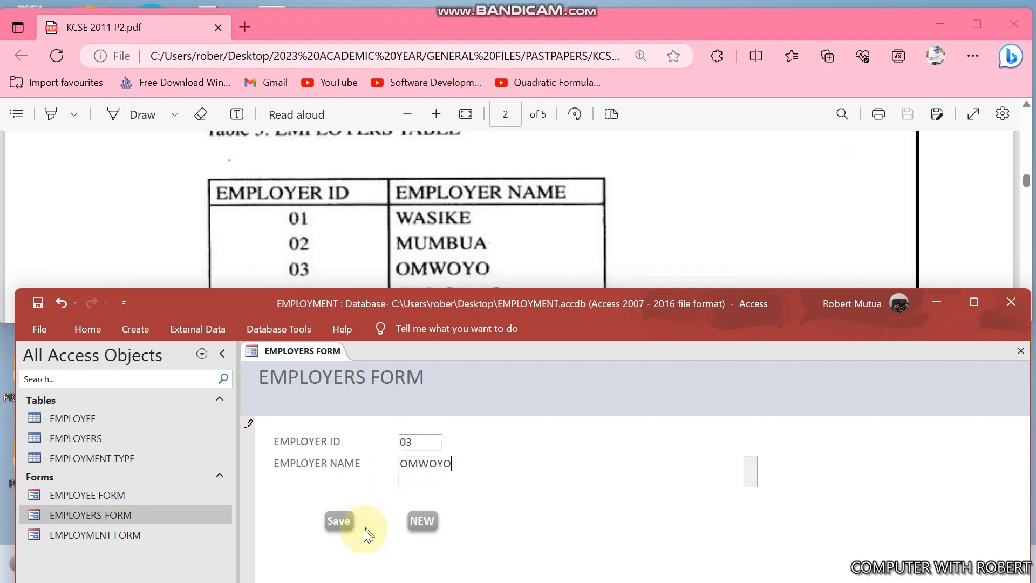
click(343, 530)
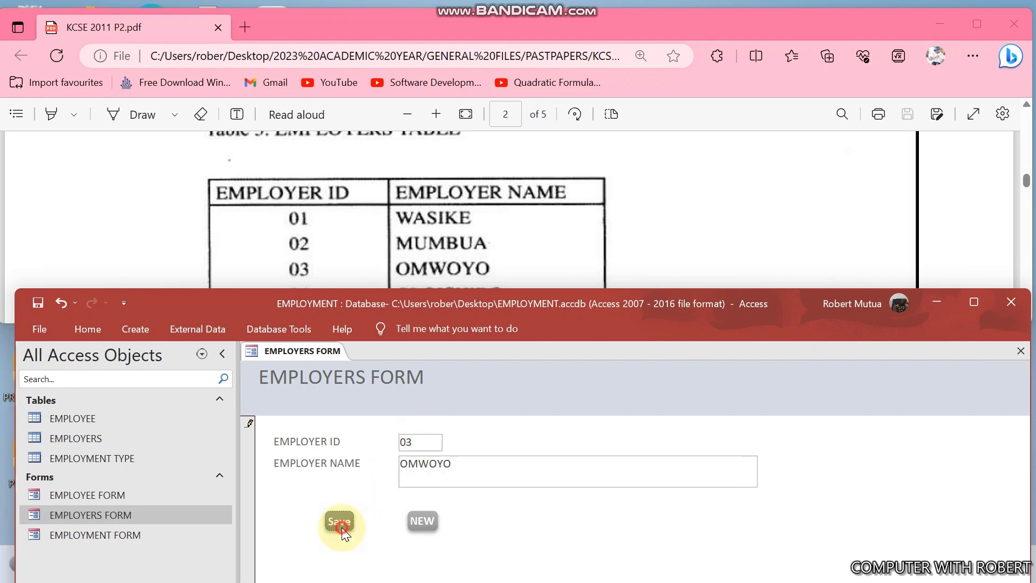
- Start a new employer record for the fourth entry of the exam's EMPLOYERS TABLE, ready in the EMPLOYER ID field
click(421, 521)
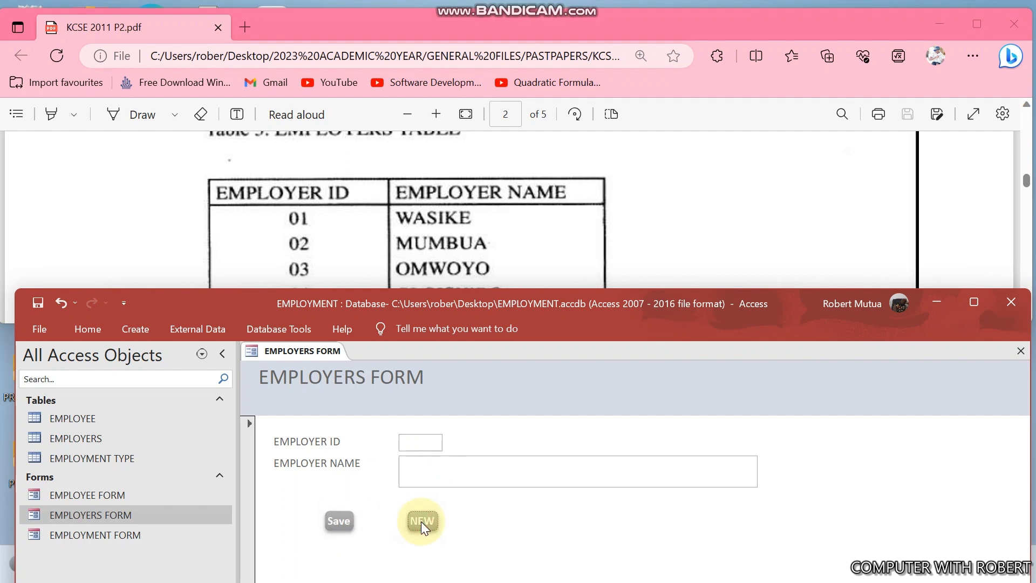
click(435, 240)
scroll(435, 241, down, 2)
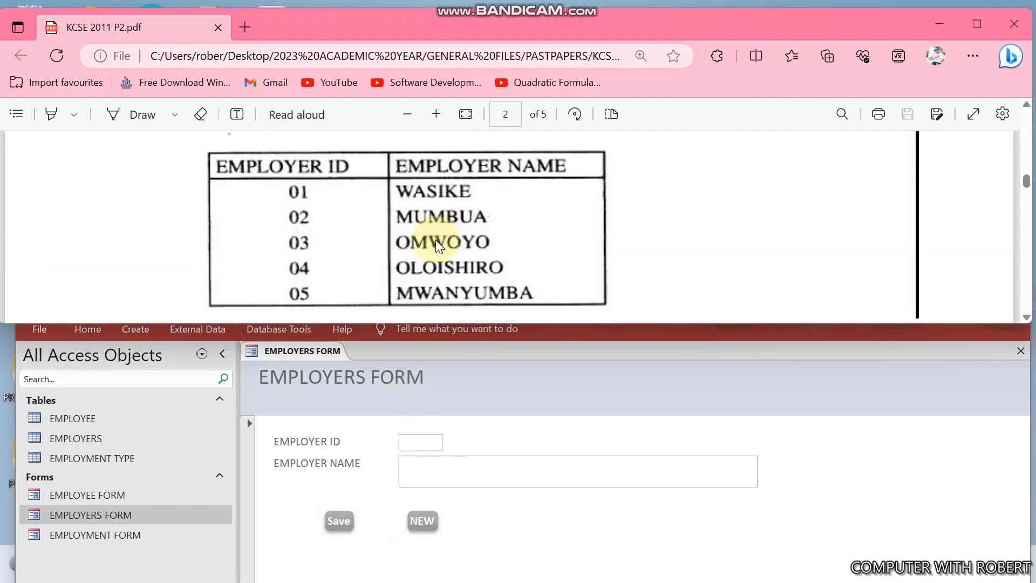
click(417, 440)
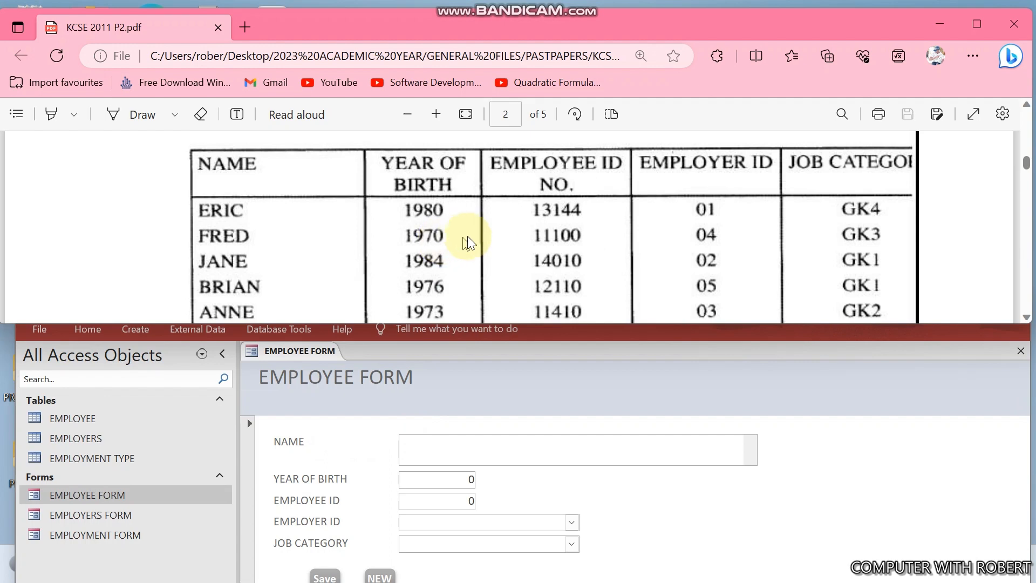
- Fill in the first employee's name, year of birth and employee ID in the EMPLOYEE FORM and choose EMPLOYER ID 01
click(456, 458)
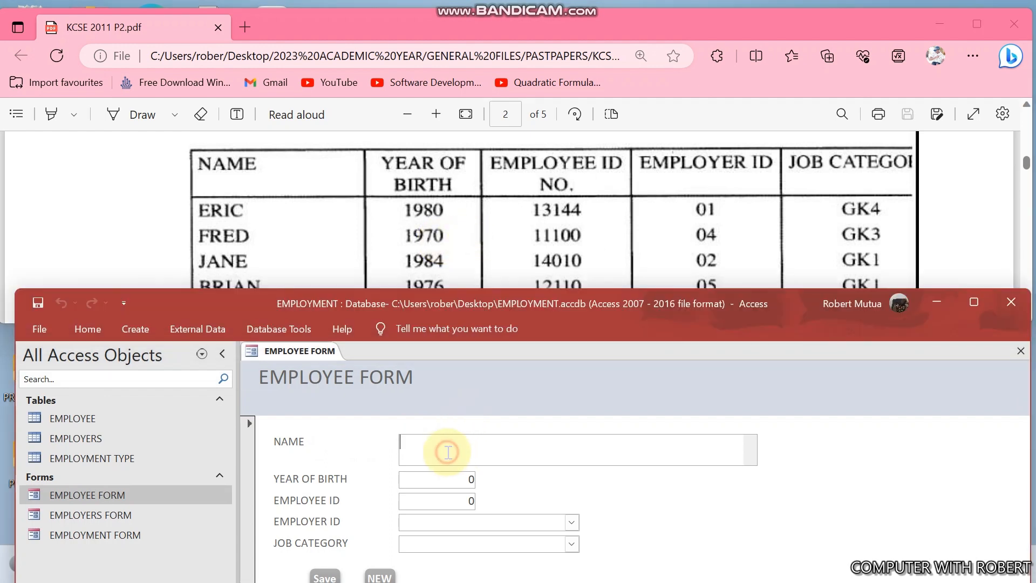
text(ERIC)
key(Tab)
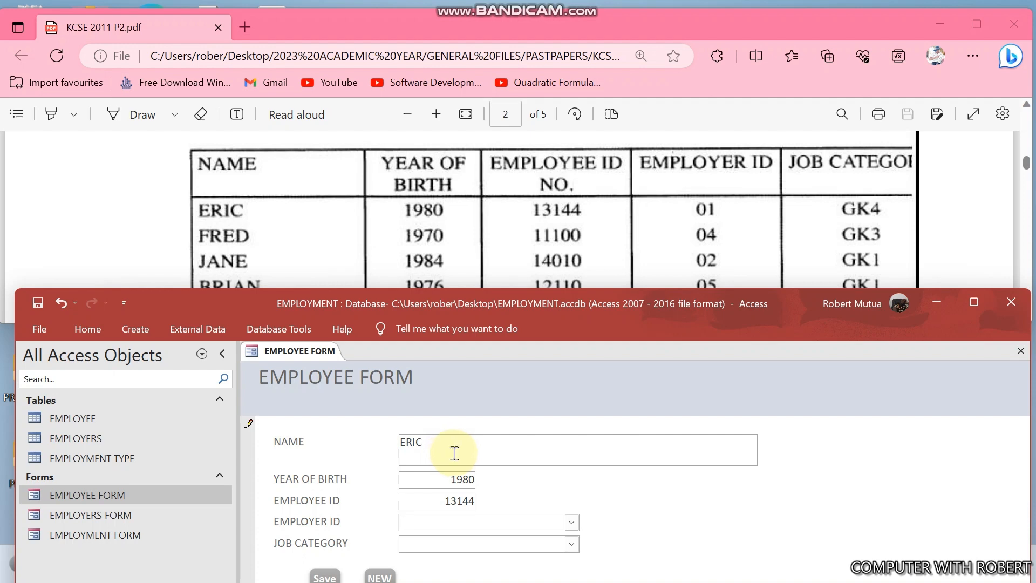
click(570, 522)
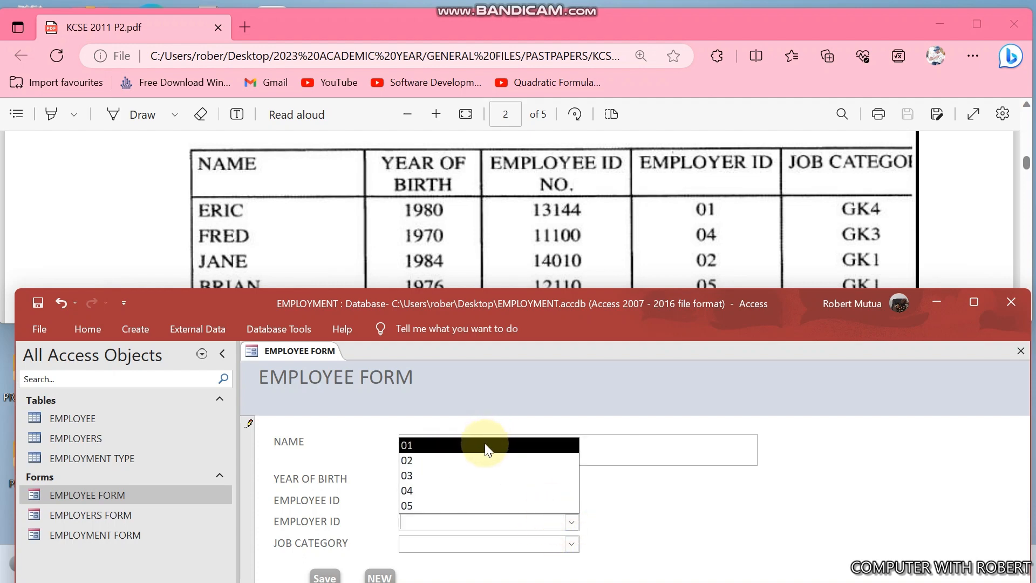
click(485, 444)
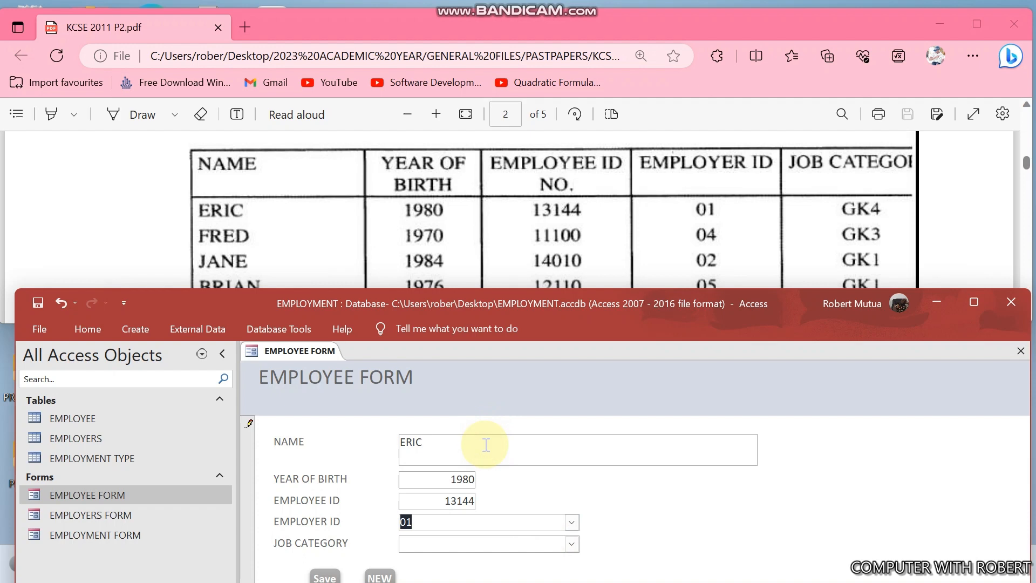
key(Tab)
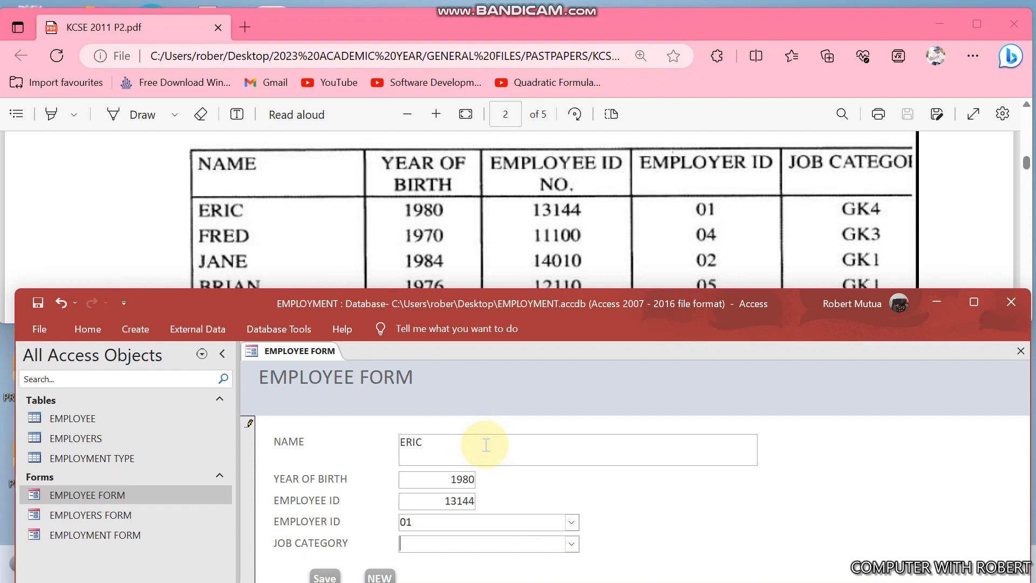
- Choose JOB CATEGORY GK4 for the first employee and save the record
click(572, 543)
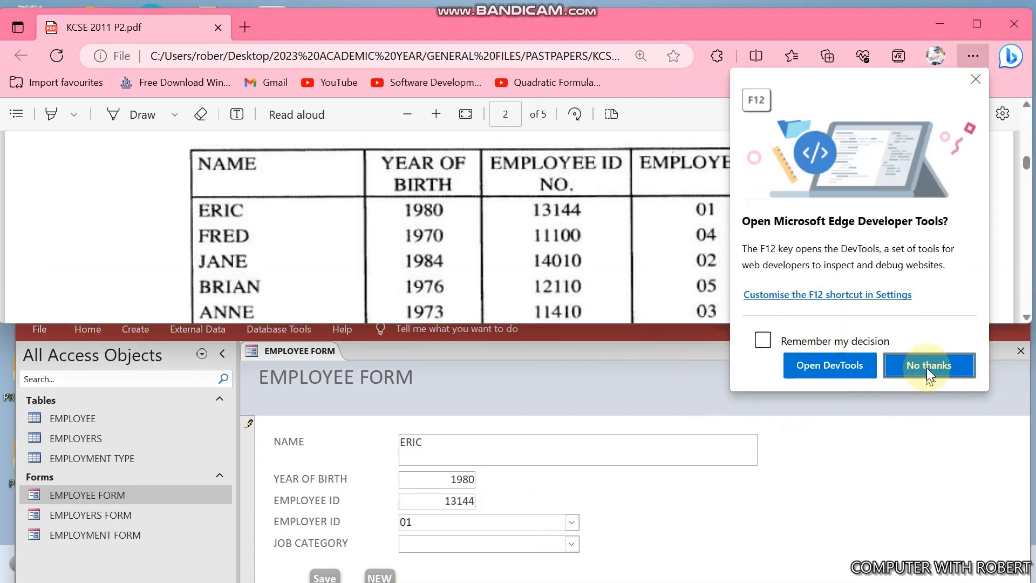
click(928, 367)
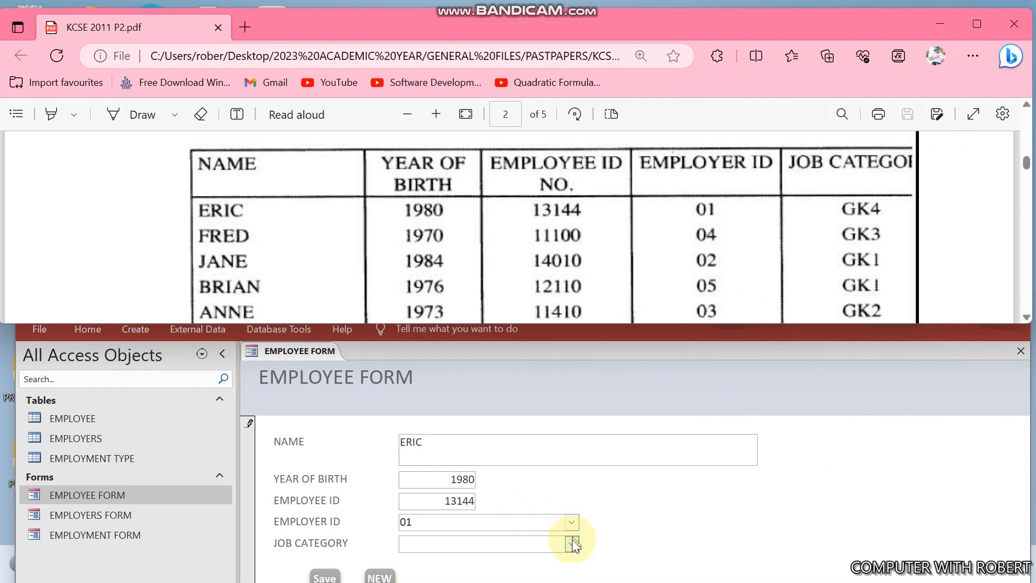
click(572, 542)
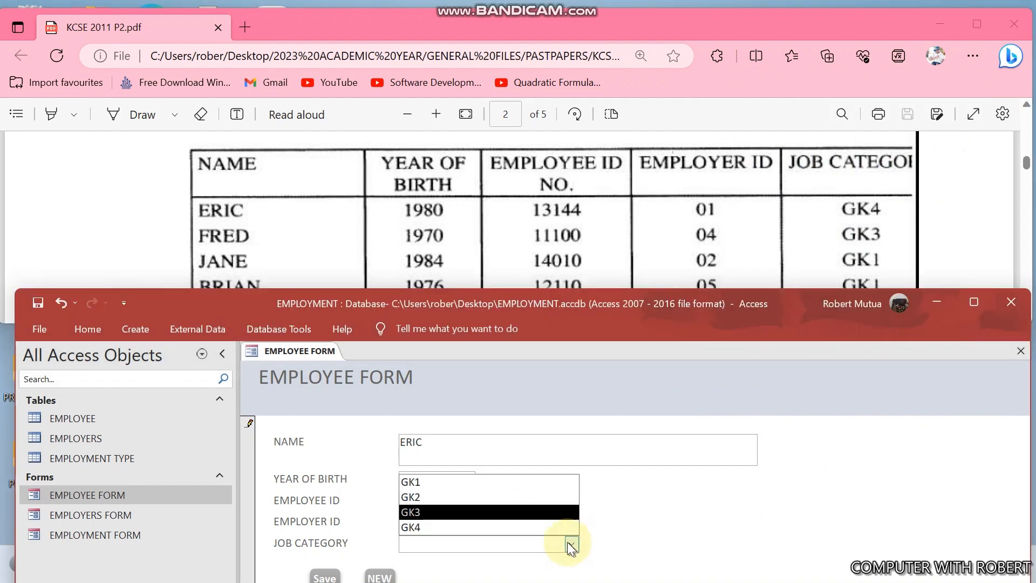
click(502, 527)
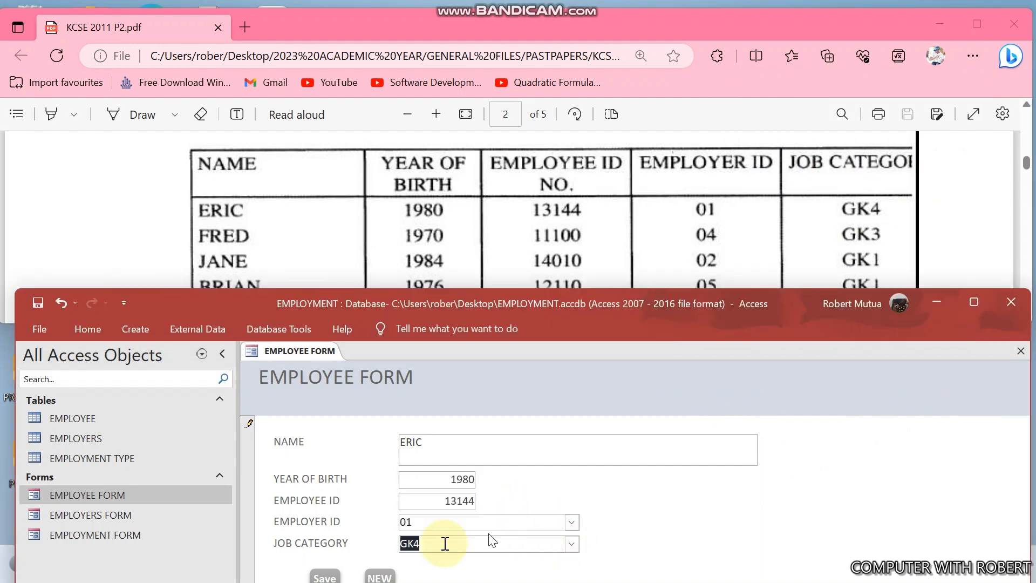
click(324, 577)
- Start a new employee record and fill in the second employee's name in capital letters, year of birth and employee ID from the exam table
click(370, 578)
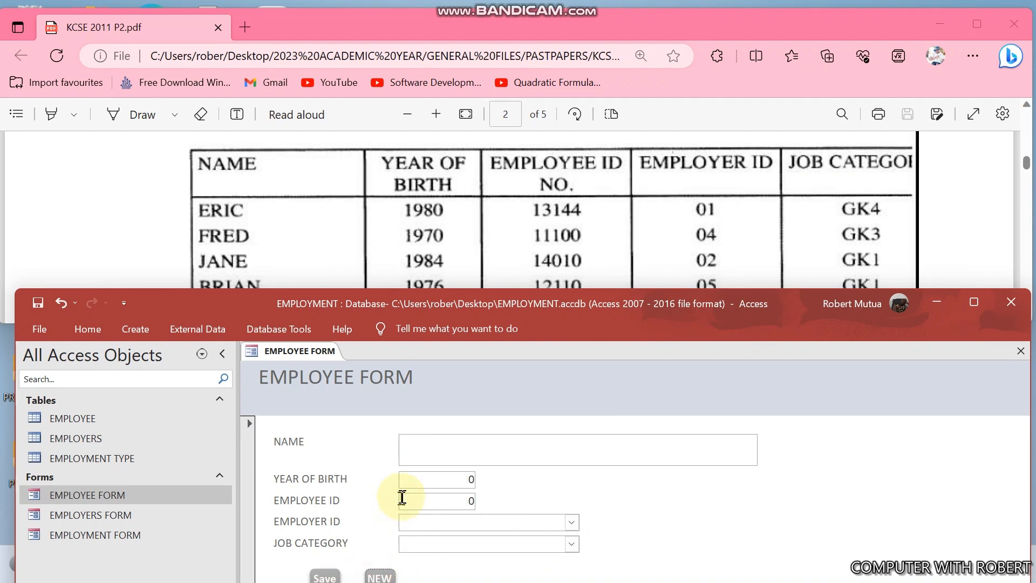
click(430, 448)
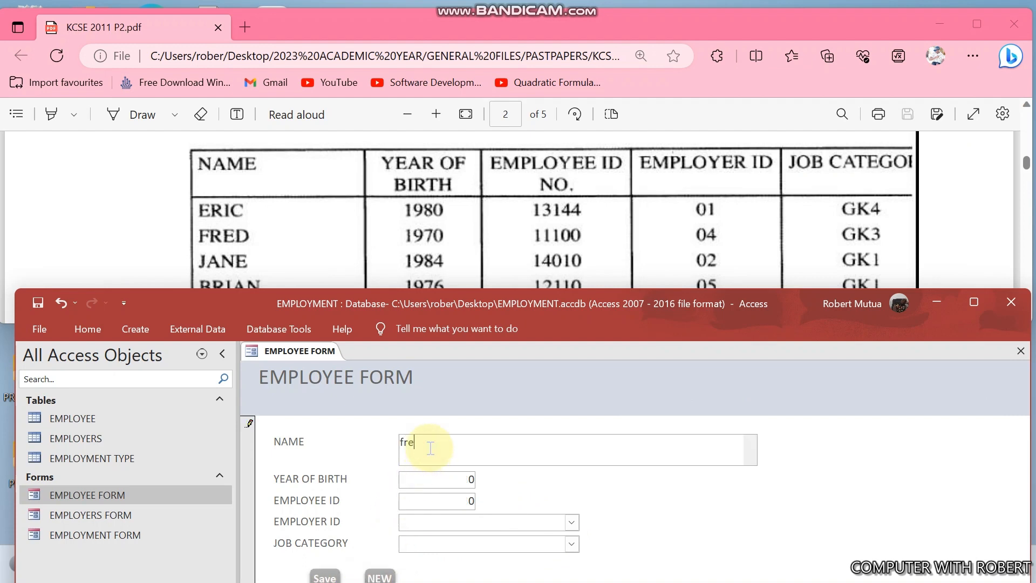
text(d)
key(Tab)
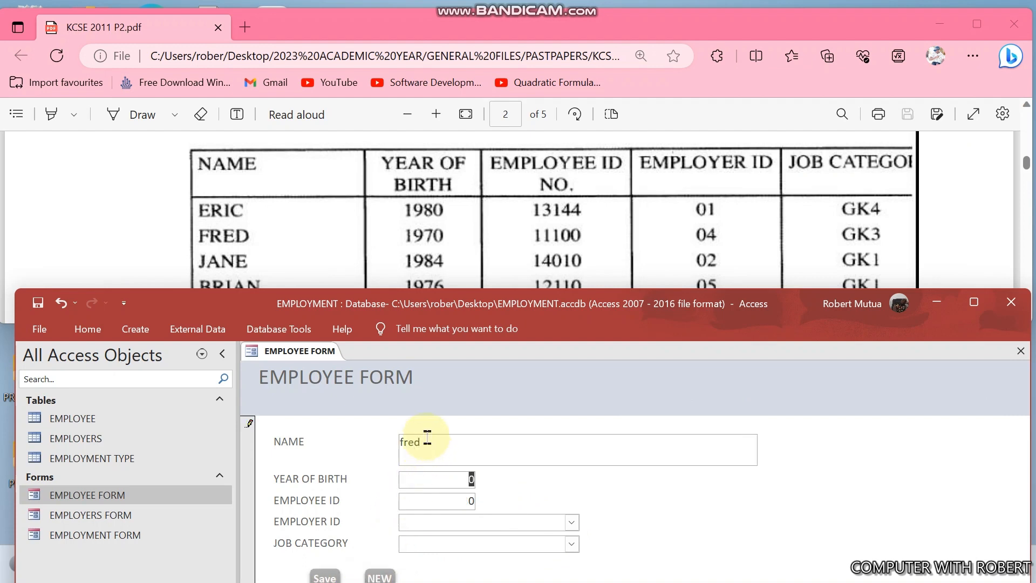
click(427, 438)
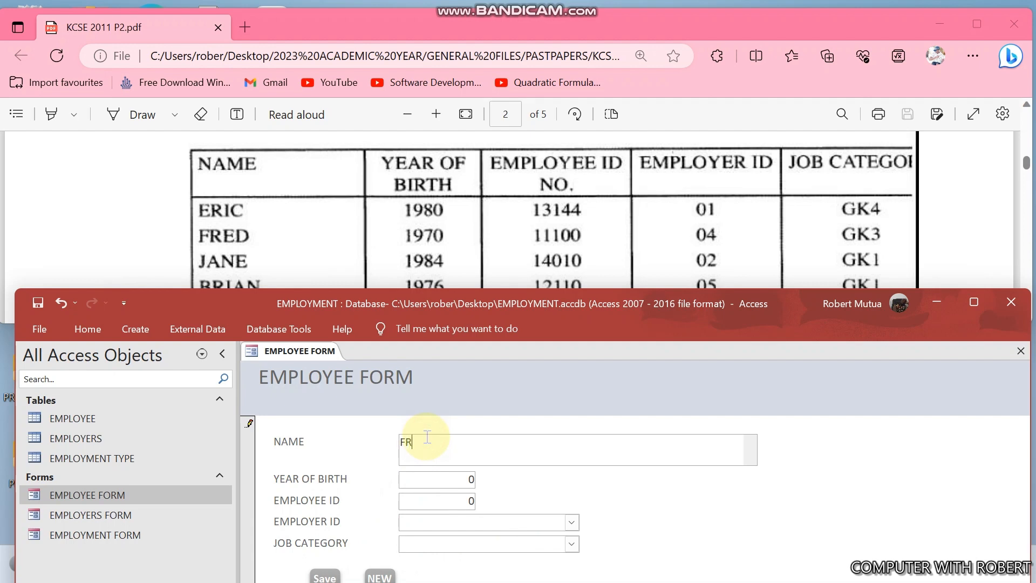
click(437, 482)
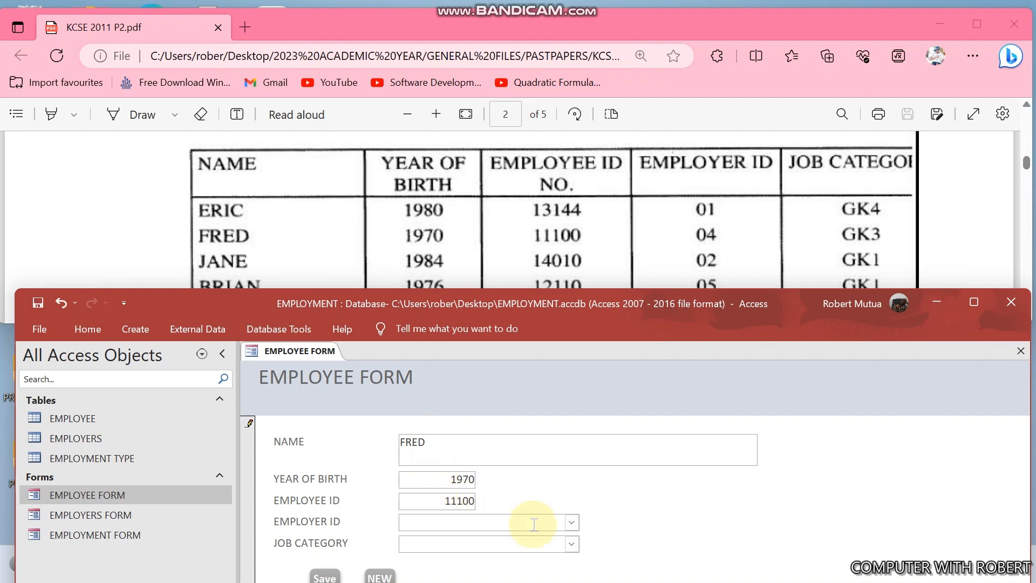
- Choose EMPLOYER ID 04 and JOB CATEGORY GK3 for the second employee and save the record
click(571, 522)
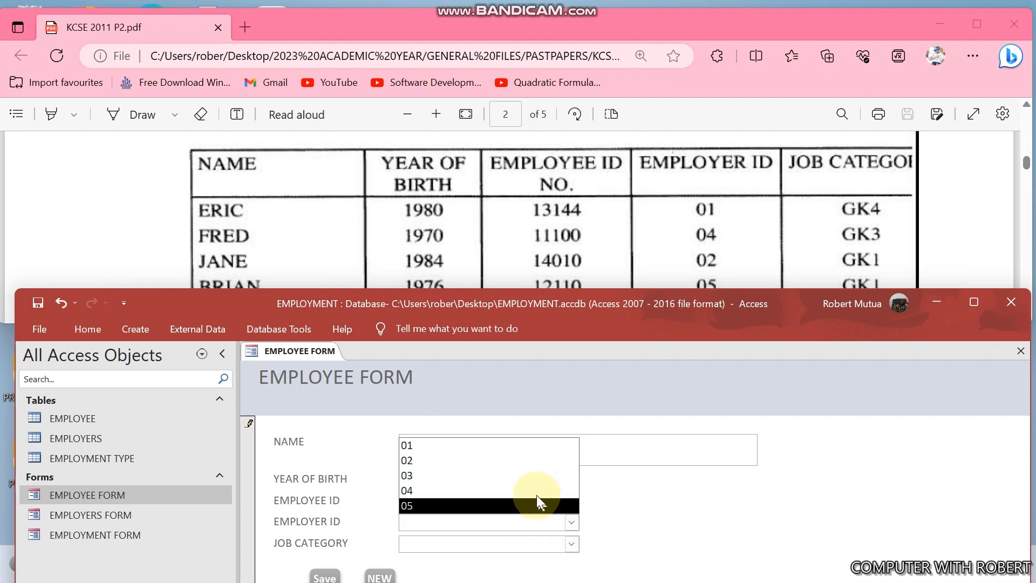
click(452, 492)
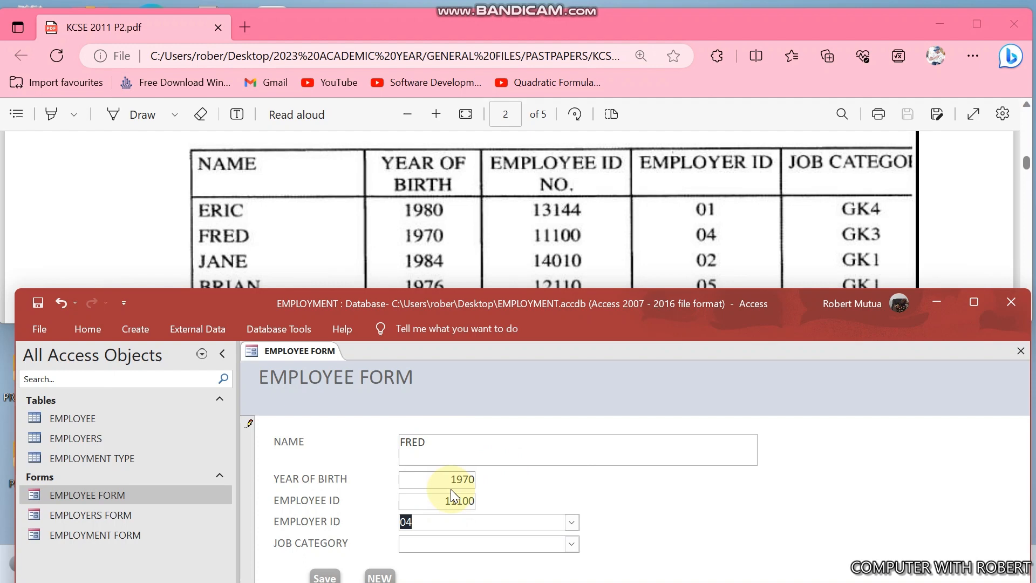
key(Tab)
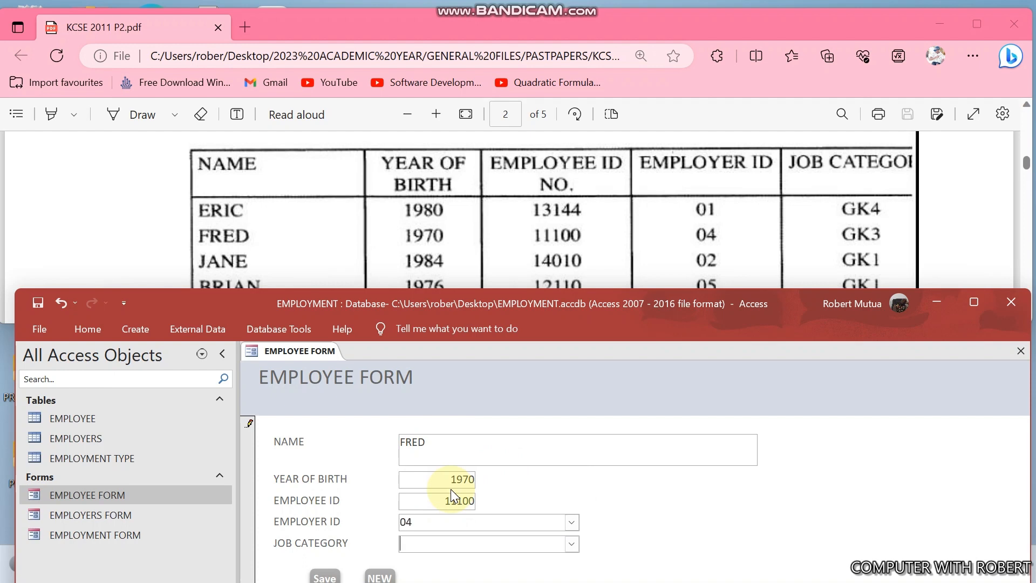
click(571, 544)
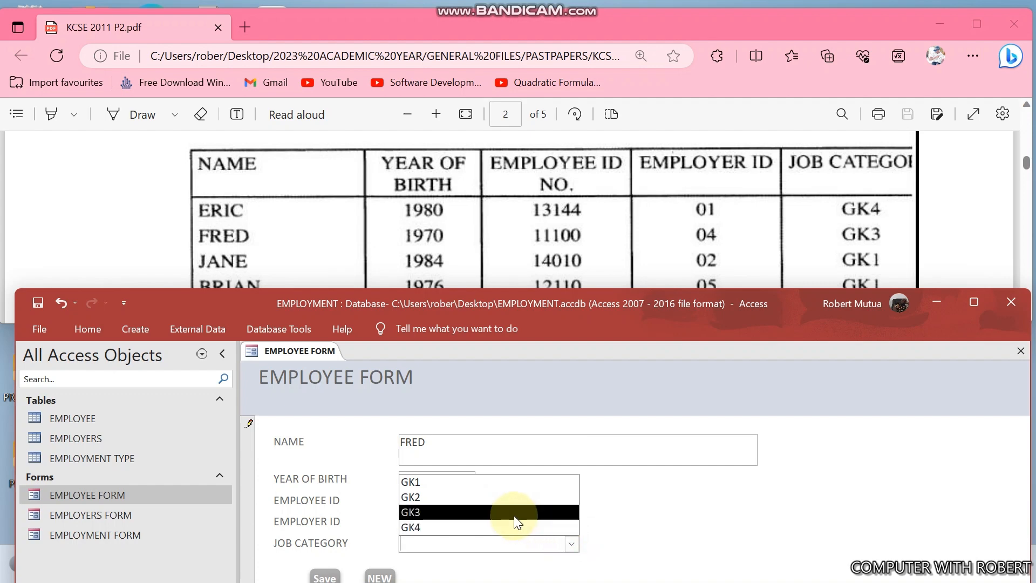
click(457, 511)
click(325, 576)
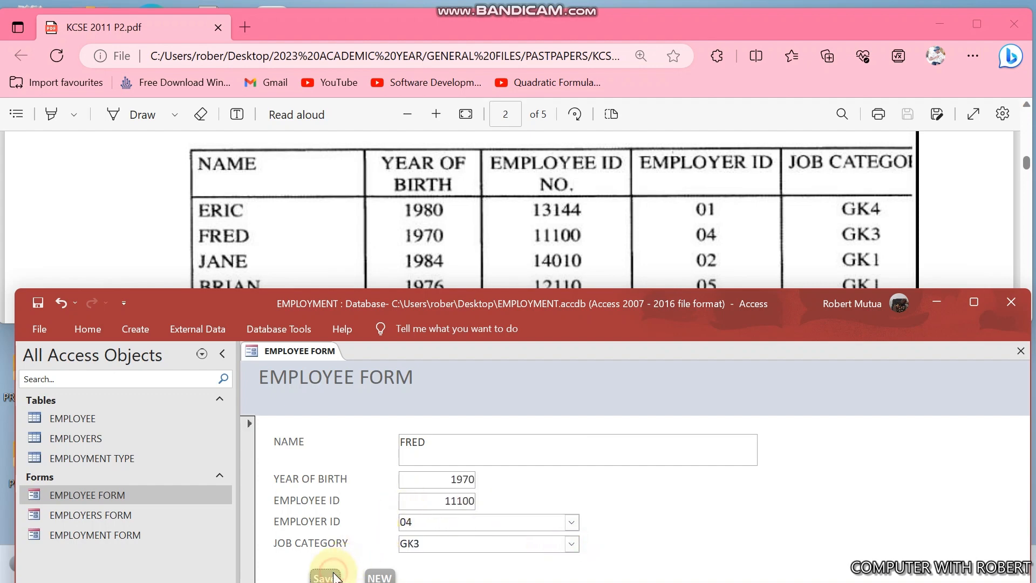
- Start a new employee record and fill in the name, year of birth and employee ID from the last row of the exam's employee table
click(378, 577)
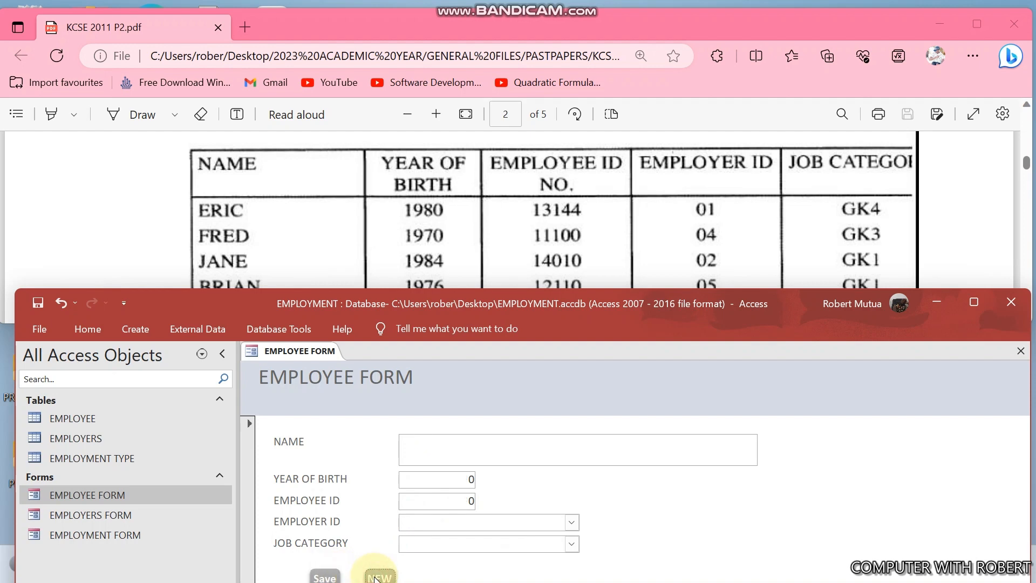
click(424, 449)
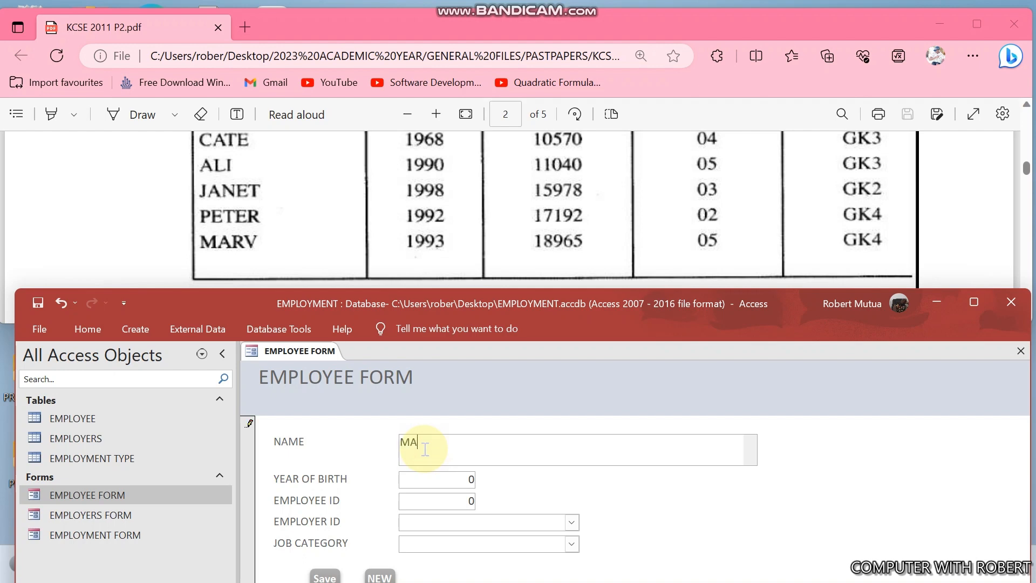
key(Tab)
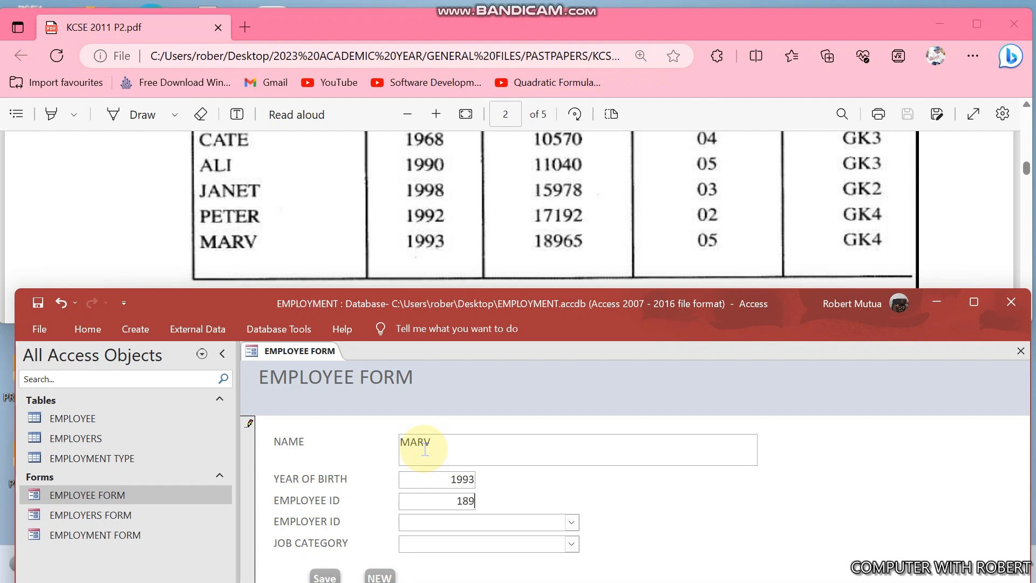
text(18965)
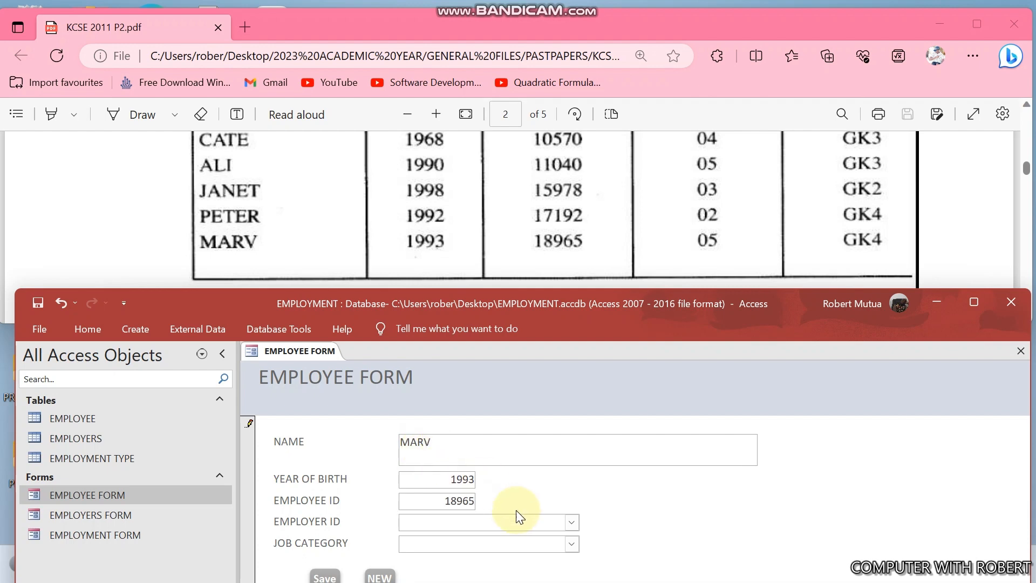
- Choose EMPLOYER ID 02 and JOB CATEGORY GK4 for the last employee and save the record
click(572, 523)
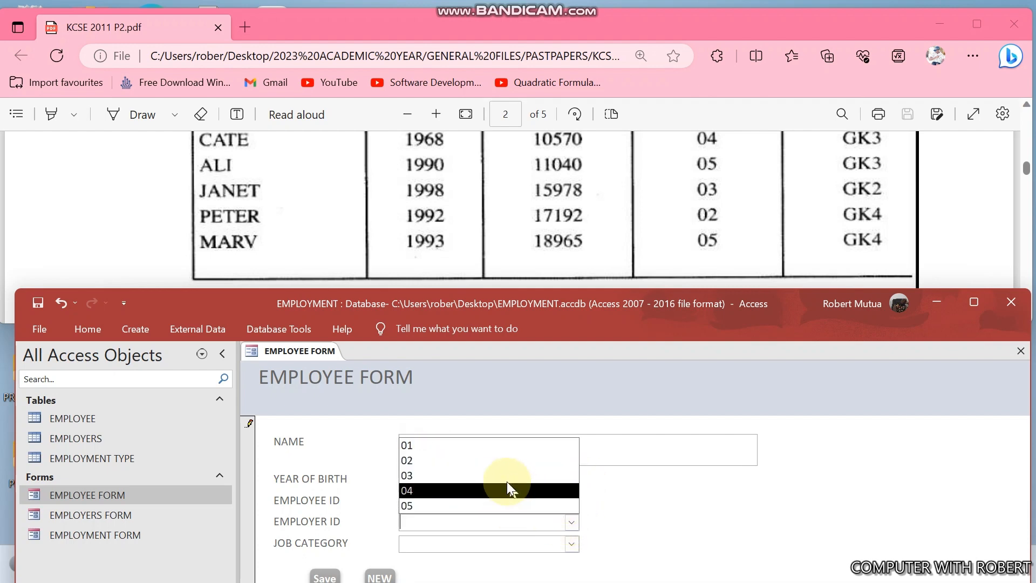
click(503, 462)
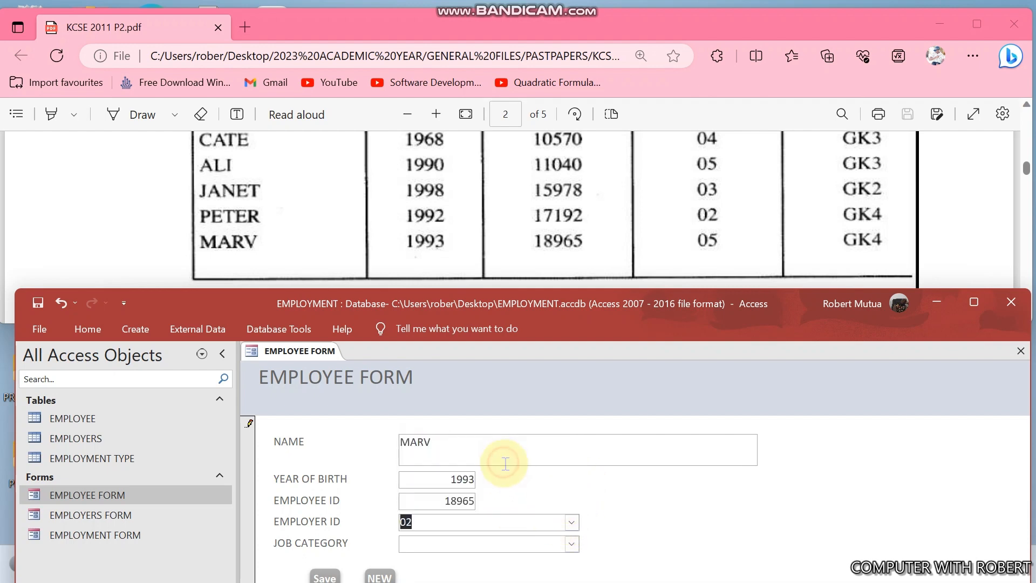
click(572, 542)
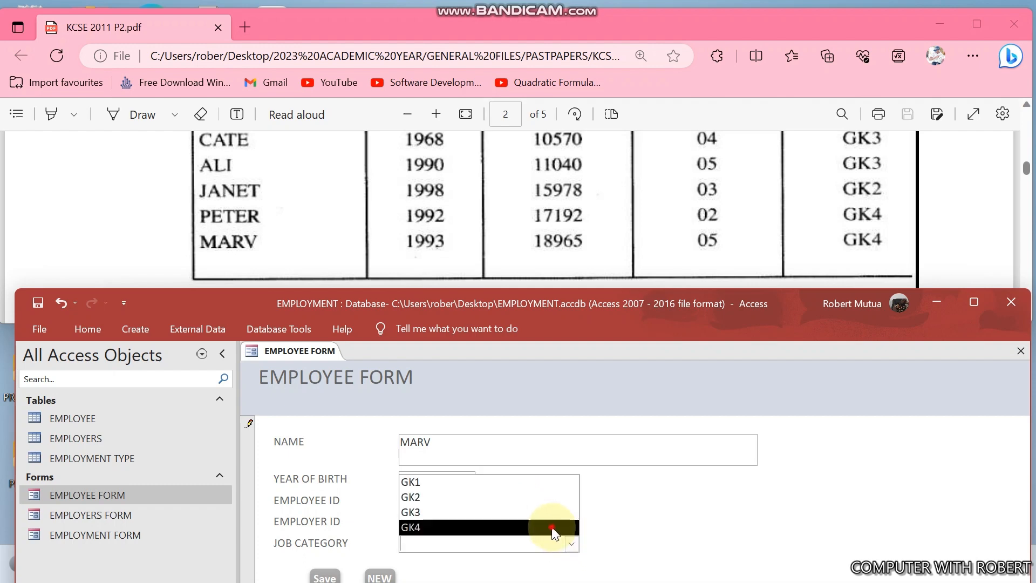
click(552, 527)
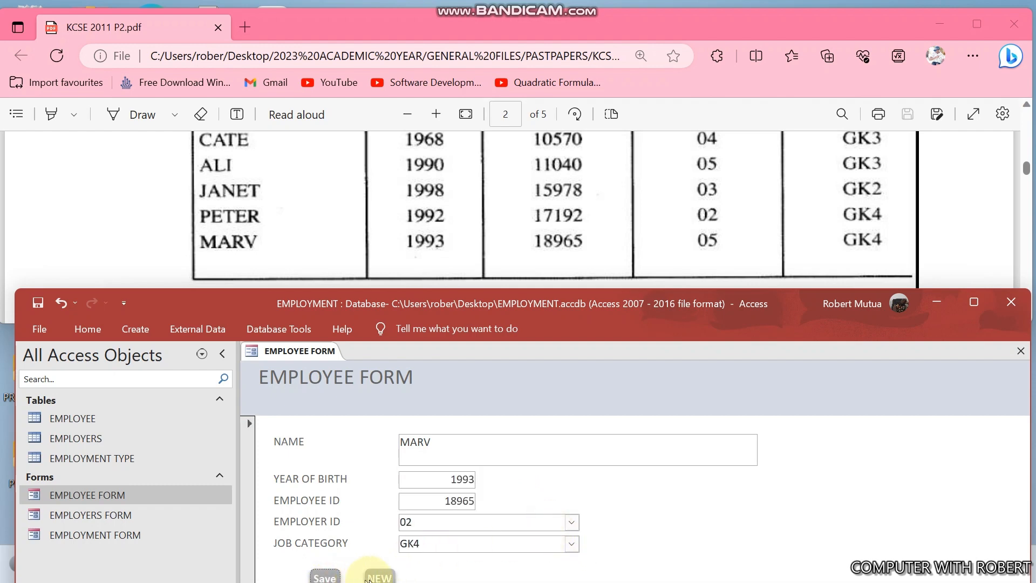
- Maximize the exam PDF and read the database tasks on page 3 that follow the tables
click(686, 170)
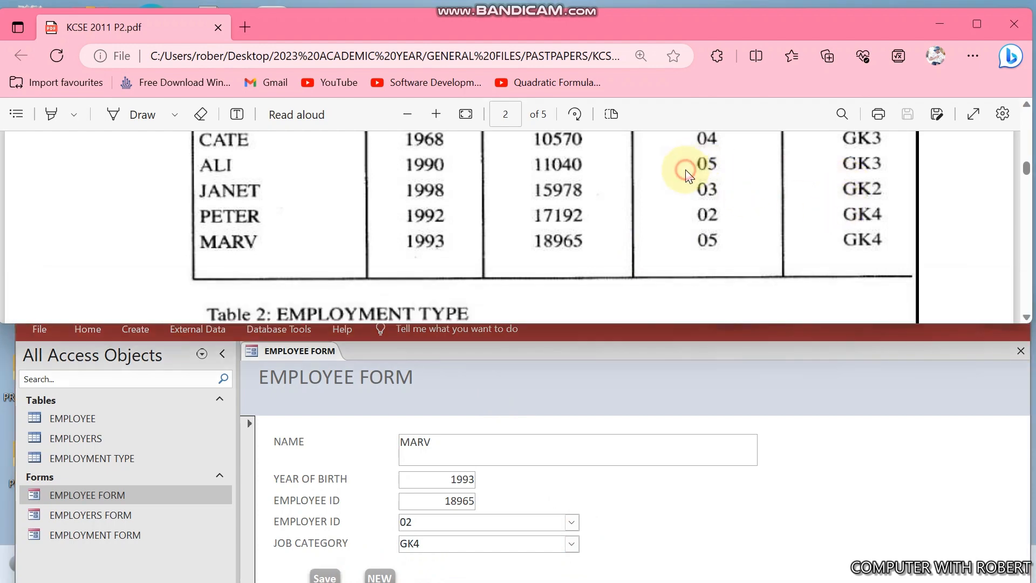
click(976, 17)
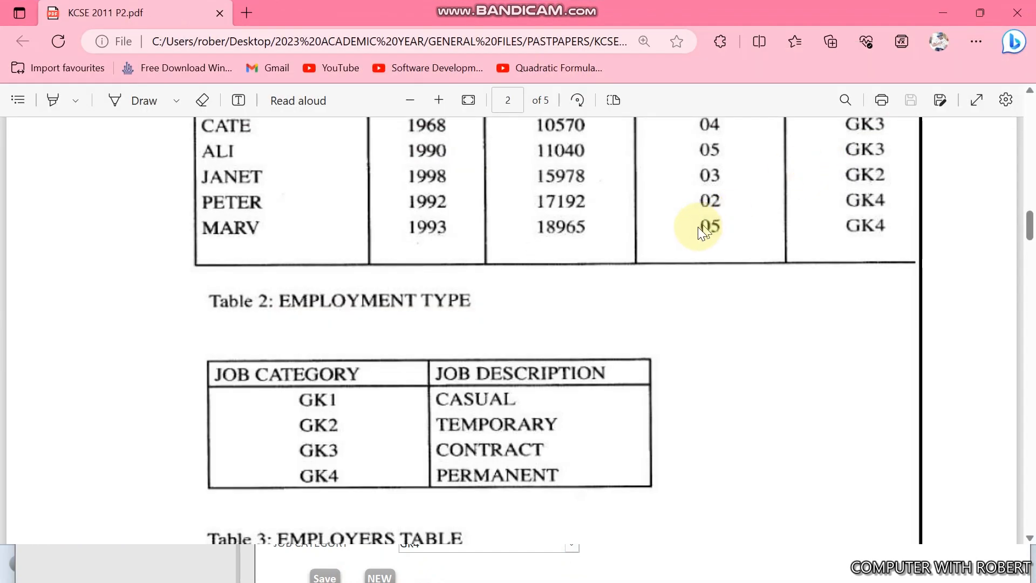
scroll(611, 294, down, 10)
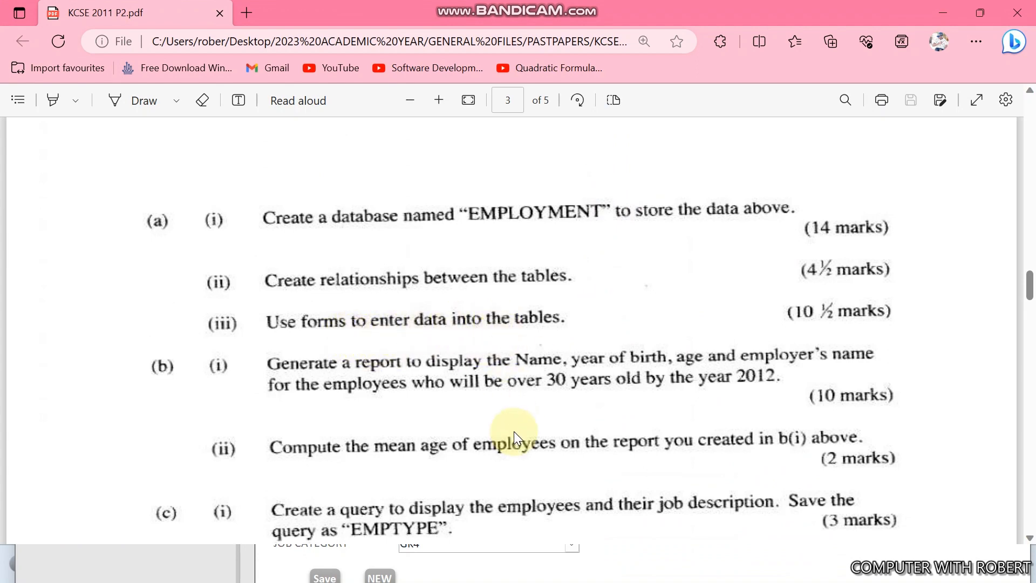
- Switch back to Access, maximize it and open the EMPLOYEE, EMPLOYERS and EMPLOYMENT TYPE tables to review their records
click(506, 569)
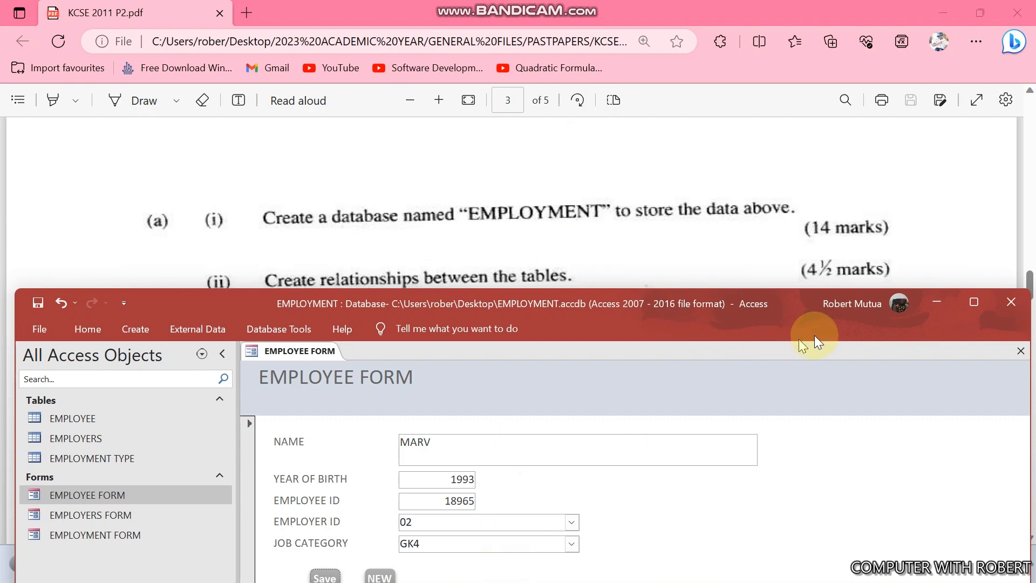
click(965, 307)
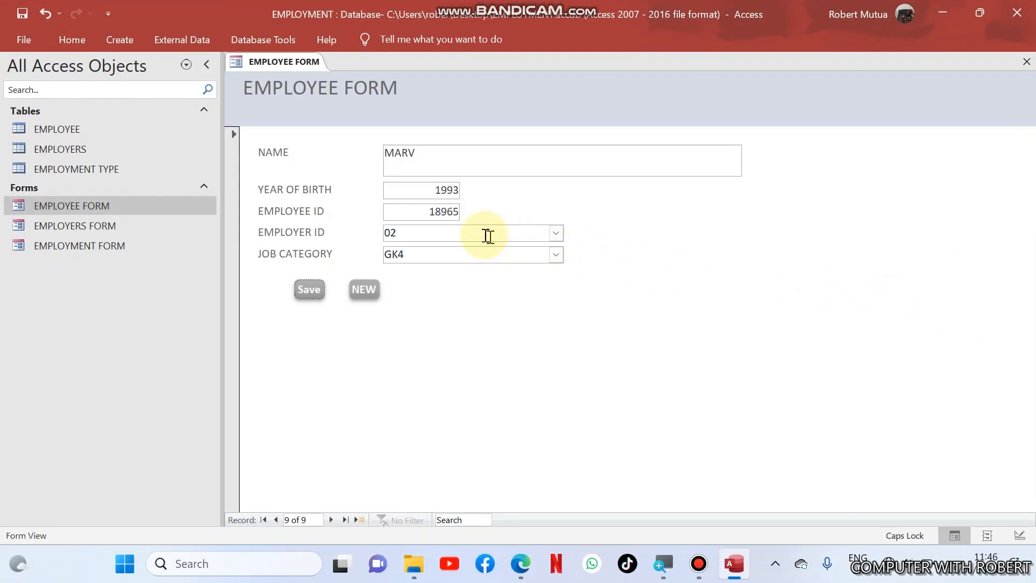
double_click(102, 122)
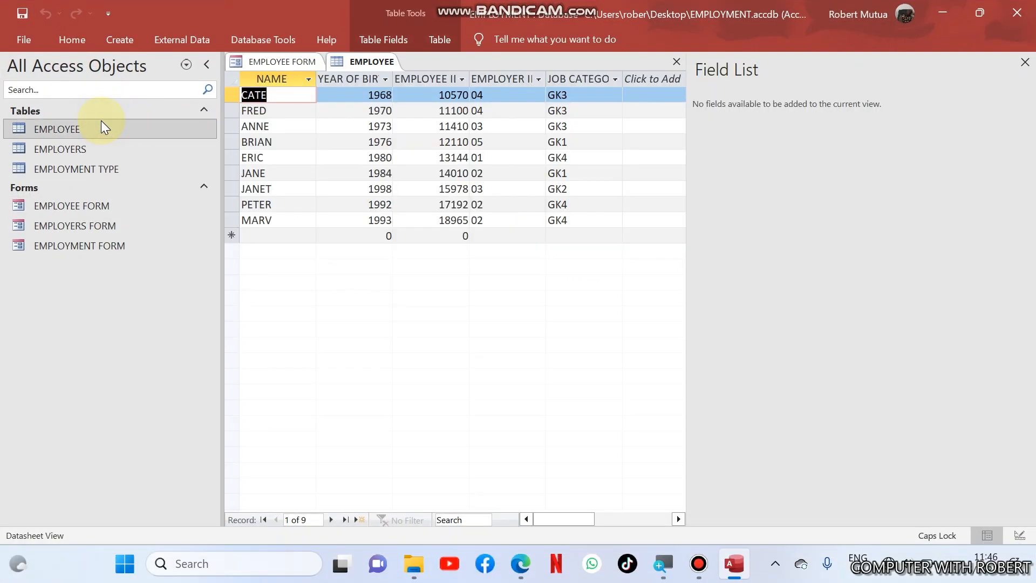
double_click(77, 150)
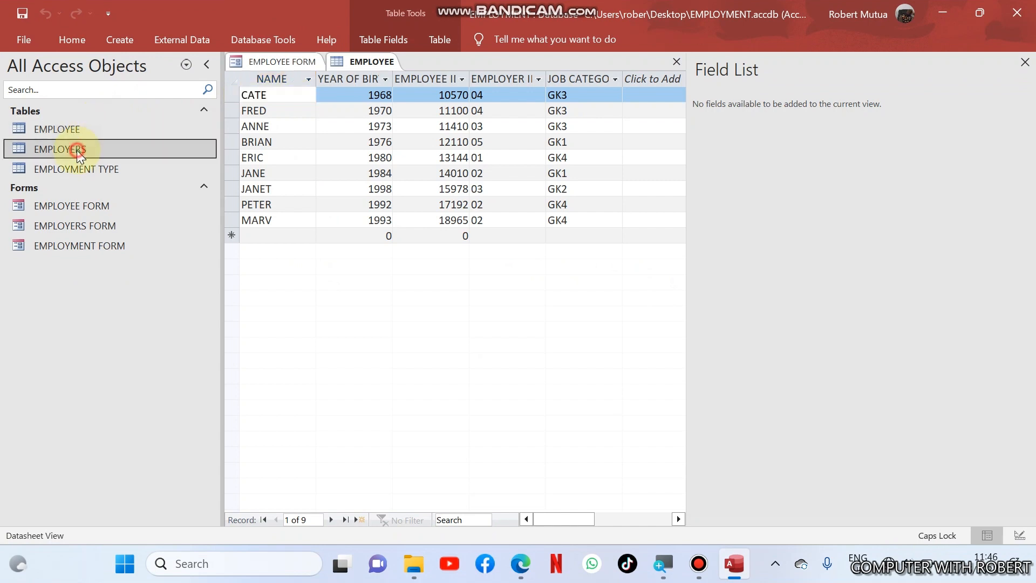
double_click(76, 168)
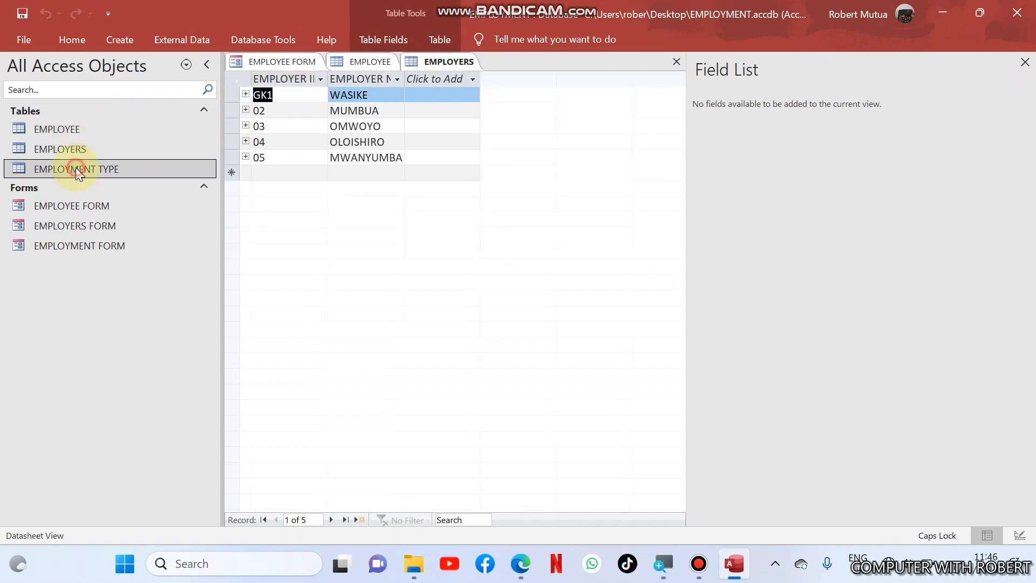
- Open the database's relationships layout
click(270, 39)
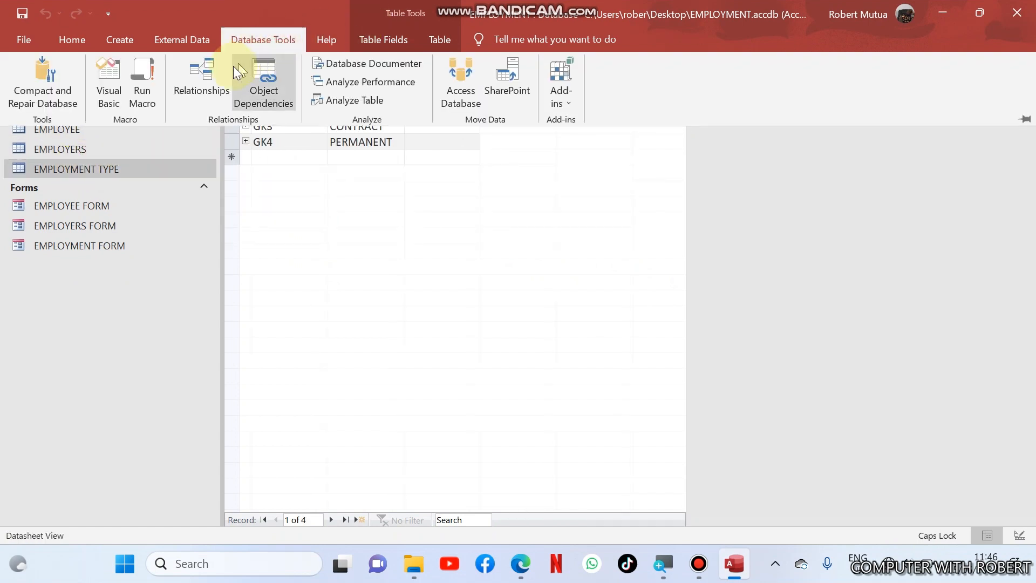
- Open the database's table relationships diagram and close all open database objects
click(218, 78)
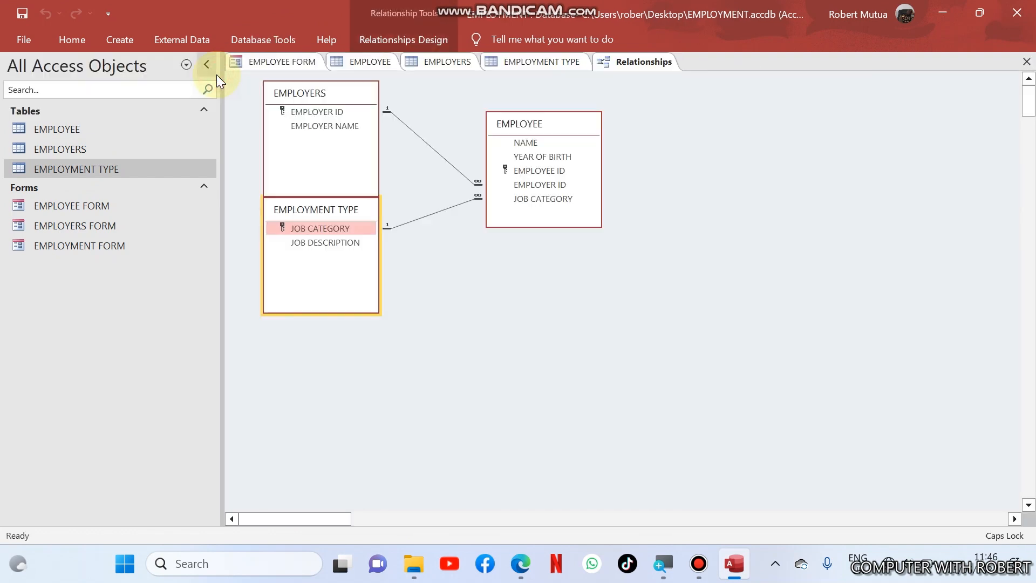
right_click(651, 66)
click(670, 116)
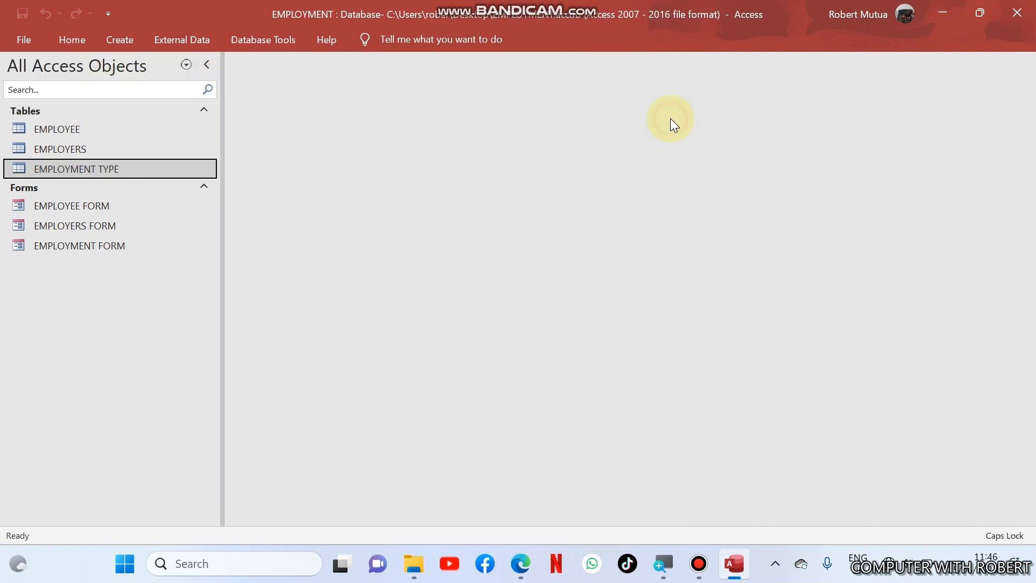
- Switch to KCSE 2011 P2.pdf in Edge and read the EMPLOYMENT database questions (a) to (d) on page 3
click(531, 553)
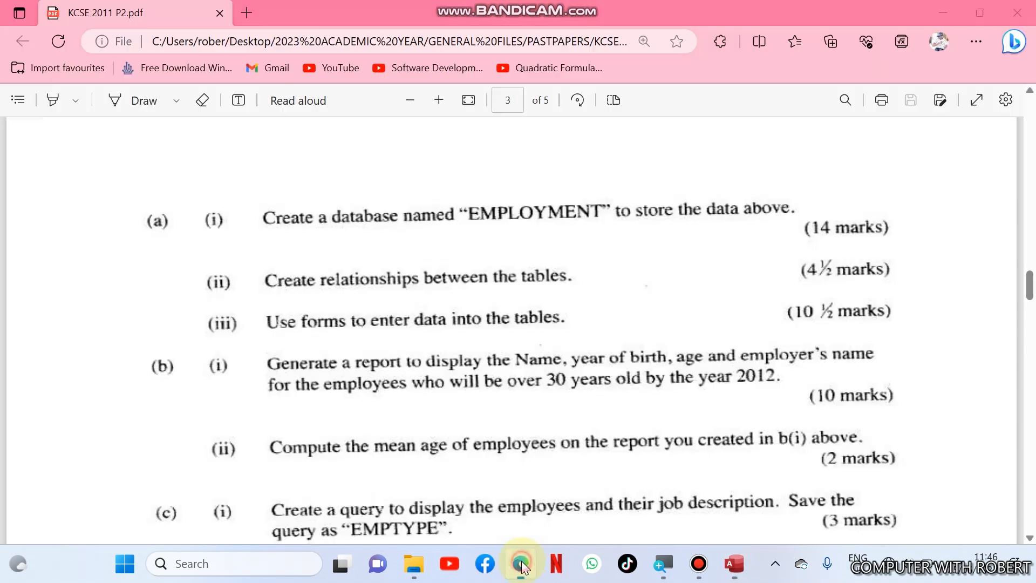
scroll(326, 368, down, 1)
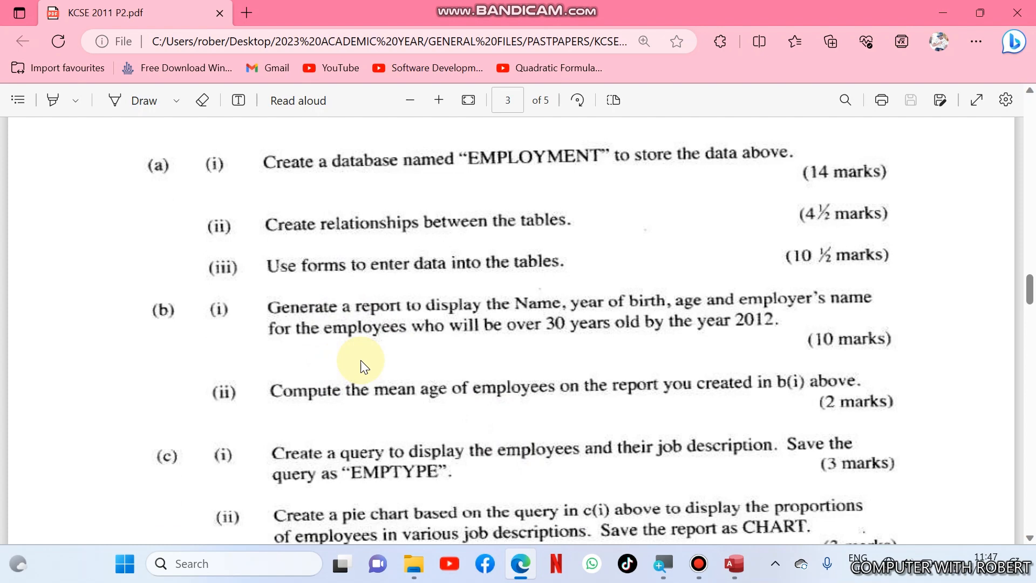
scroll(365, 367, down, 2)
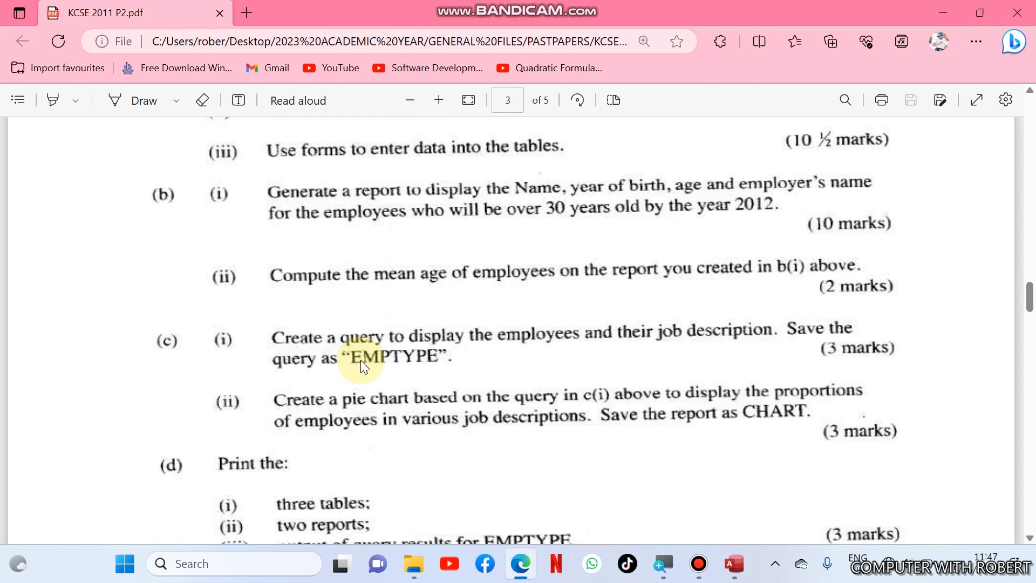
scroll(365, 367, up, 1)
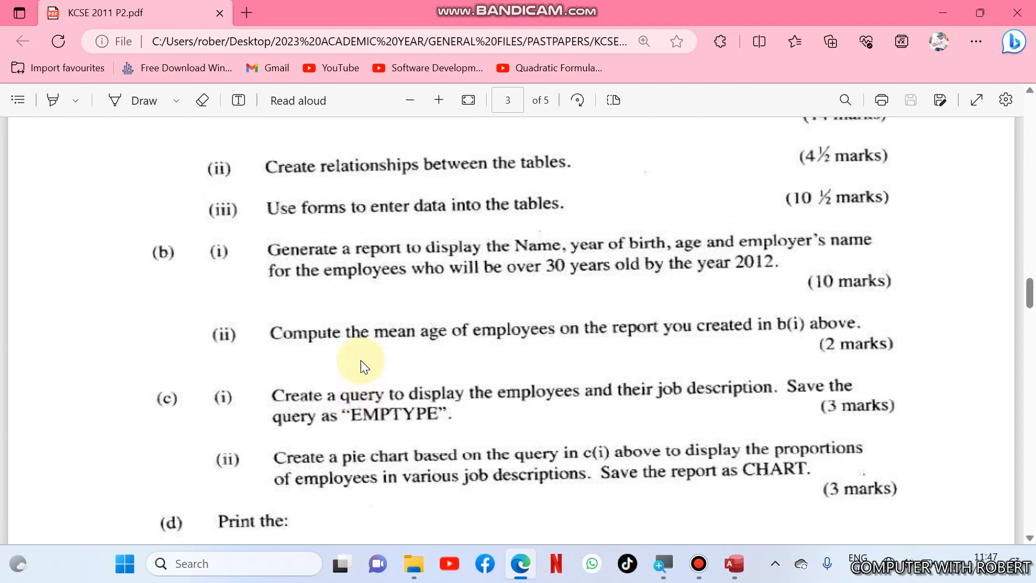
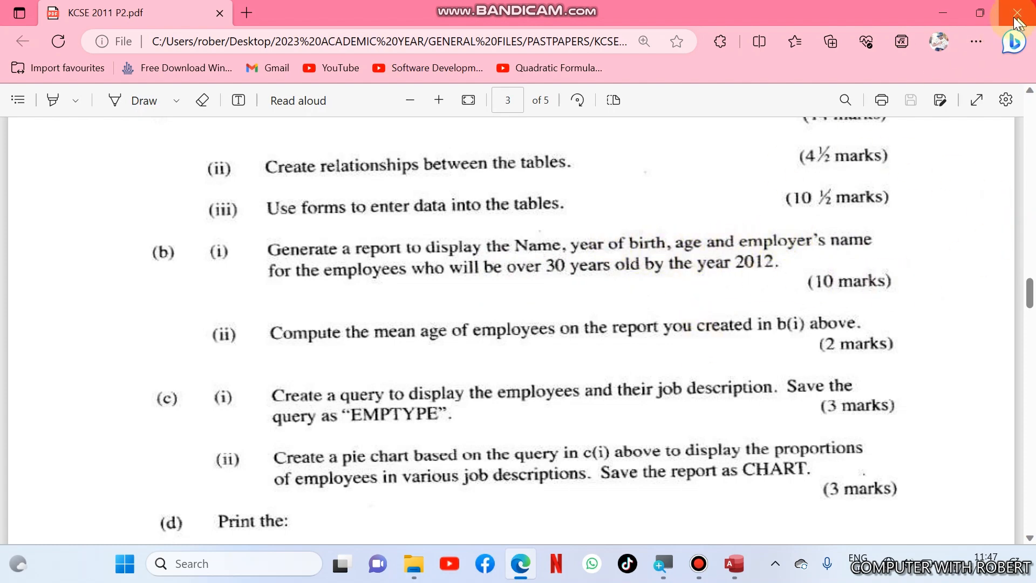
- Restore the Edge and Access windows from full size so question (b)(i) of the PDF is readable above the database
double_click(813, 3)
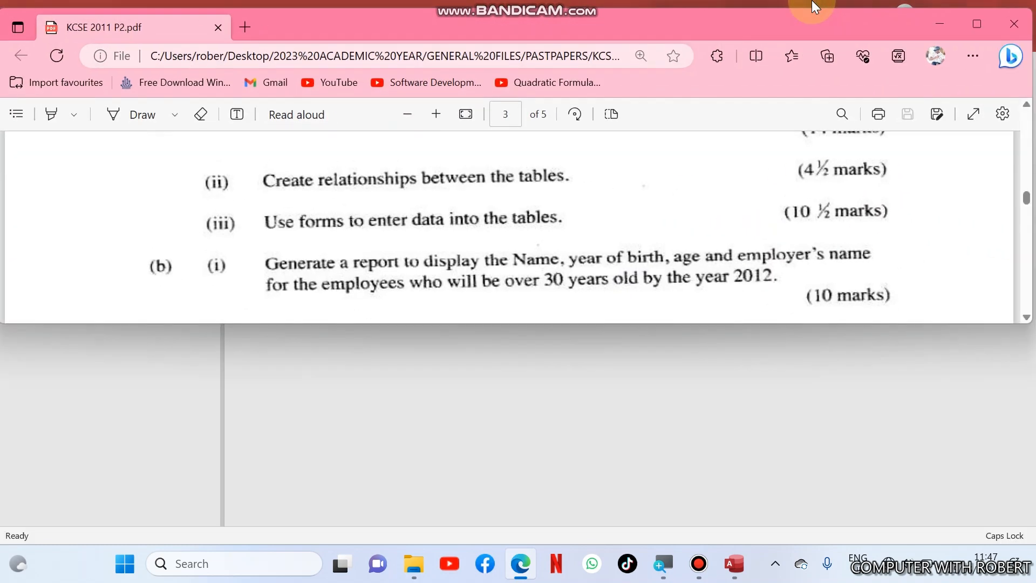
click(579, 419)
double_click(578, 6)
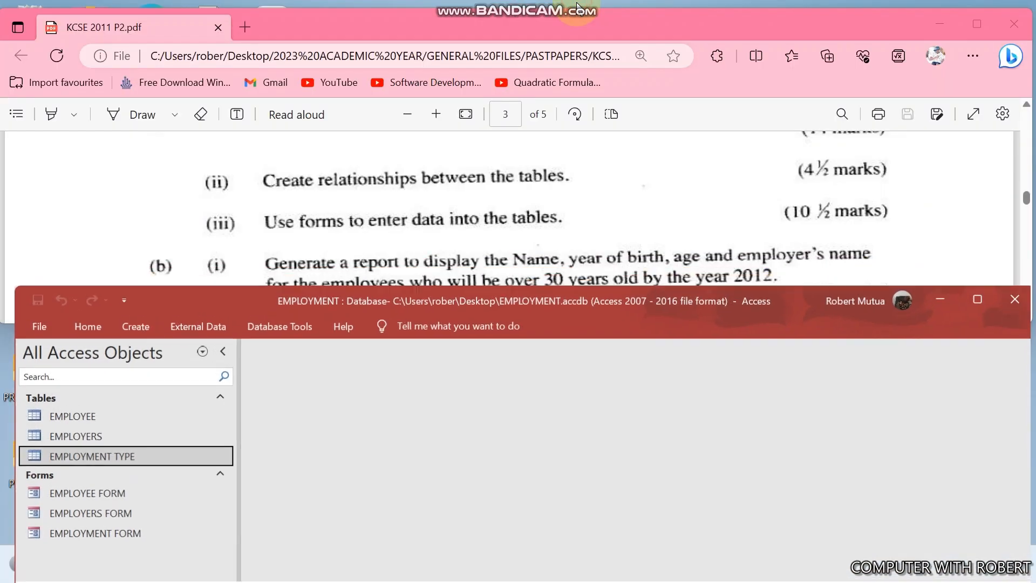
click(501, 233)
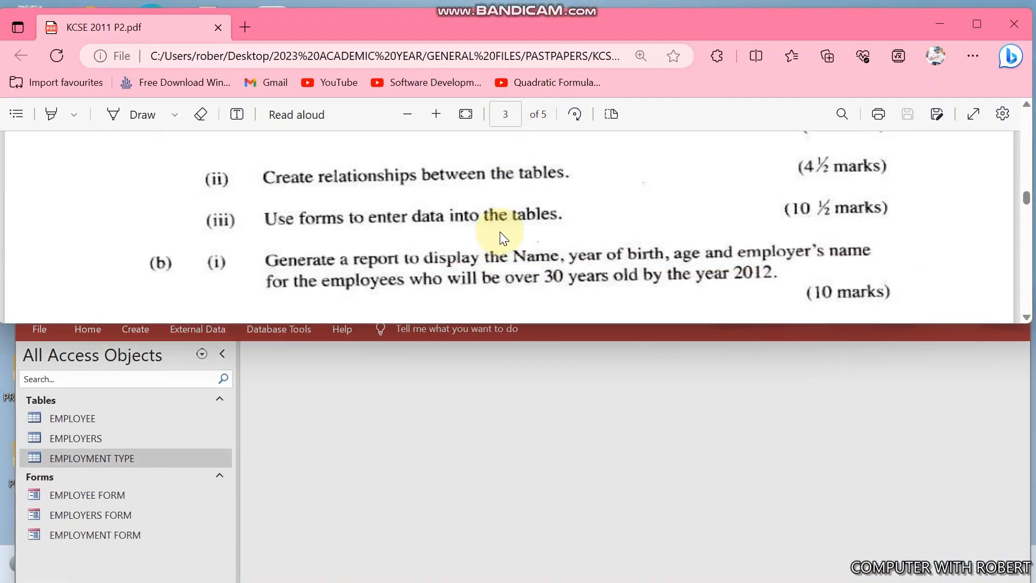
scroll(502, 237, down, 1)
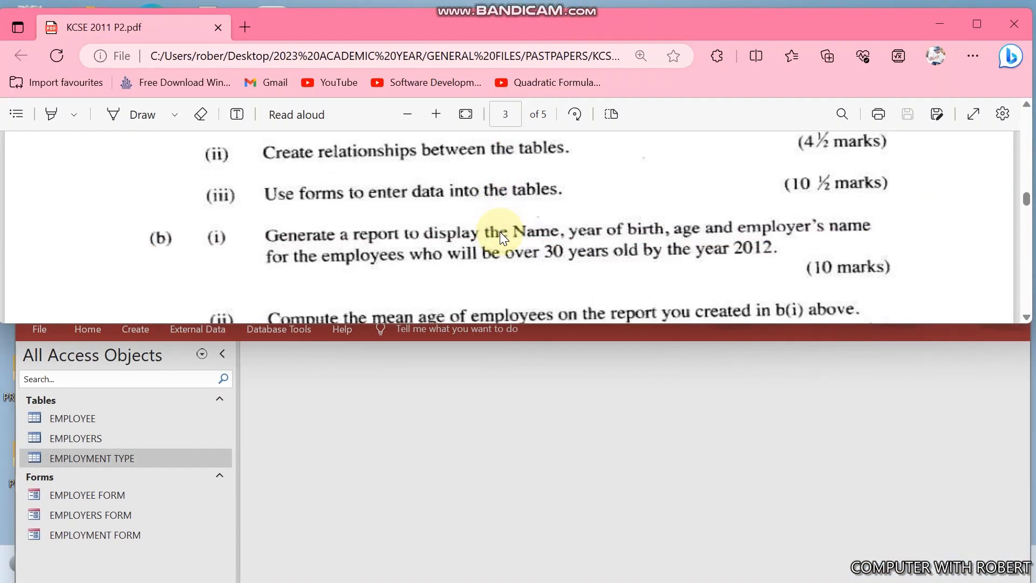
click(425, 478)
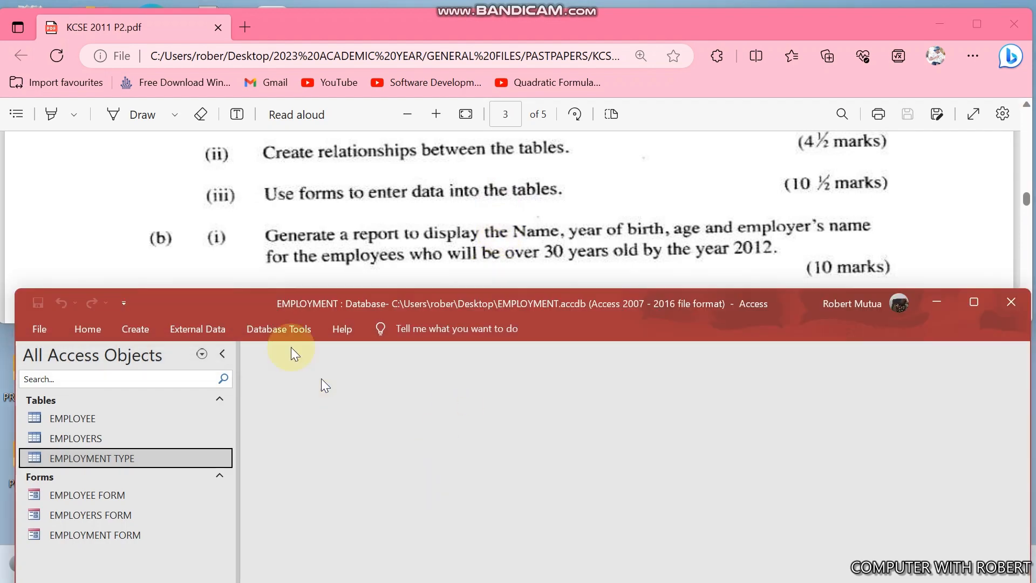
- Start a Simple Query Wizard query and add the NAME and YEAR OF BIRTH fields from the EMPLOYEE table
click(144, 326)
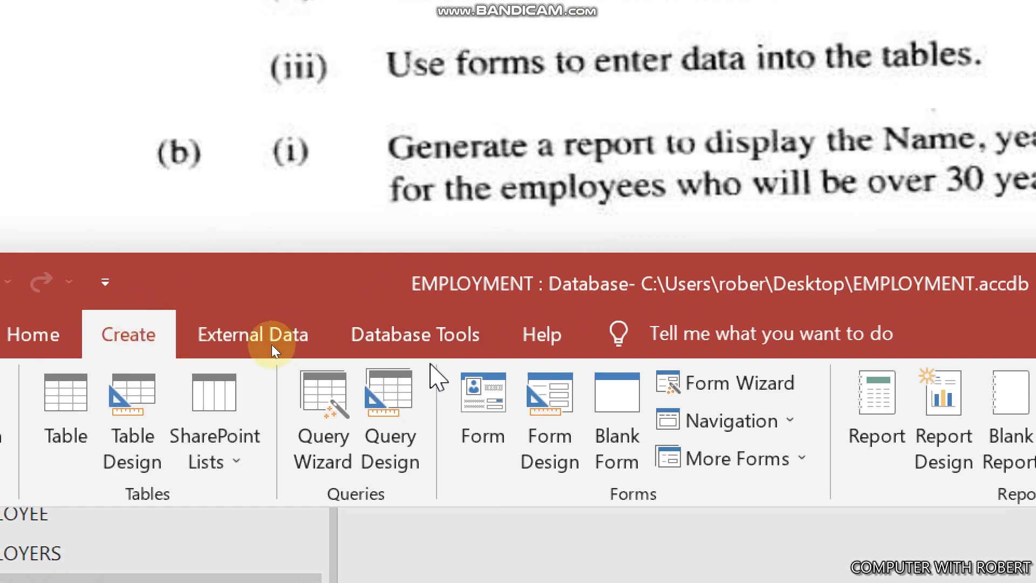
click(327, 397)
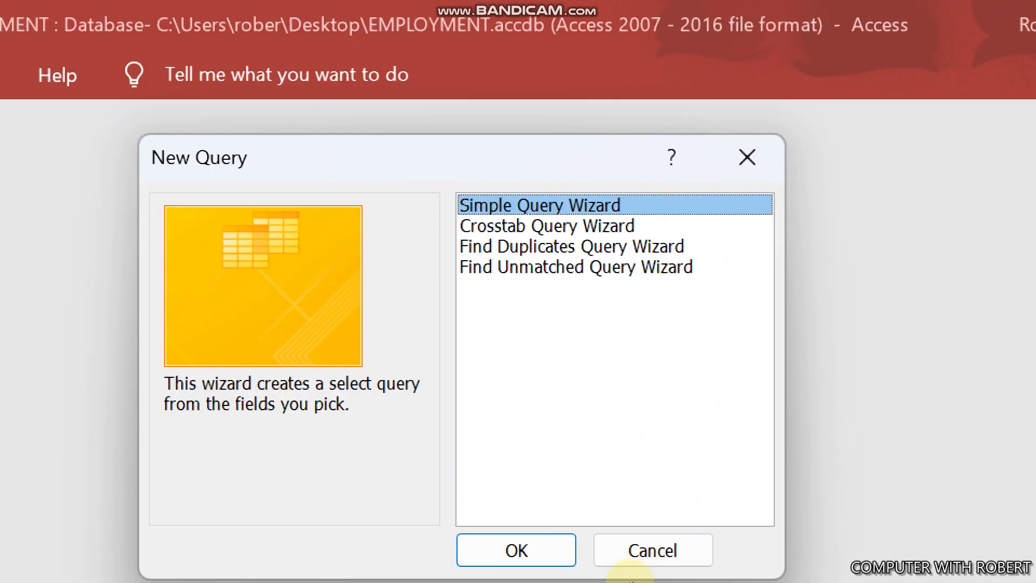
click(518, 548)
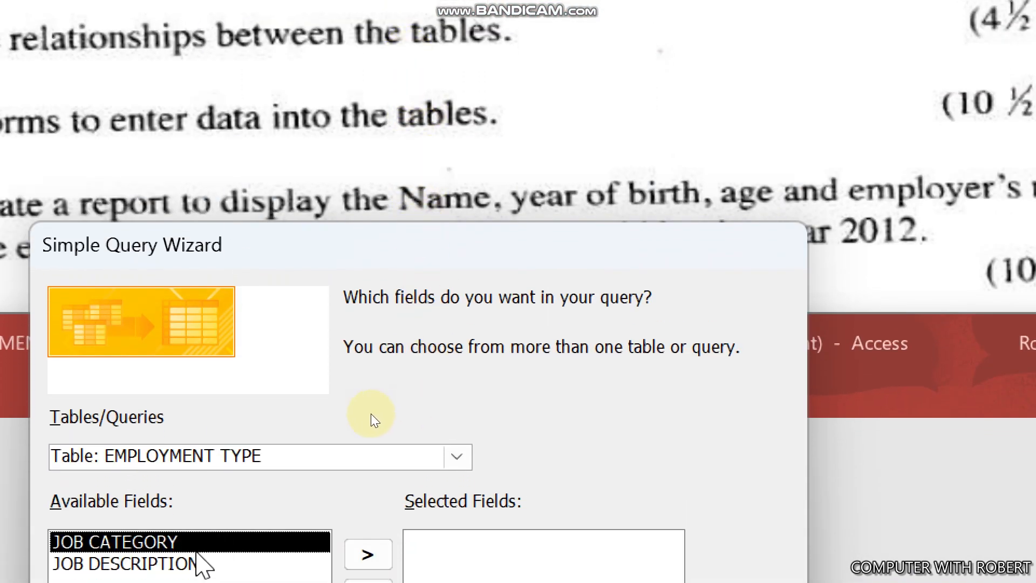
click(459, 446)
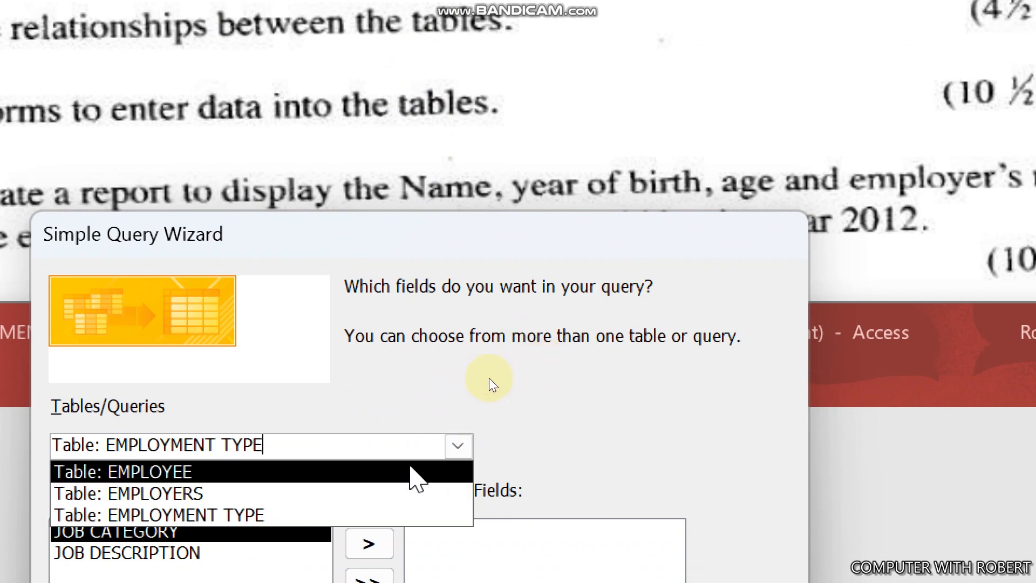
click(310, 479)
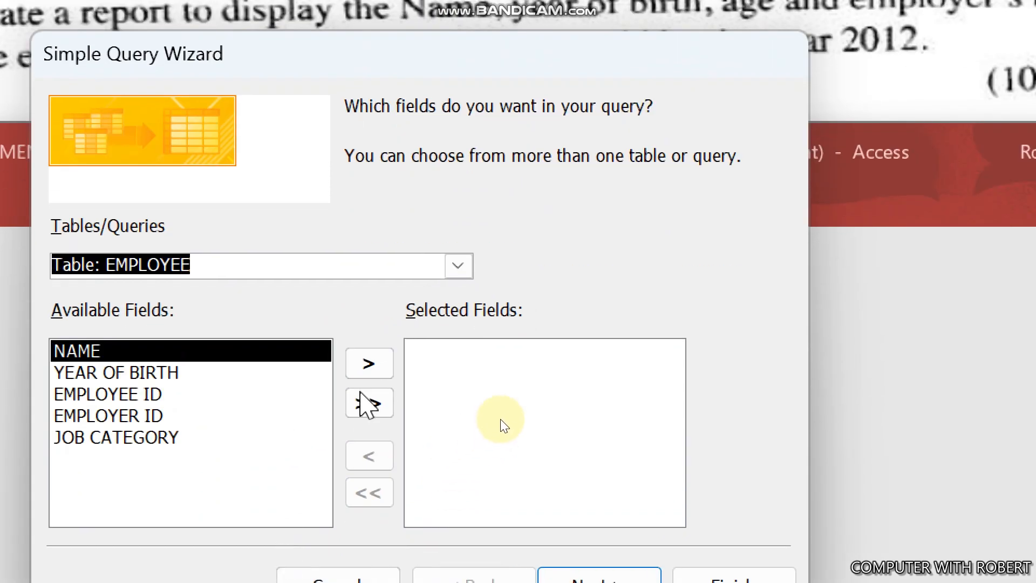
click(369, 544)
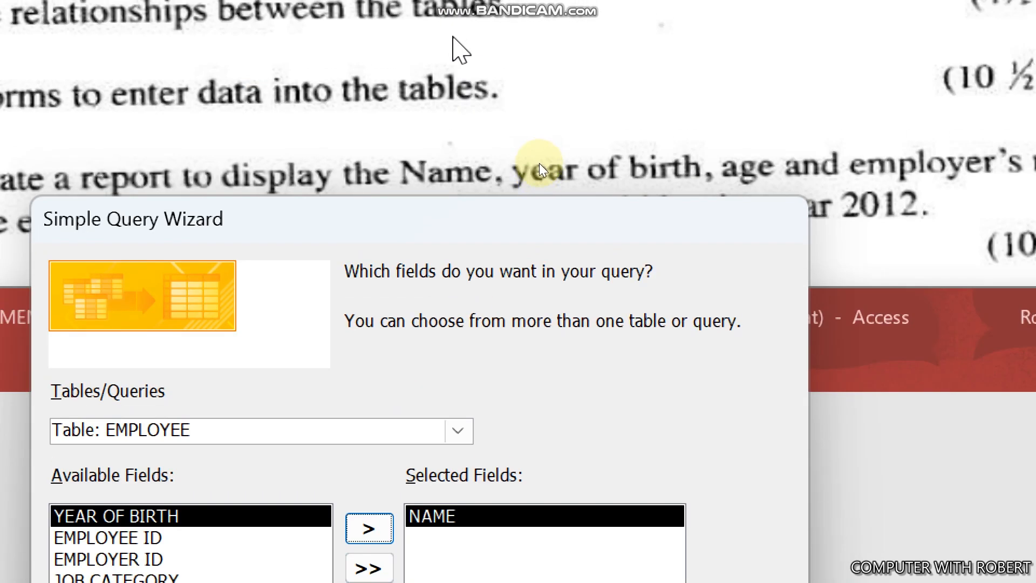
click(374, 531)
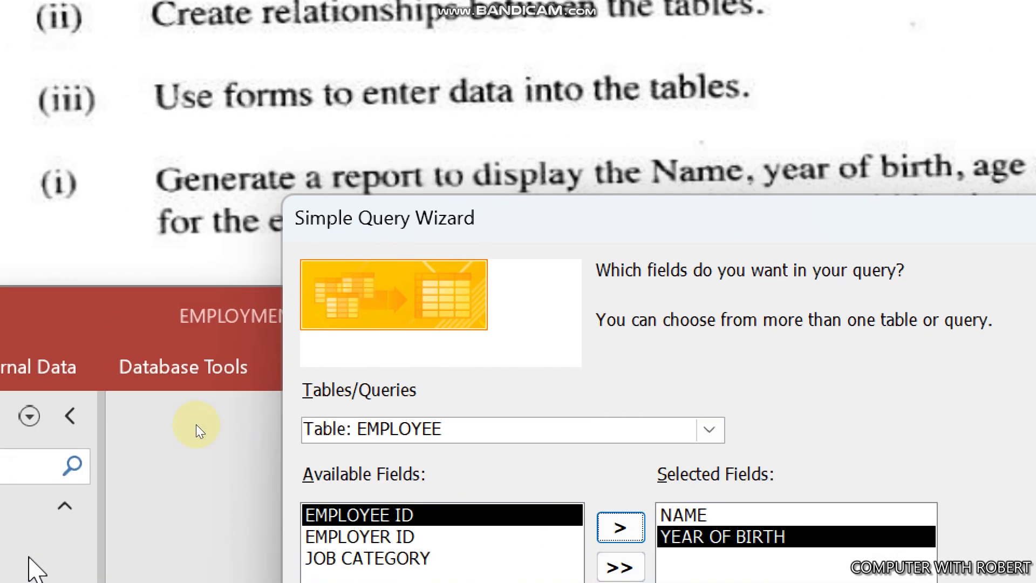
- Add the EMPLOYER NAME field from the EMPLOYERS table to the query and proceed to the wizard's title page
click(222, 431)
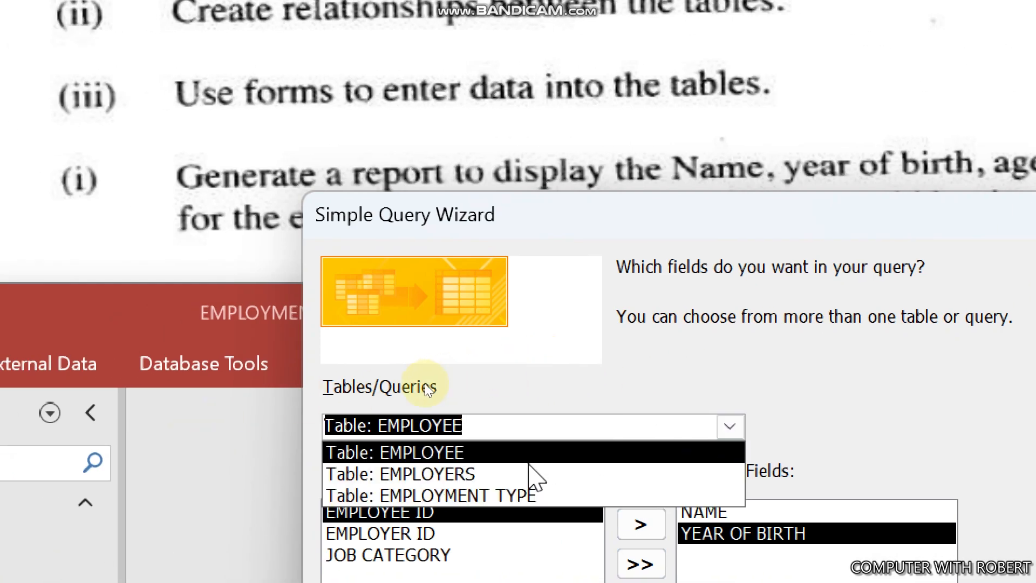
click(459, 474)
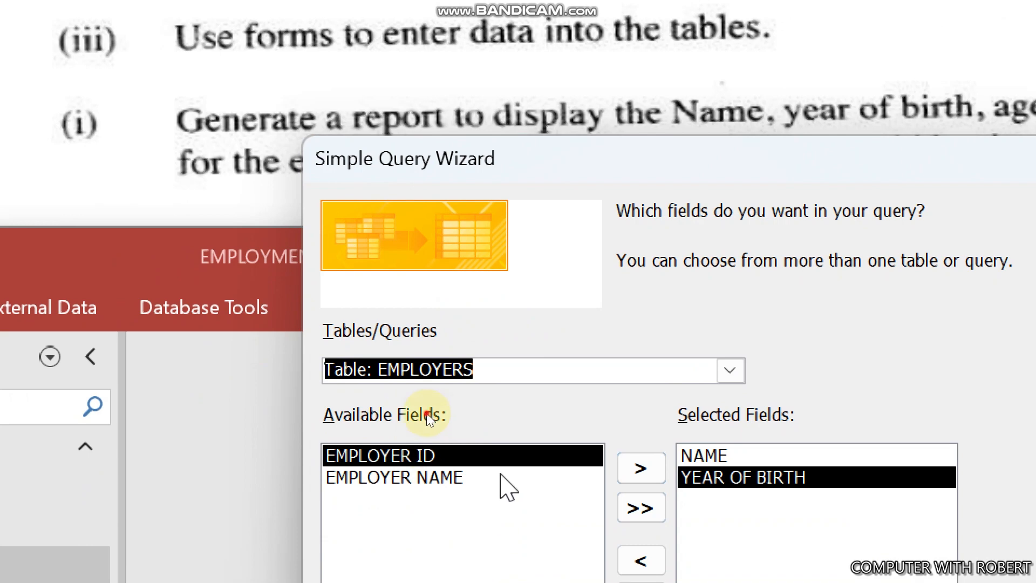
click(574, 477)
click(641, 469)
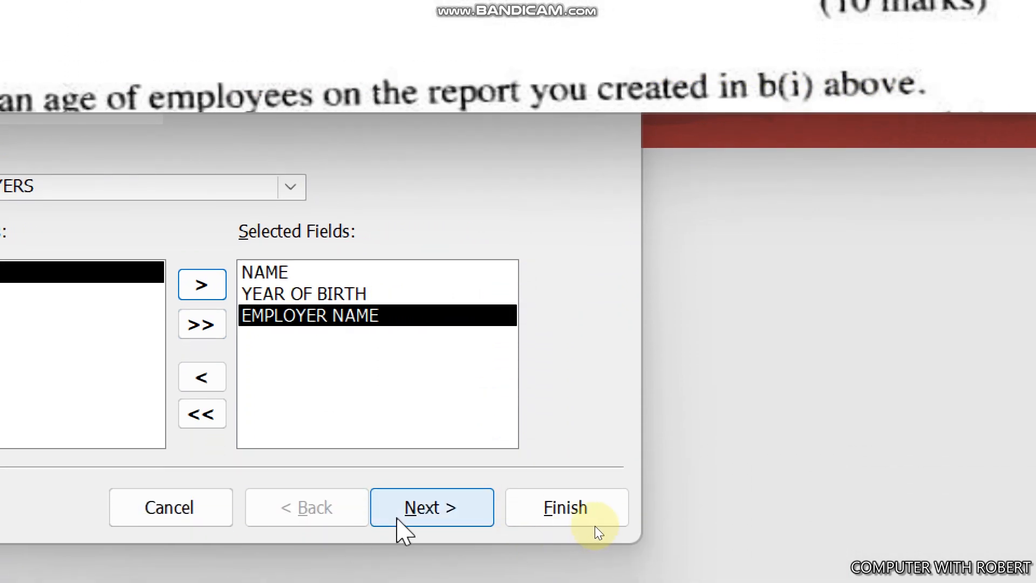
click(427, 507)
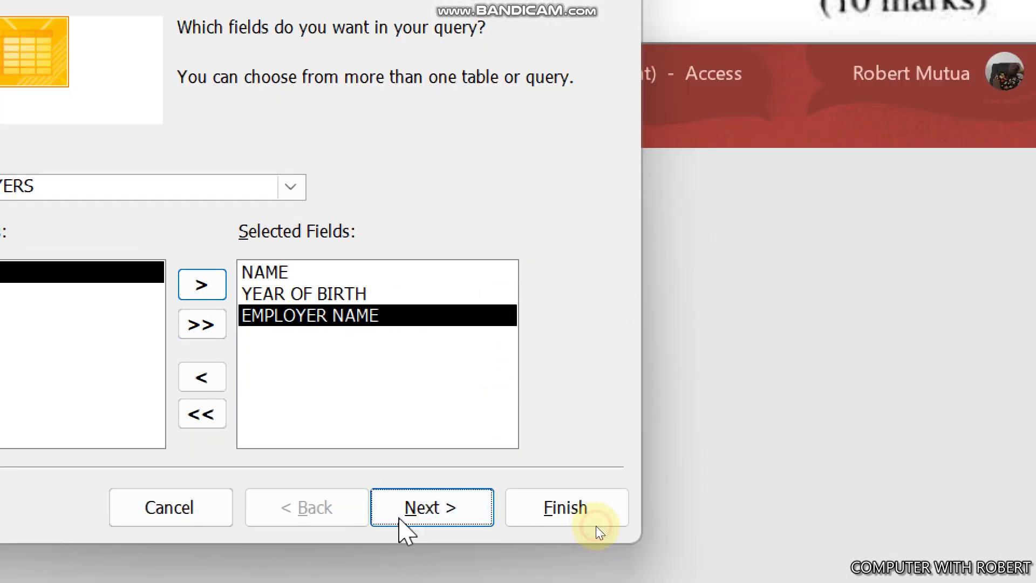
click(427, 507)
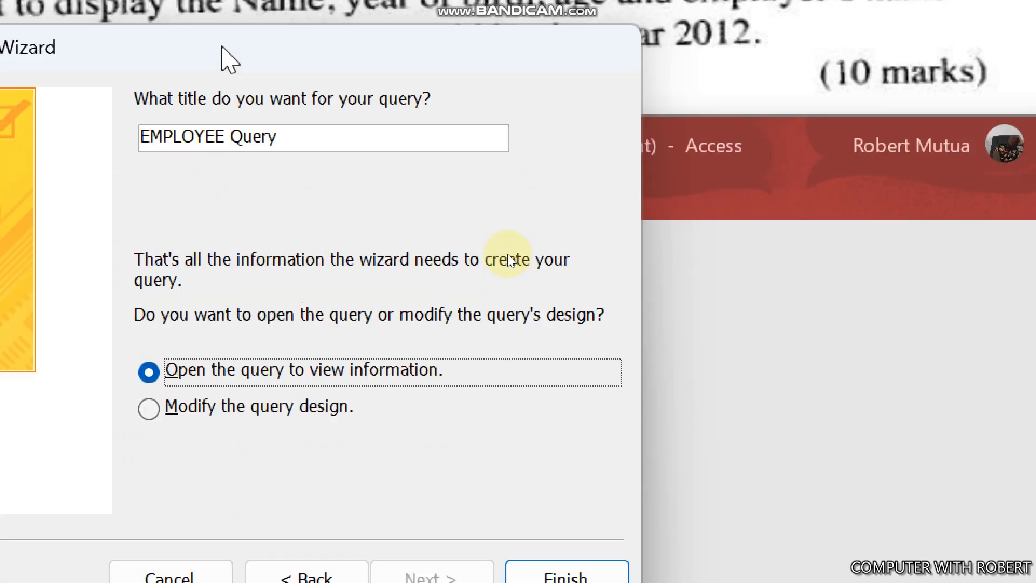
- Title the query AGEQ and finish the wizard, opening the query to view information
click(313, 66)
key(BackSpace)
key(BackSpace)
key(BackSpace)
key(BackSpace)
key(BackSpace)
key(BackSpace)
key(BackSpace)
key(BackSpace)
key(BackSpace)
key(BackSpace)
key(BackSpace)
key(BackSpace)
key(BackSpace)
key(BackSpace)
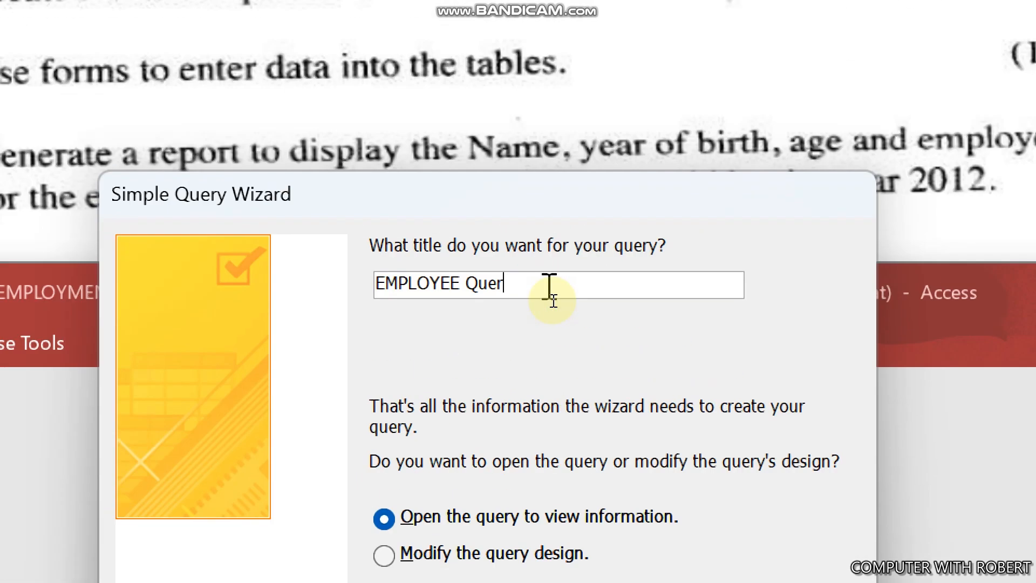
text(AGEQ)
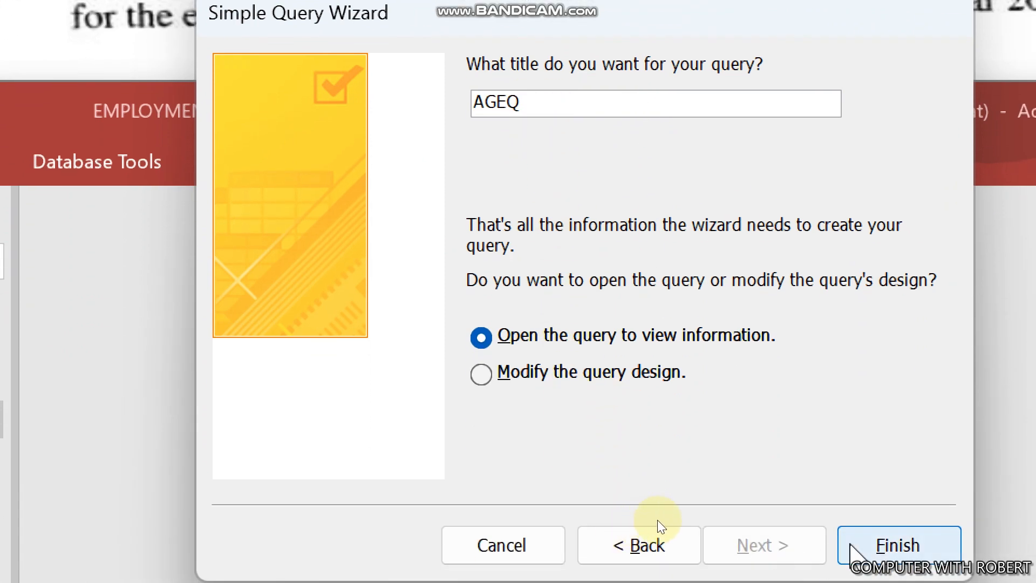
click(859, 564)
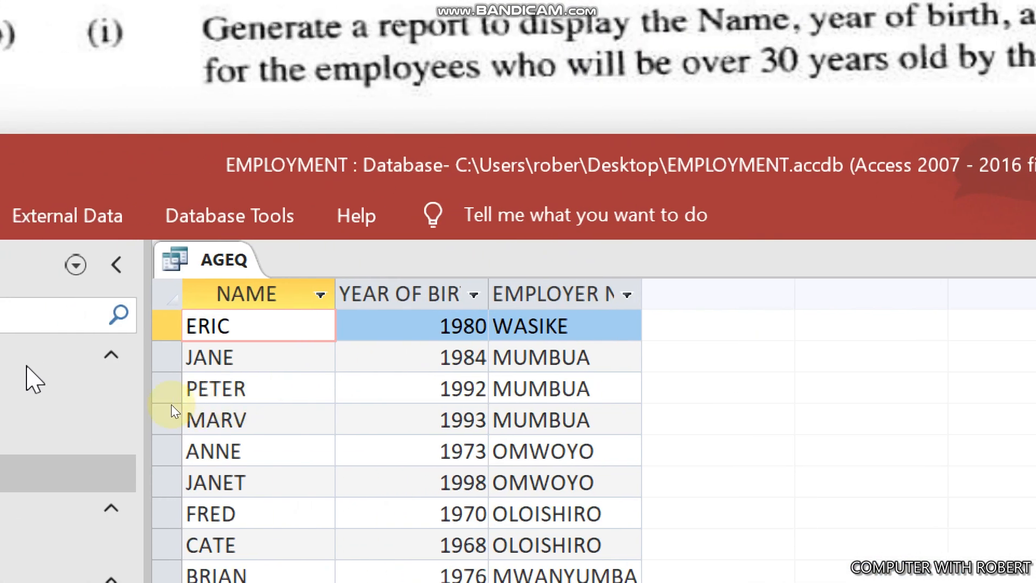
- Open the AGEQ query in Design View
right_click(219, 257)
click(313, 417)
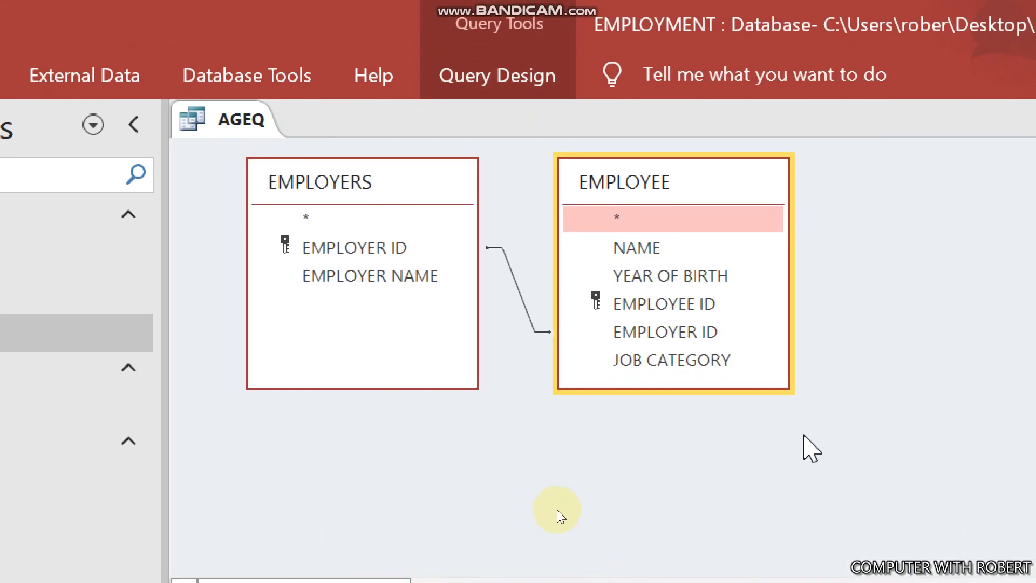
click(527, 527)
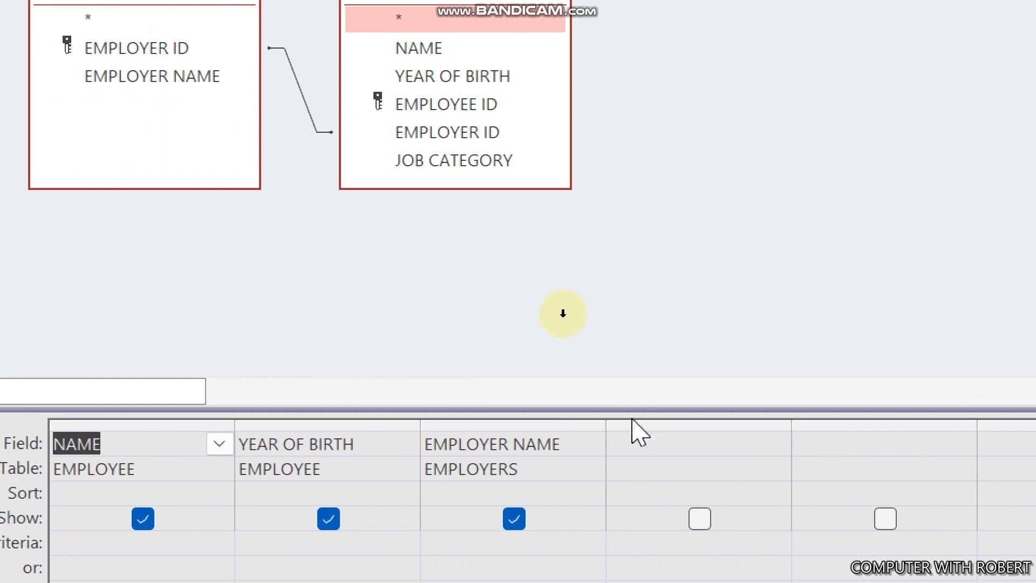
- Add the calculated field AGE:2012-[YEAR OF BIRTH] in the first empty column of the query, widen that column and run the query
click(630, 440)
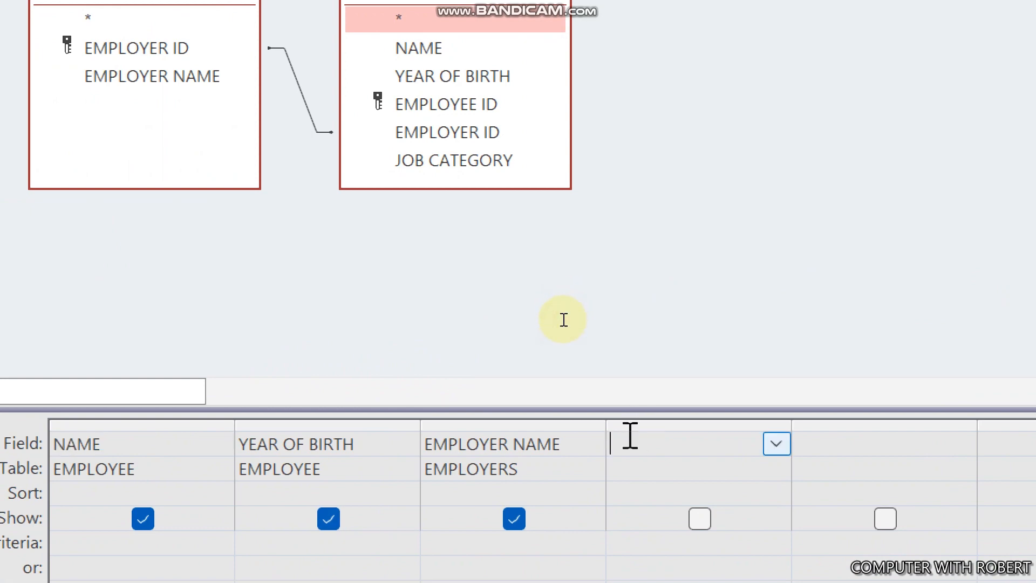
text(AGE:)
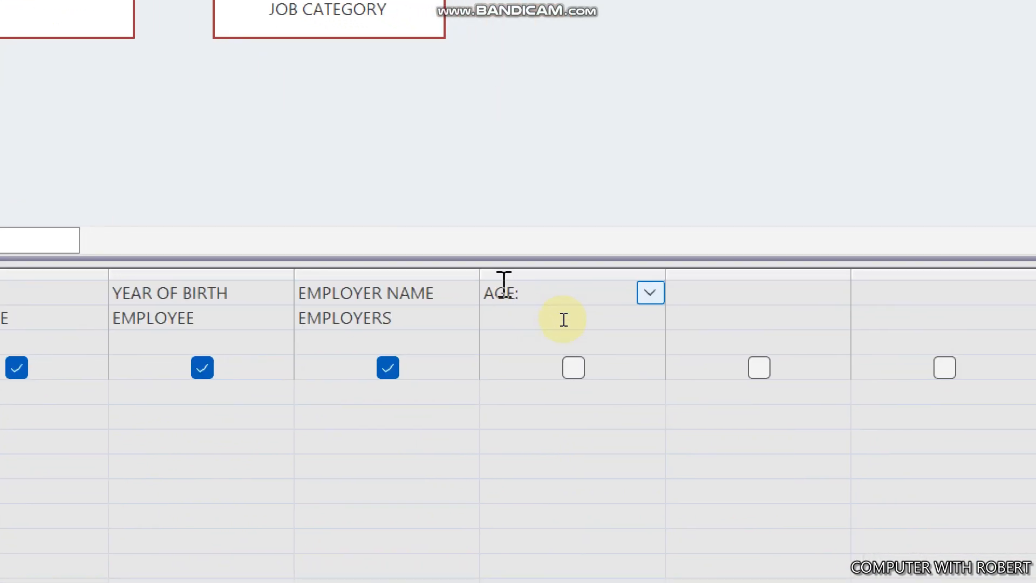
text(2012-)
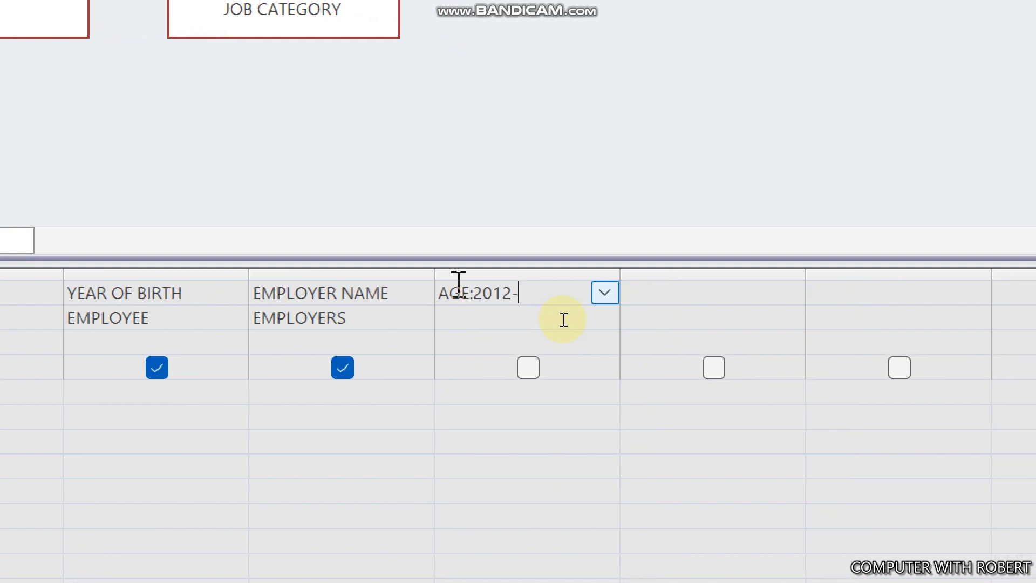
text([)
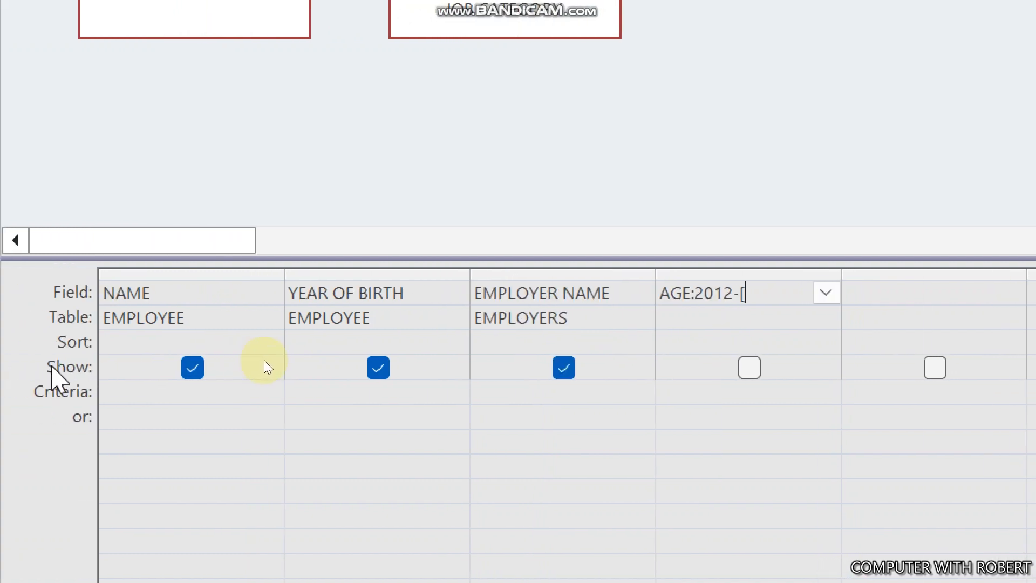
text(YEAR)
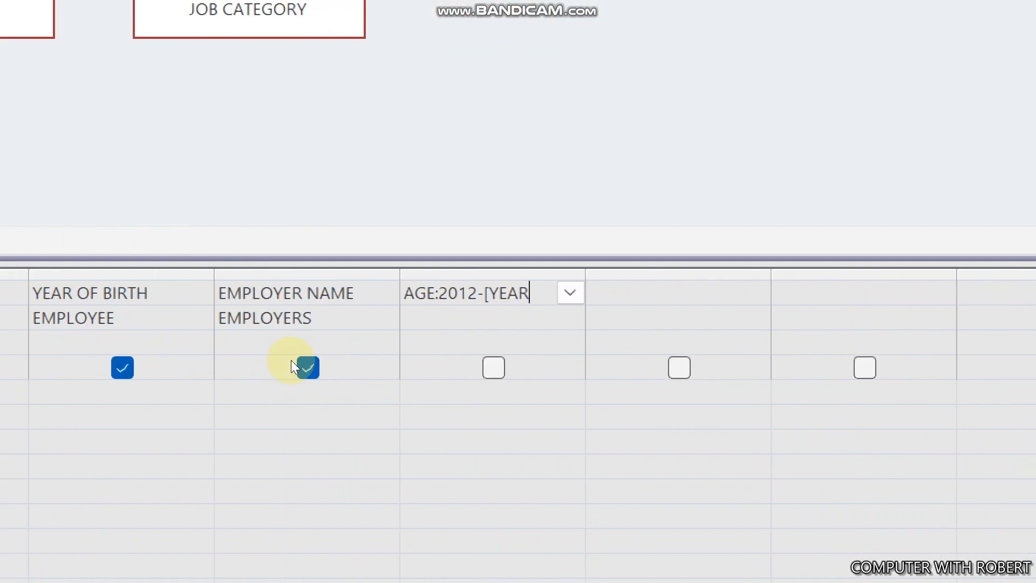
text( OF B)
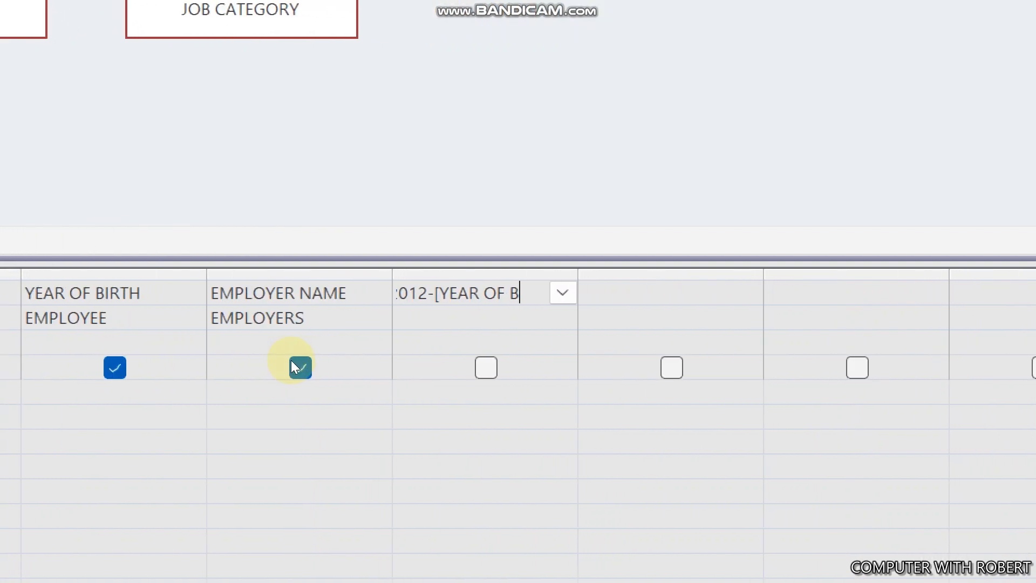
text(IRTH)
text(])
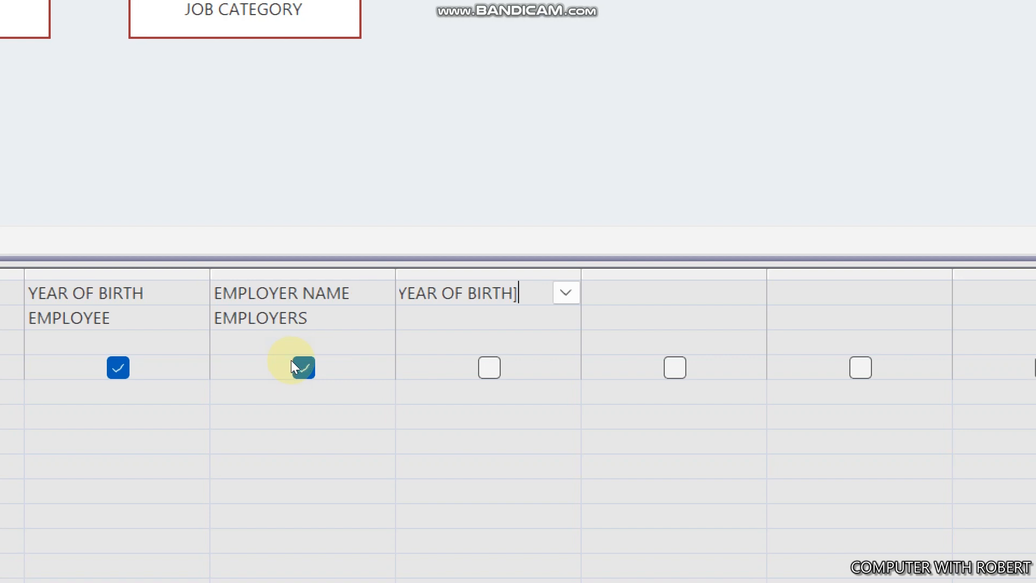
drag(583, 271, 736, 265)
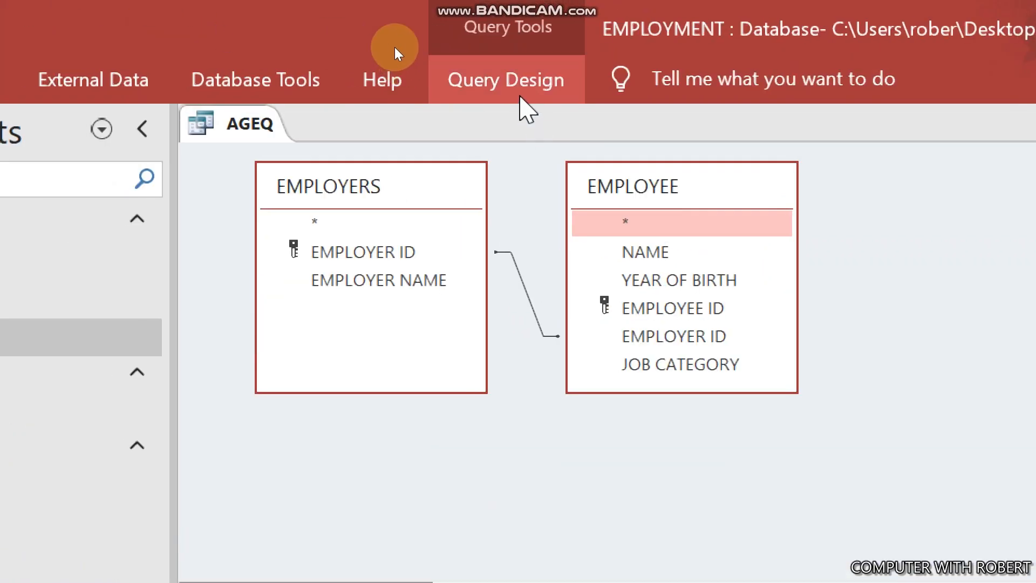
click(437, 87)
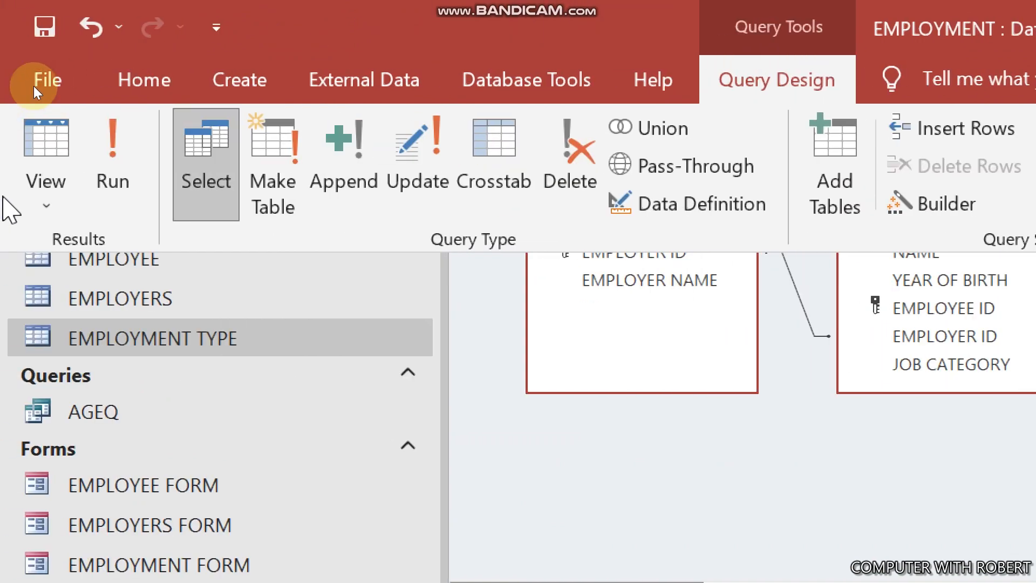
click(114, 166)
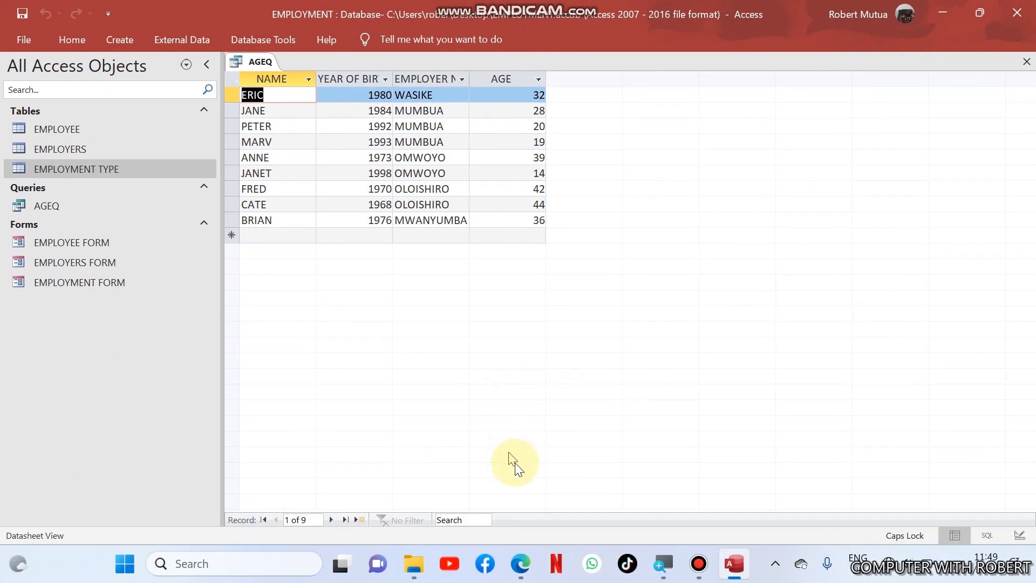
- Switch to the exam PDF in Edge, maximize it to reread question (b)(i), and return to Access
click(522, 564)
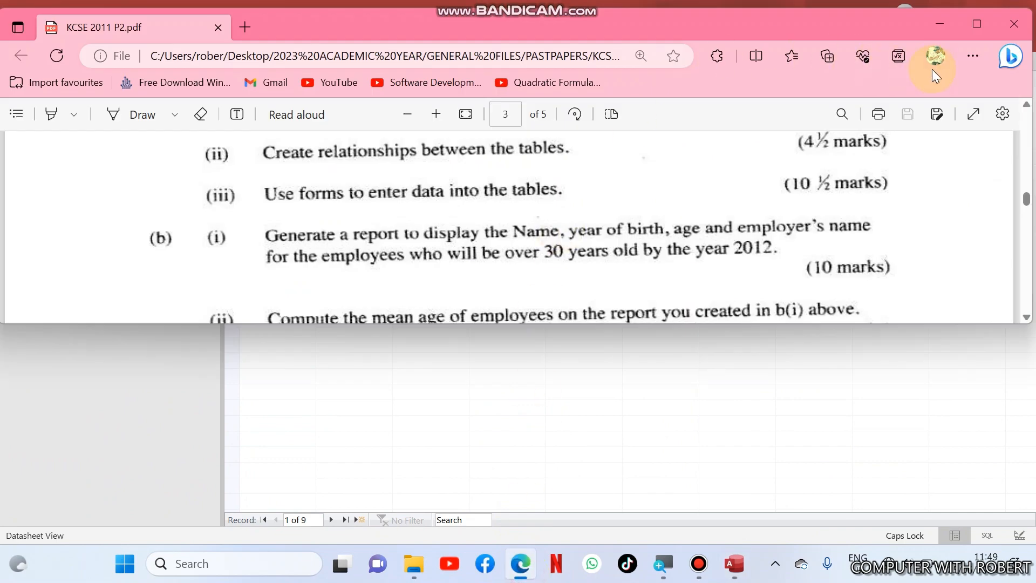
click(987, 16)
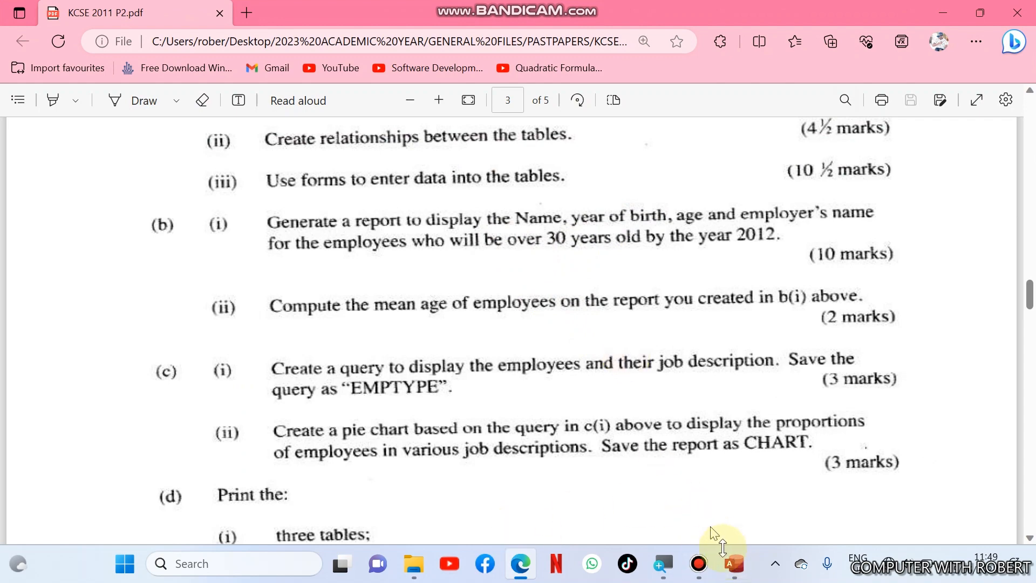
click(734, 565)
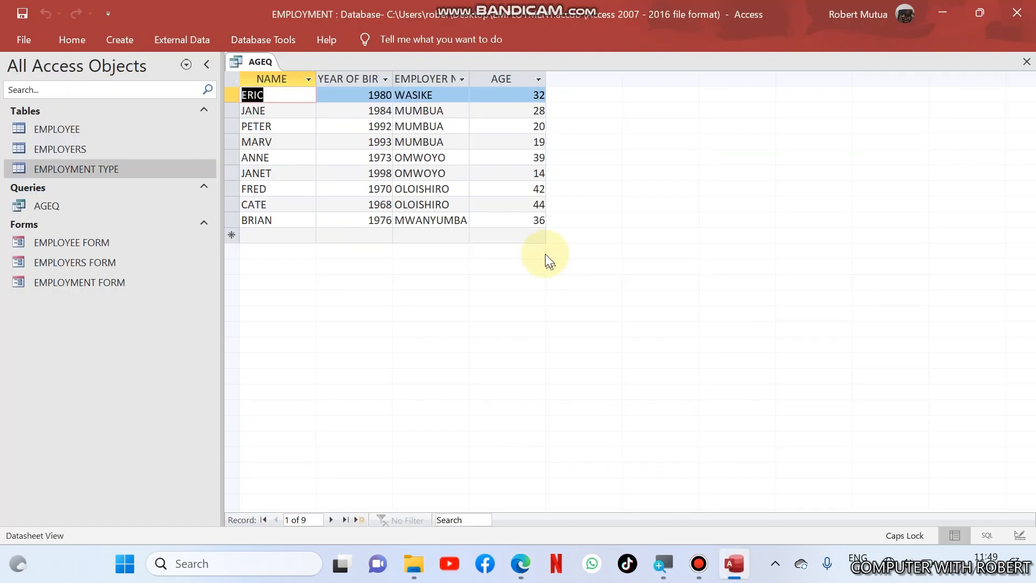
- Go through the AGE column record by record, checking which employees are over 30
click(517, 97)
key(Down)
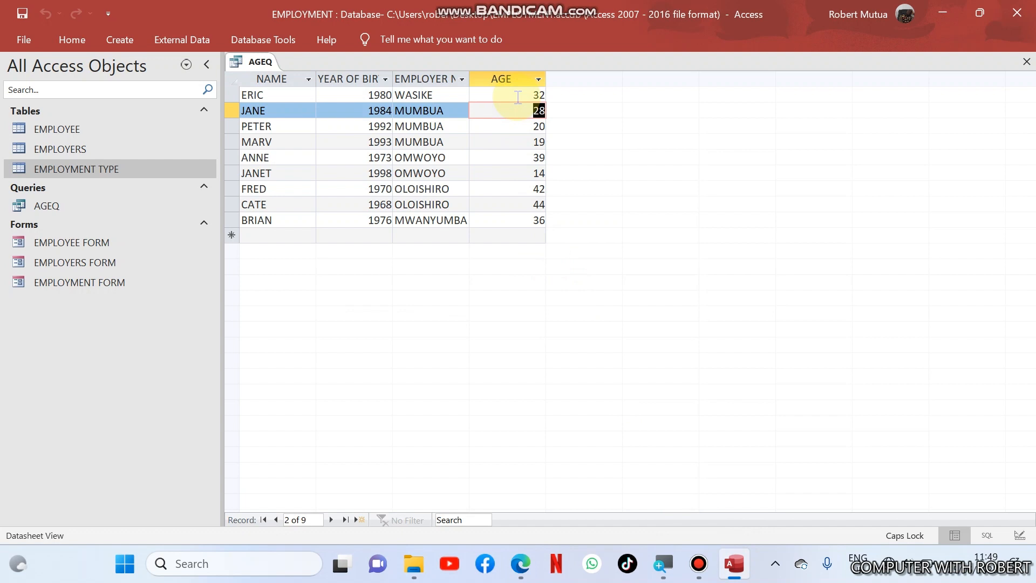
key(Up)
key(Down)
key(Down)
key(Down)
key(Down)
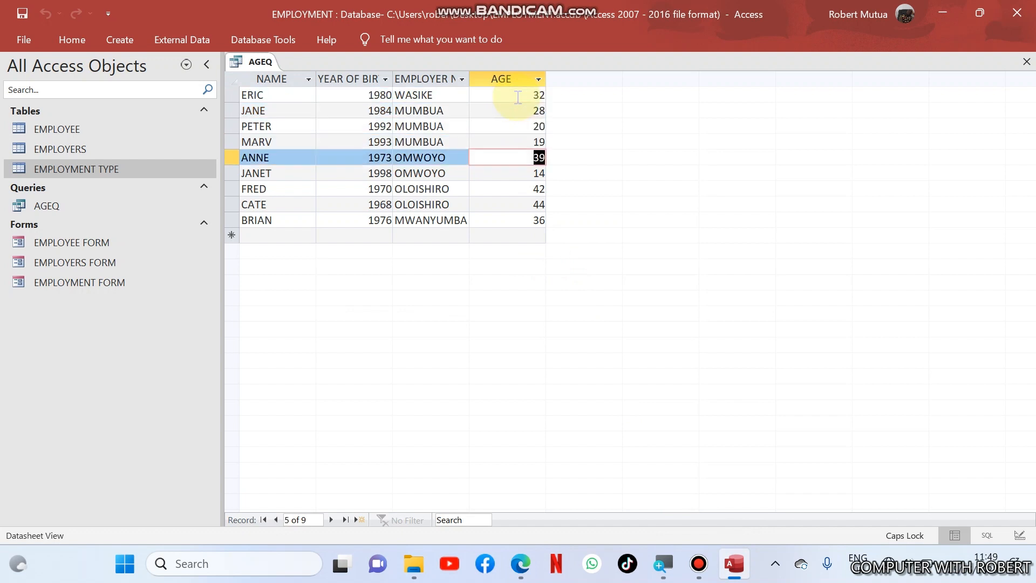
key(Down)
key(Down)
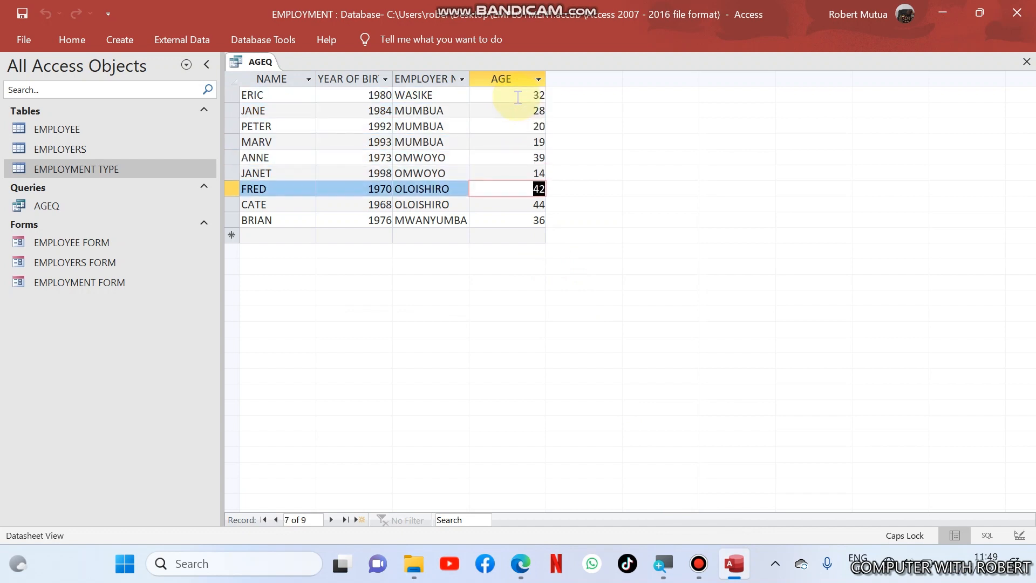
key(Down)
key(Down)
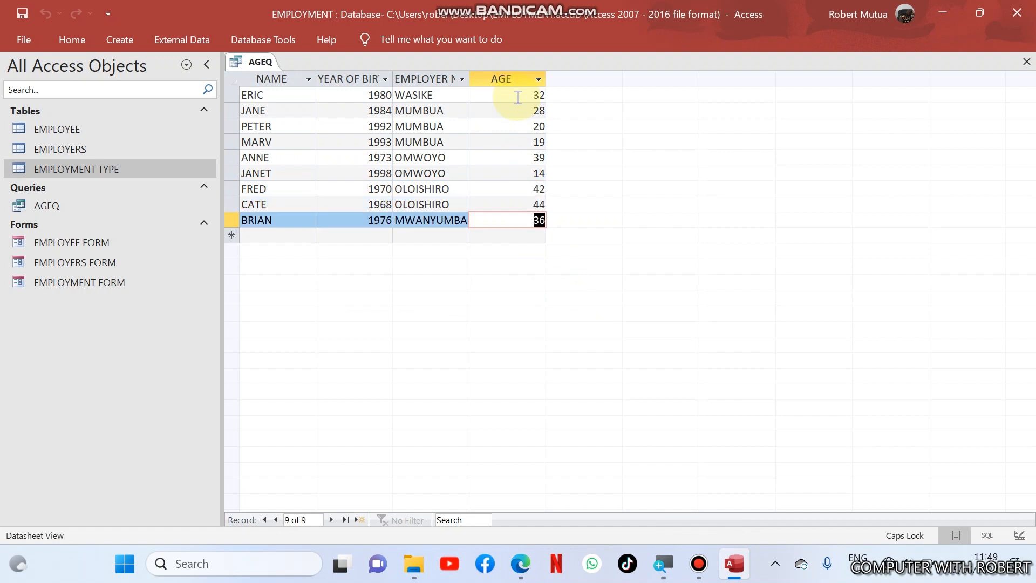
- Return AGEQ to Design View, set the AGE field's criteria to >30 and run the query
right_click(254, 67)
click(301, 136)
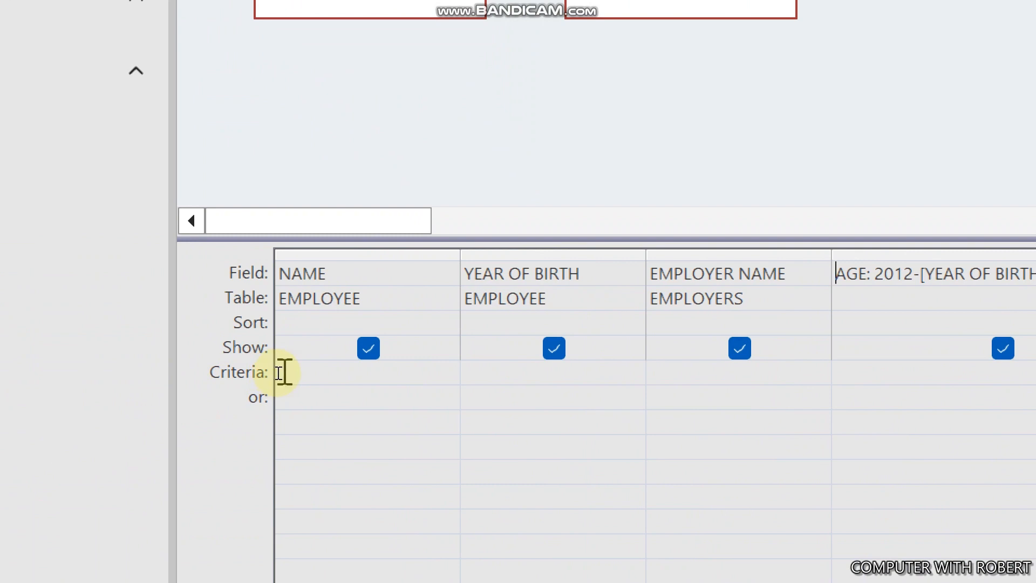
click(277, 372)
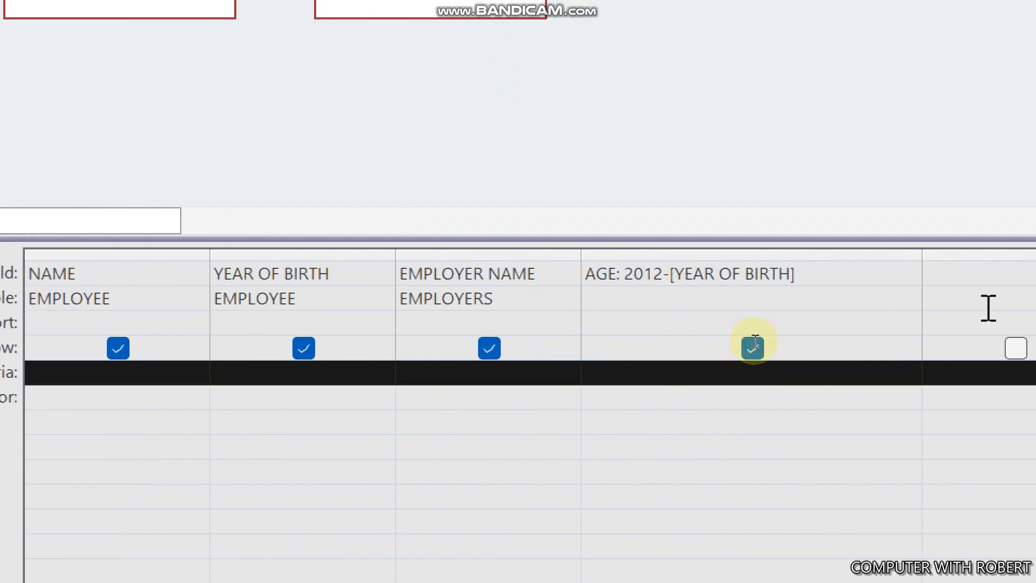
click(570, 372)
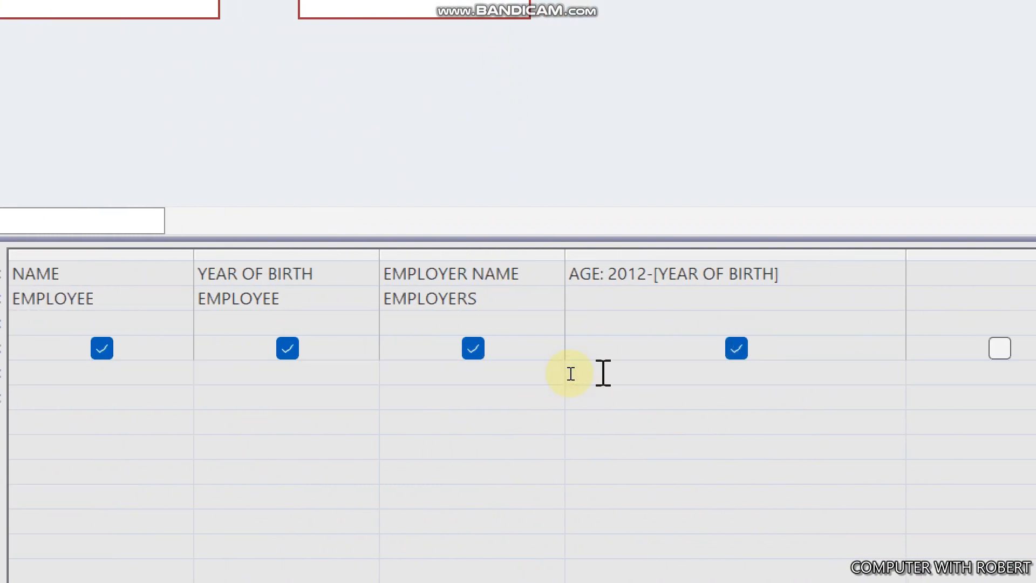
text(>30)
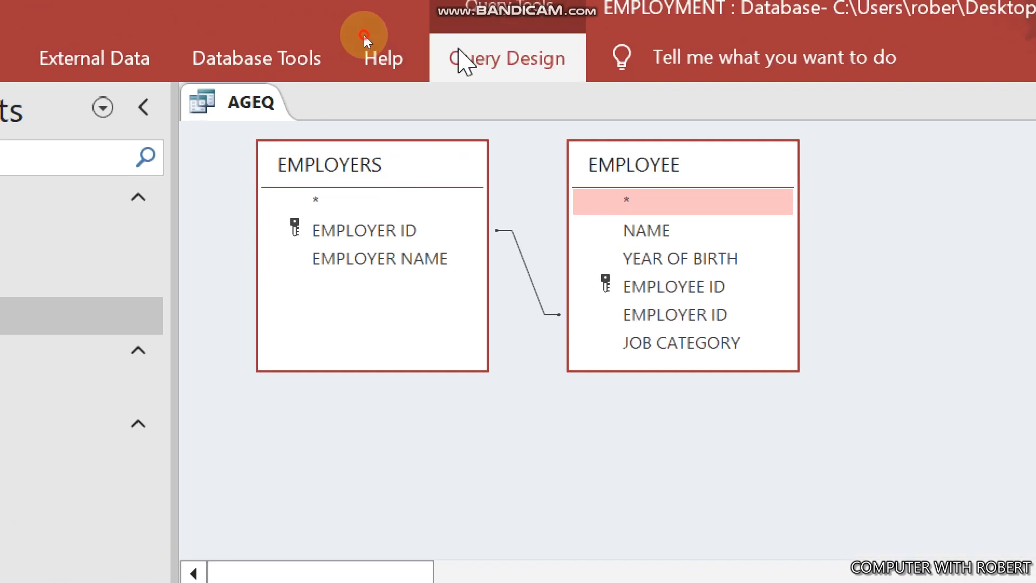
click(470, 56)
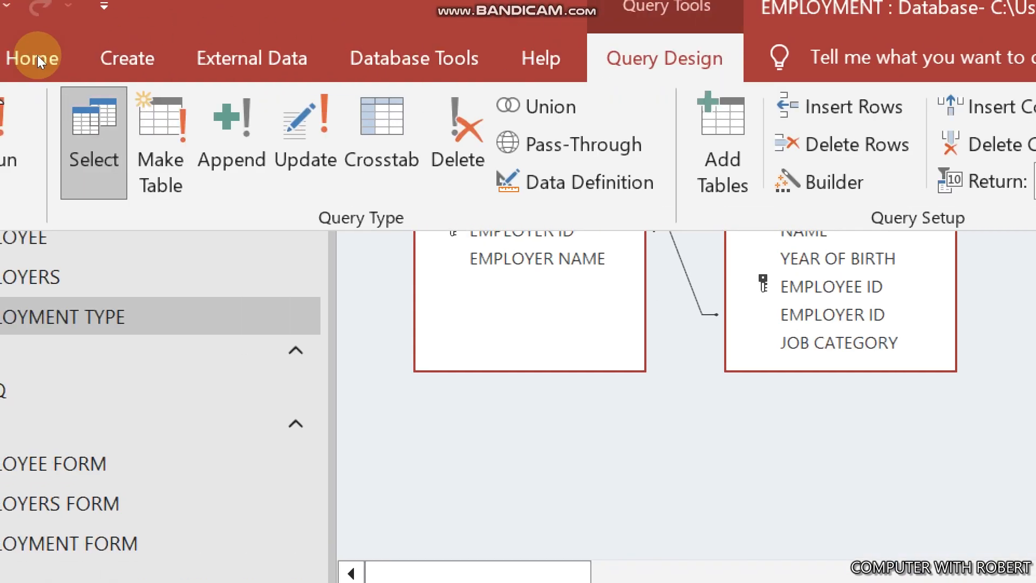
click(4, 108)
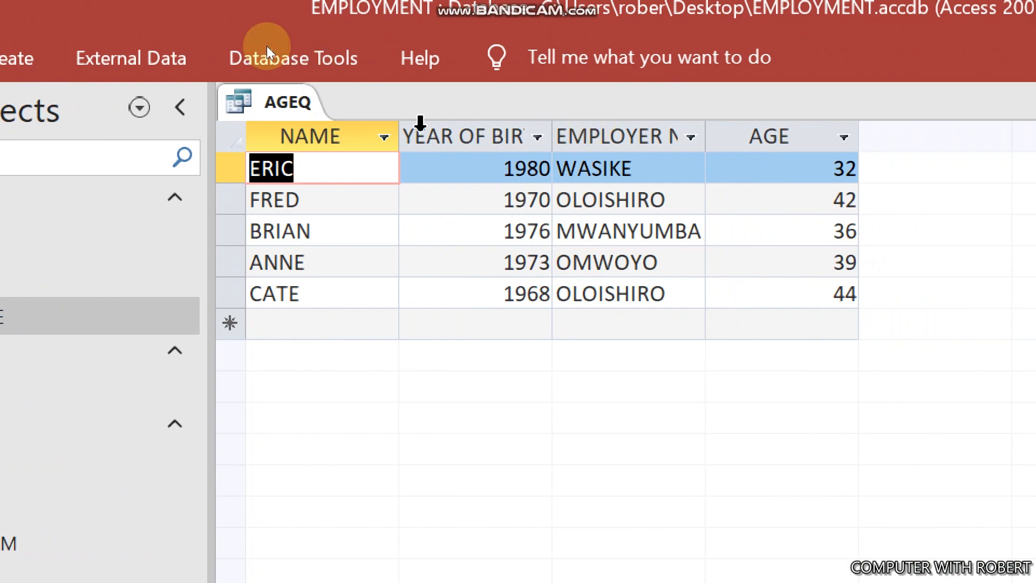
- Close the AGEQ query and start the Report Wizard
right_click(285, 87)
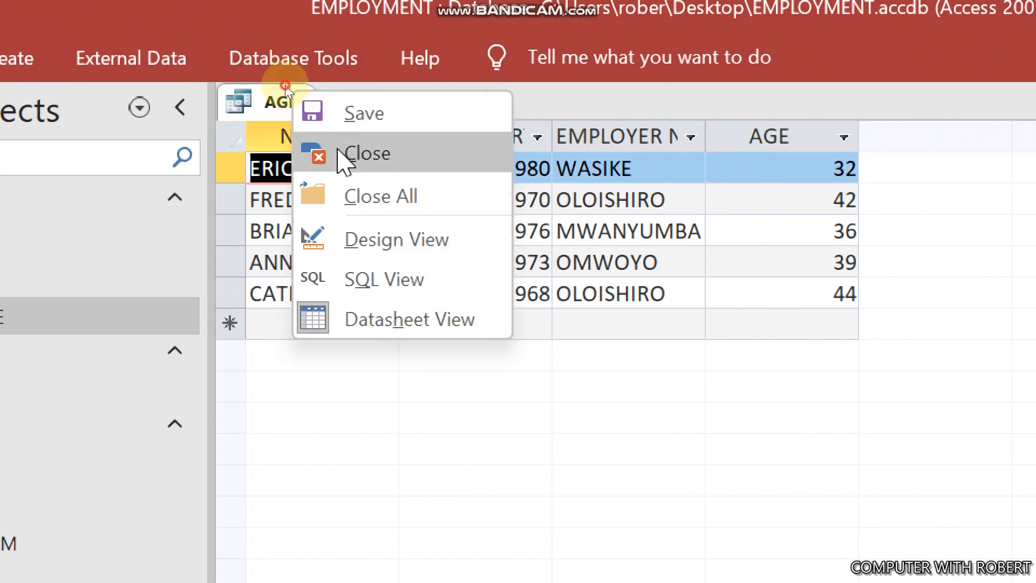
click(344, 159)
click(8, 60)
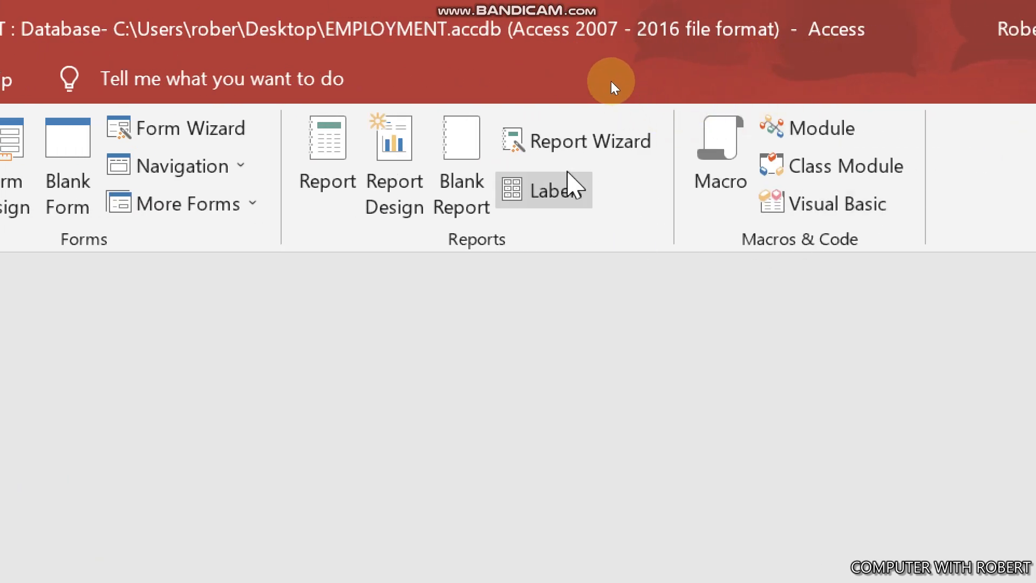
click(583, 141)
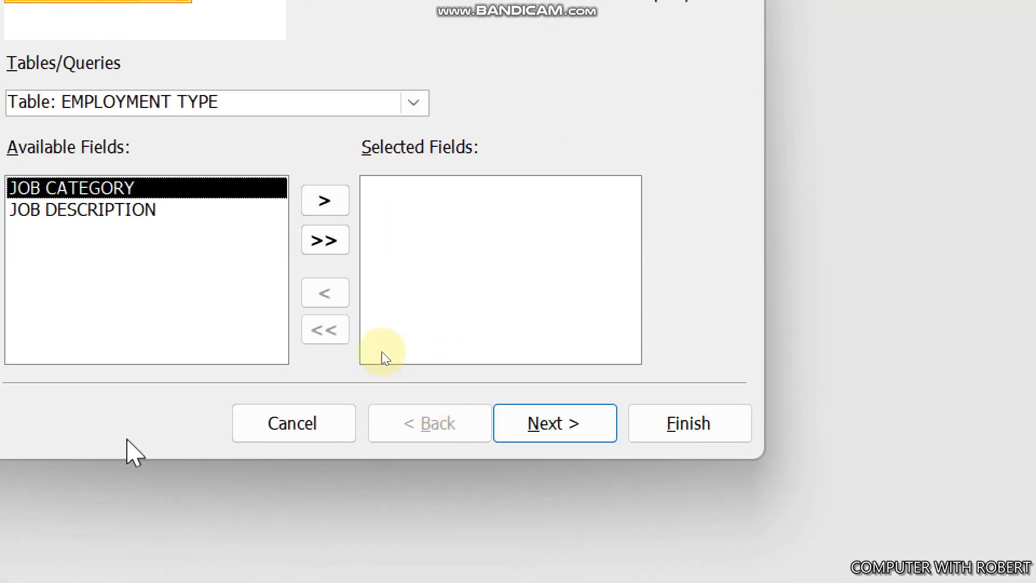
- Choose the AGEQ query as the report's source, add all its fields and continue to the data view options
click(414, 102)
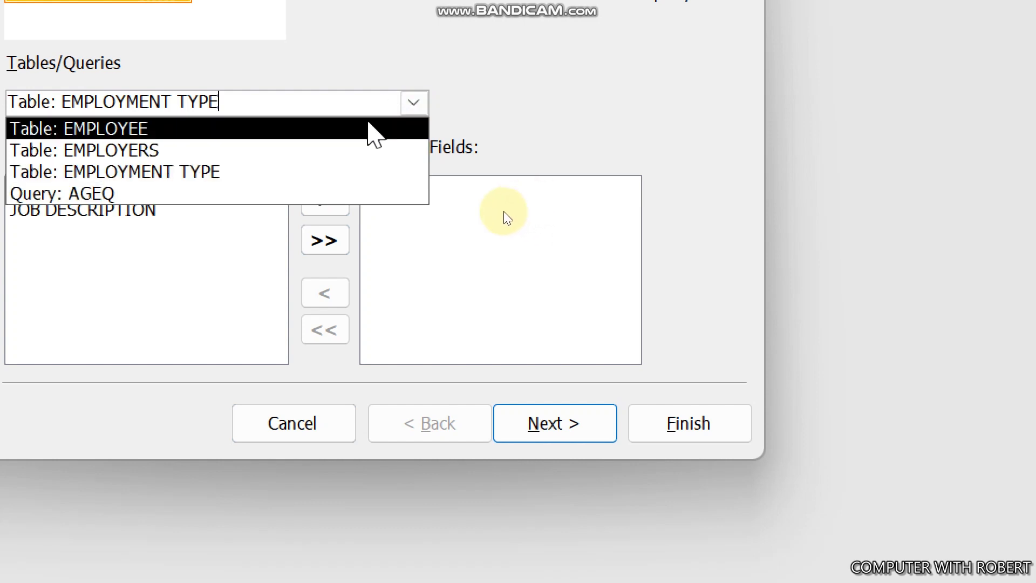
click(251, 196)
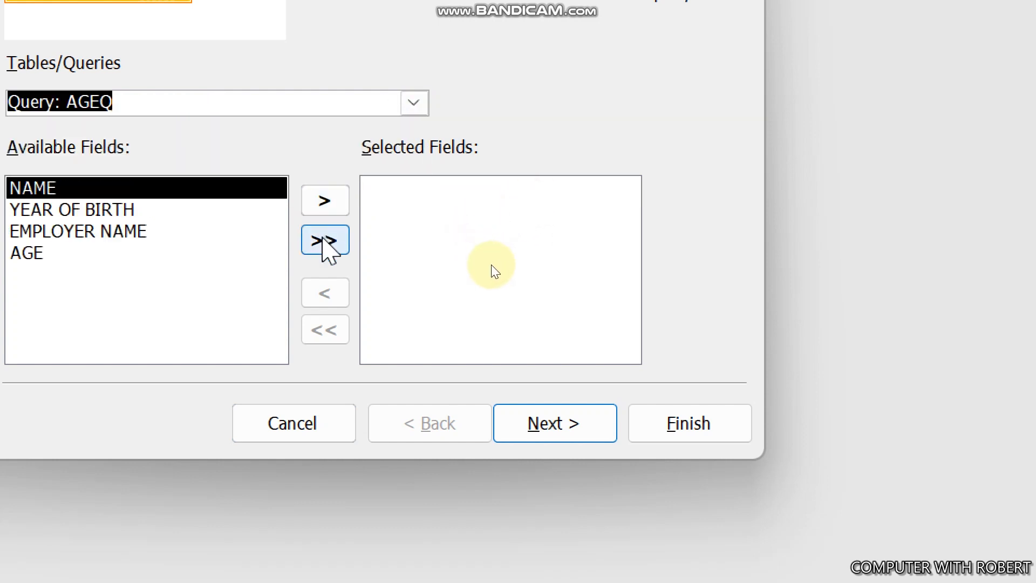
click(324, 240)
click(547, 423)
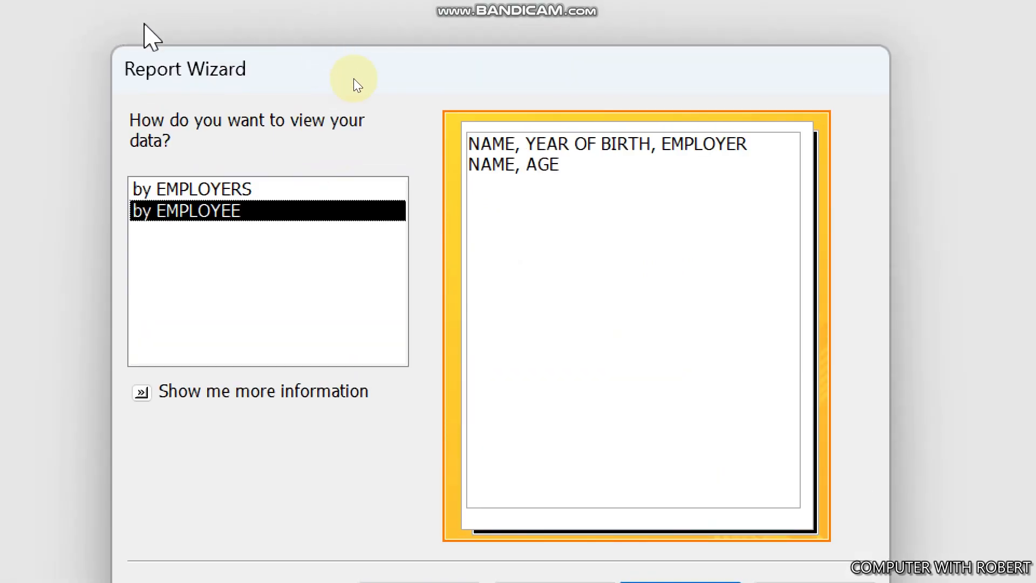
- Keep the view by EMPLOYEE, no grouping or sorting, and a Tabular Portrait layout, advancing to the report's title page
click(663, 496)
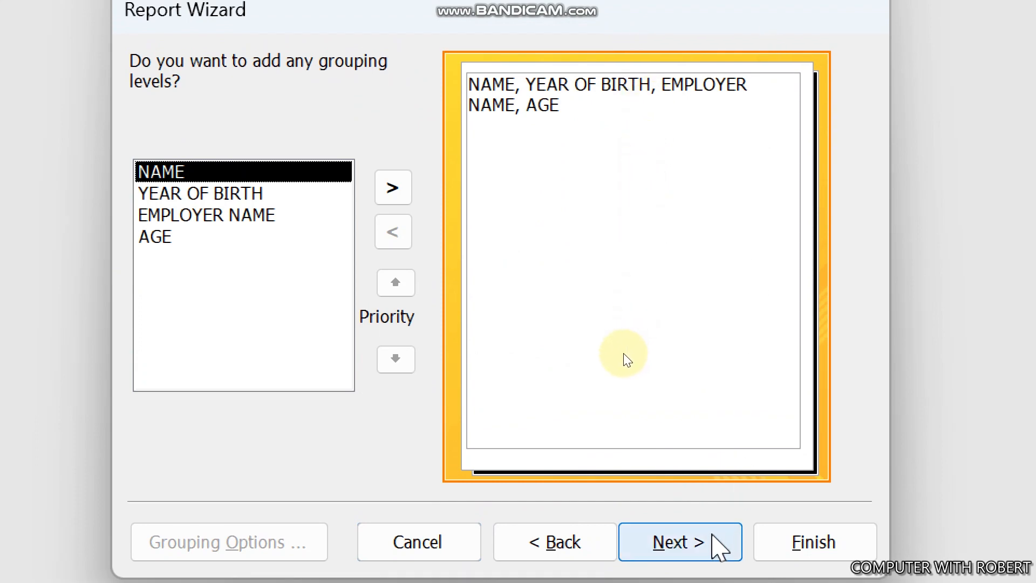
click(718, 543)
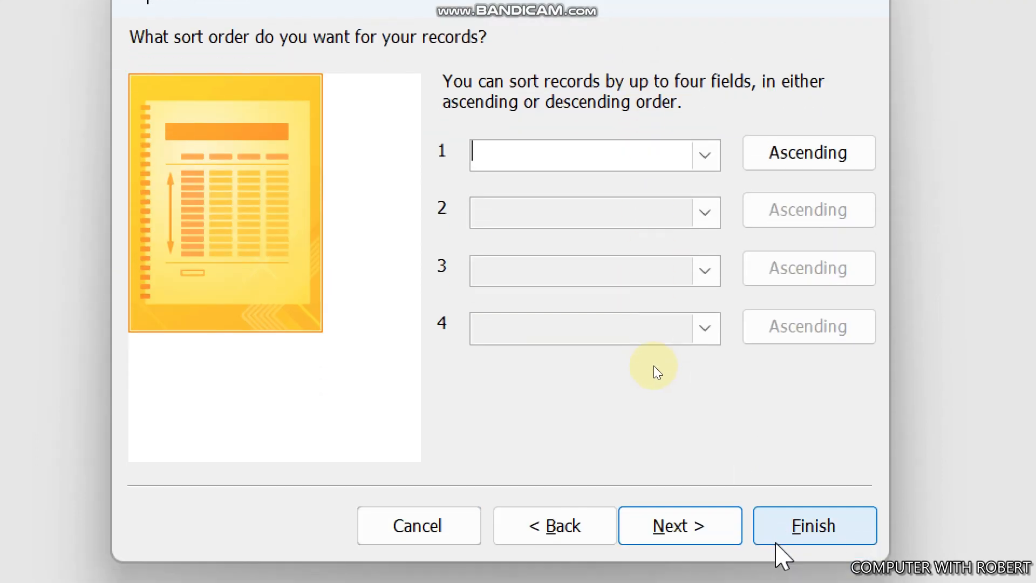
click(728, 535)
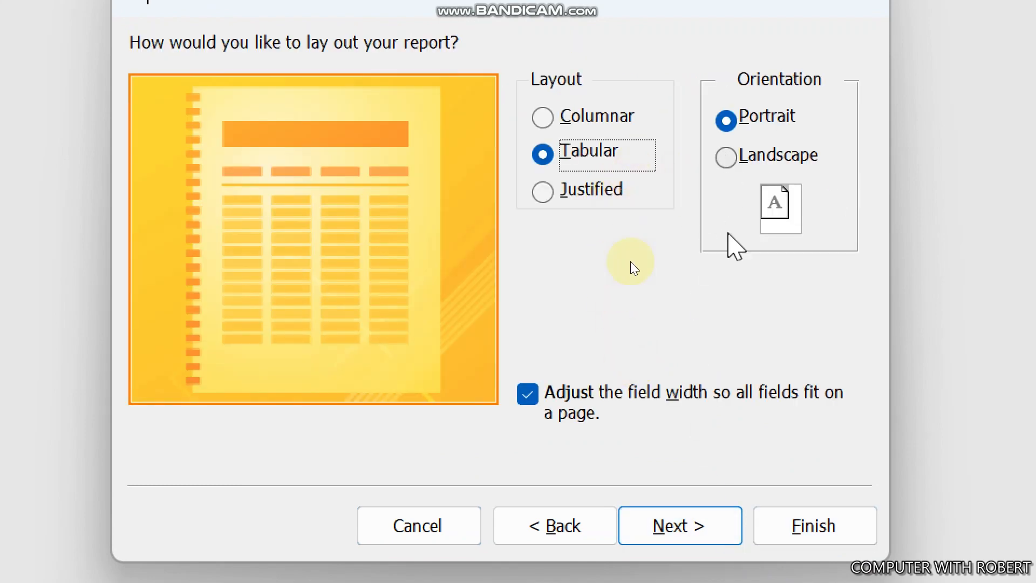
click(678, 497)
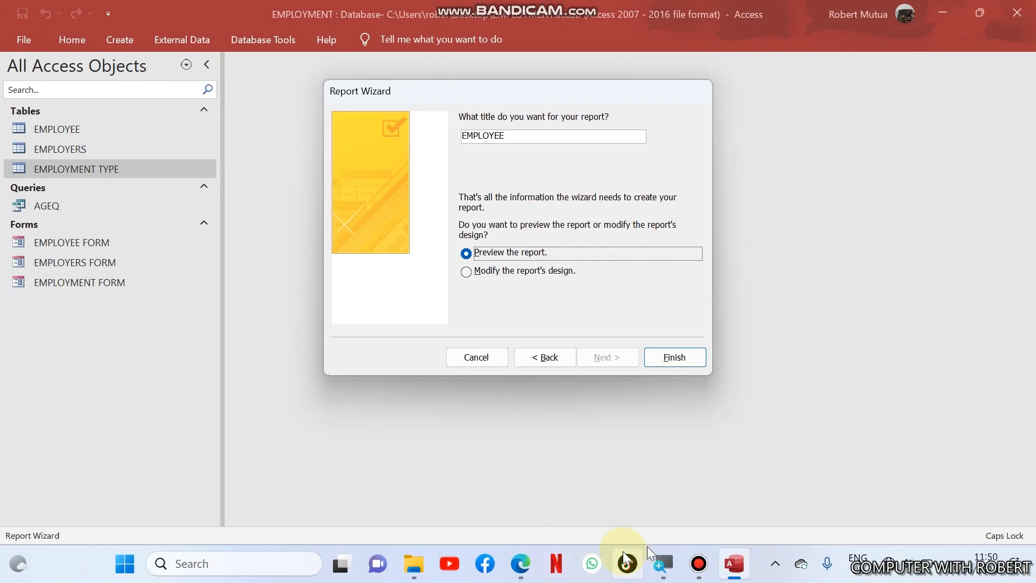
- Check the exam PDF in Edge for the report's naming requirement, and return to the Report Wizard in Access
click(522, 565)
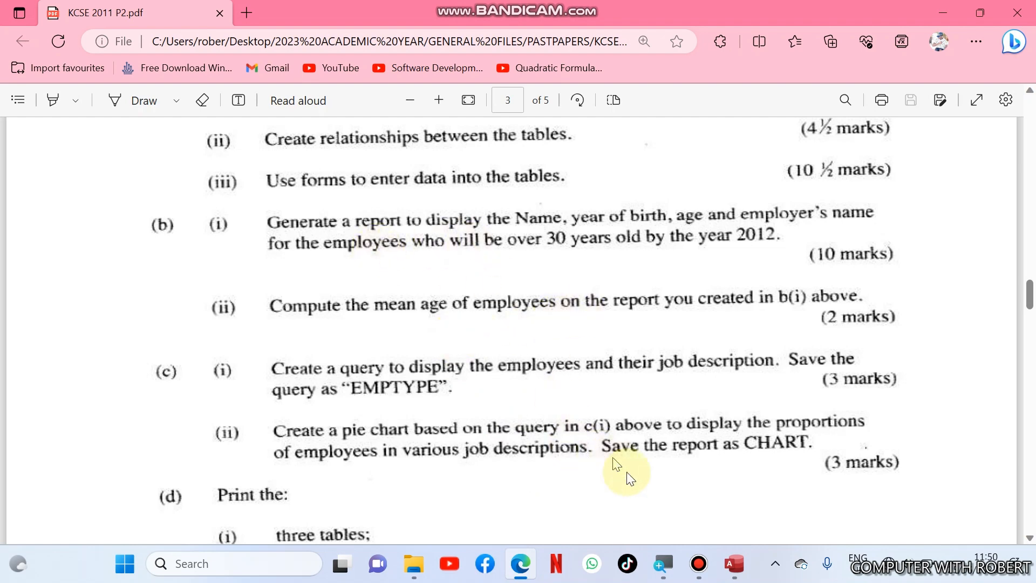
click(734, 564)
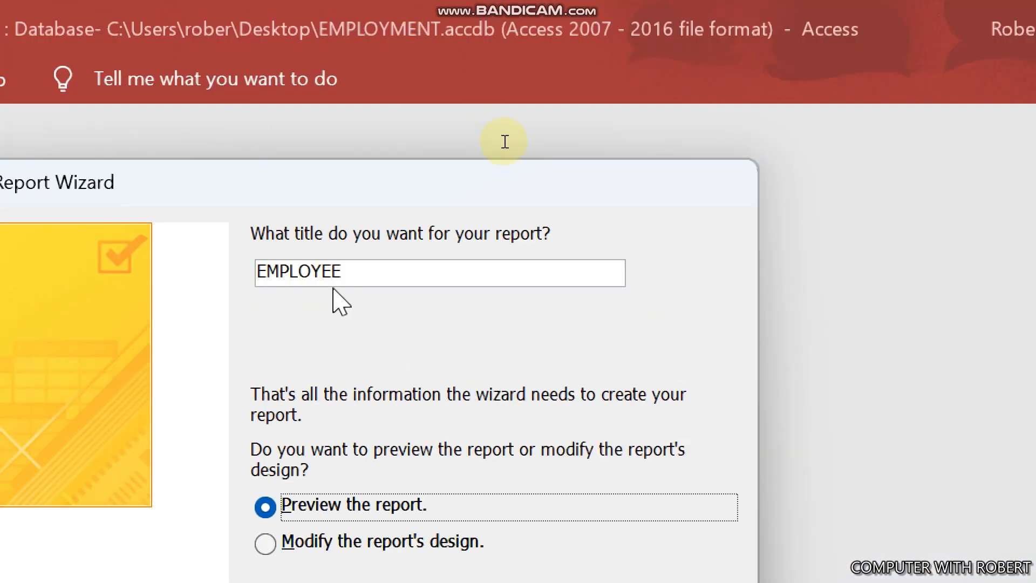
- Title the report EMPLOYEEAGE and finish the wizard with the report preview
click(360, 277)
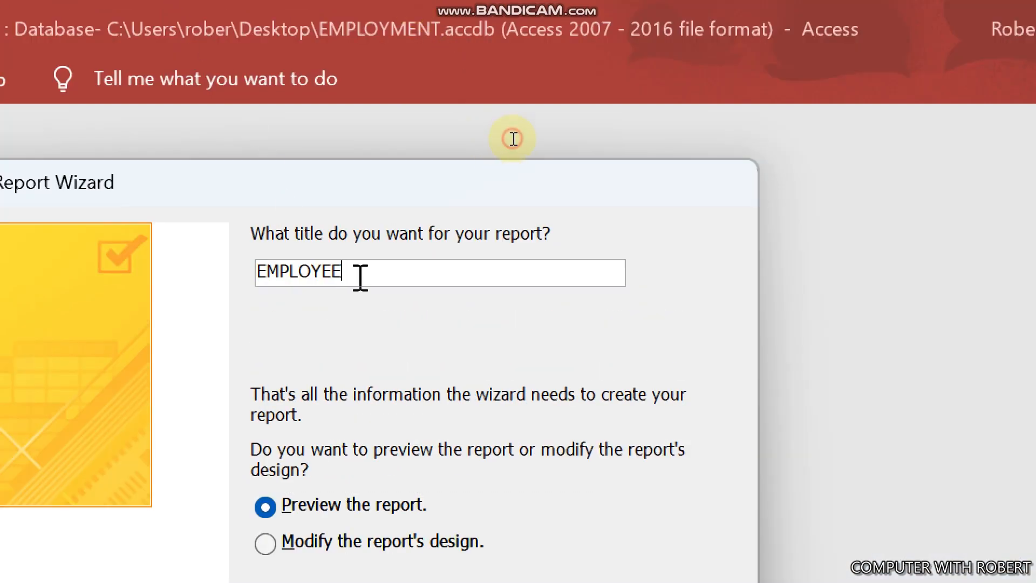
text(AGE)
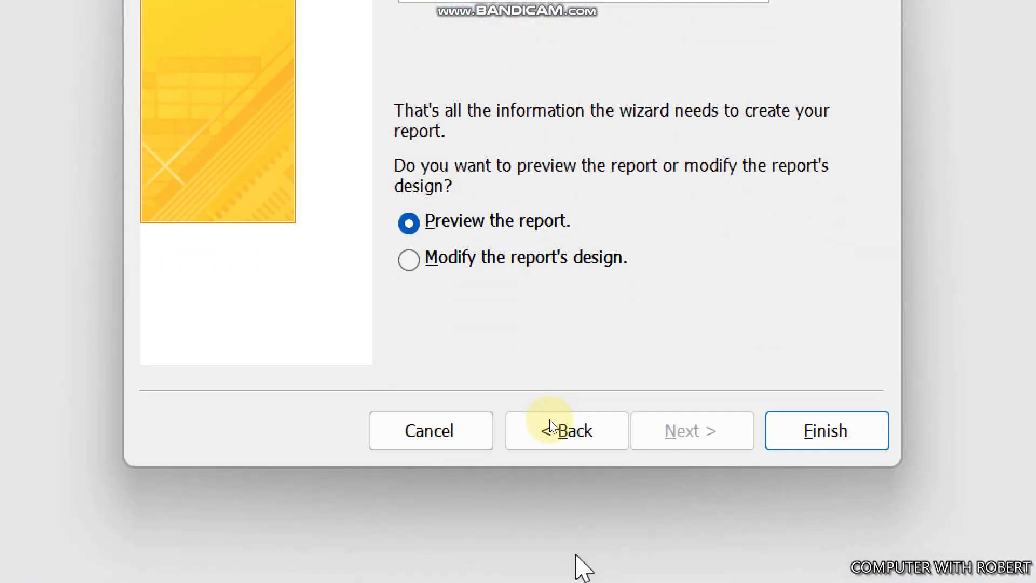
click(807, 435)
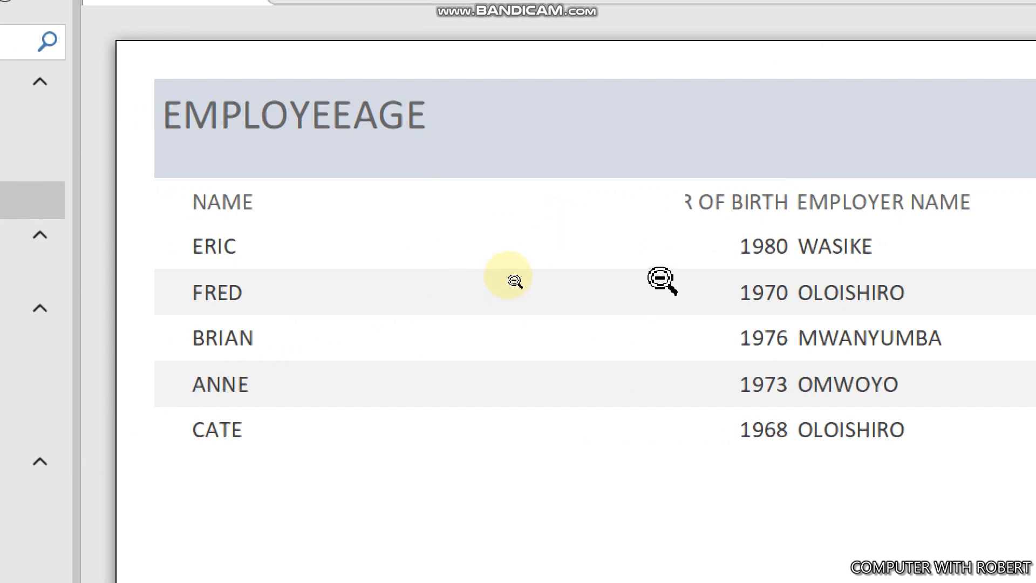
- Open the report in Design View and narrow the NAME heading and its detail field together to about 4.2 cm
right_click(711, 211)
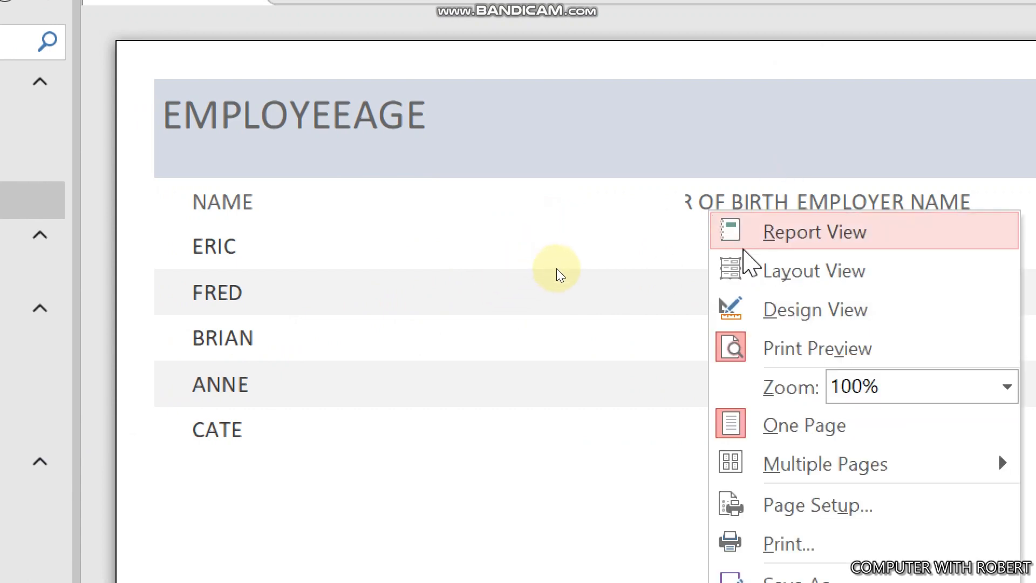
click(799, 309)
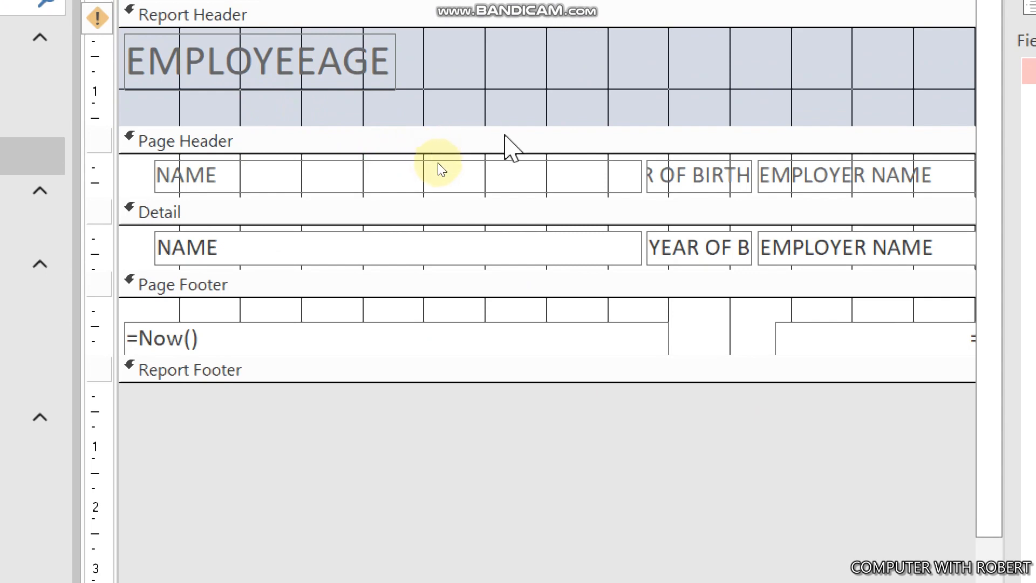
click(508, 175)
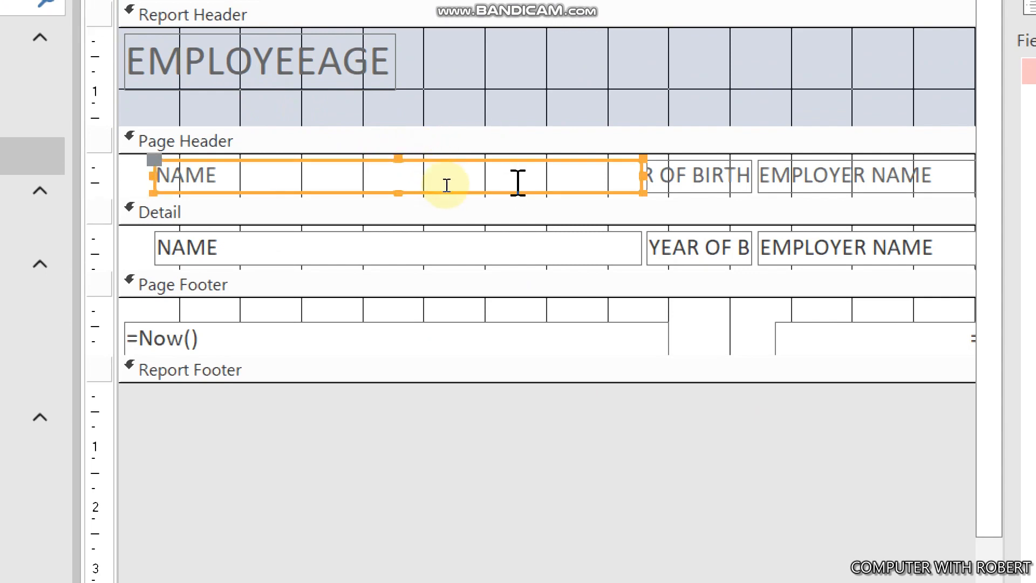
shift+click(552, 251)
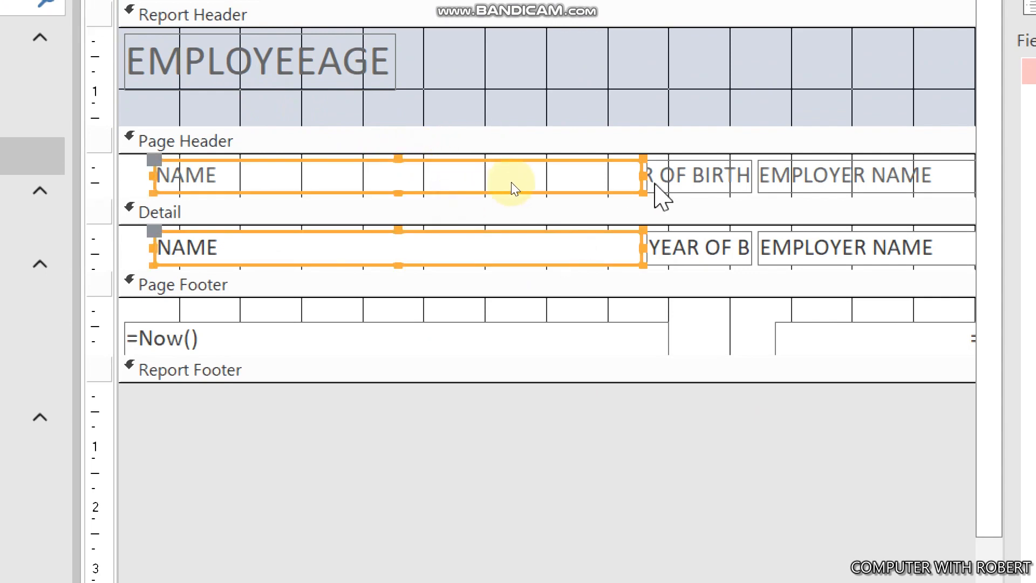
drag(640, 176, 415, 184)
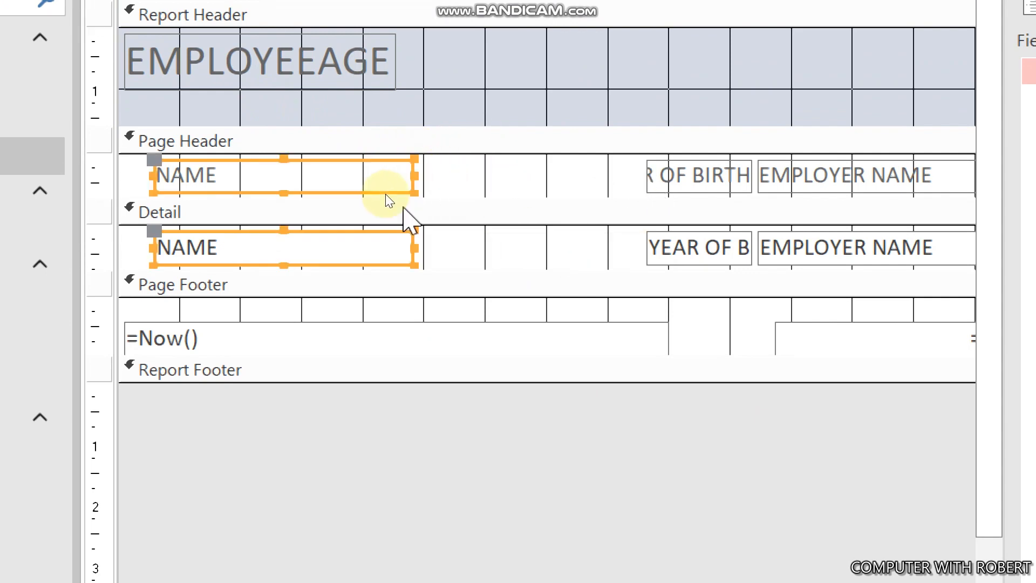
- Extend the YEAR OF BIRTH heading and detail field leftward to the NAME column, making both about 5.3 cm wide
click(662, 178)
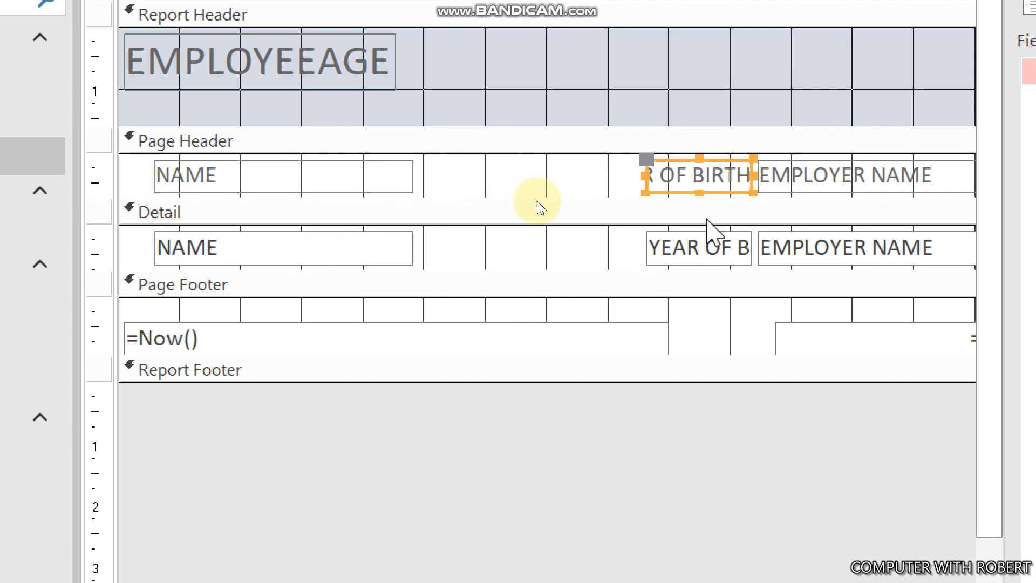
shift+click(702, 246)
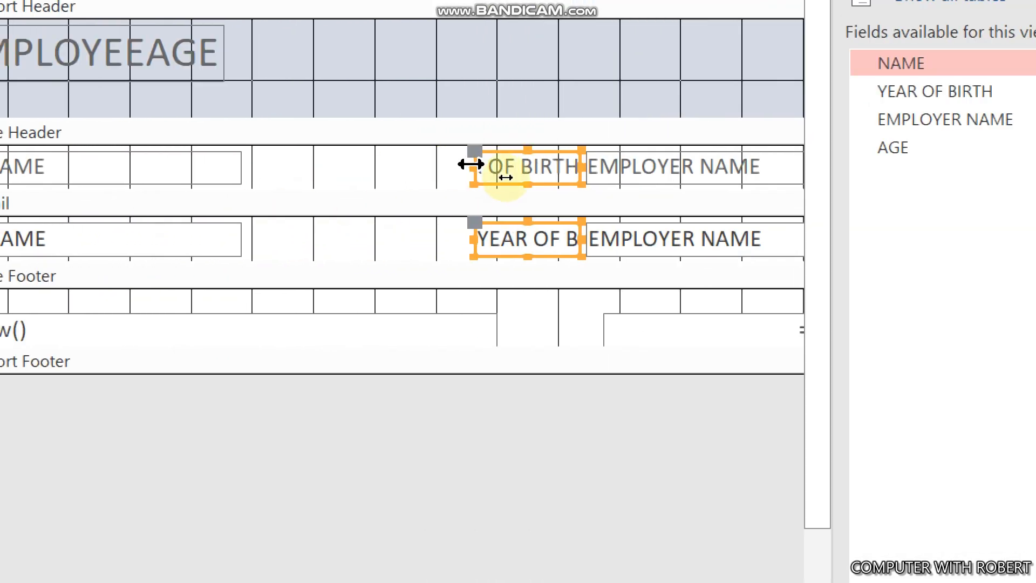
drag(475, 167, 256, 205)
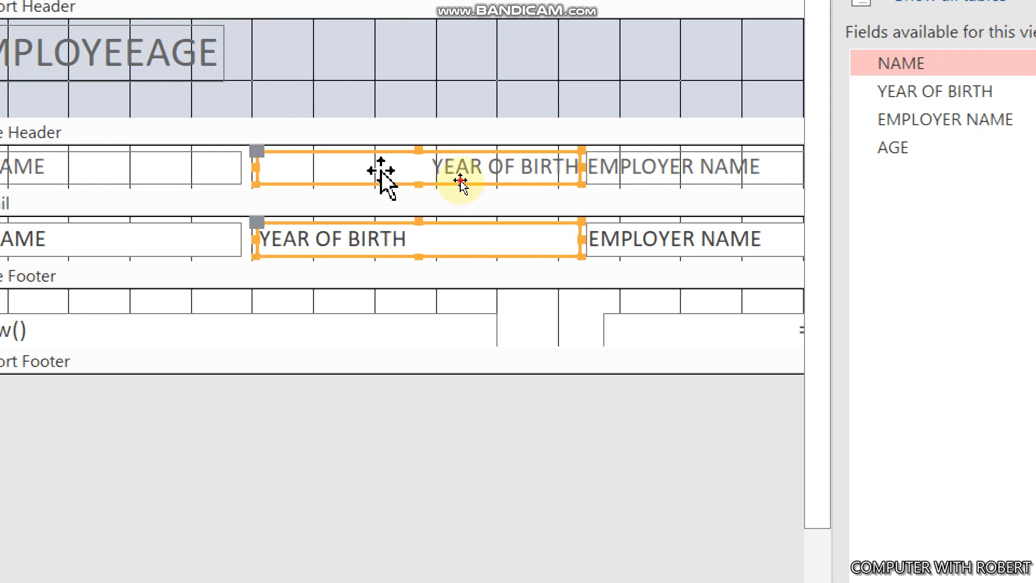
click(415, 291)
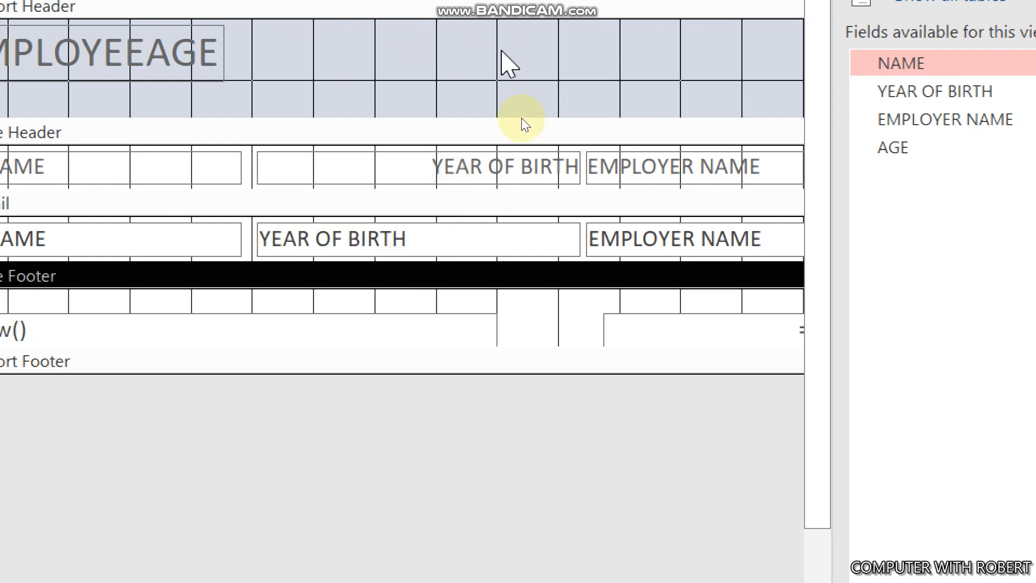
- Left-align the YEAR OF BIRTH heading in the page header and show the report in Report View
click(506, 172)
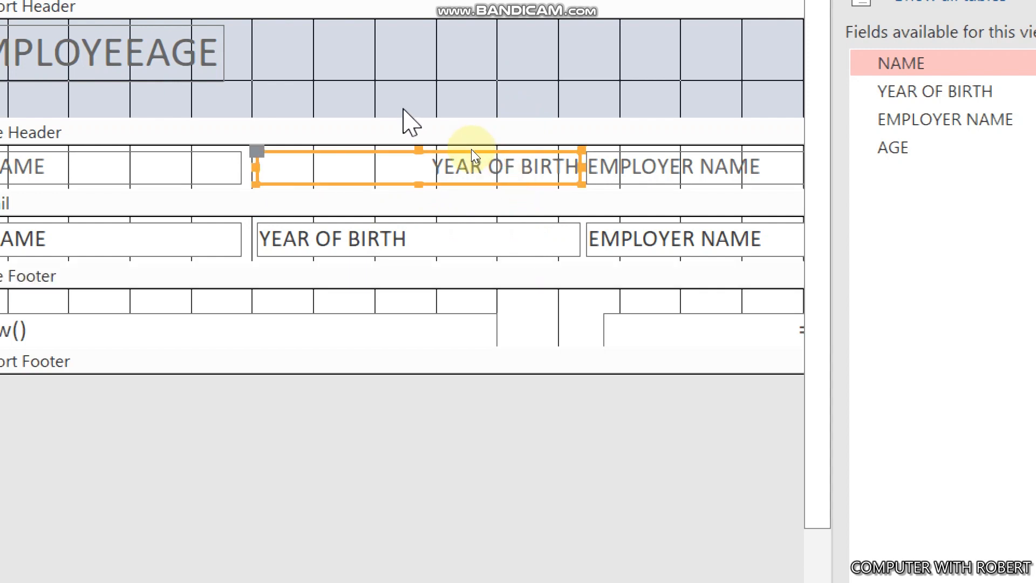
key(ctrl+l)
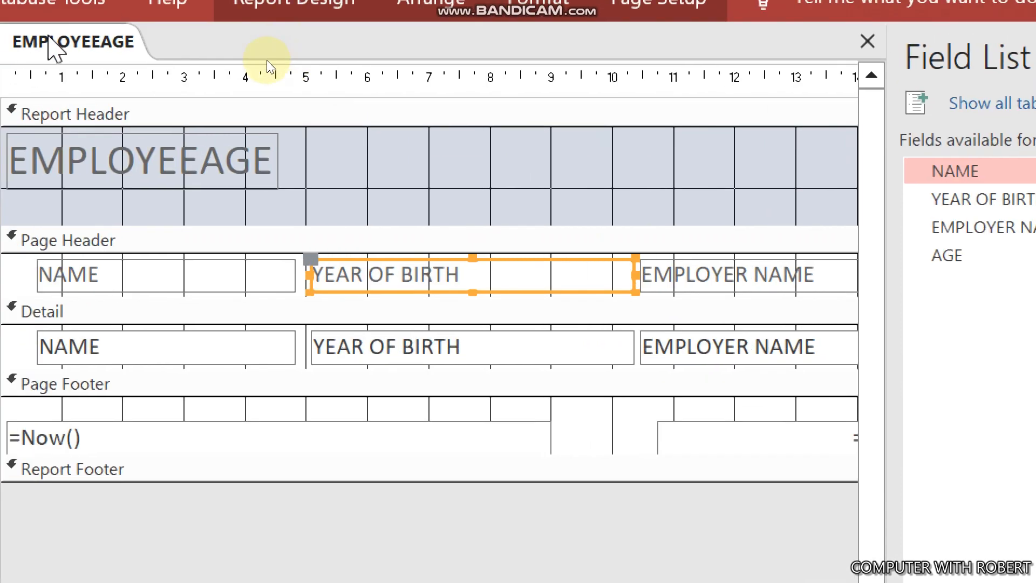
right_click(50, 42)
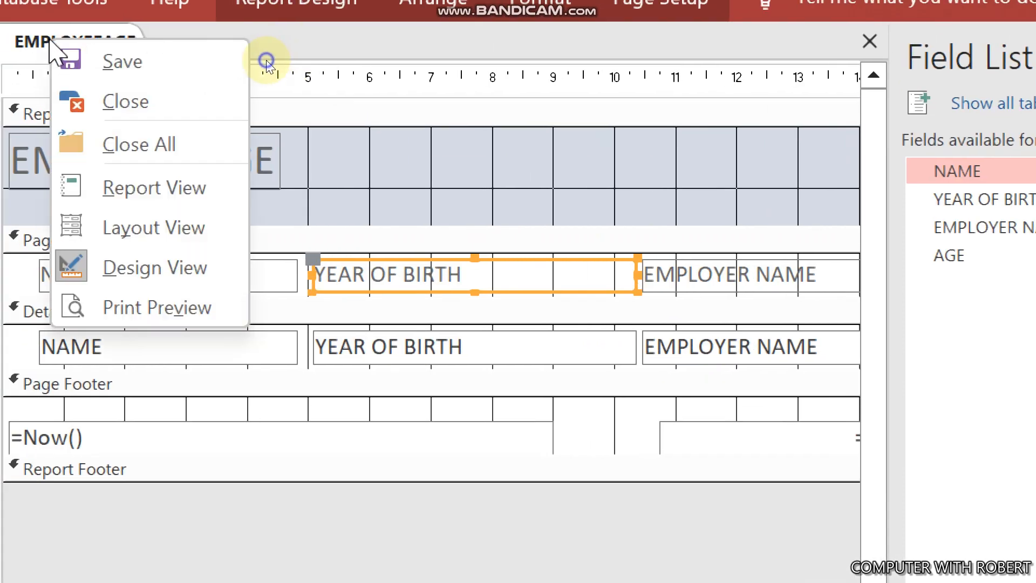
click(150, 190)
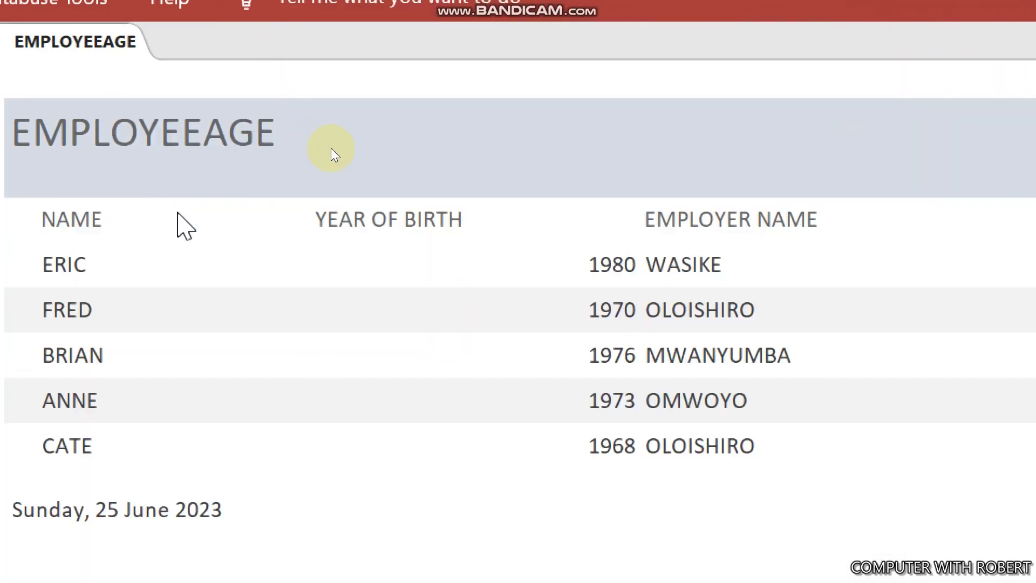
- Return to Design View, left-align the YEAR OF BIRTH field in the Detail section, and show the report in Report View
right_click(458, 305)
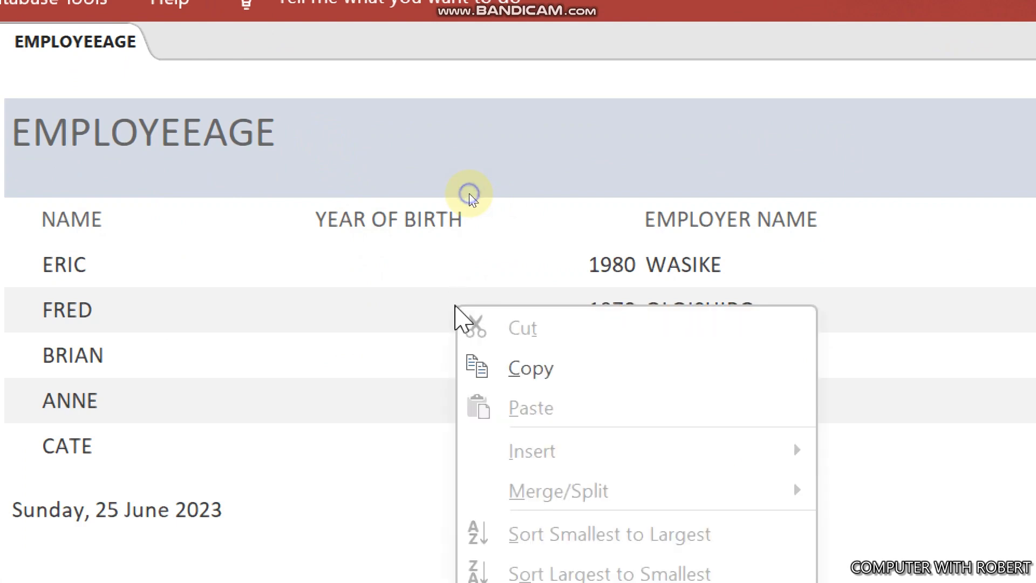
right_click(314, 184)
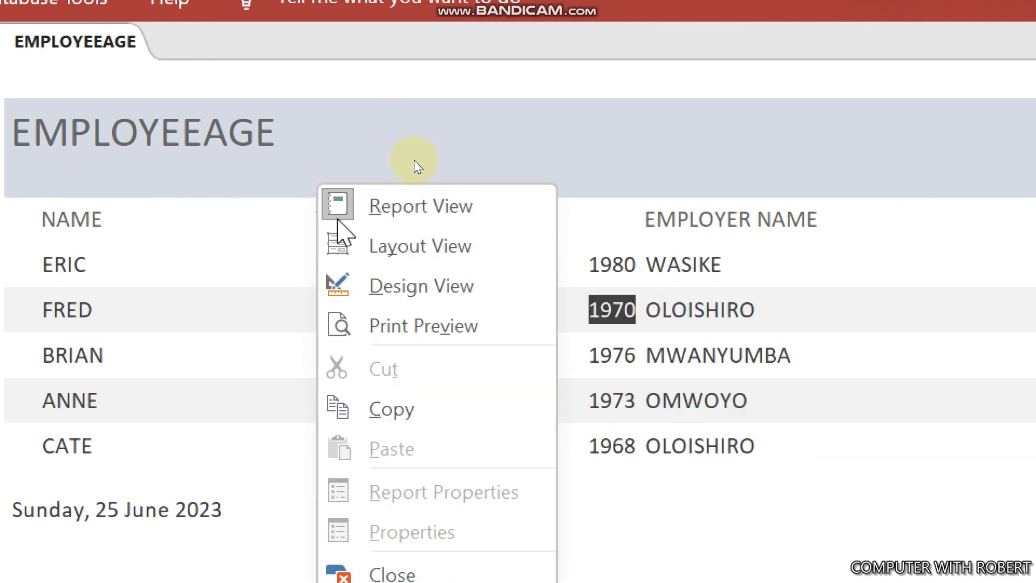
click(372, 284)
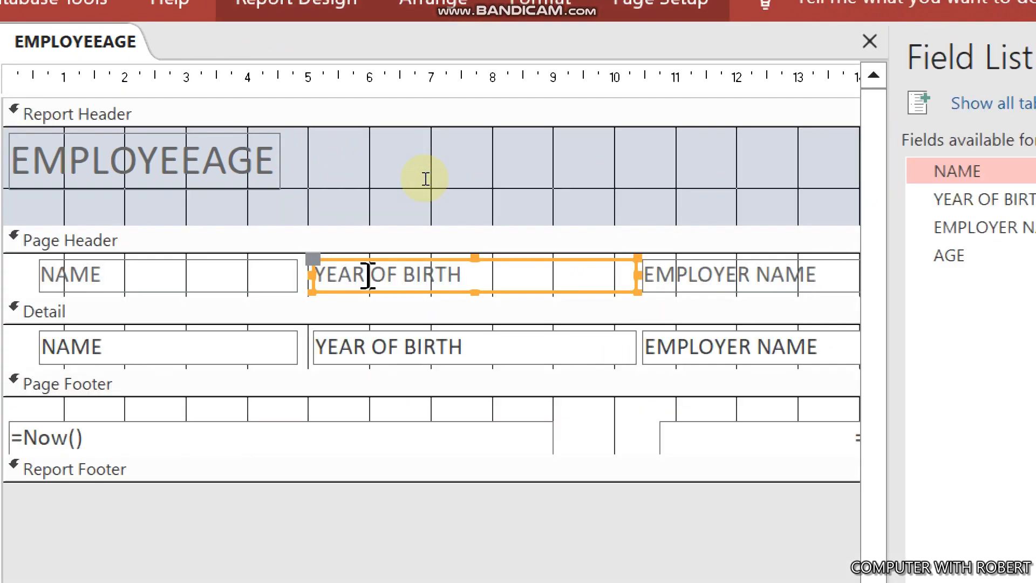
click(410, 347)
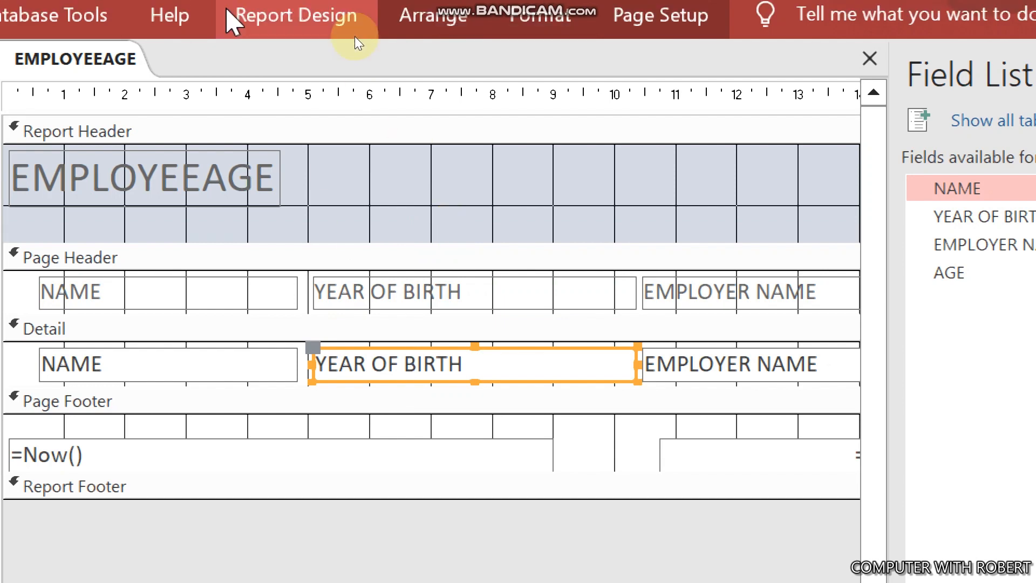
right_click(75, 41)
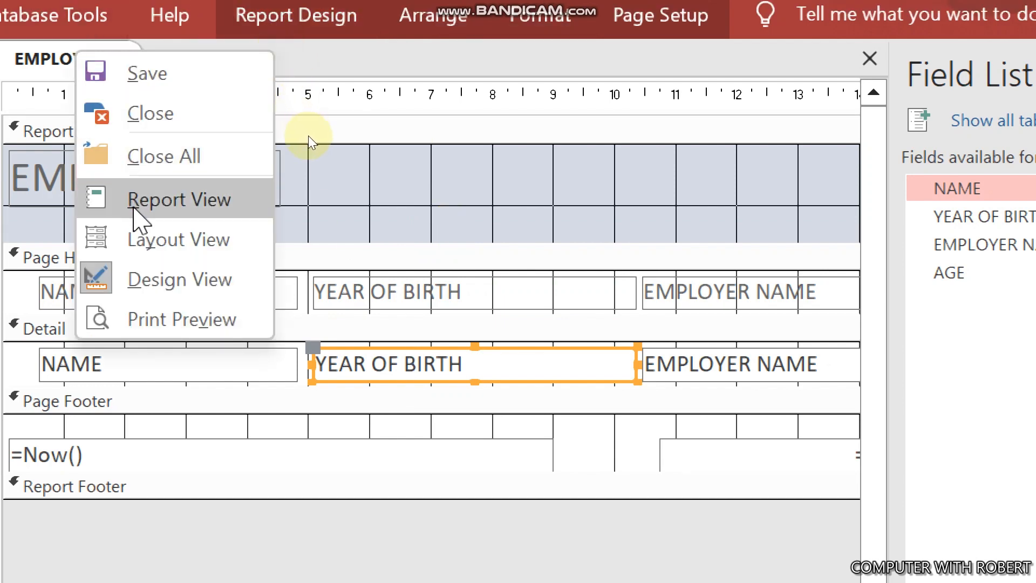
click(135, 208)
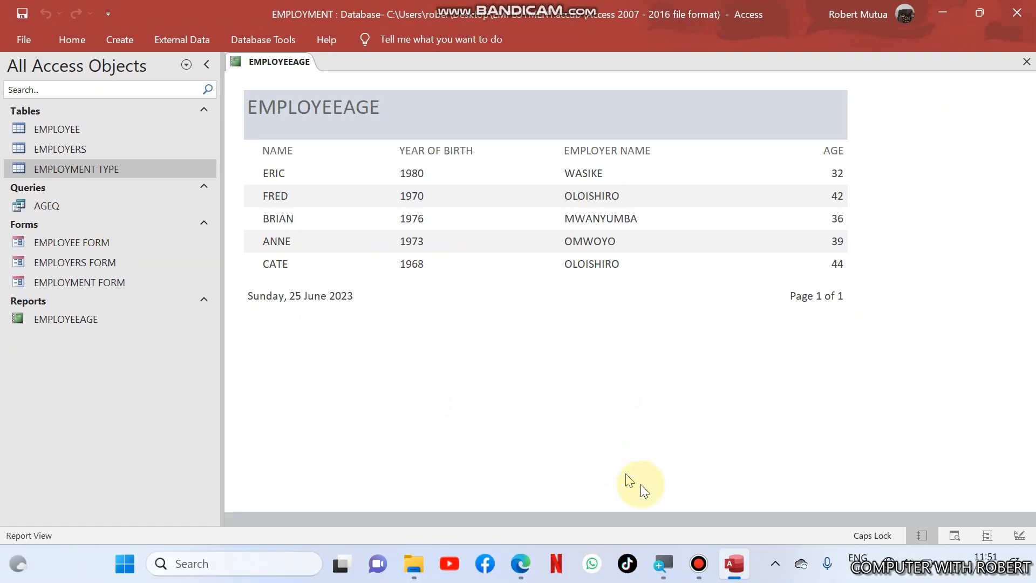
- Check the exam PDF in Edge for the mean age task in part b(ii), and return to the report in Access
click(520, 564)
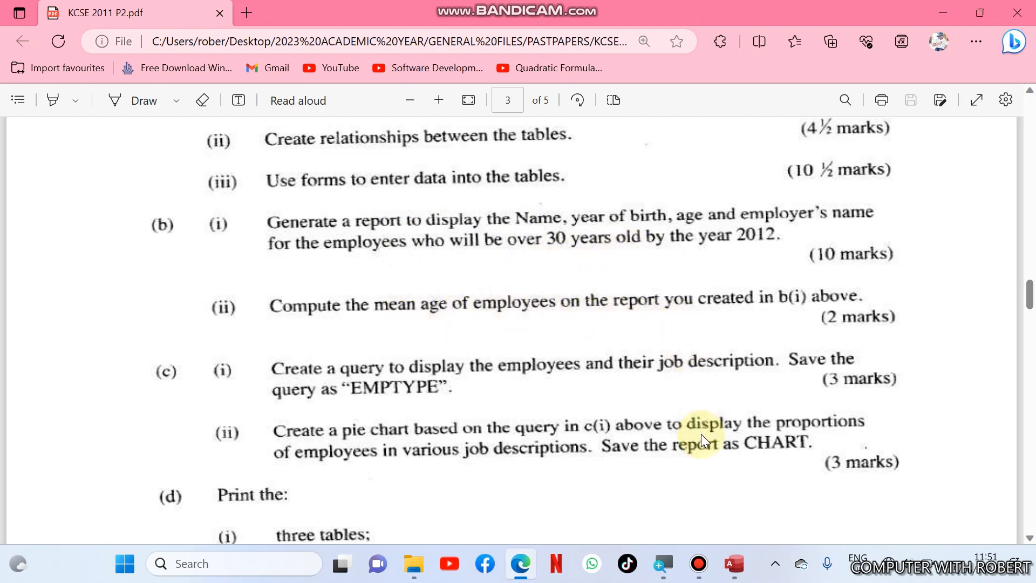
key(alt+Tab)
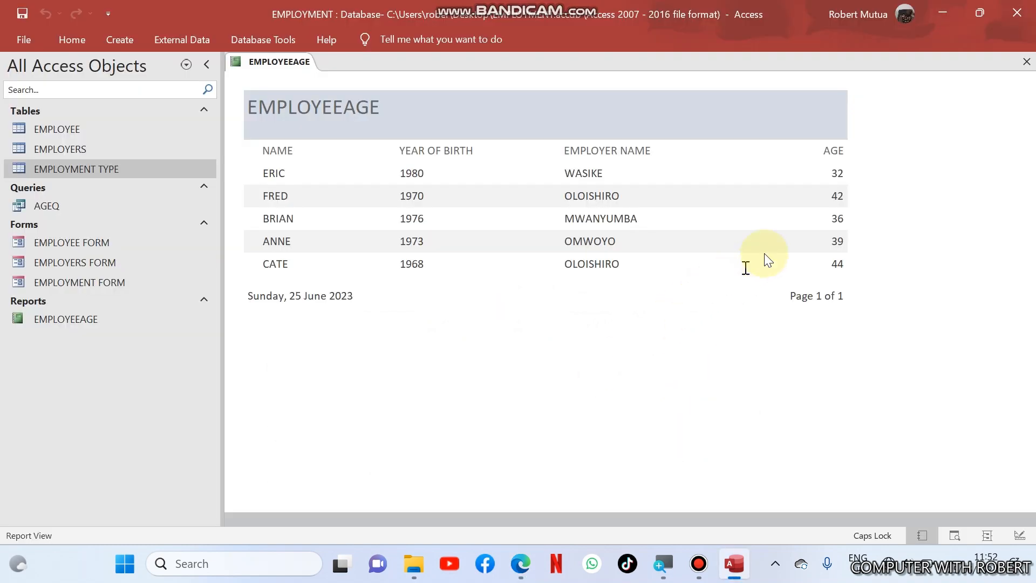
- Reopen the report in Design View without the Field List, and narrow the YEAR OF BIRTH heading and detail field to about 3.7 cm
right_click(645, 169)
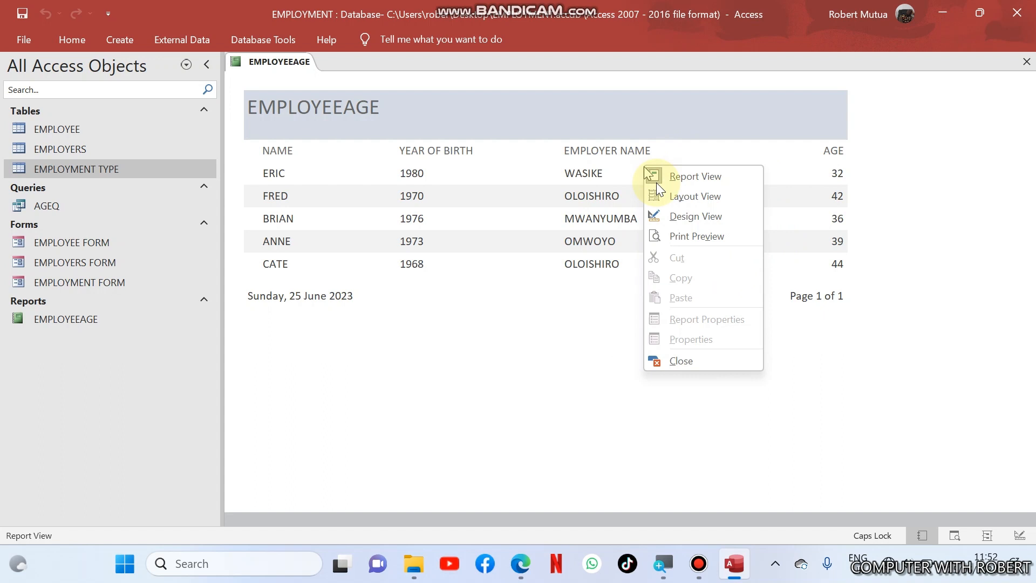
click(674, 213)
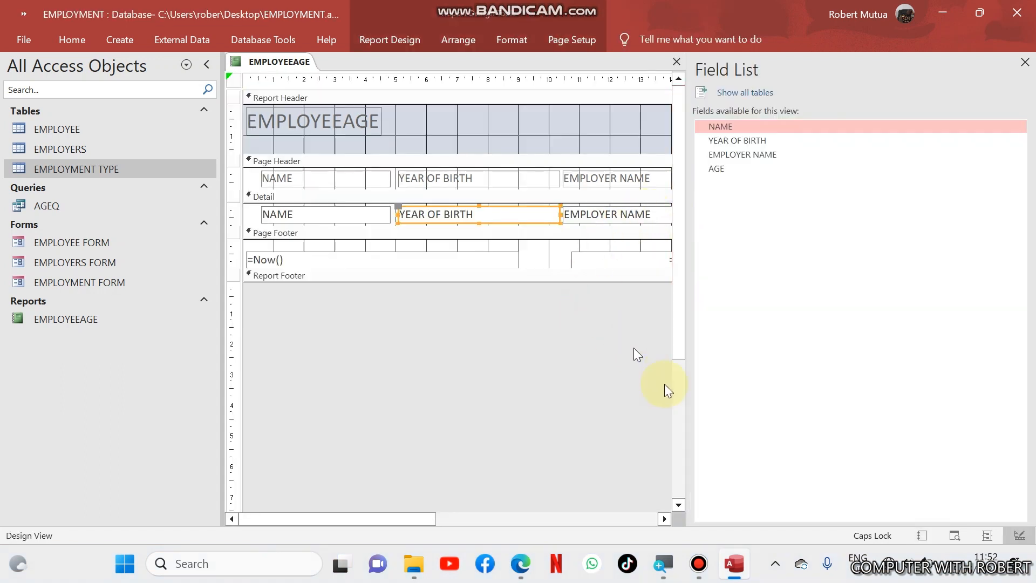
click(1025, 62)
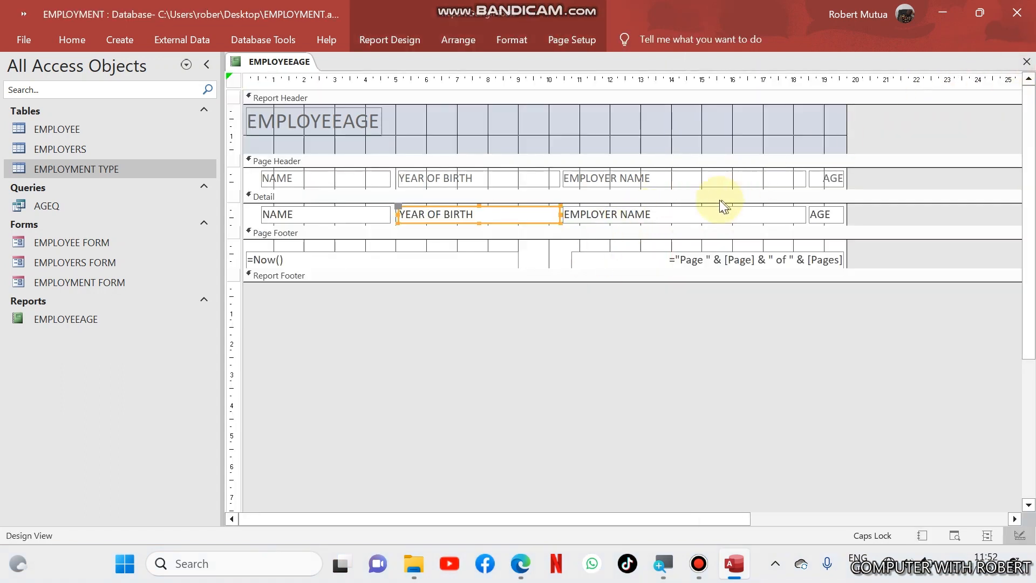
click(499, 179)
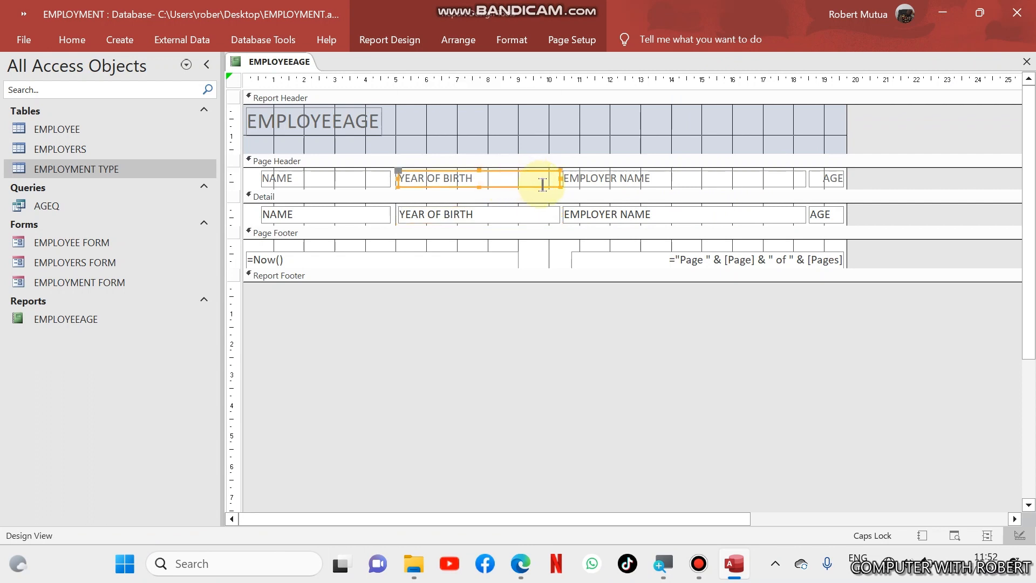
shift+click(540, 214)
drag(560, 215, 510, 214)
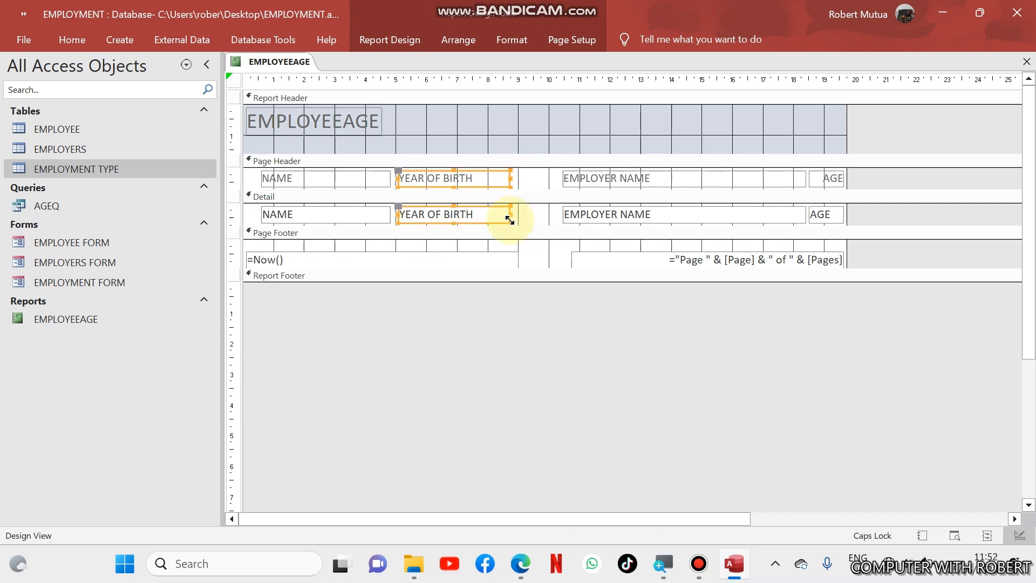
- Bring the left edge of the EMPLOYER NAME heading and field beside YEAR OF BIRTH and reduce both to about 4.9 cm wide
click(616, 178)
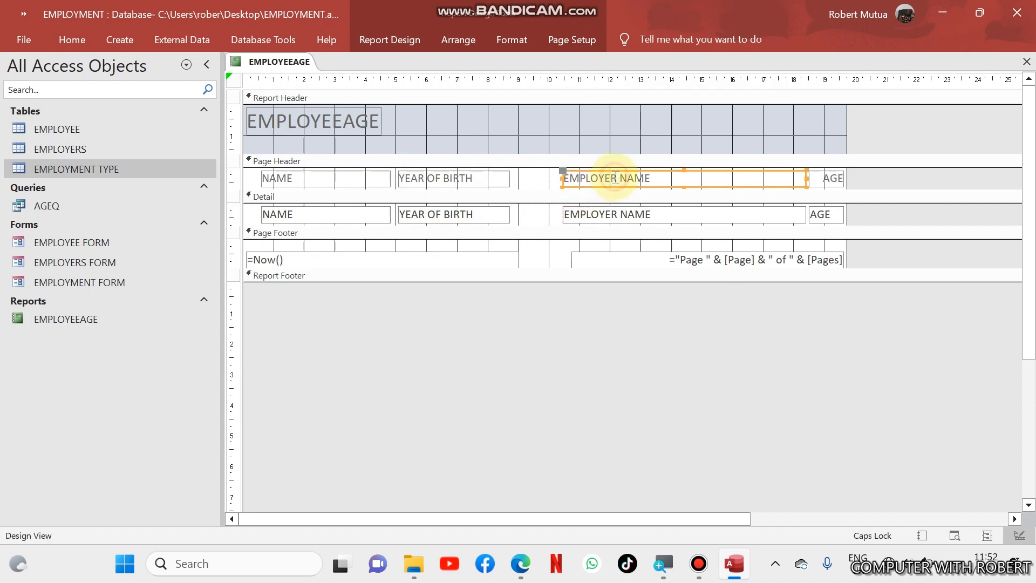
shift+click(608, 216)
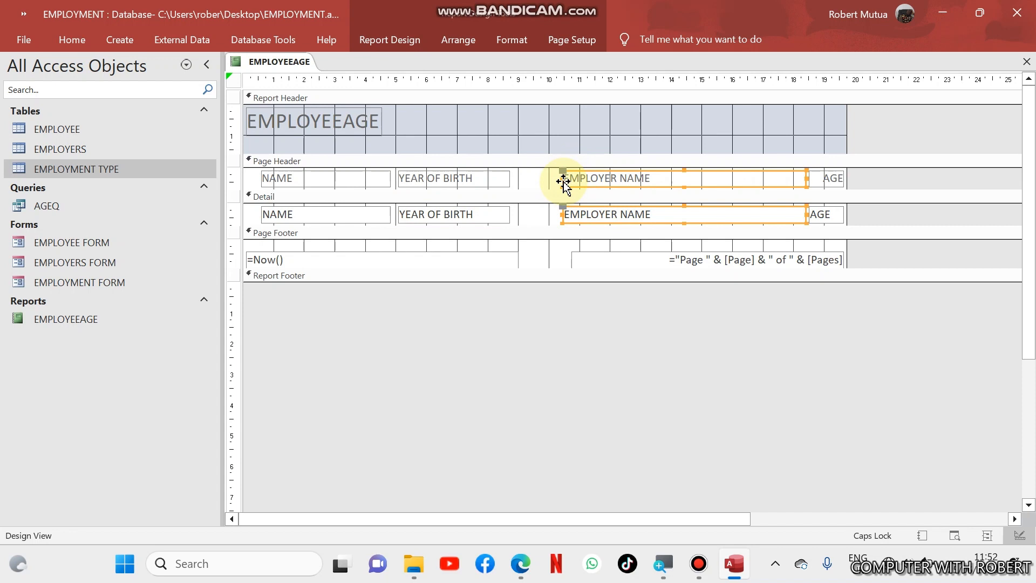
drag(562, 181, 520, 183)
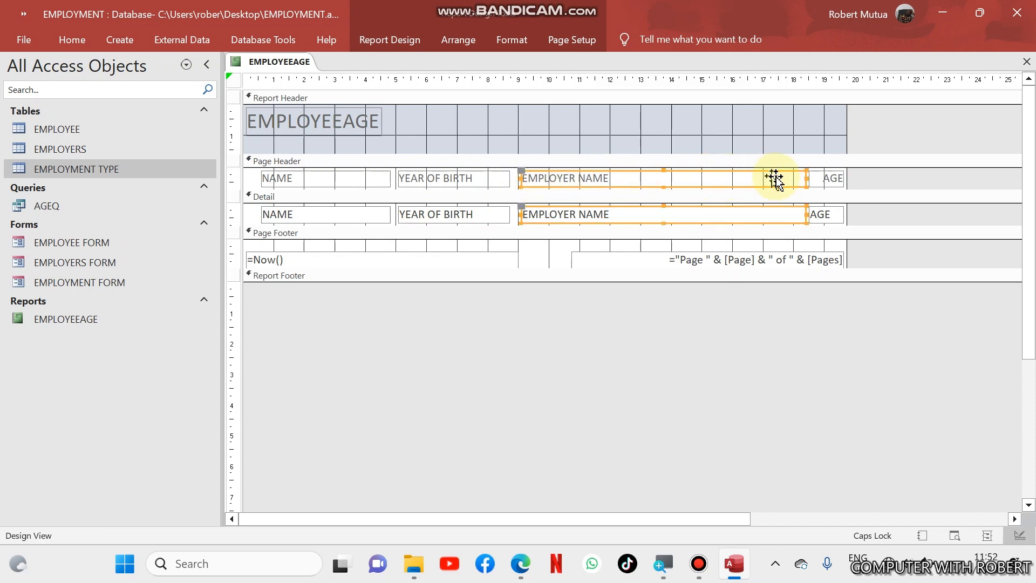
drag(807, 178, 670, 194)
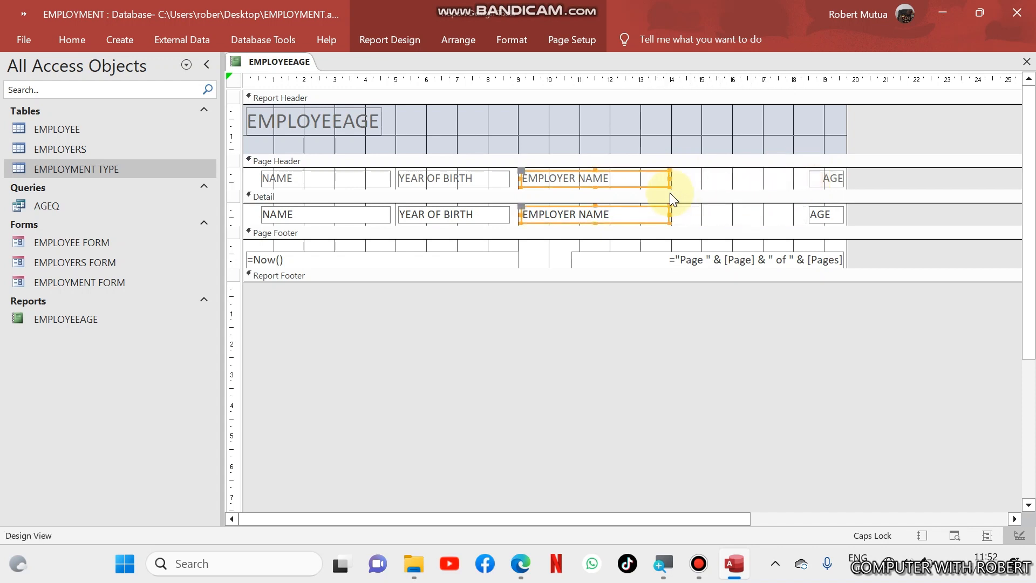
- Bring the left edge of the AGE heading and detail field near EMPLOYER NAME and reduce both to about 2 cm wide
click(825, 182)
click(828, 214)
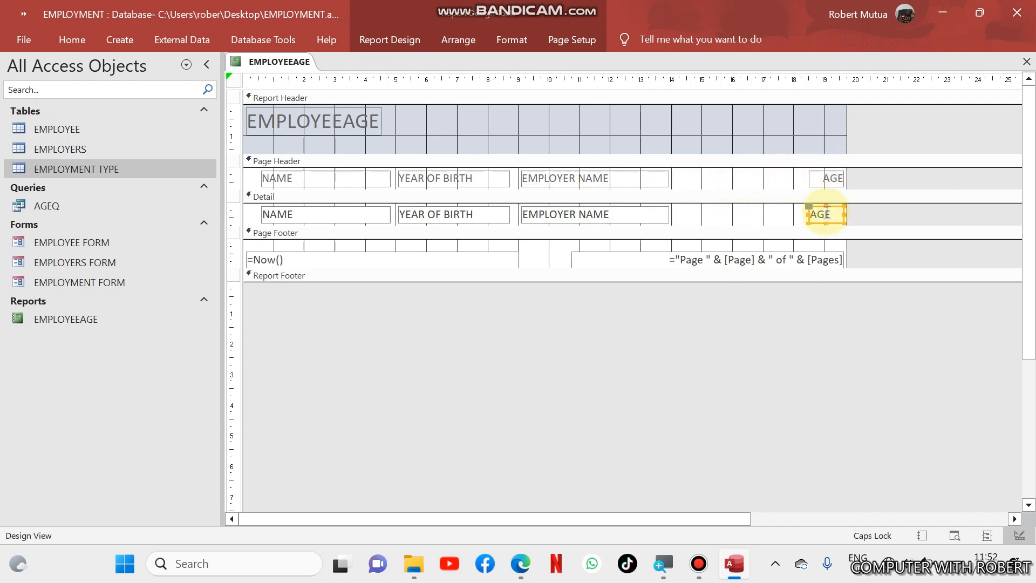
shift+click(832, 183)
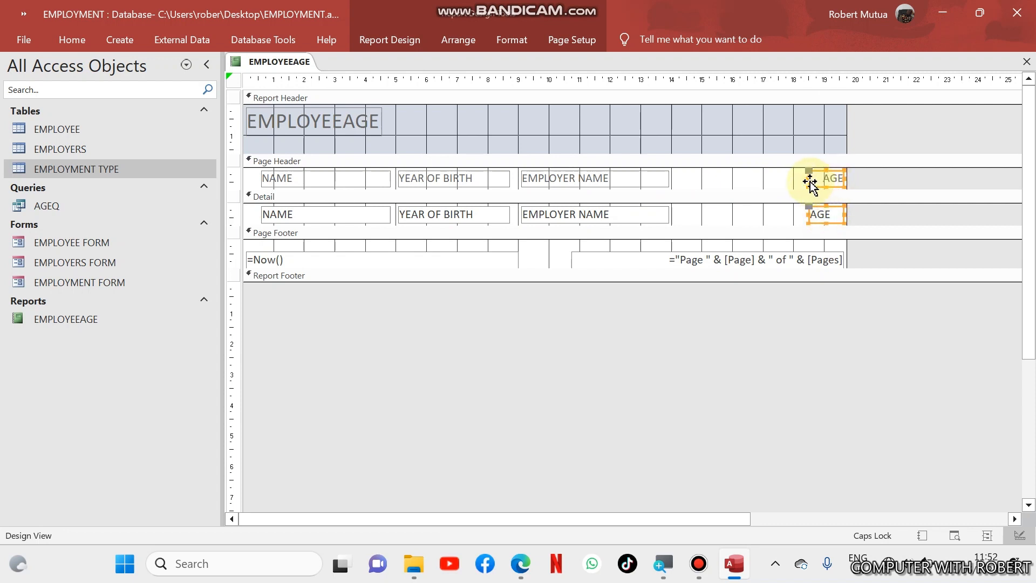
drag(807, 180, 686, 196)
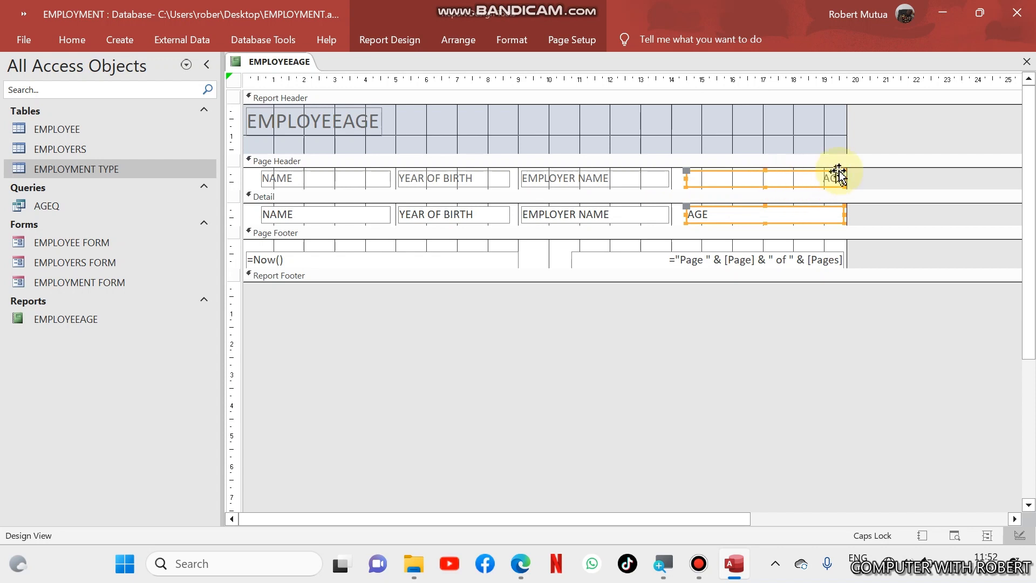
drag(844, 179, 746, 193)
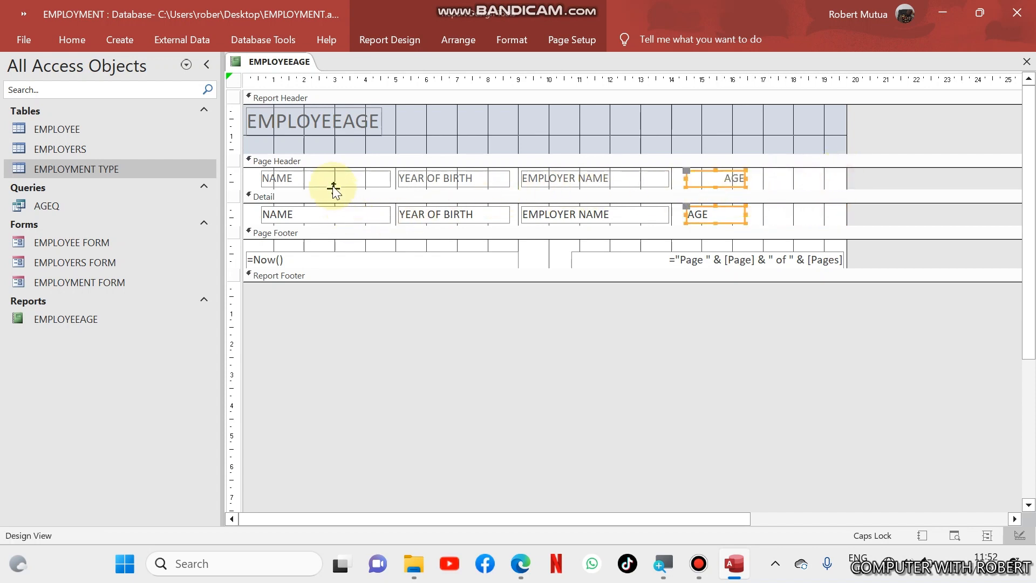
- Left-align the text of all column headings and detail fields, and check the AGE column in Report View
click(253, 176)
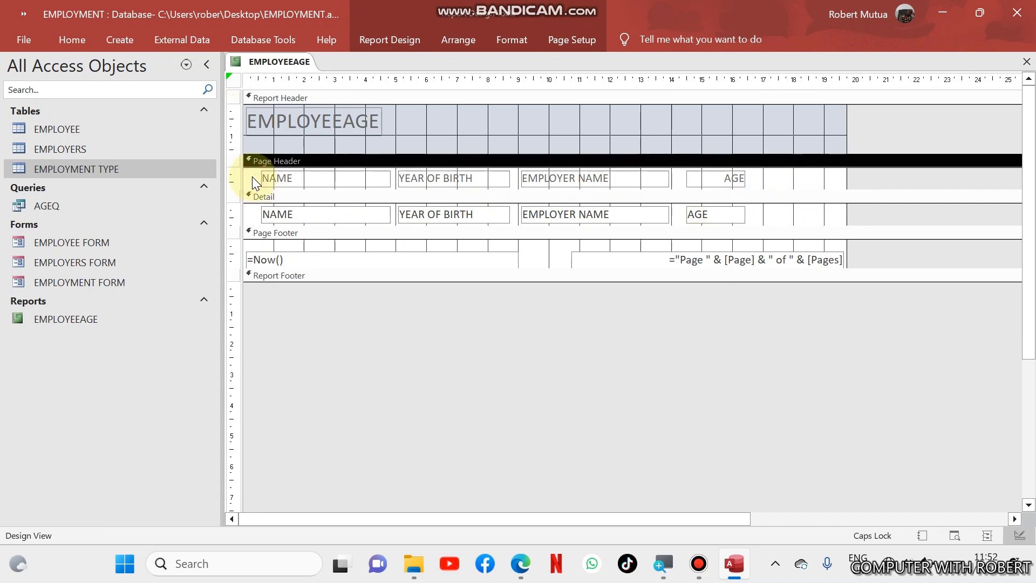
drag(252, 177, 741, 223)
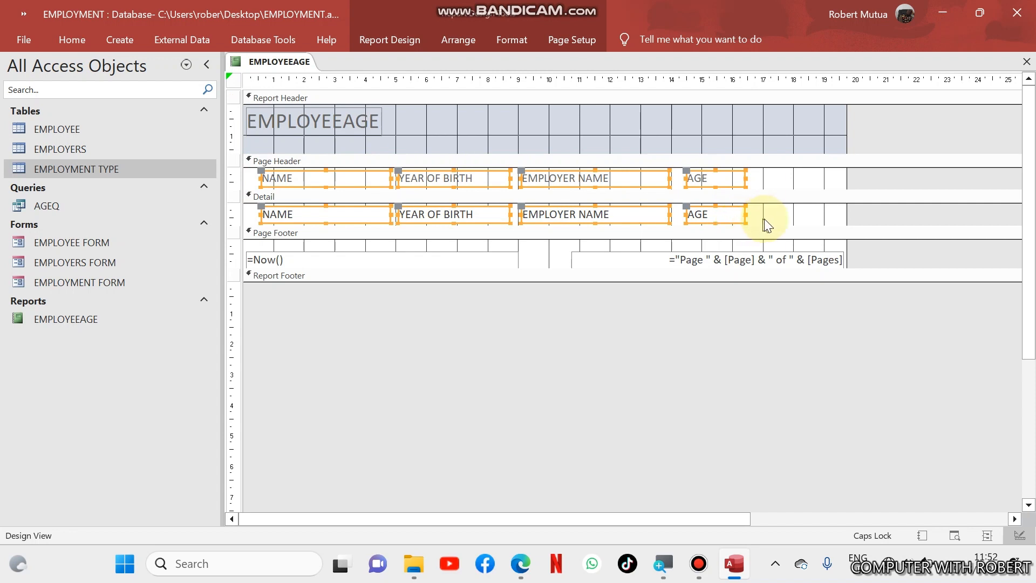
click(765, 219)
right_click(296, 64)
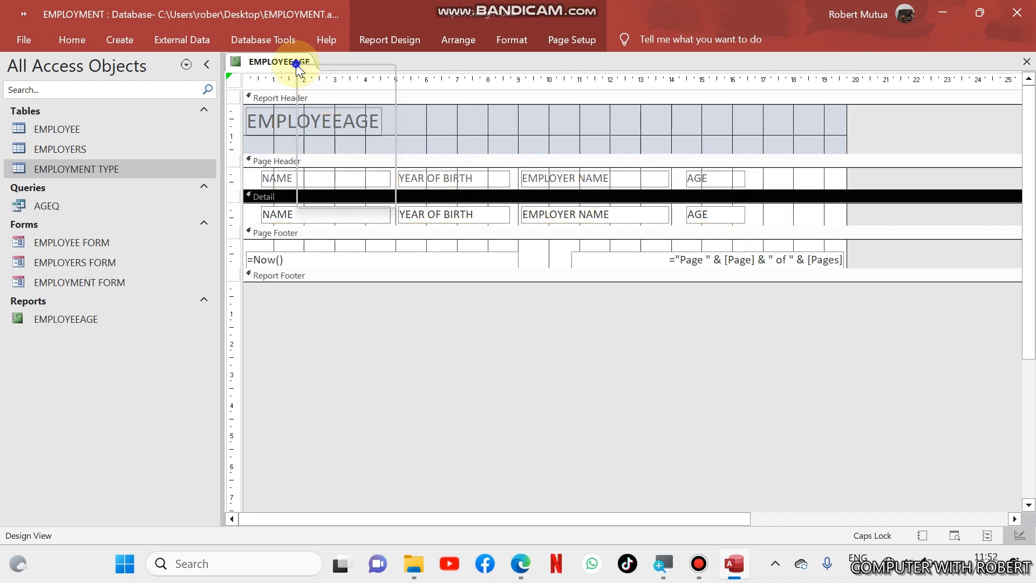
click(331, 138)
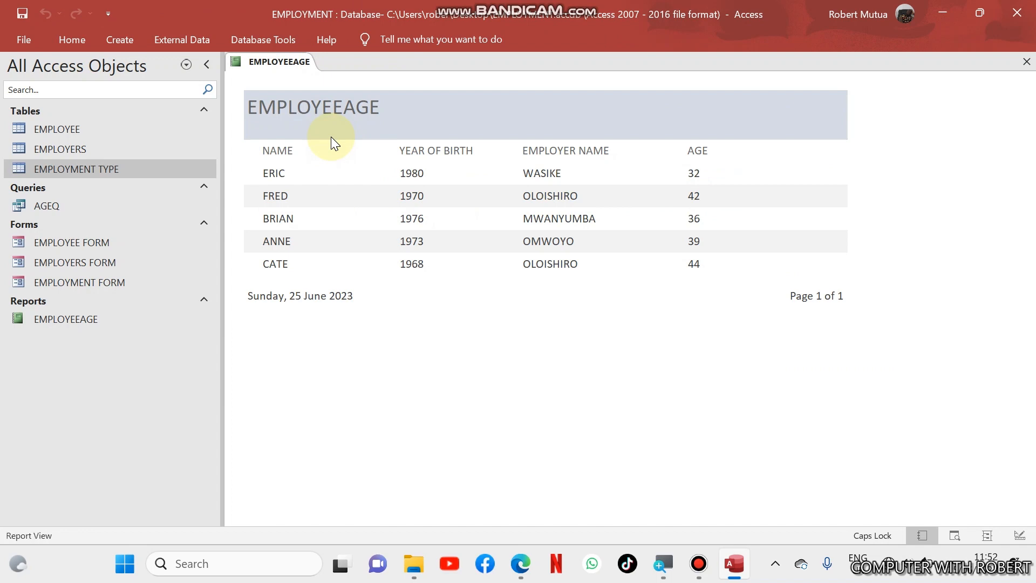
double_click(691, 173)
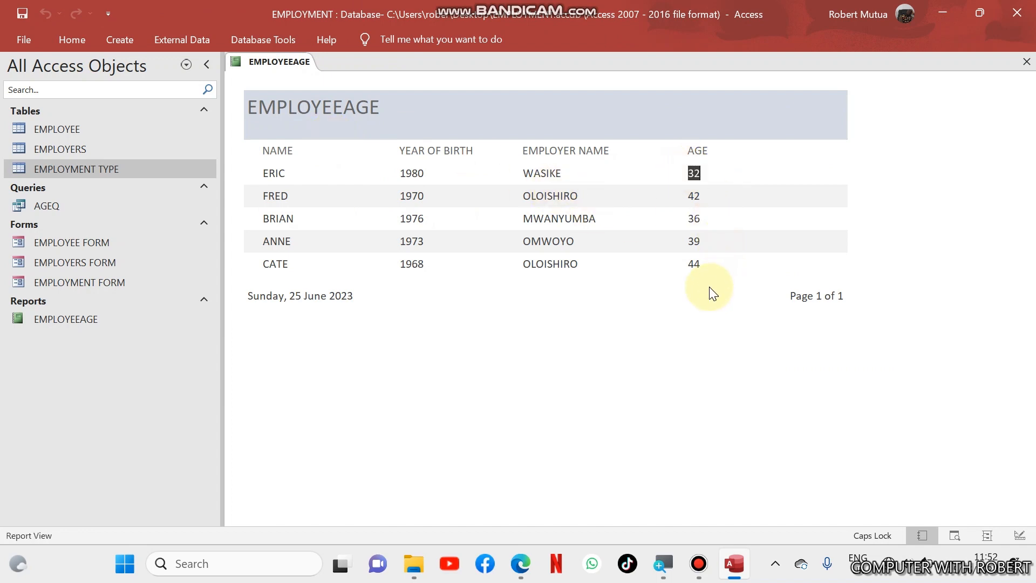
- Return the report to Design View and use Group & Sort to add a group on the AGE field
right_click(250, 67)
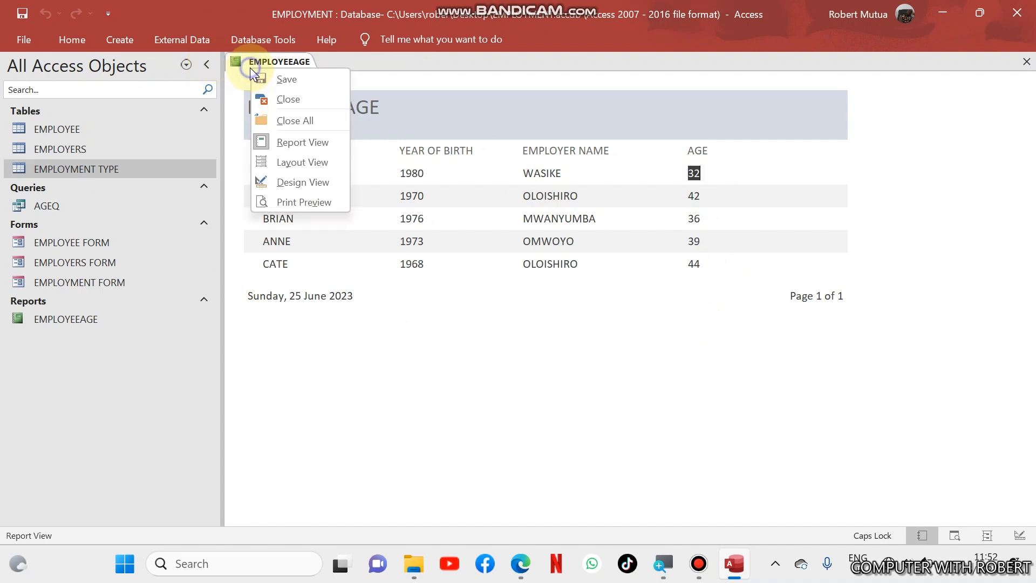
click(301, 182)
click(354, 249)
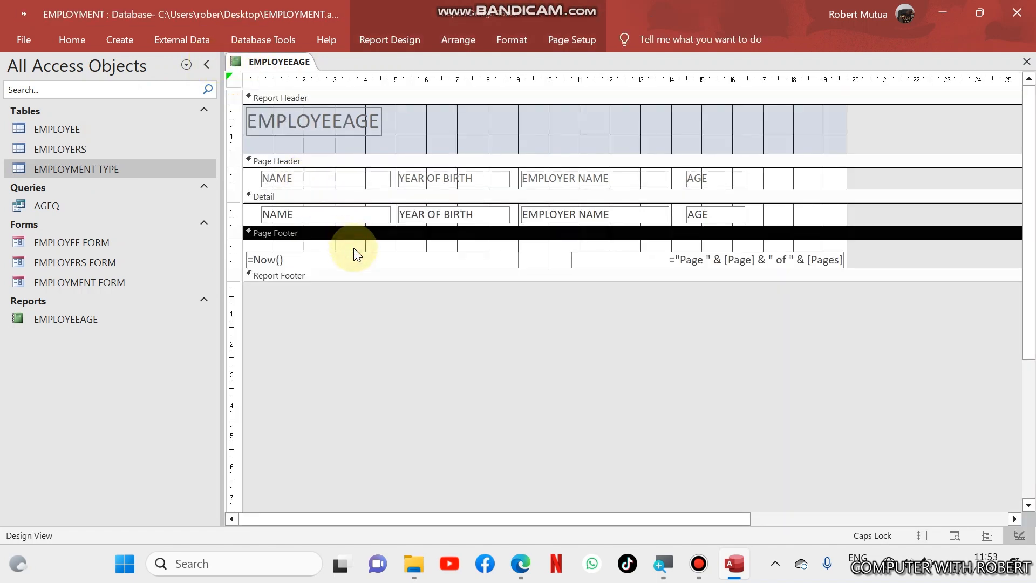
click(403, 43)
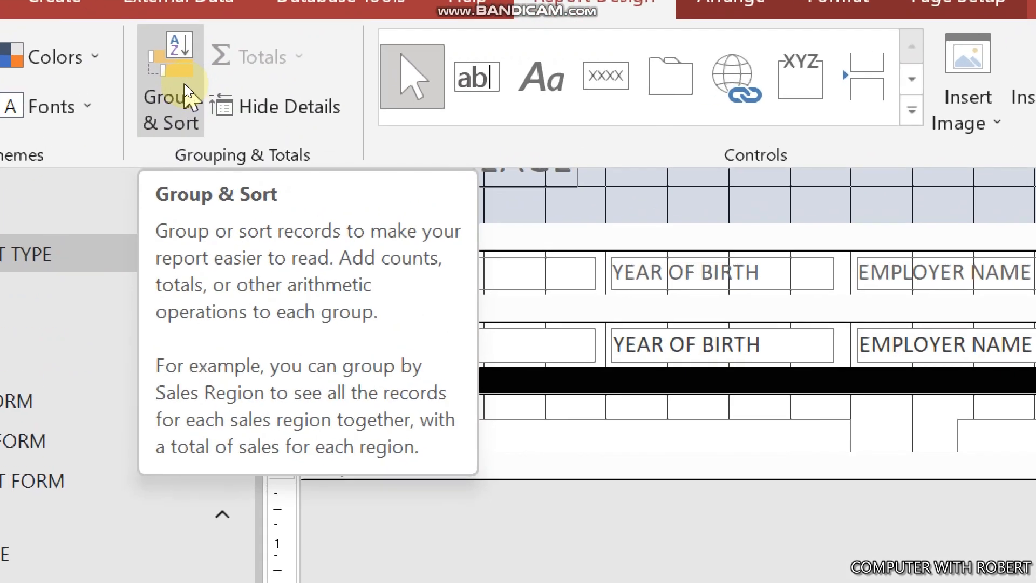
click(184, 83)
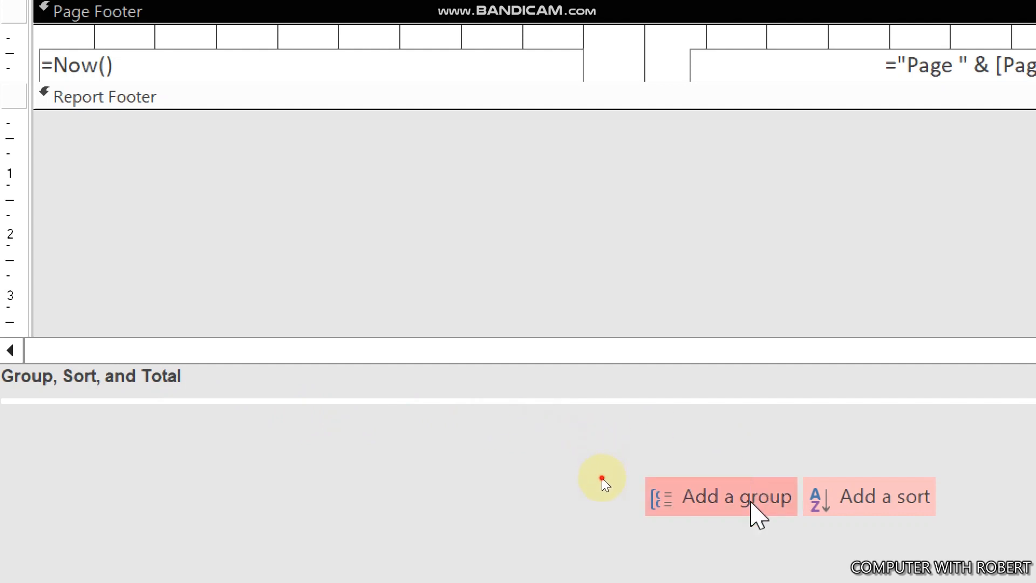
click(753, 498)
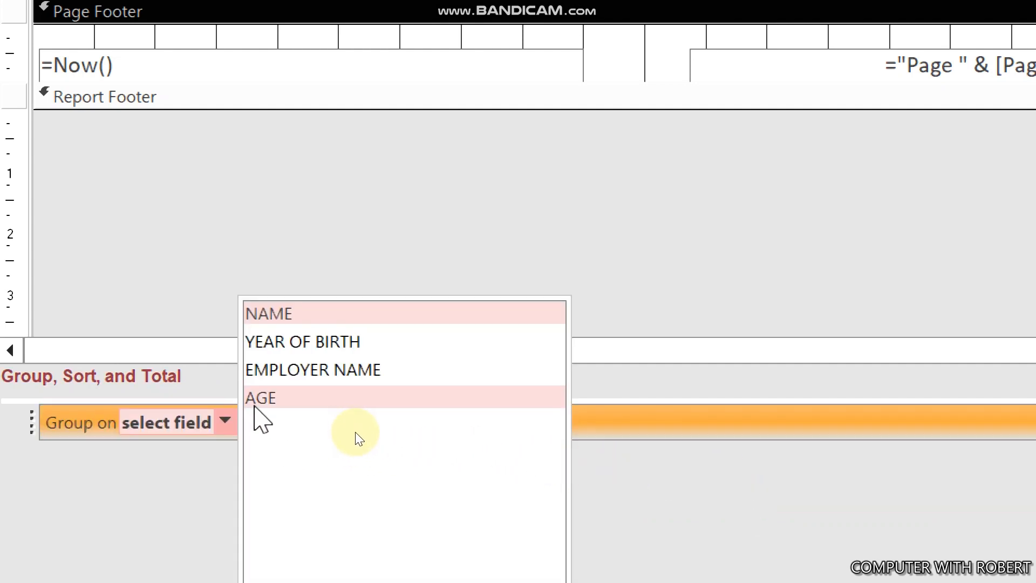
click(258, 399)
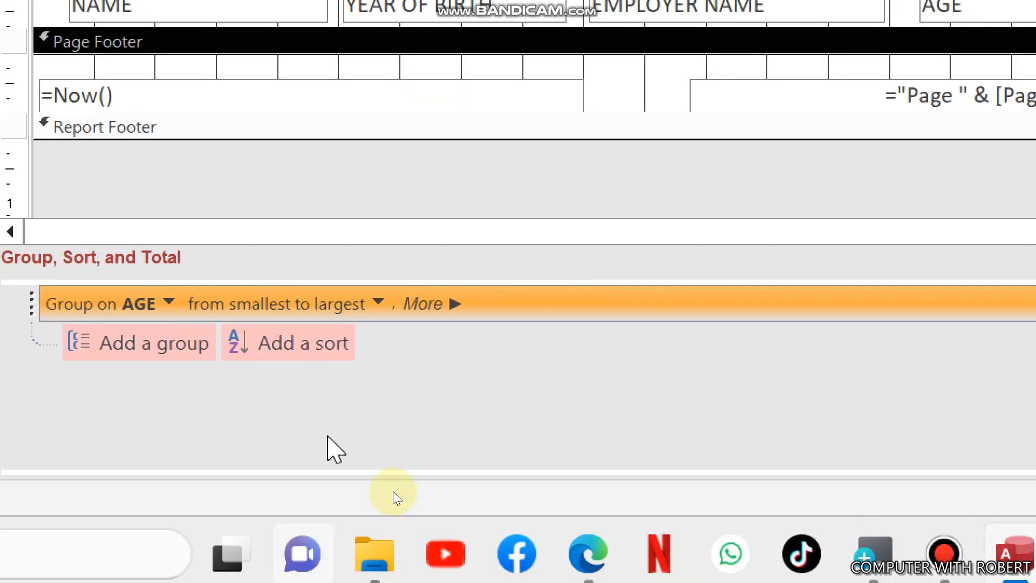
- Expand the AGE group's options and add a total on AGE of type Average, shown as a grand total
click(422, 304)
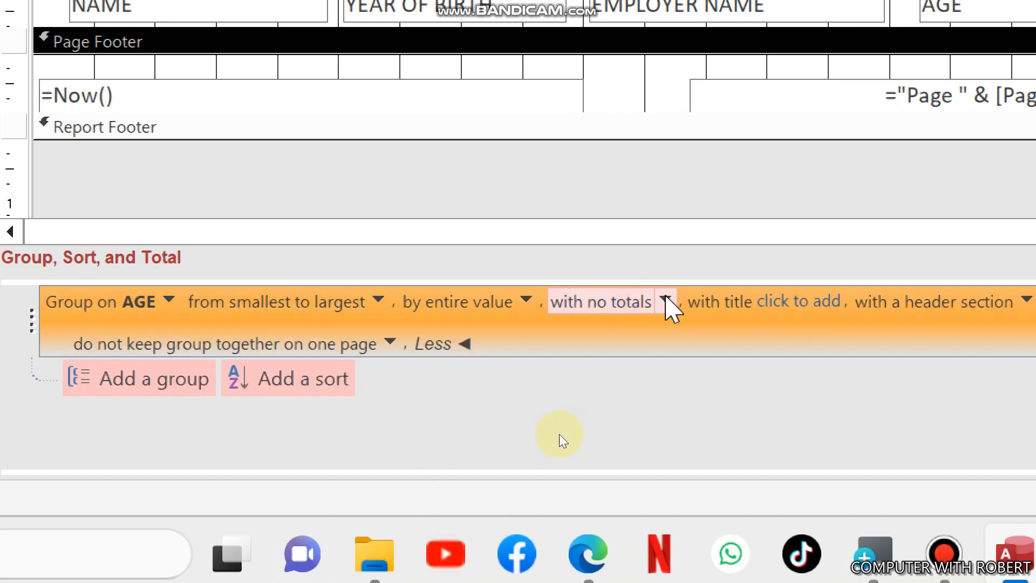
click(665, 301)
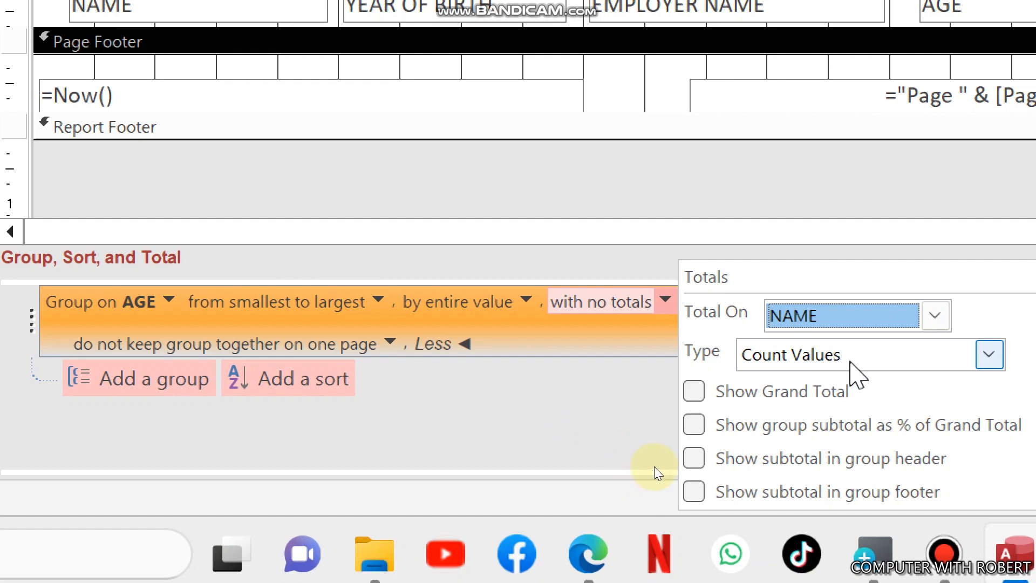
click(937, 319)
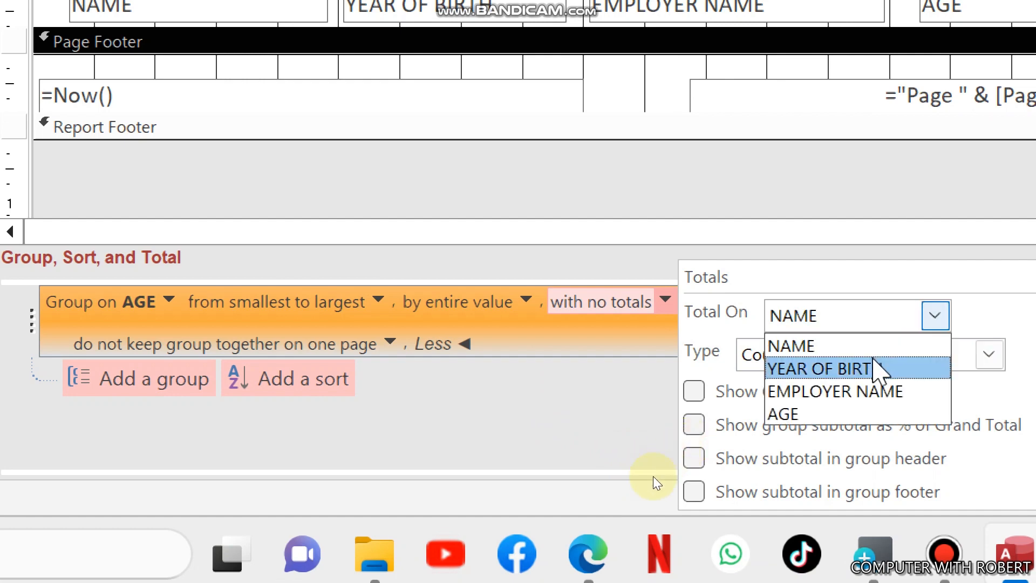
click(835, 426)
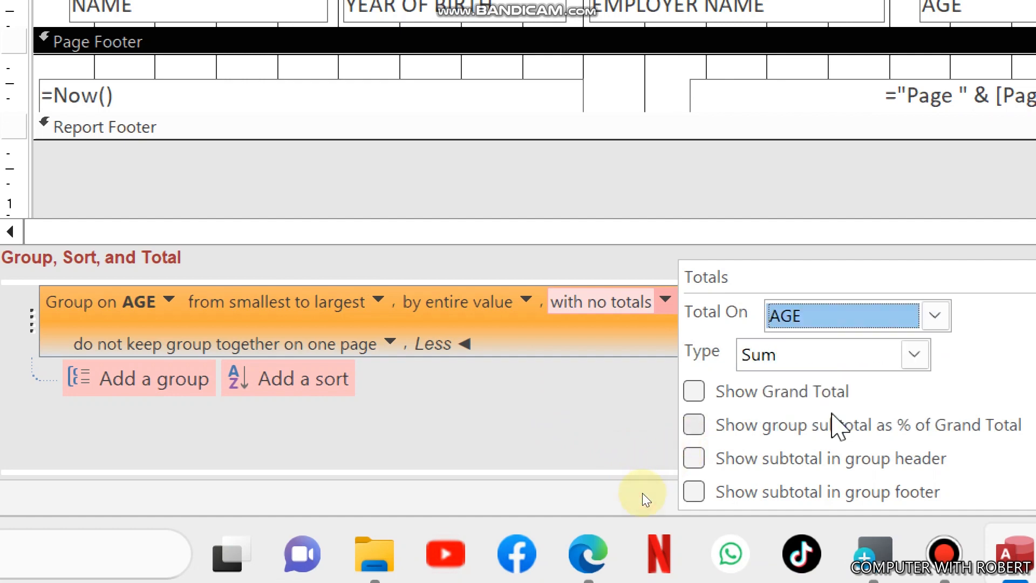
click(915, 354)
click(863, 407)
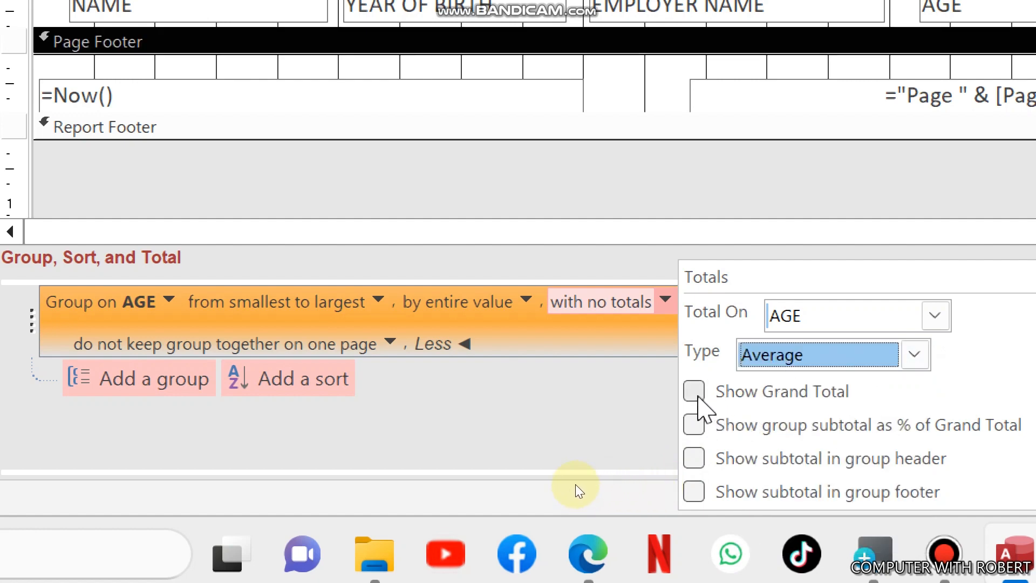
click(695, 391)
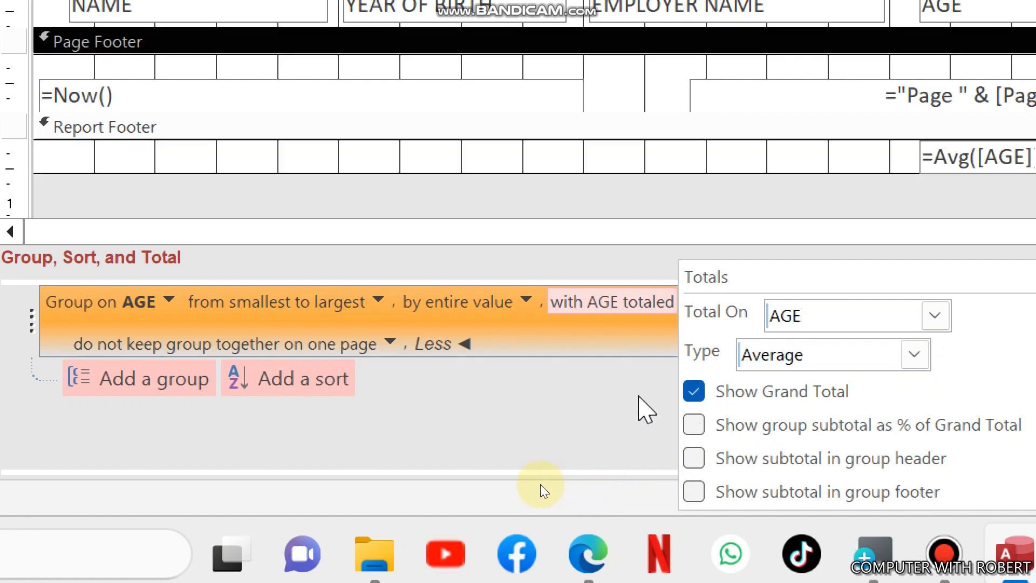
click(592, 399)
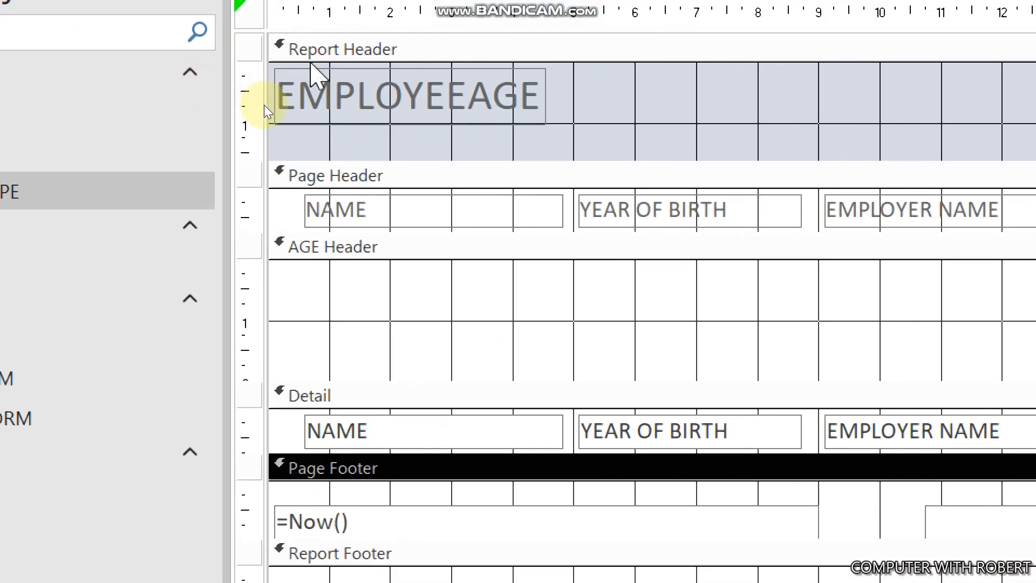
- Show the report in Layout View, and switch it to Print Preview
click(313, 60)
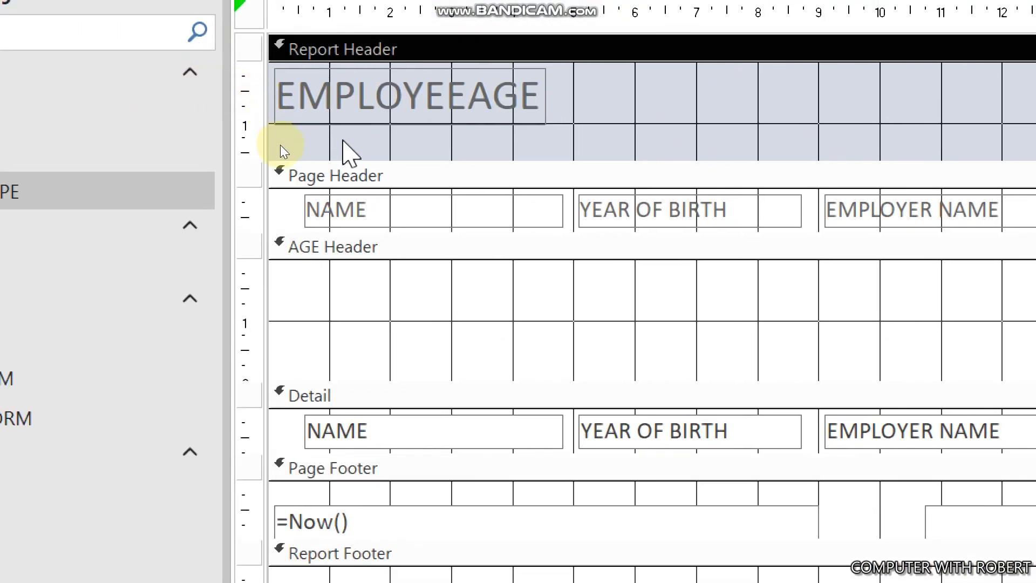
right_click(343, 143)
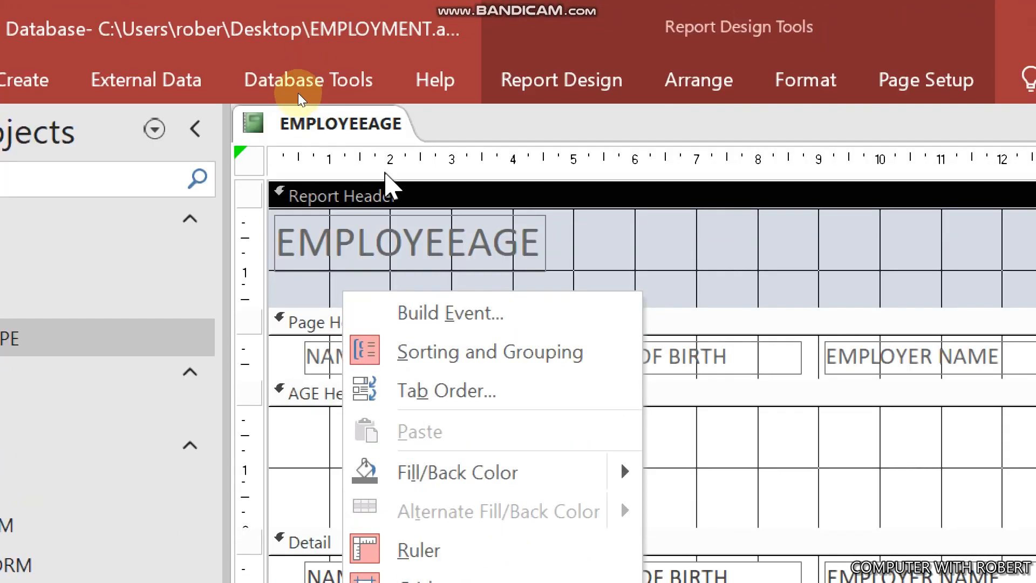
right_click(365, 131)
right_click(365, 132)
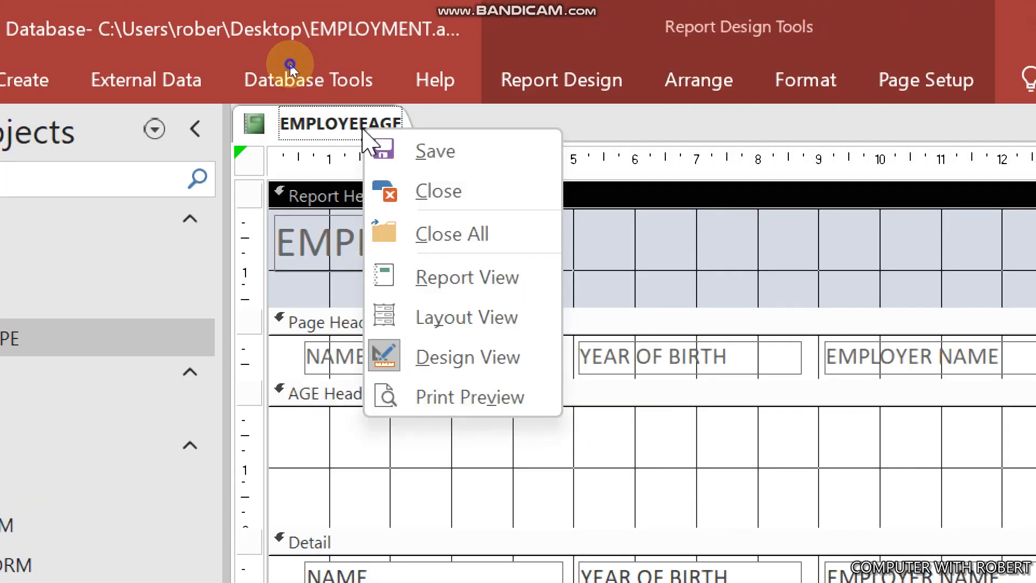
click(443, 318)
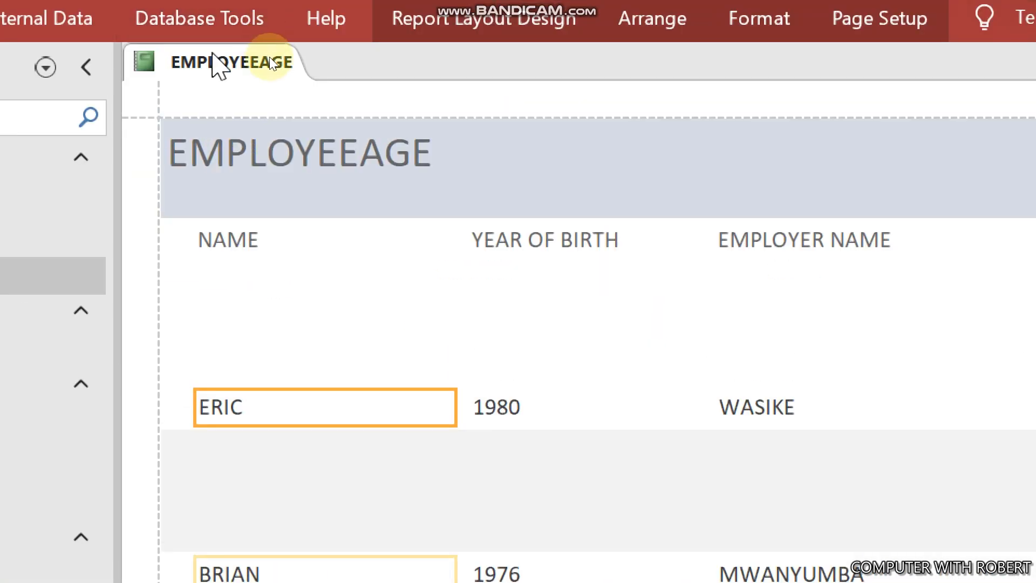
right_click(214, 55)
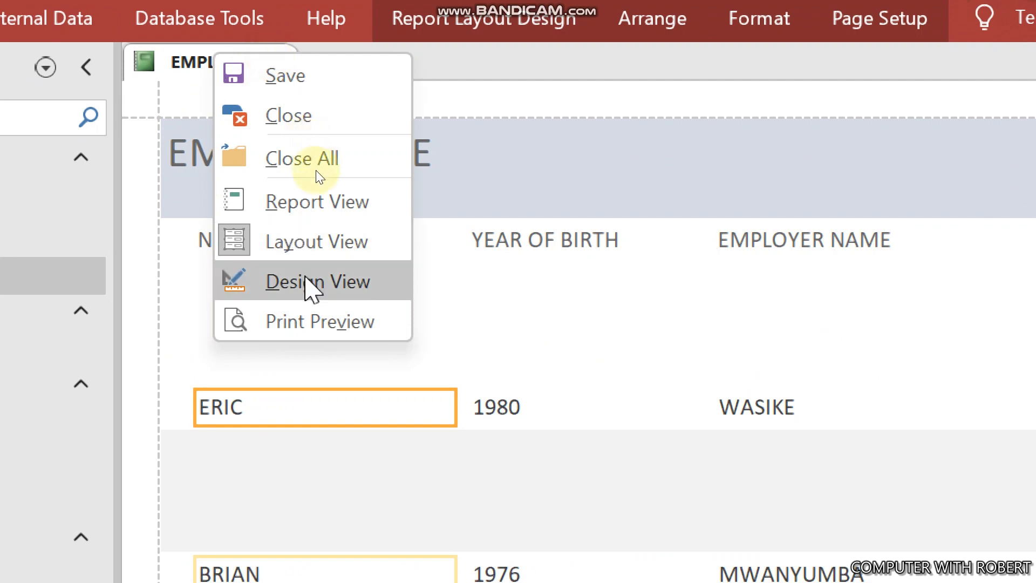
click(330, 319)
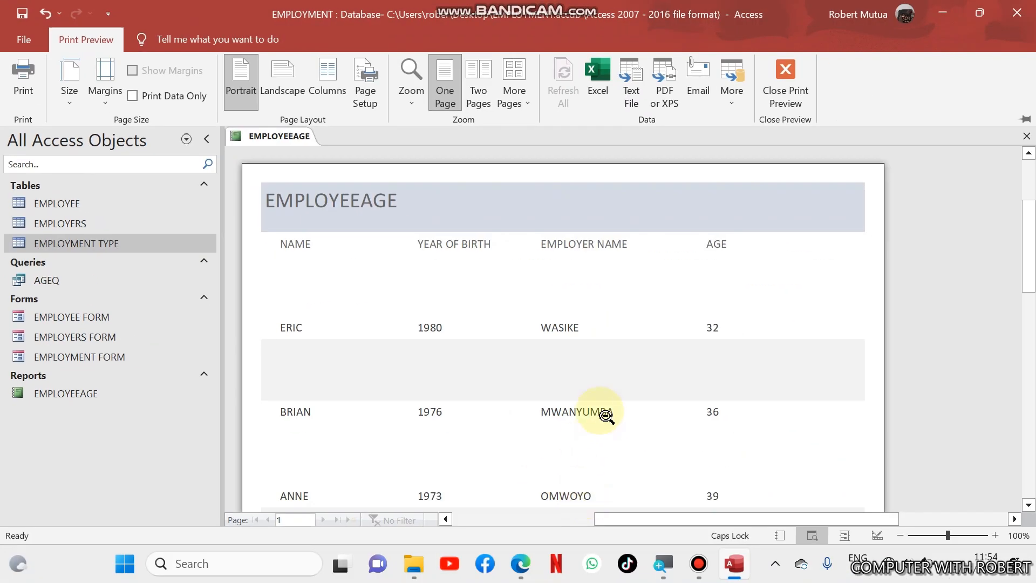
- Examine the average below the AGE column in the print preview, and return to the whole-page display
click(891, 414)
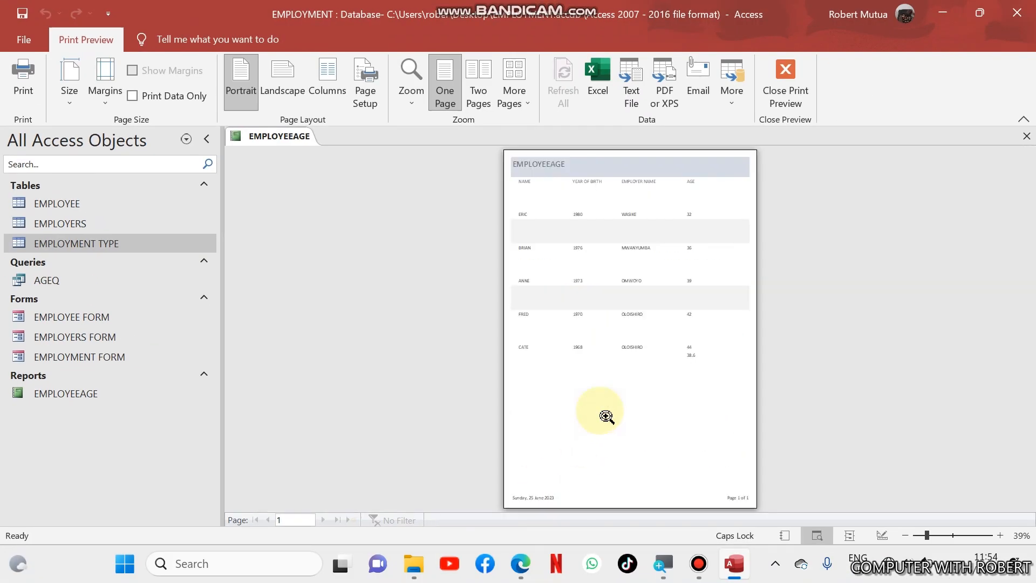
click(695, 374)
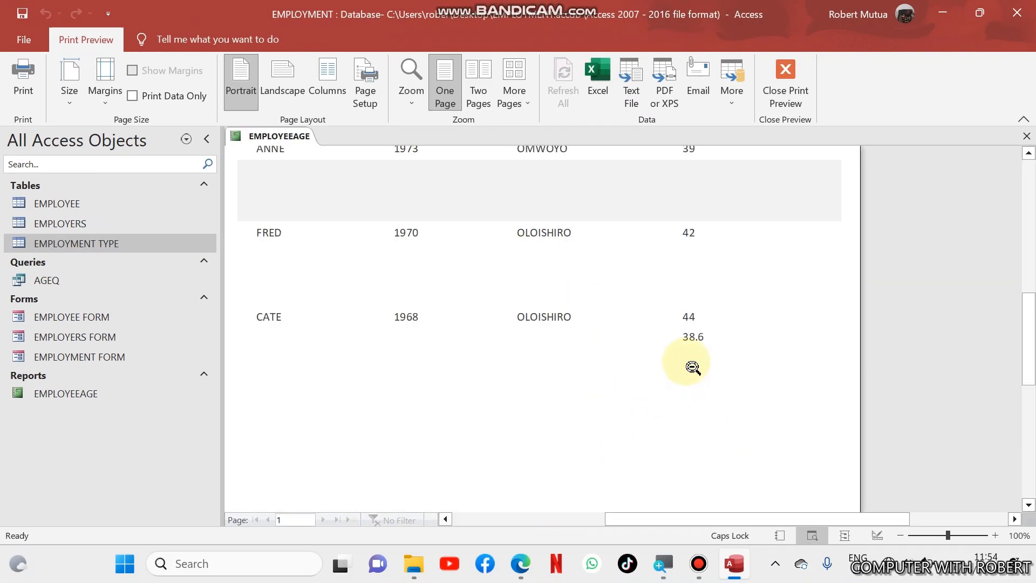
scroll(696, 356, up, 2)
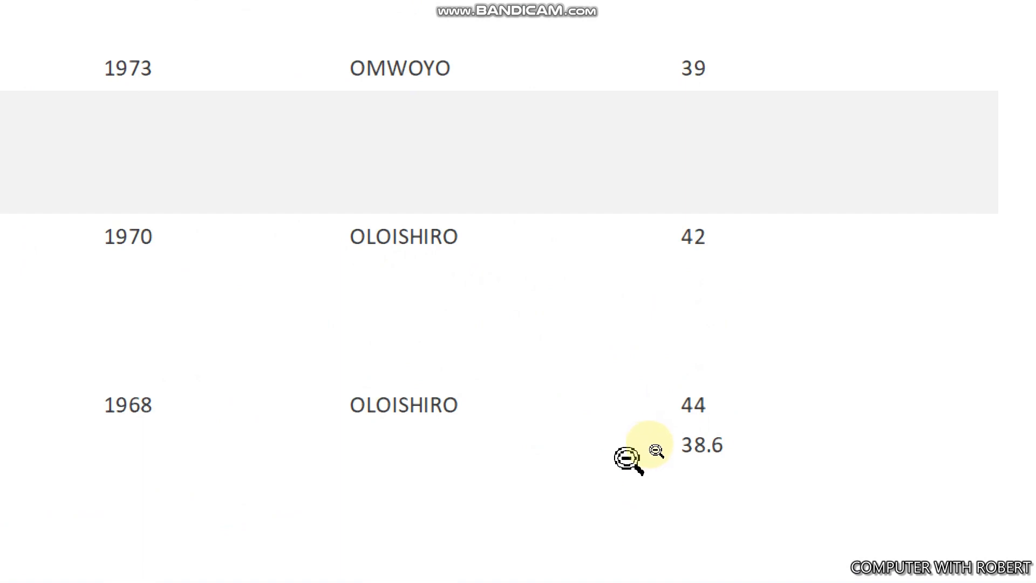
click(654, 446)
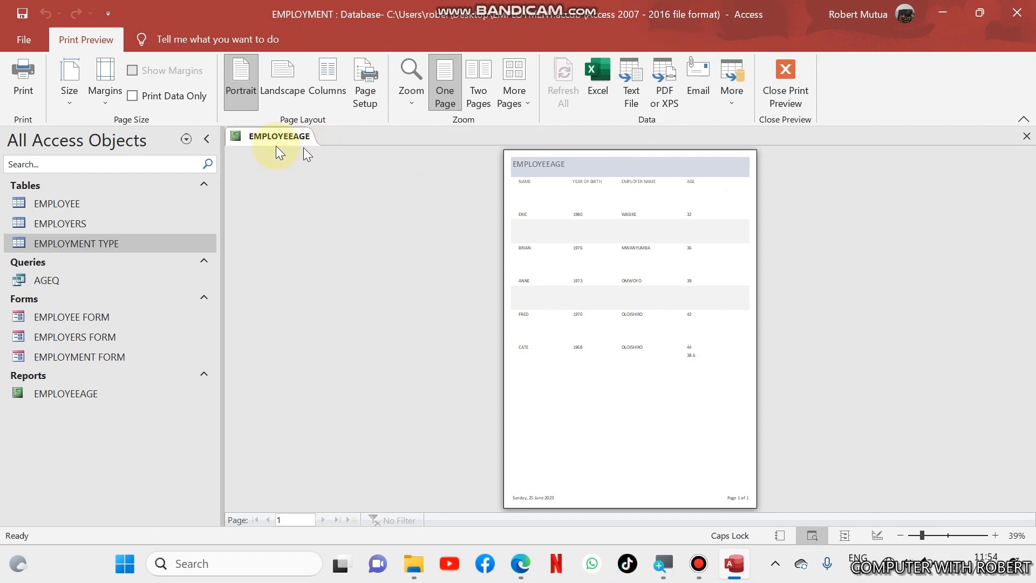
- Return the report to Design View and add a label reading AVERAGE in the report footer, beside the average-age field
right_click(277, 145)
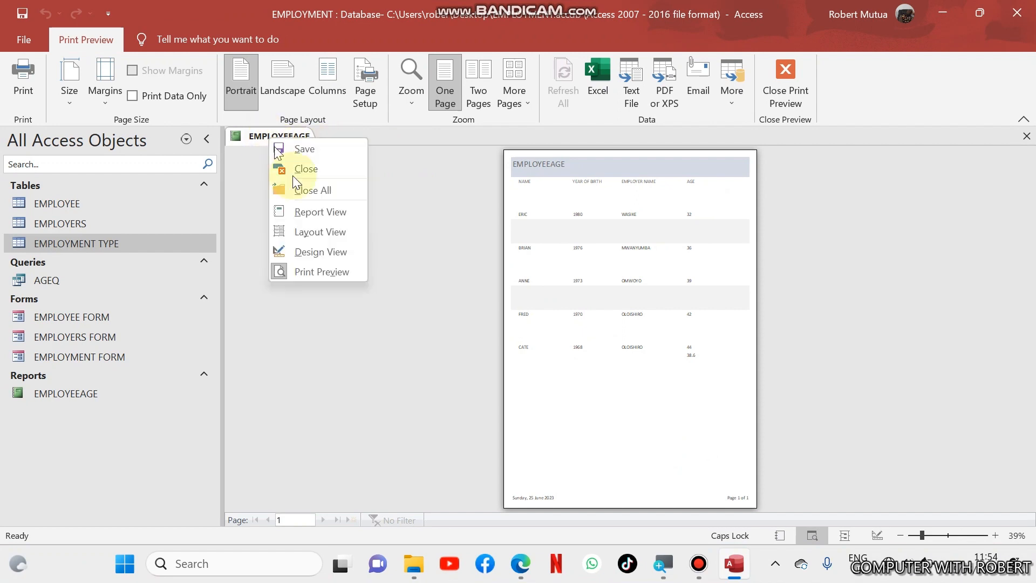
click(320, 251)
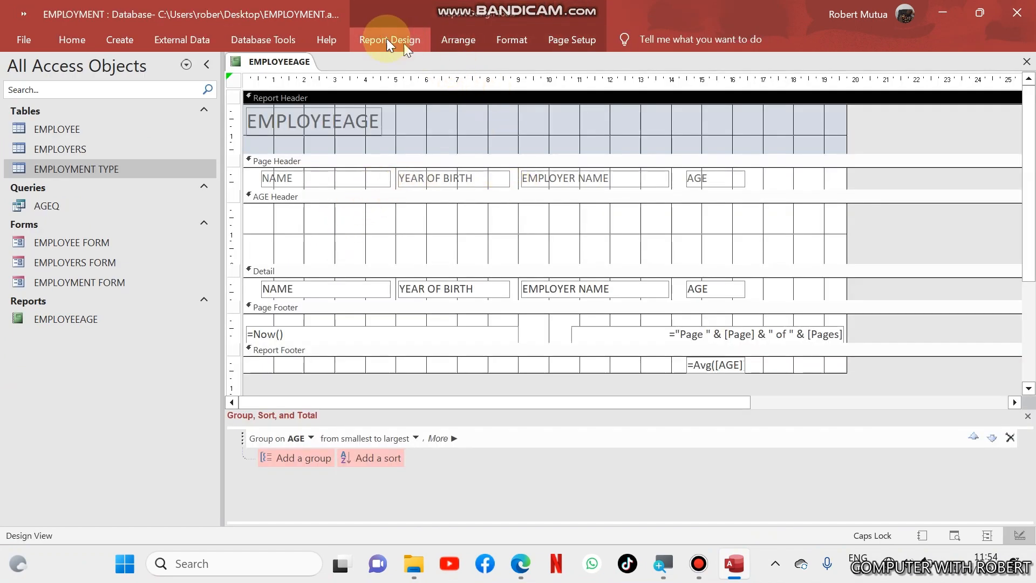
click(386, 38)
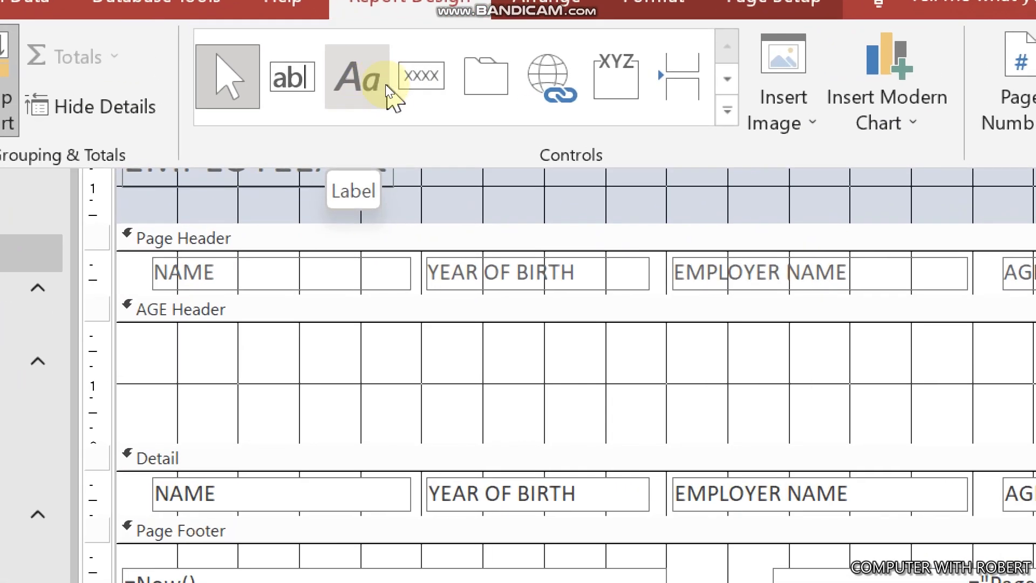
click(361, 80)
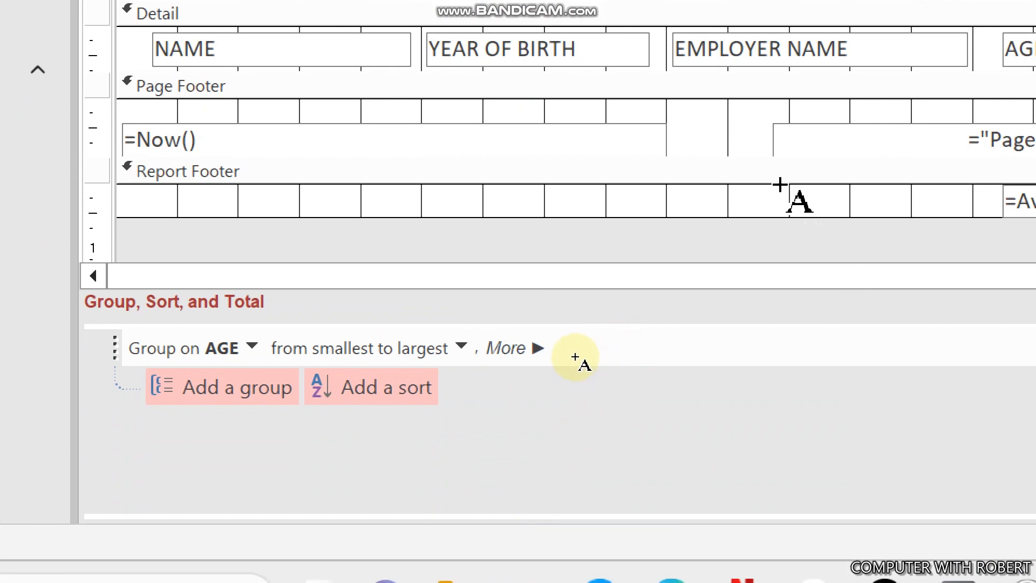
drag(783, 184, 961, 213)
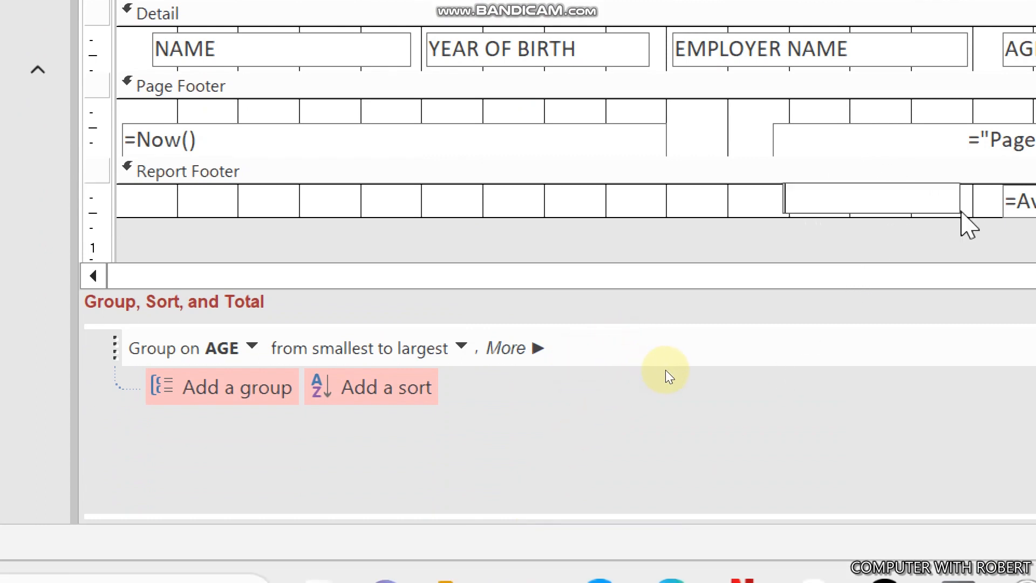
text(AVERAGE)
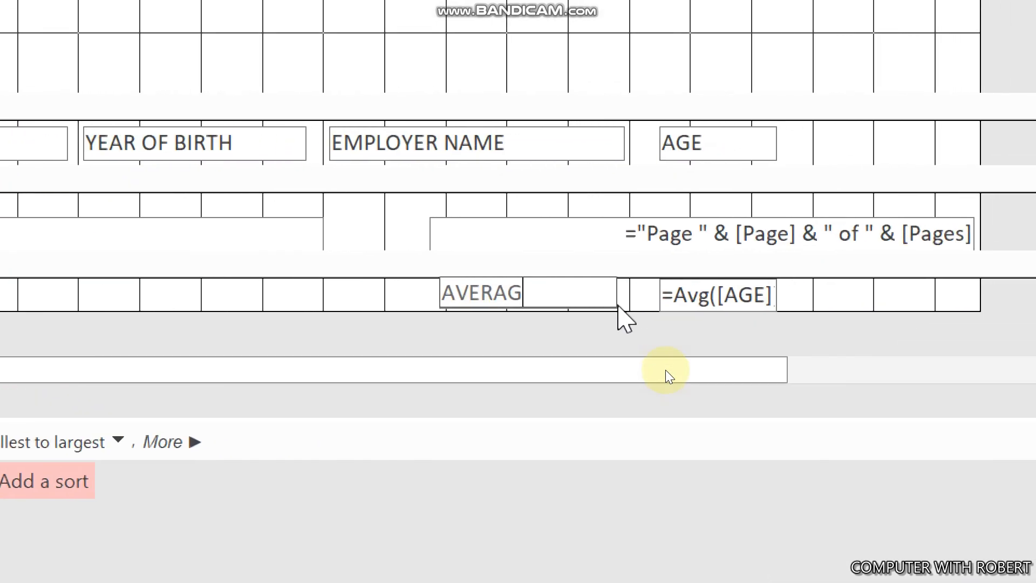
click(308, 308)
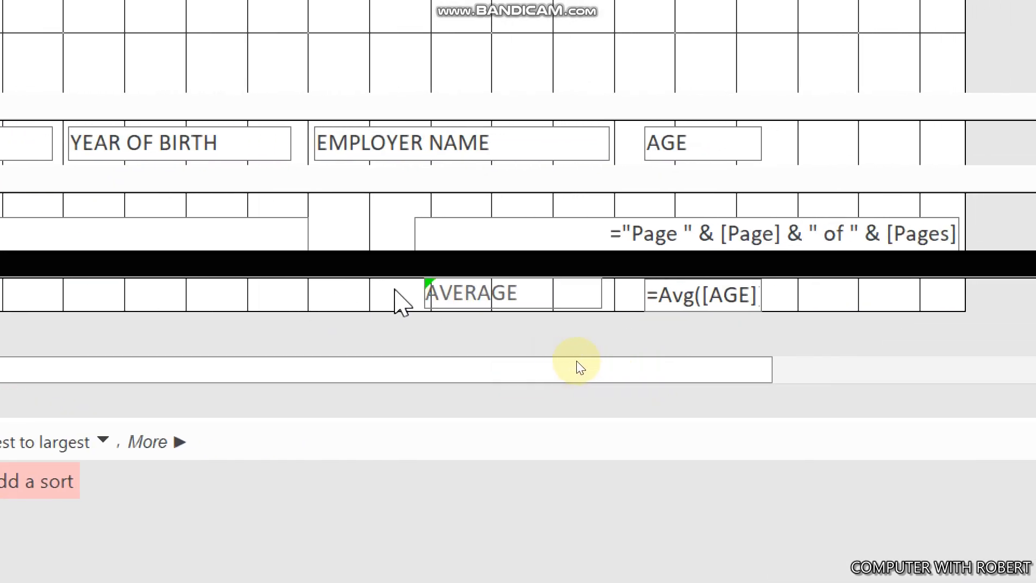
click(465, 291)
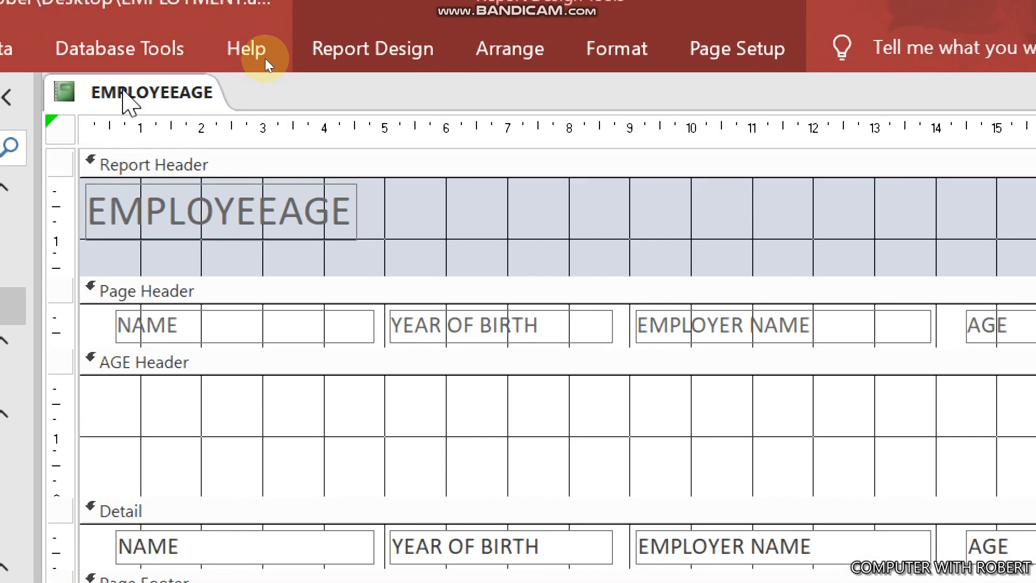
- Show the report in Report View down to its footer, and close the report, saving its design changes
right_click(124, 91)
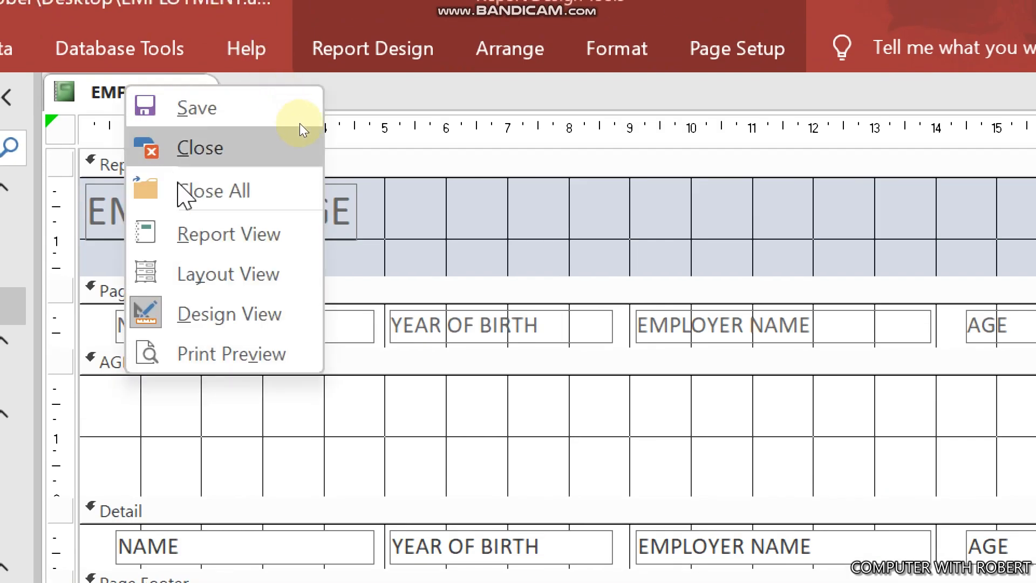
click(216, 229)
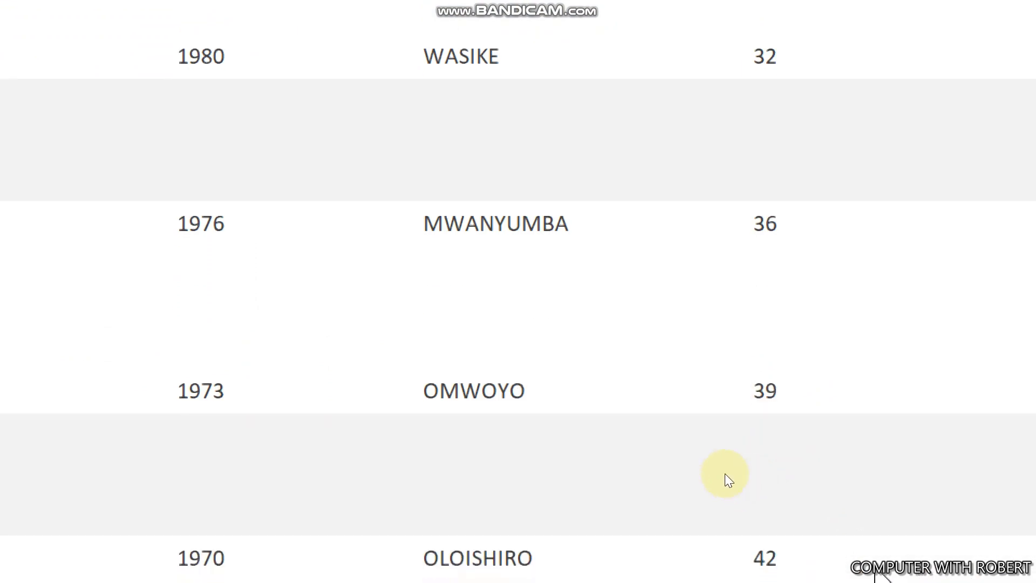
click(682, 443)
scroll(682, 443, down, 4)
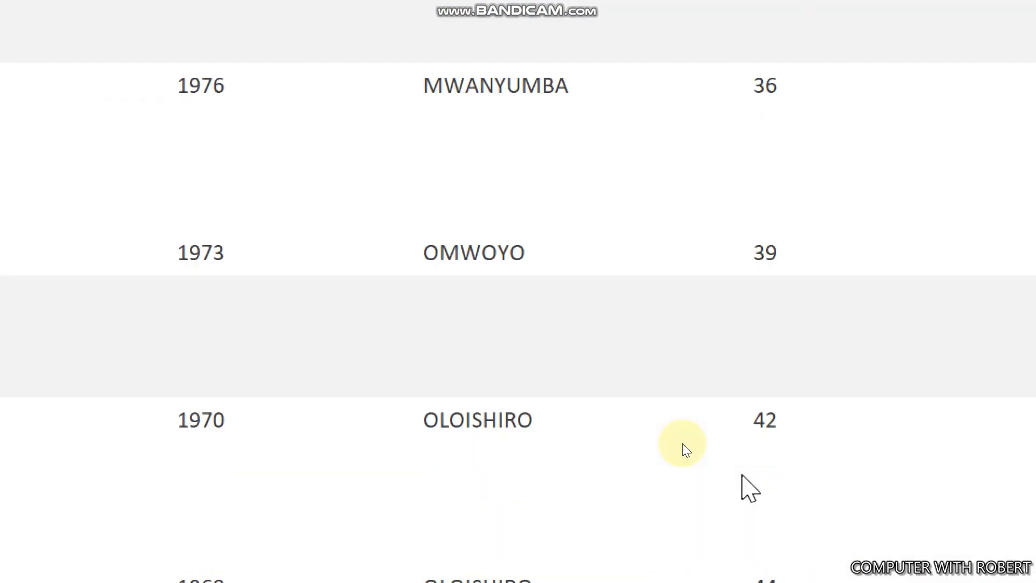
scroll(682, 443, down, 3)
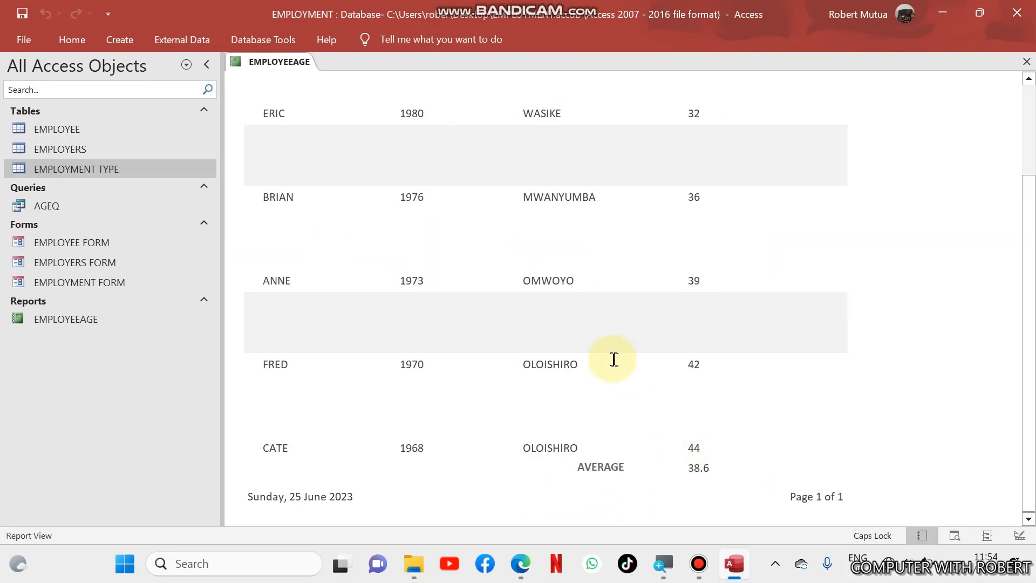
click(1027, 61)
click(479, 326)
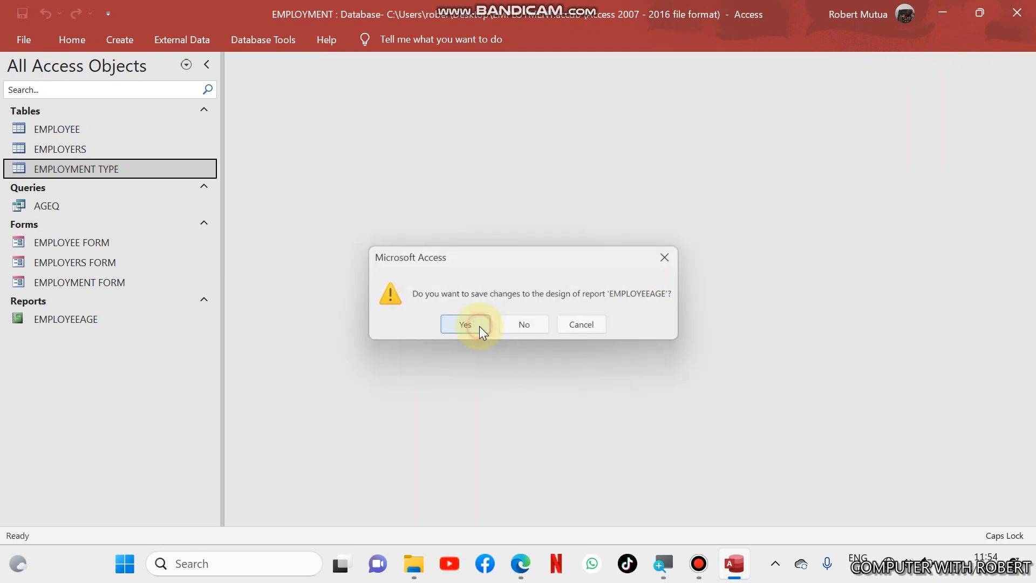
- Read question (c)(i) of KCSE 2011 P2.pdf in Microsoft Edge, reopening the file from the browsing history, and return to Access
click(506, 554)
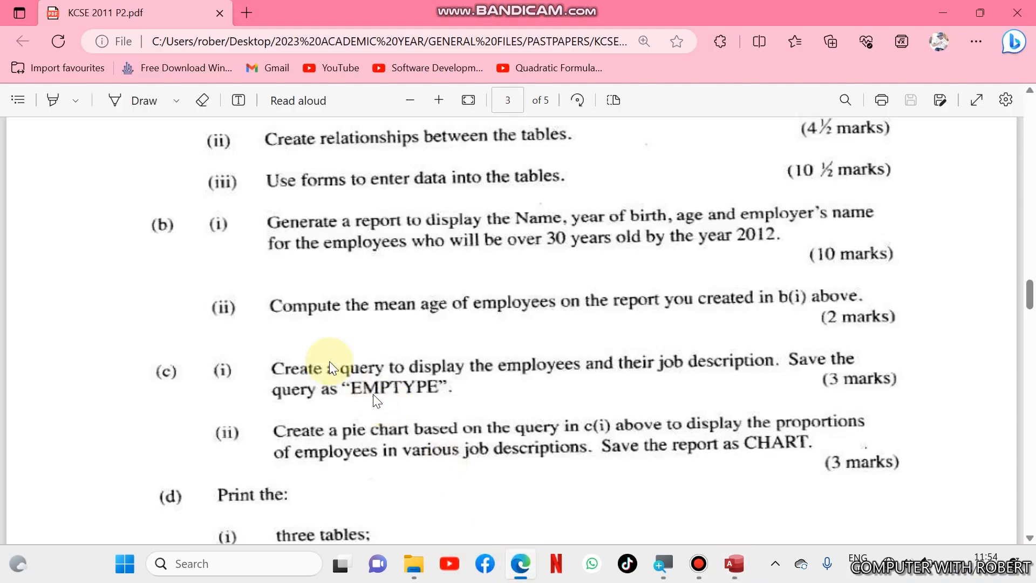
click(302, 330)
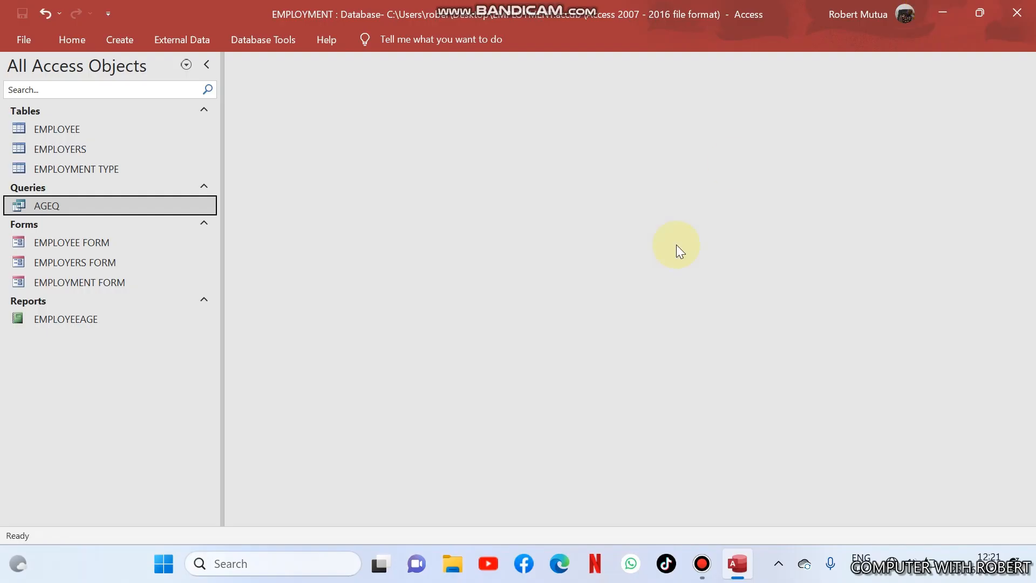
click(562, 552)
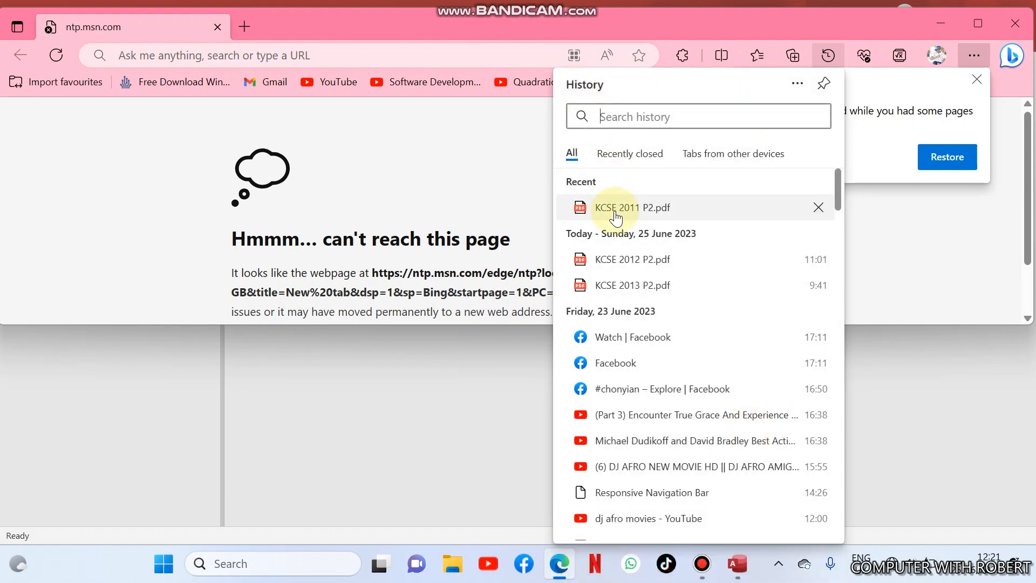
click(585, 217)
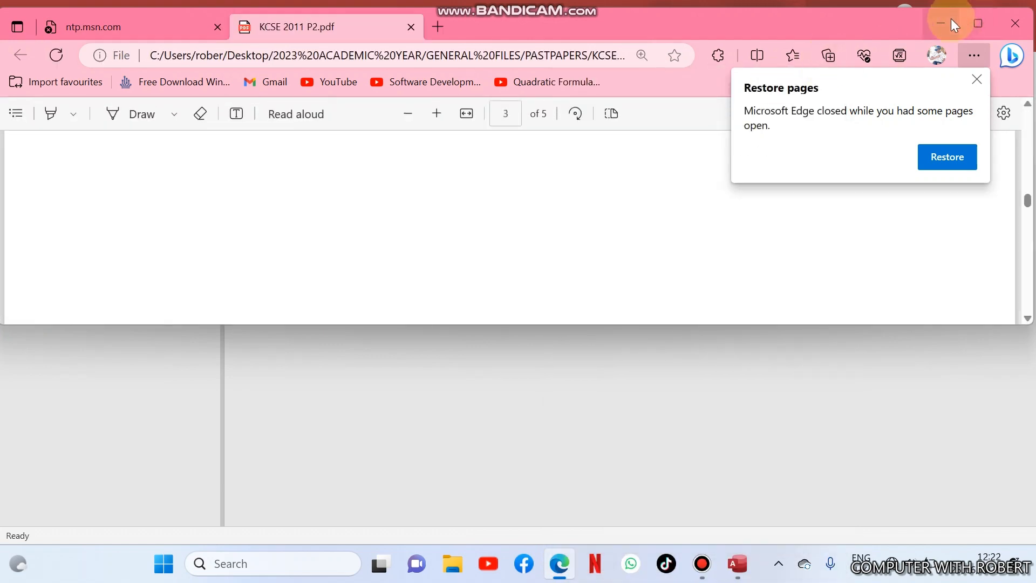
click(983, 28)
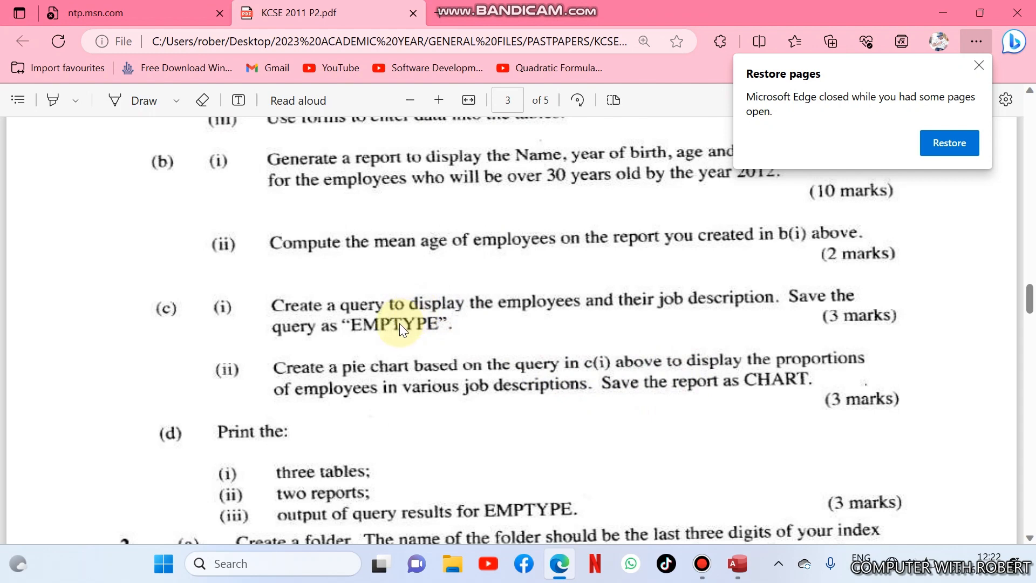
click(735, 564)
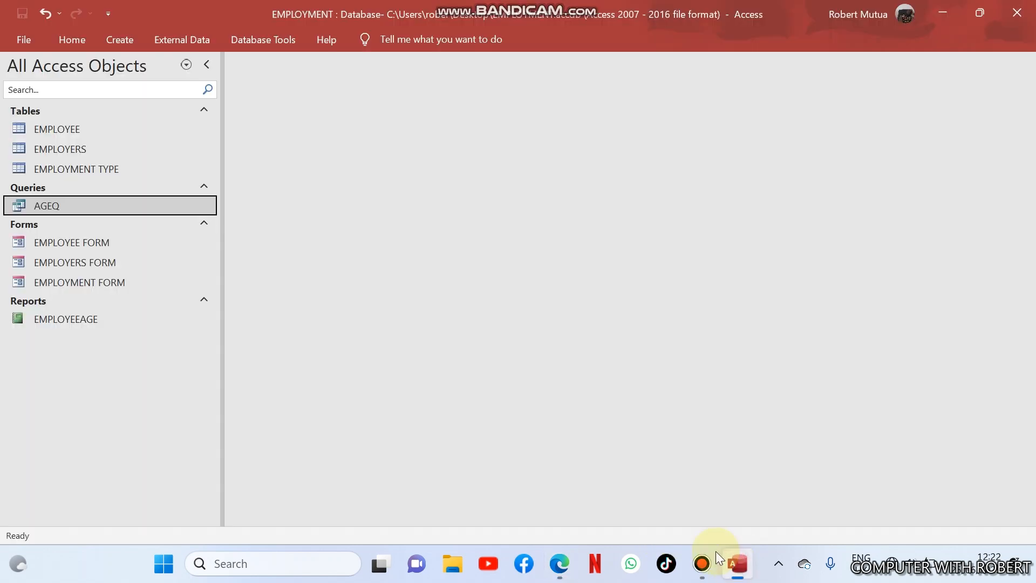
- Start a new query with the Simple Query Wizard and add the NAME field from the EMPLOYEE table
click(110, 36)
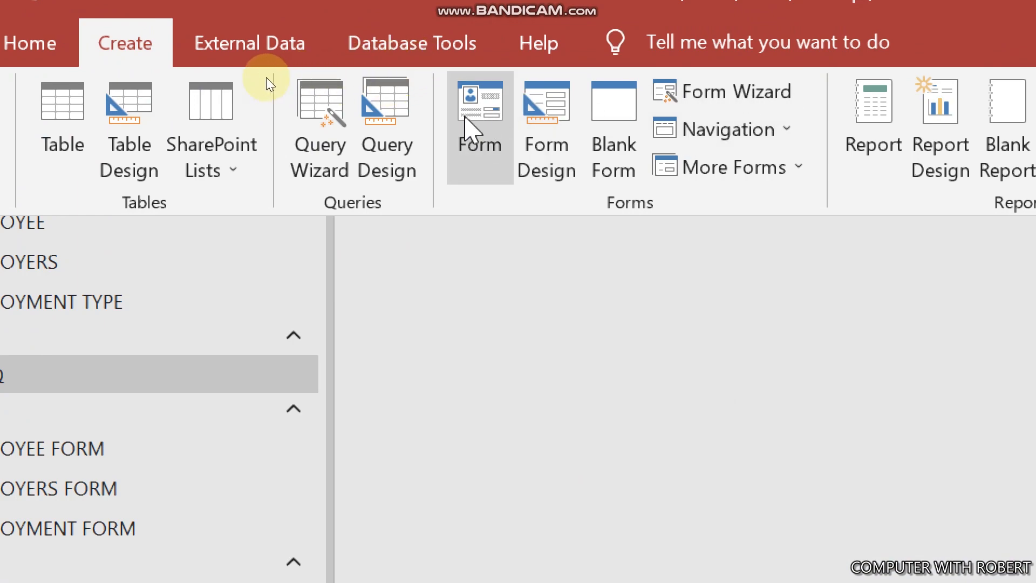
click(326, 129)
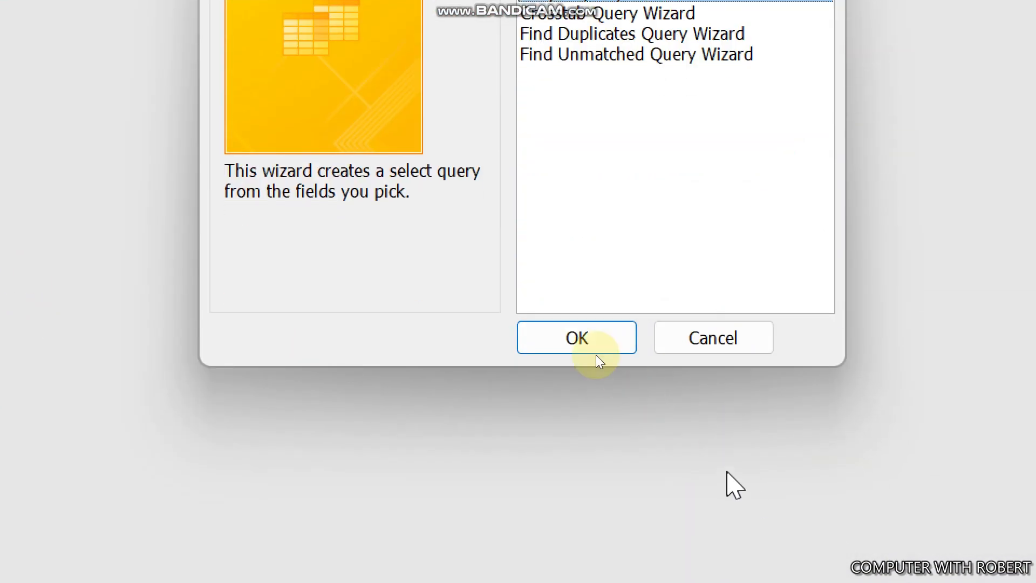
click(572, 345)
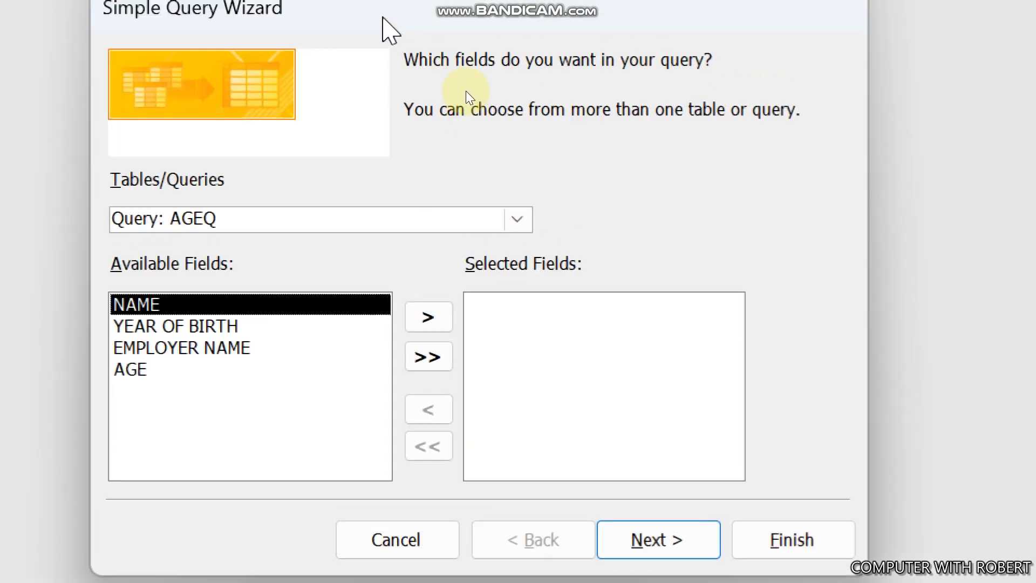
click(528, 232)
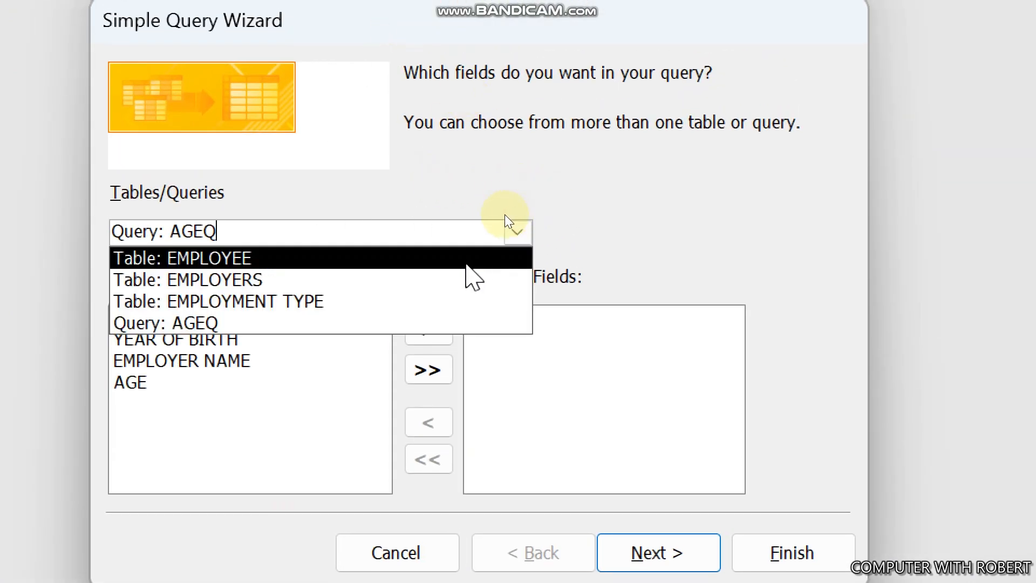
click(421, 258)
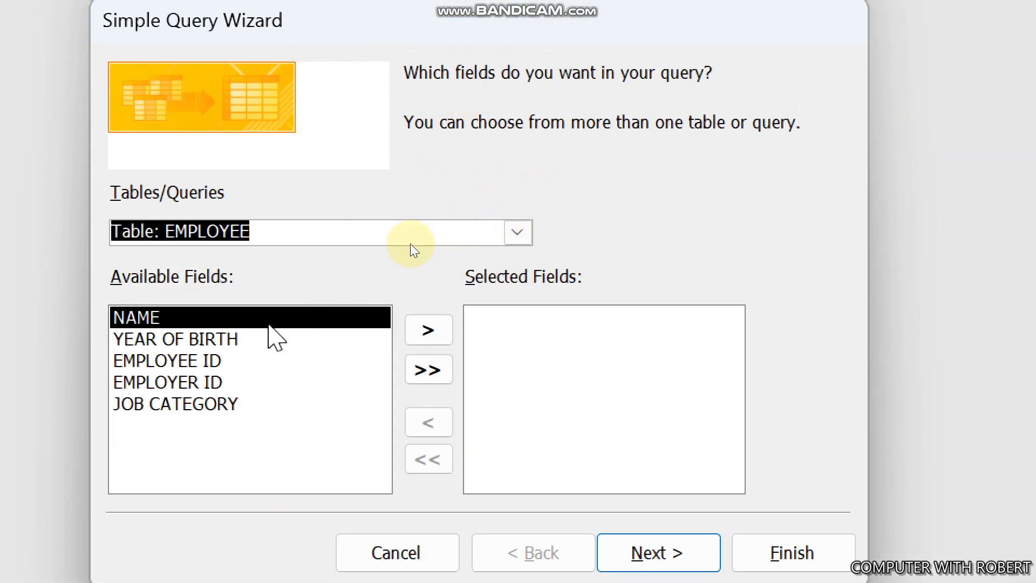
click(444, 330)
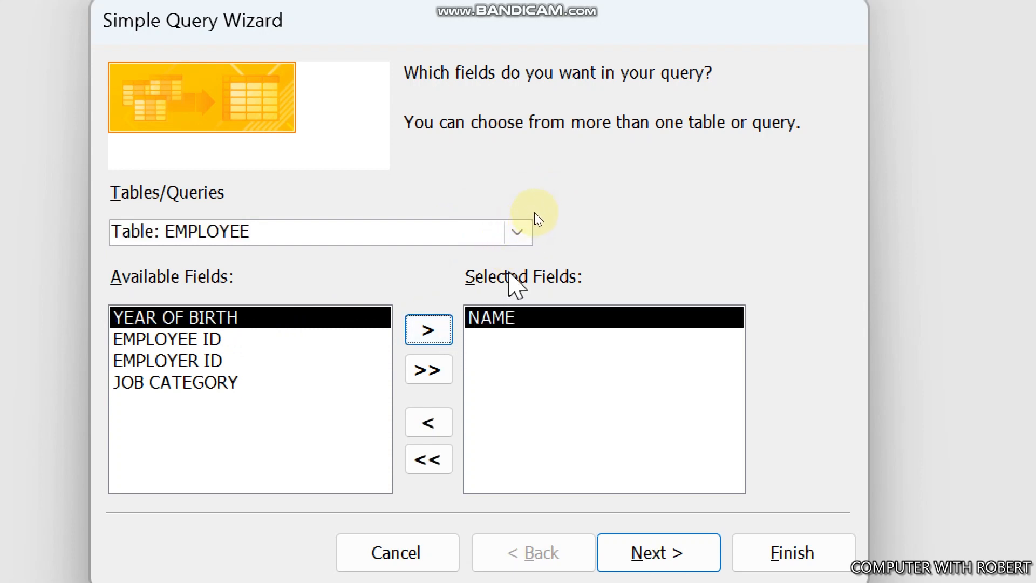
- Add the JOB DESCRIPTION field from the EMPLOYMENT TYPE table to the query and proceed to the query title
click(517, 228)
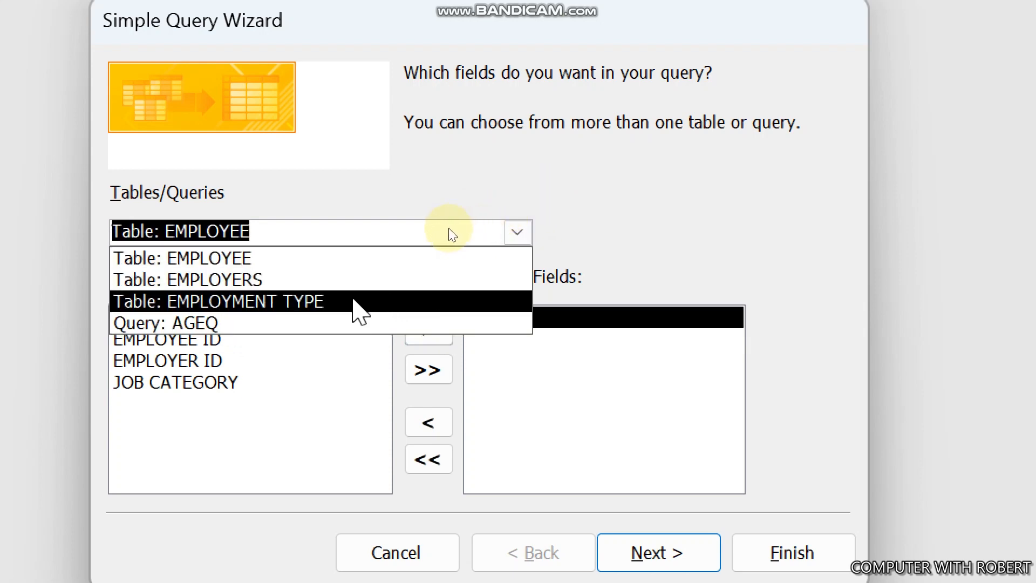
click(332, 300)
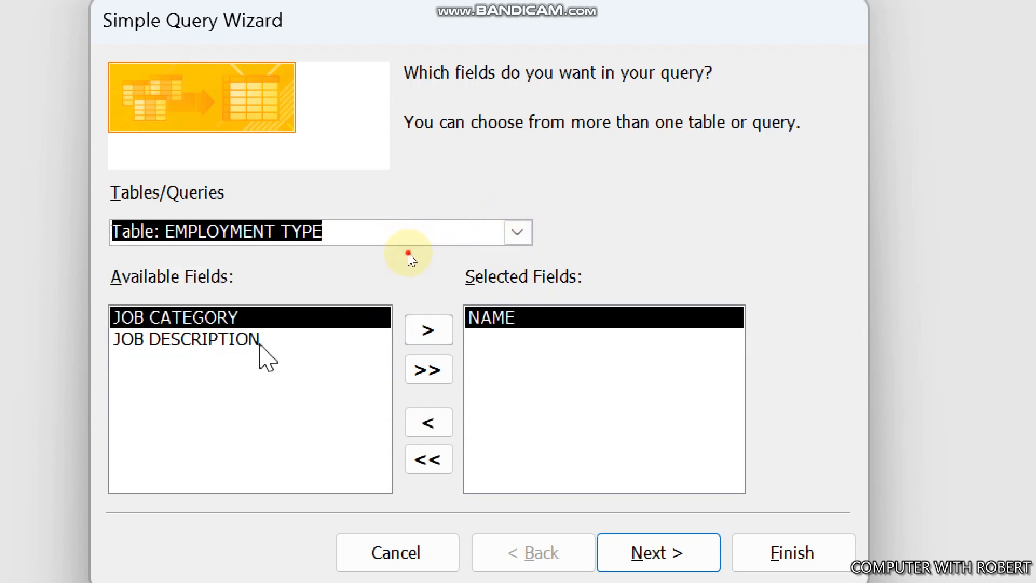
click(292, 340)
click(428, 330)
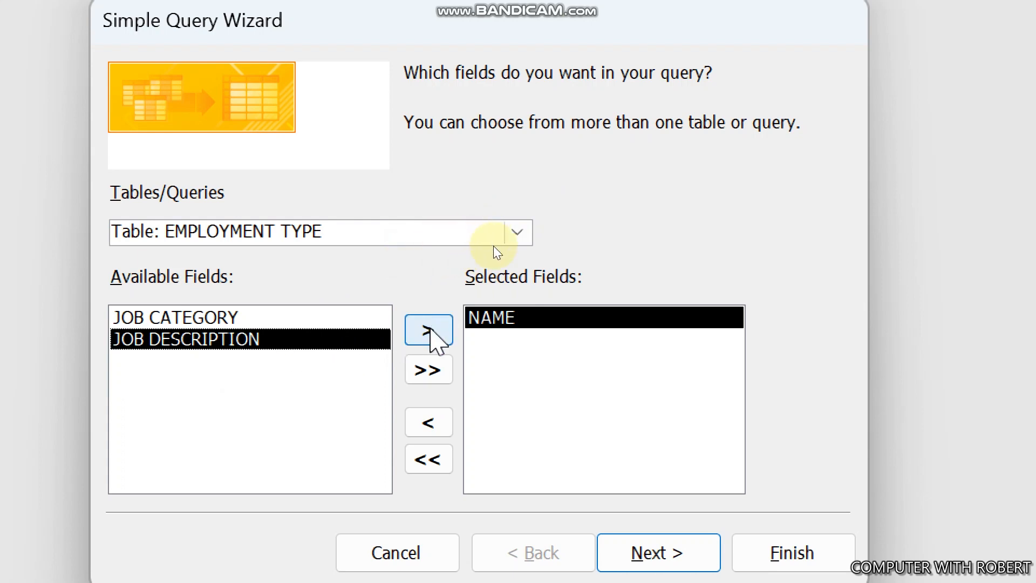
click(643, 555)
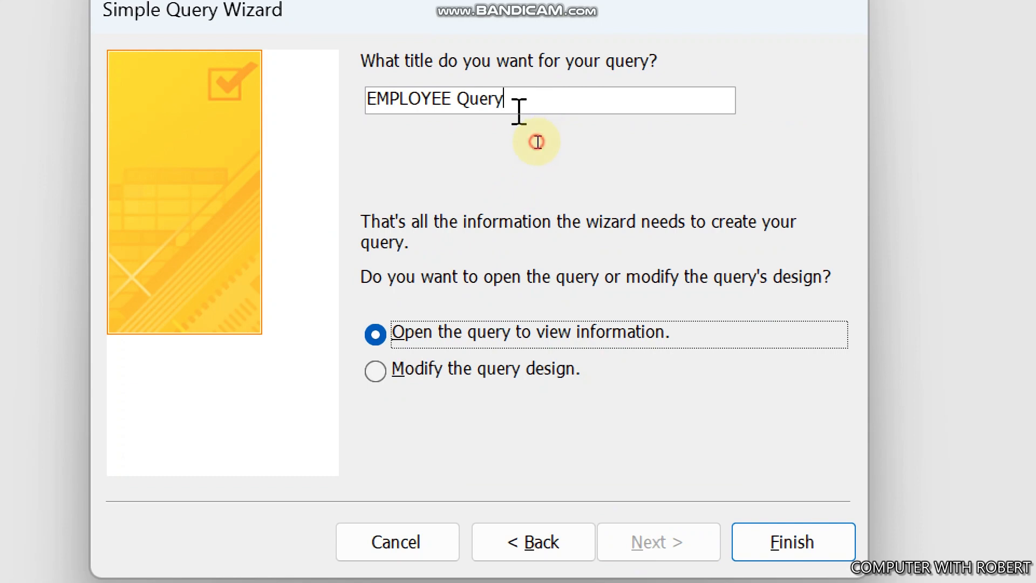
- Title the query EMPTYPE and finish the wizard, opening the query to view its information
key(BackSpace)
key(BackSpace)
key(BackSpace)
key(BackSpace)
key(BackSpace)
key(BackSpace)
key(BackSpace)
key(BackSpace)
key(BackSpace)
key(BackSpace)
key(BackSpace)
key(BackSpace)
key(BackSpace)
key(BackSpace)
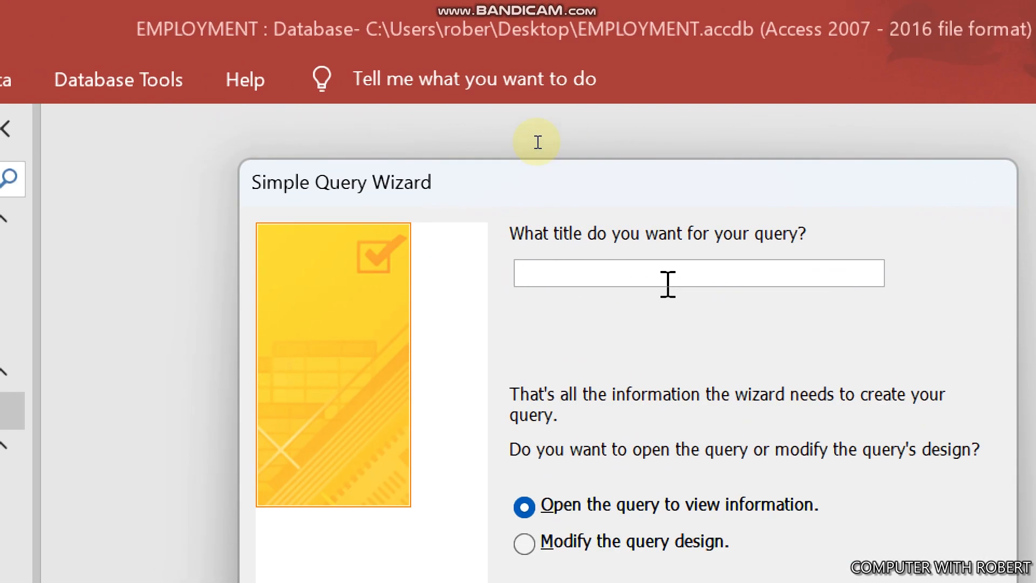
text(EMPTY)
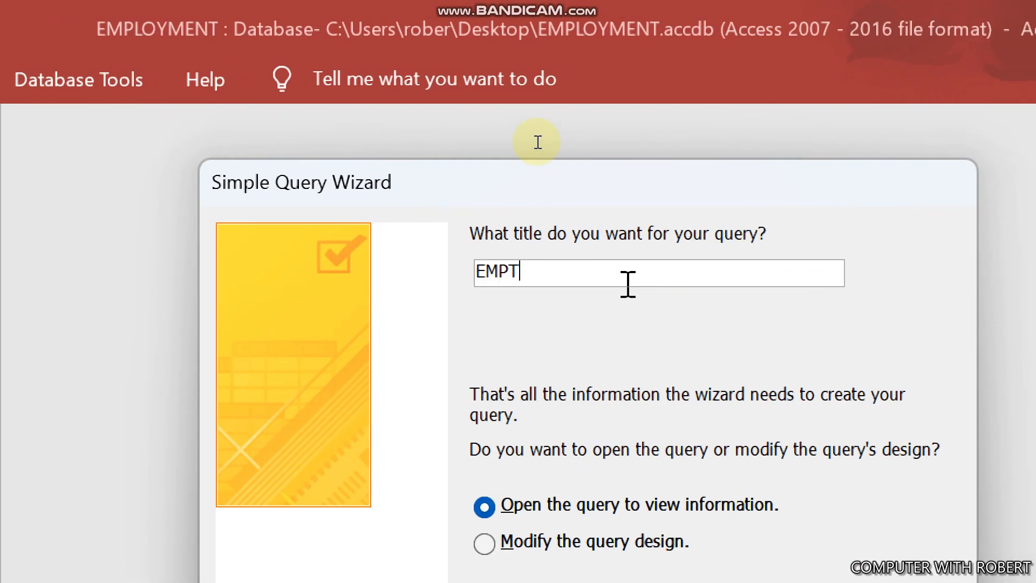
text(P)
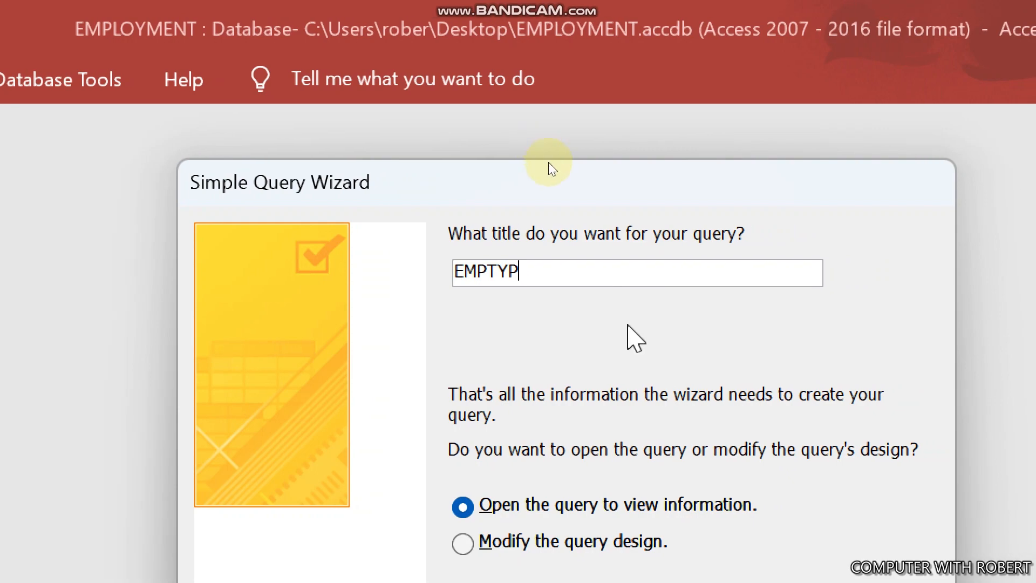
text(E)
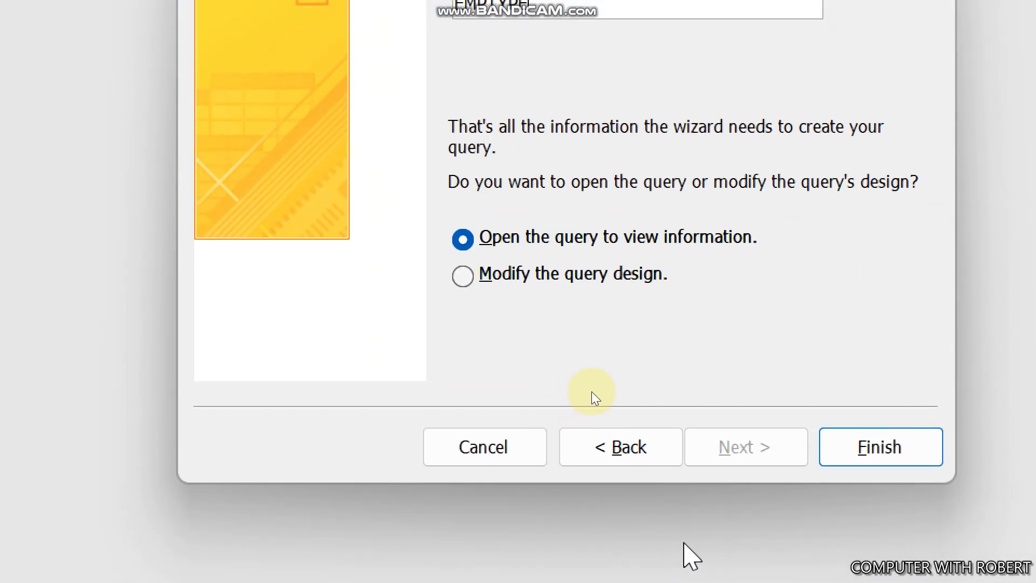
click(857, 447)
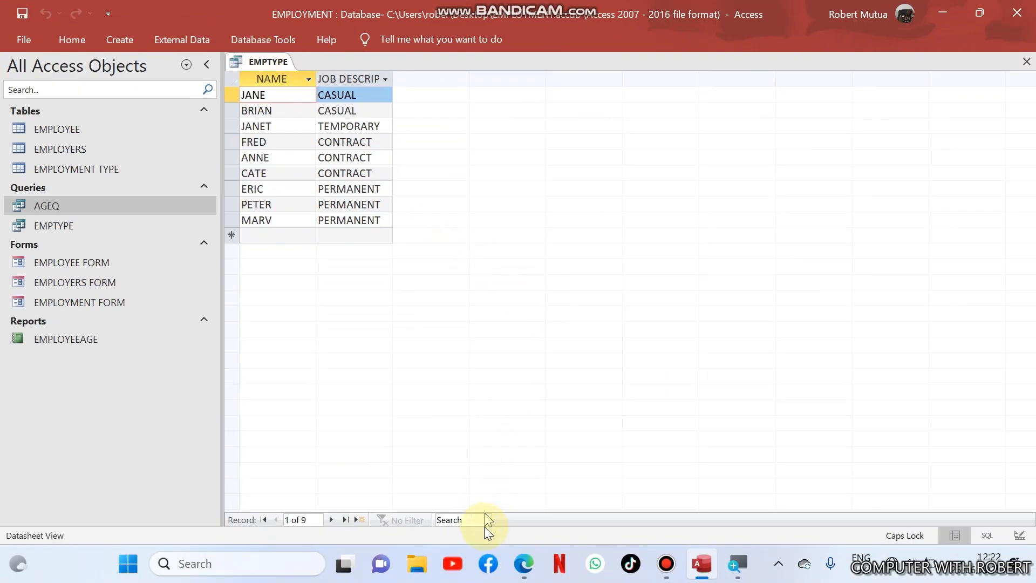
- Switch to the exam paper in Microsoft Edge and read question (c)(ii) about the pie chart
click(523, 565)
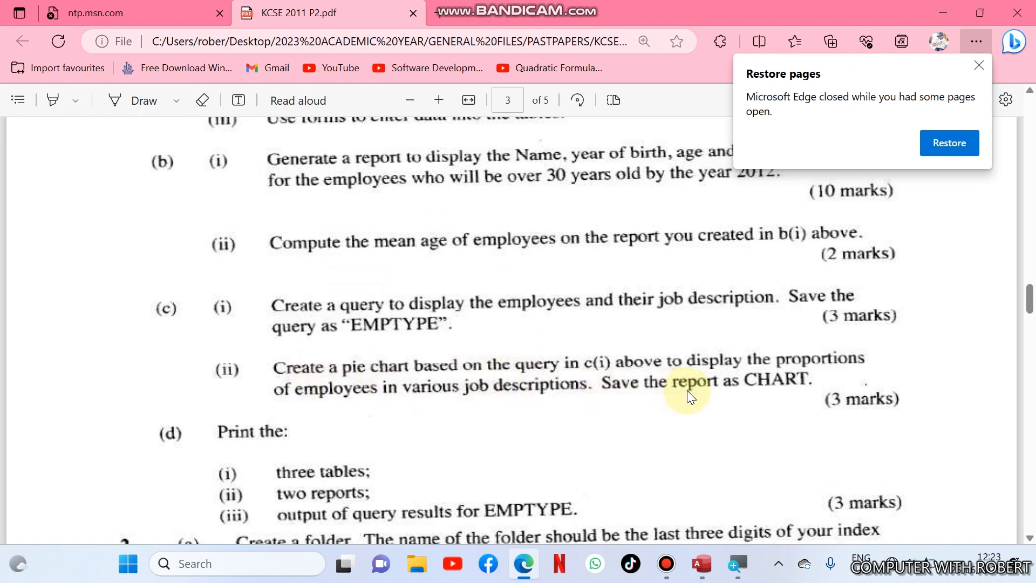
- Switch to the EMPLOYMENT database in Access, create a blank report in design view, and collapse its Page Header section
click(702, 564)
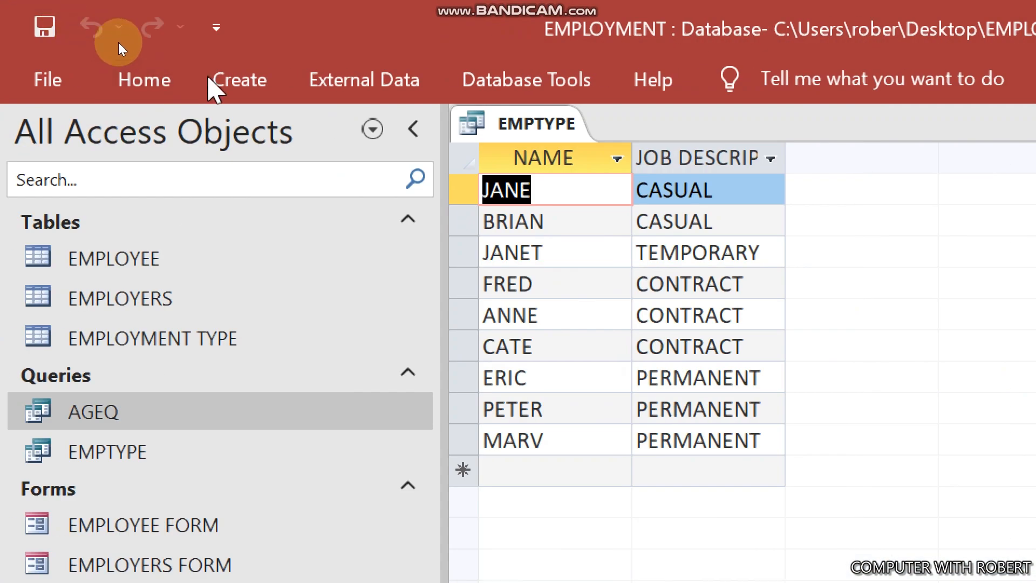
click(232, 81)
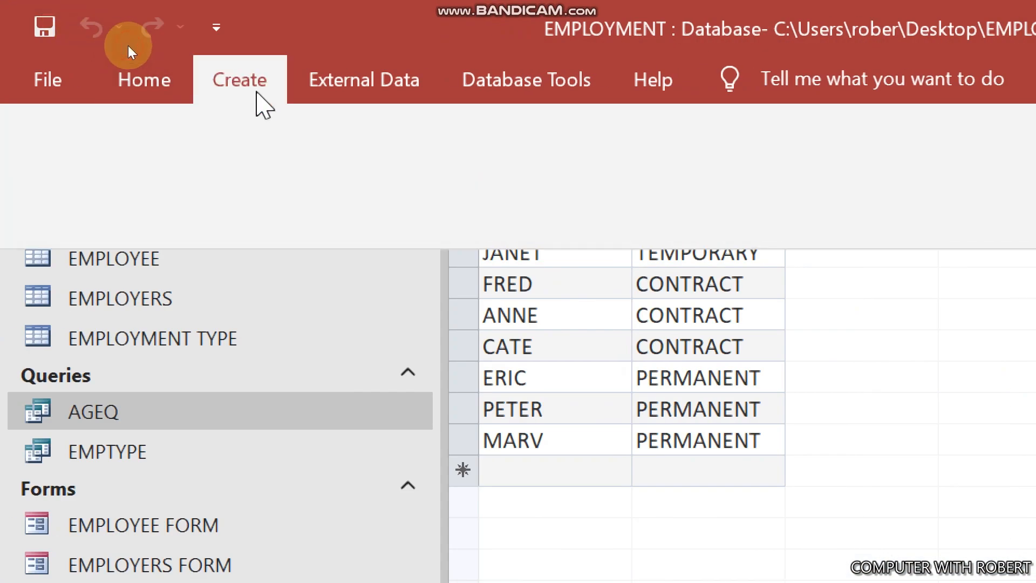
click(817, 178)
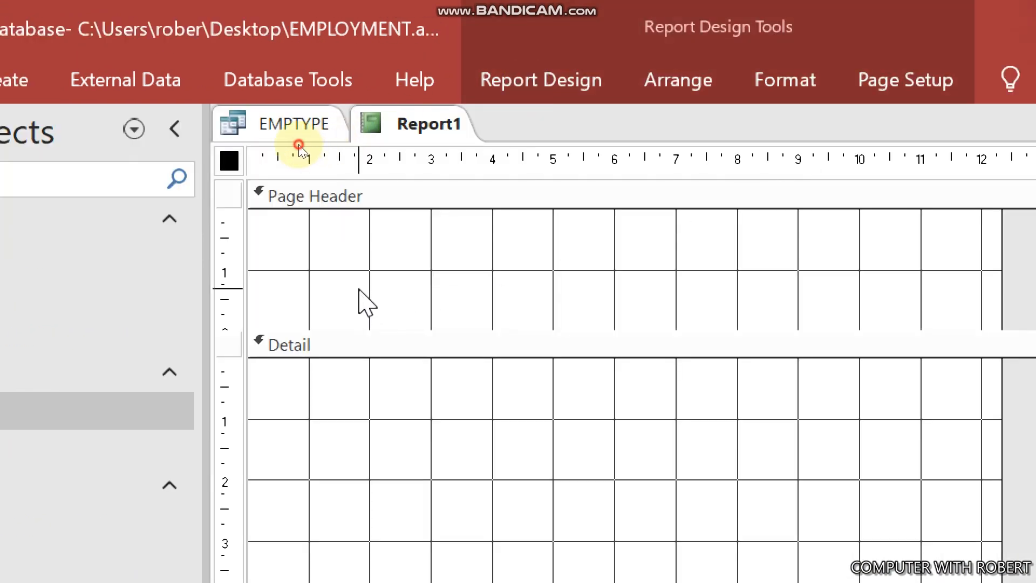
click(344, 344)
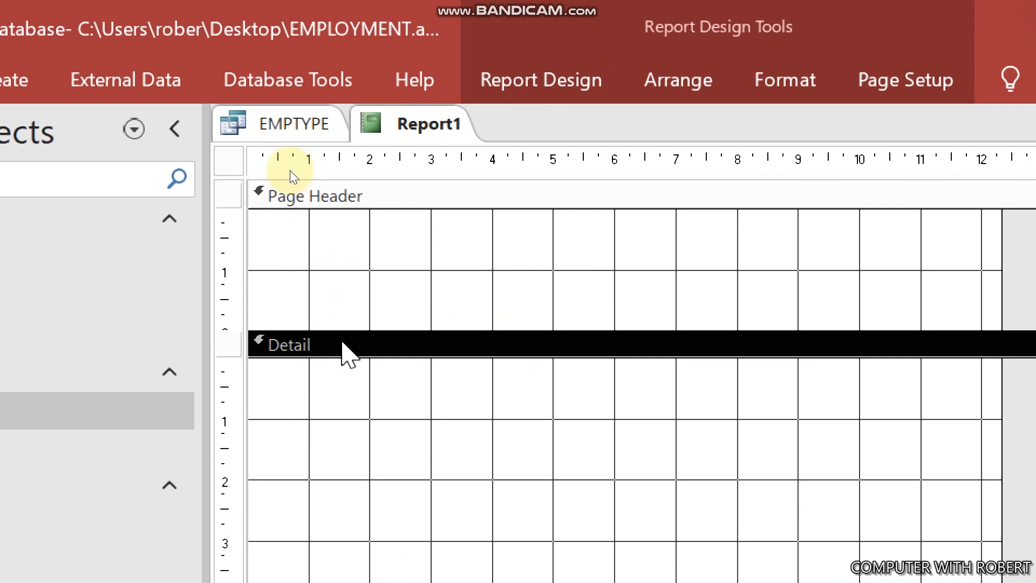
drag(336, 330, 267, 148)
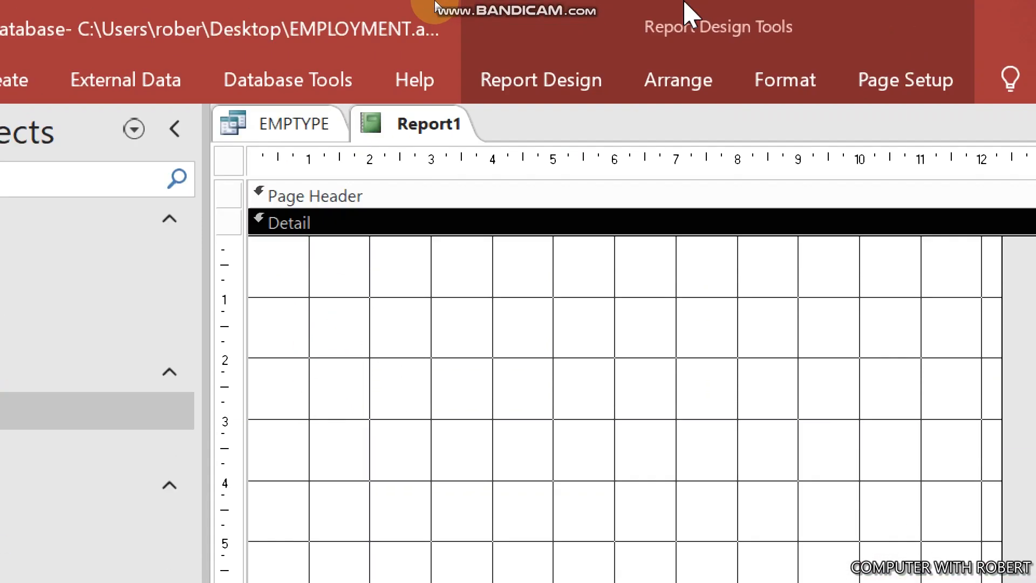
- Insert a modern pie chart about 10.6 cm wide and 6.4 cm high in the report's Detail section
click(607, 89)
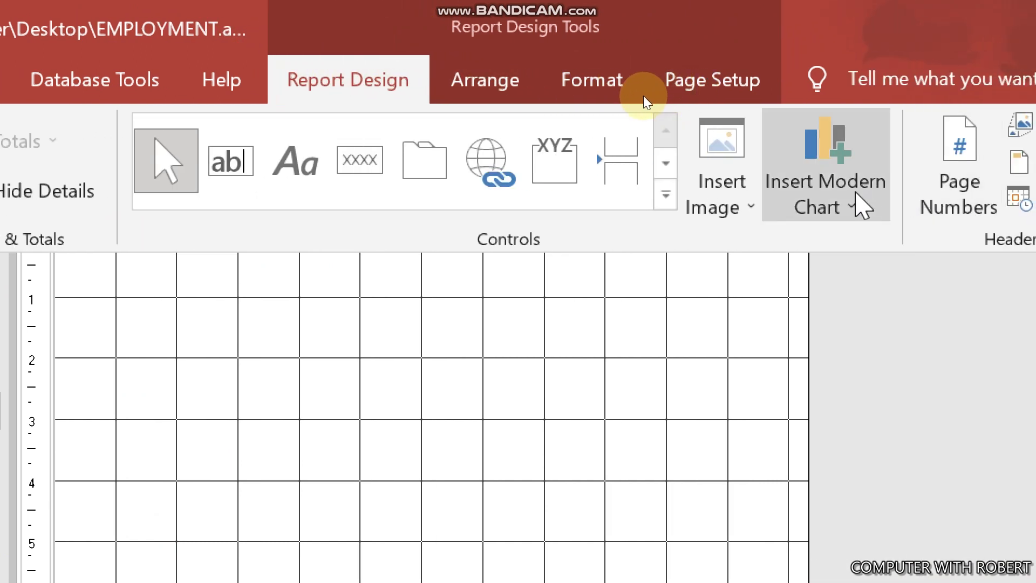
click(862, 206)
click(864, 486)
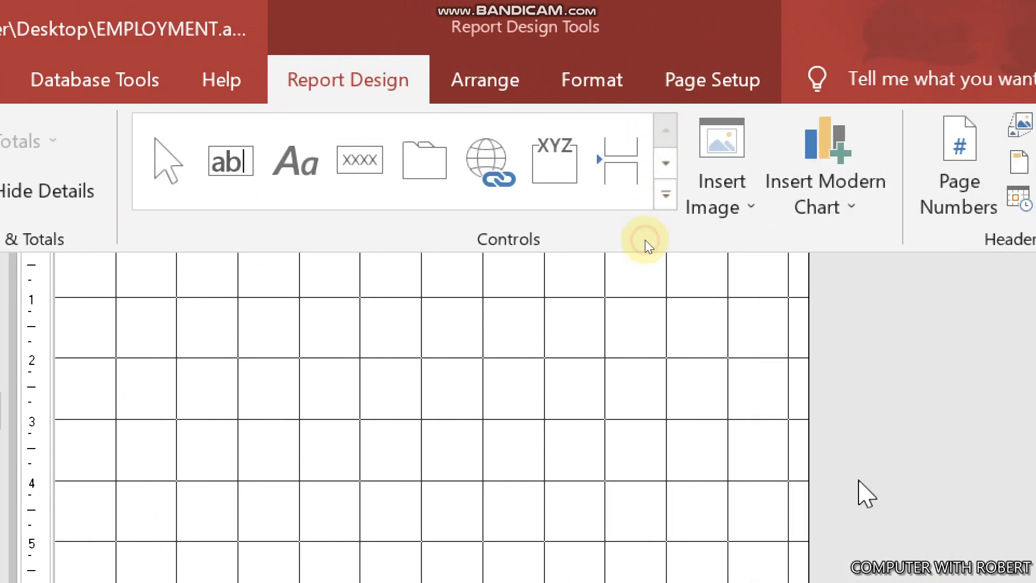
click(89, 321)
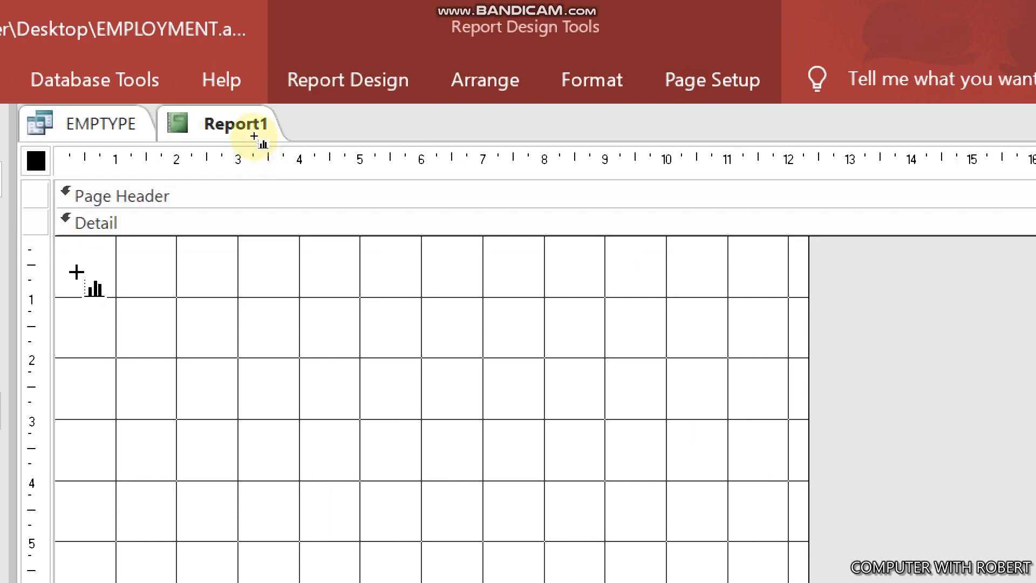
drag(76, 272, 475, 582)
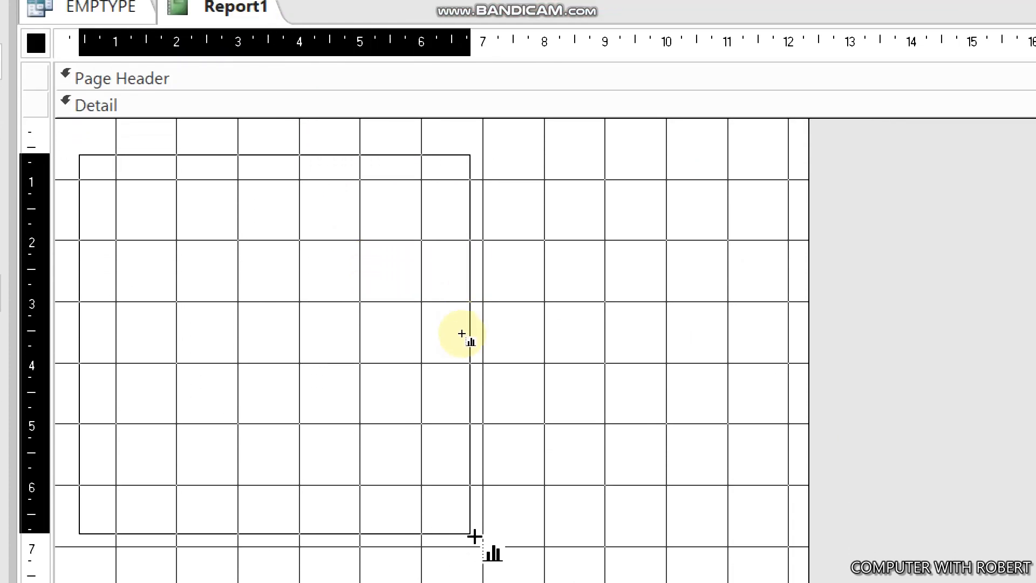
drag(474, 536, 727, 544)
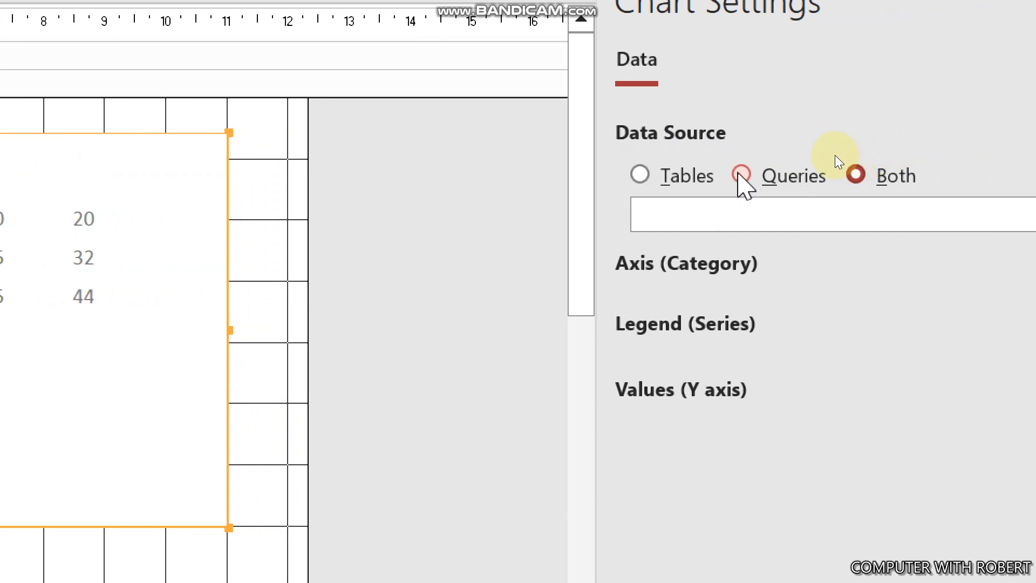
- Base the pie chart on the EMPTYPE query with only JOB DESCRIPTION as the axis category, and close the chart settings
click(741, 176)
click(751, 213)
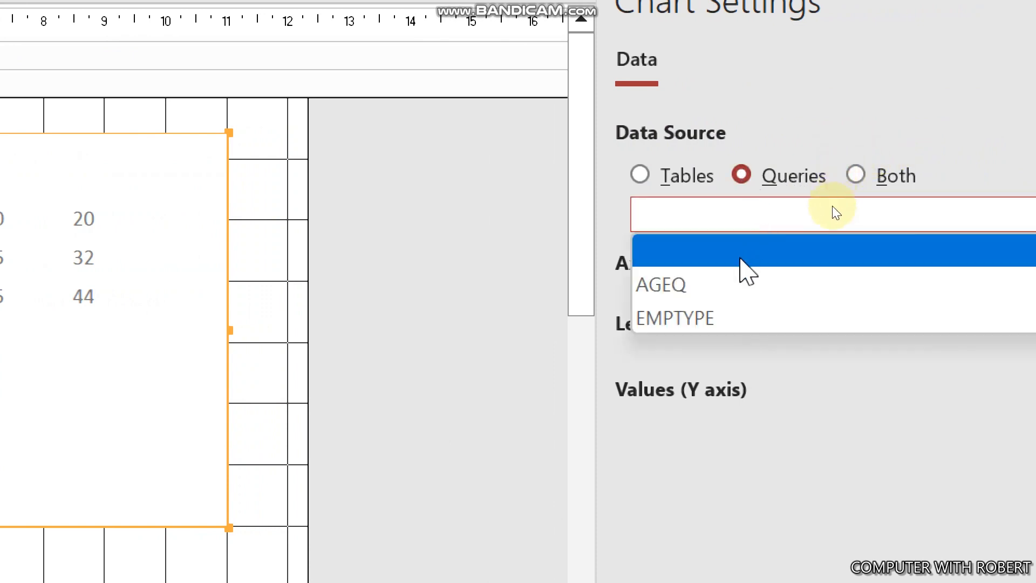
click(723, 317)
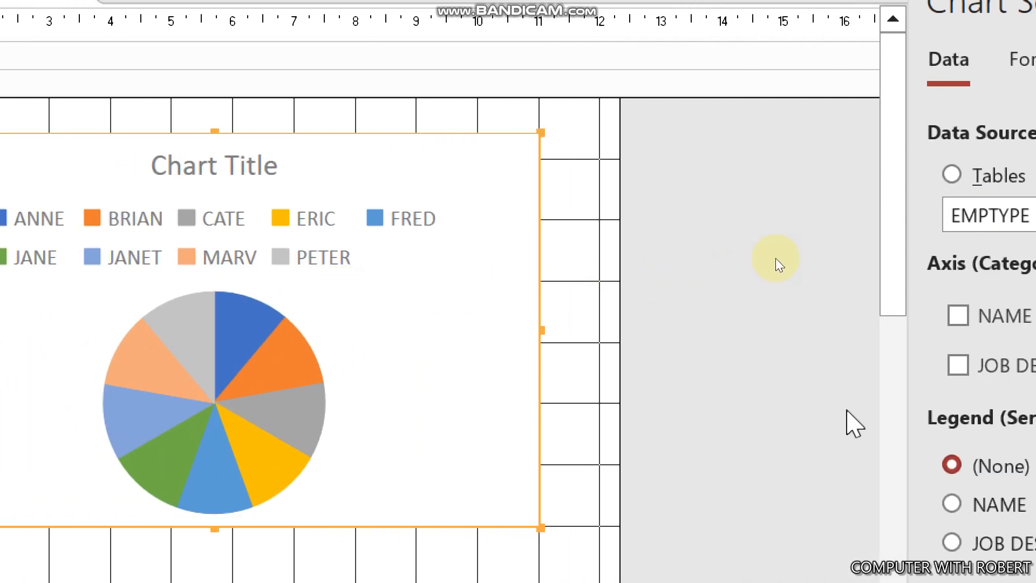
click(960, 320)
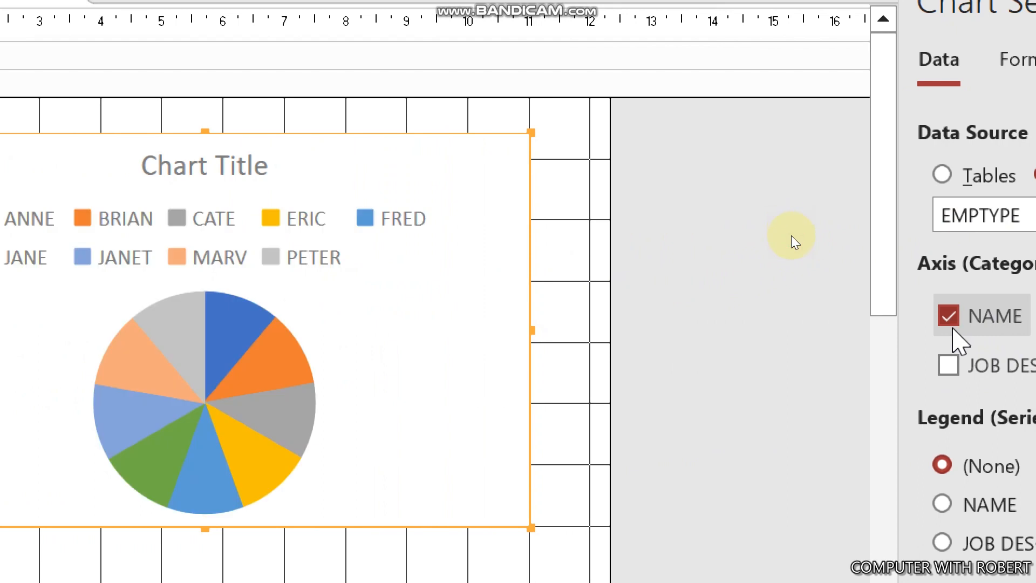
click(950, 366)
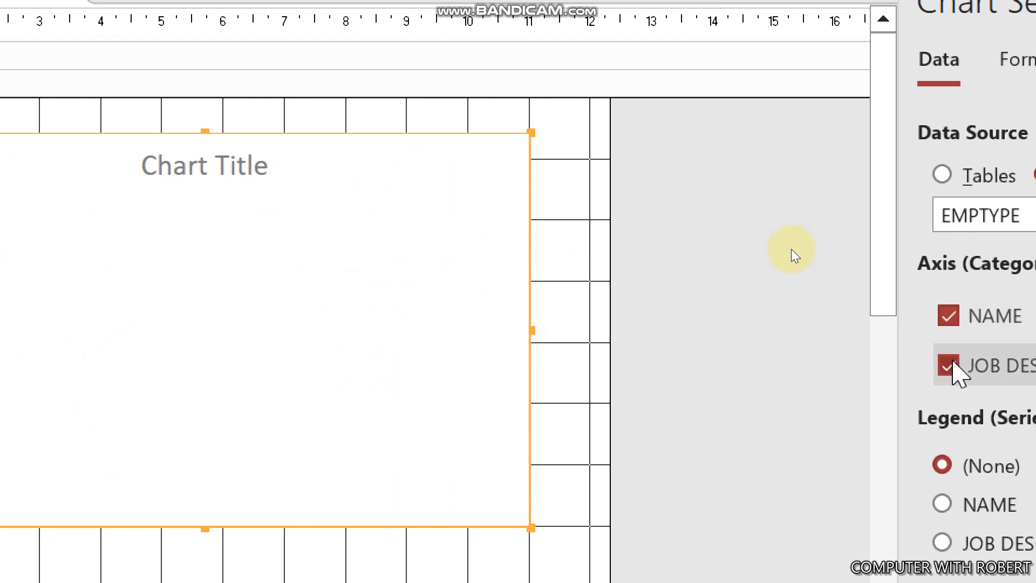
click(955, 331)
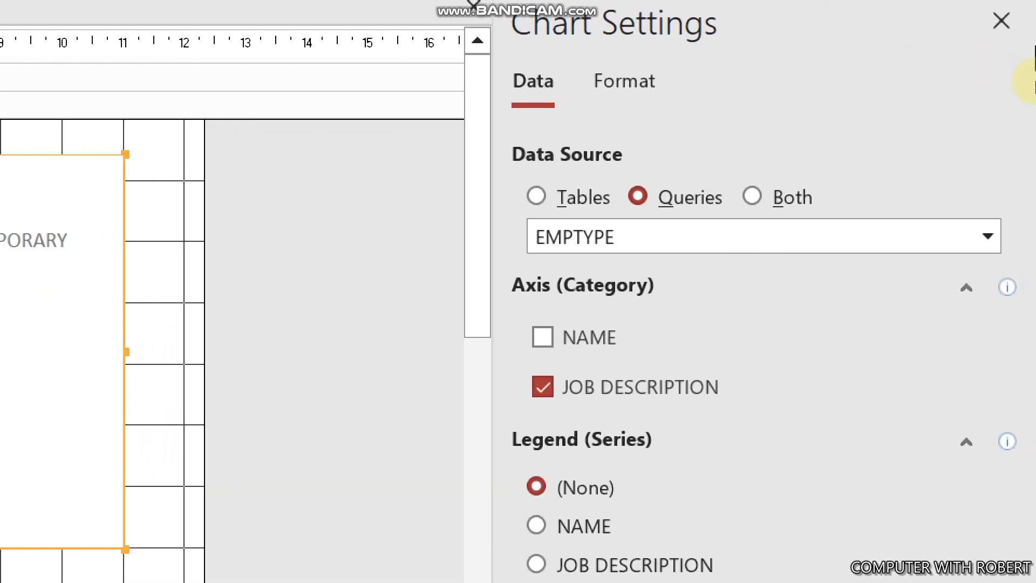
click(1002, 22)
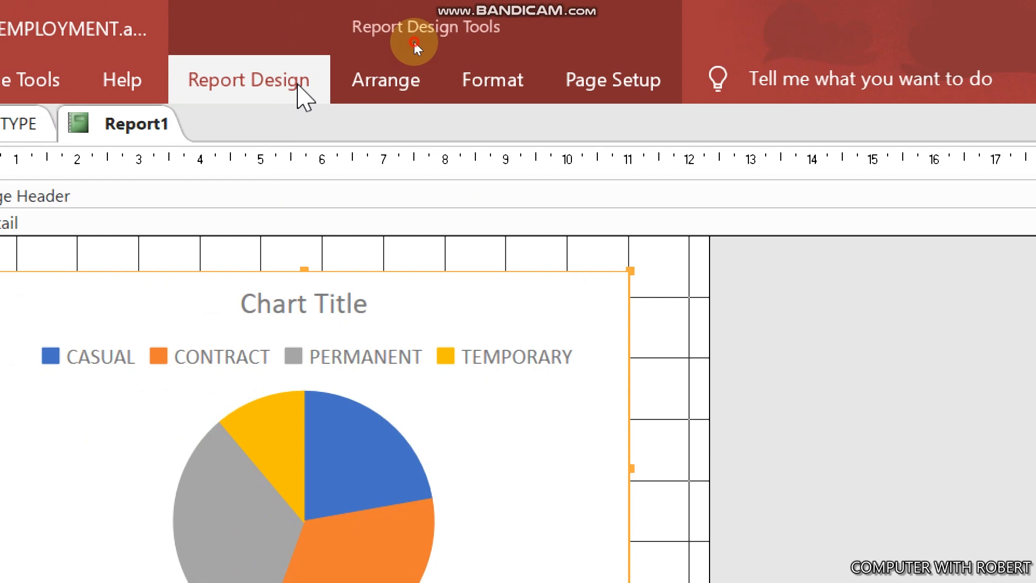
- Set the chart's back style to Normal and its back color to Accent 2, Lighter 80%
click(301, 97)
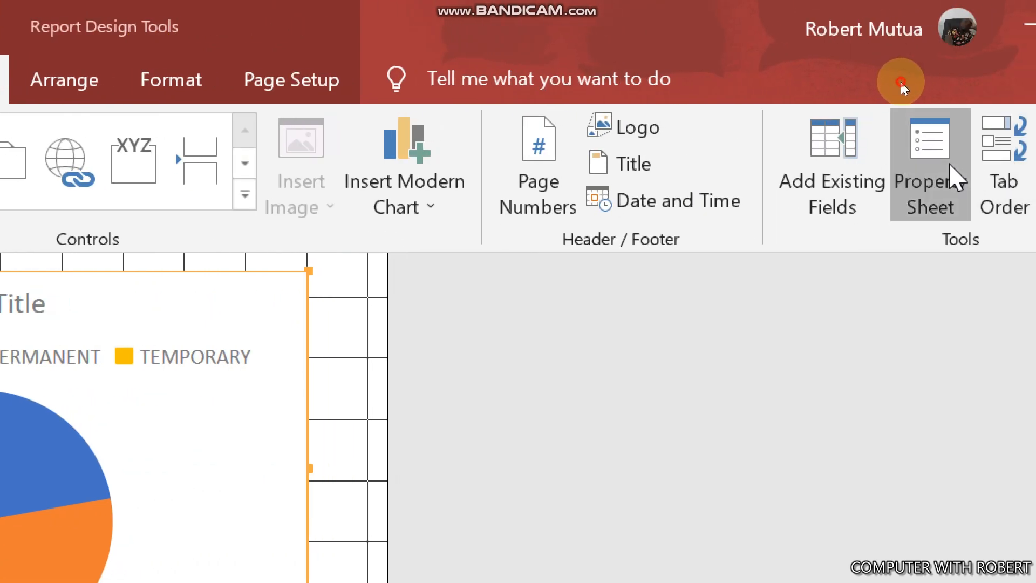
click(930, 162)
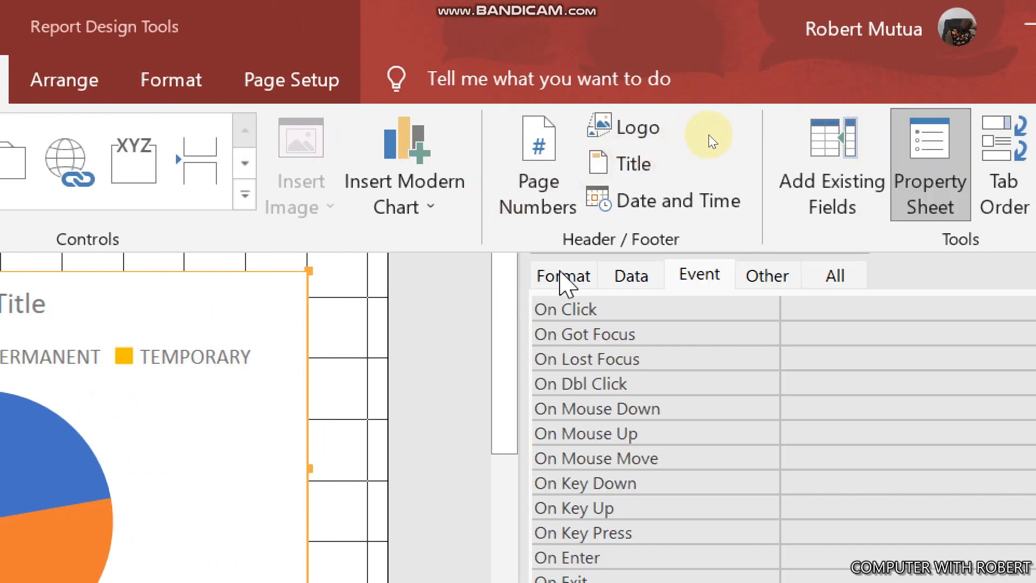
click(565, 276)
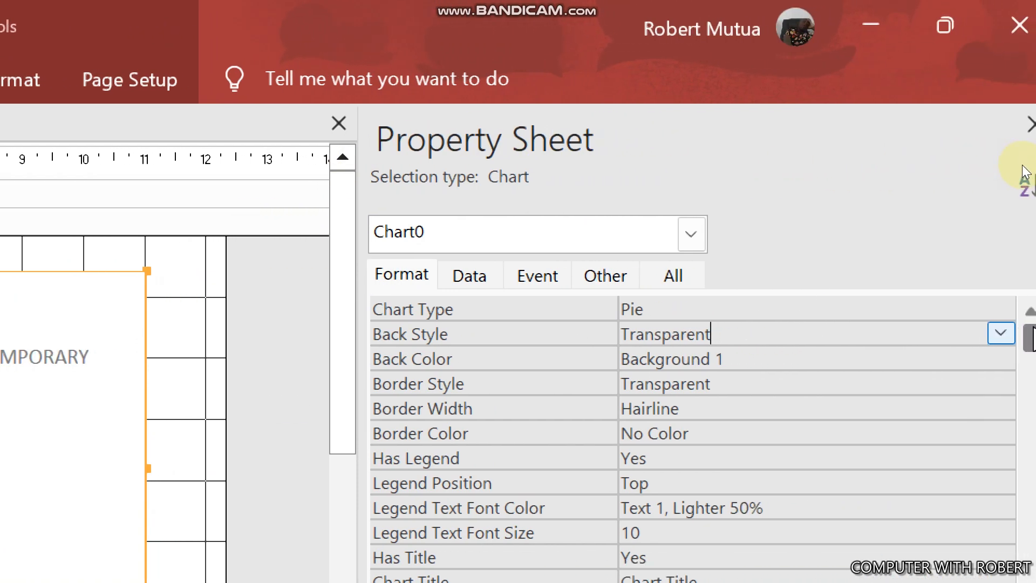
click(1001, 333)
click(823, 381)
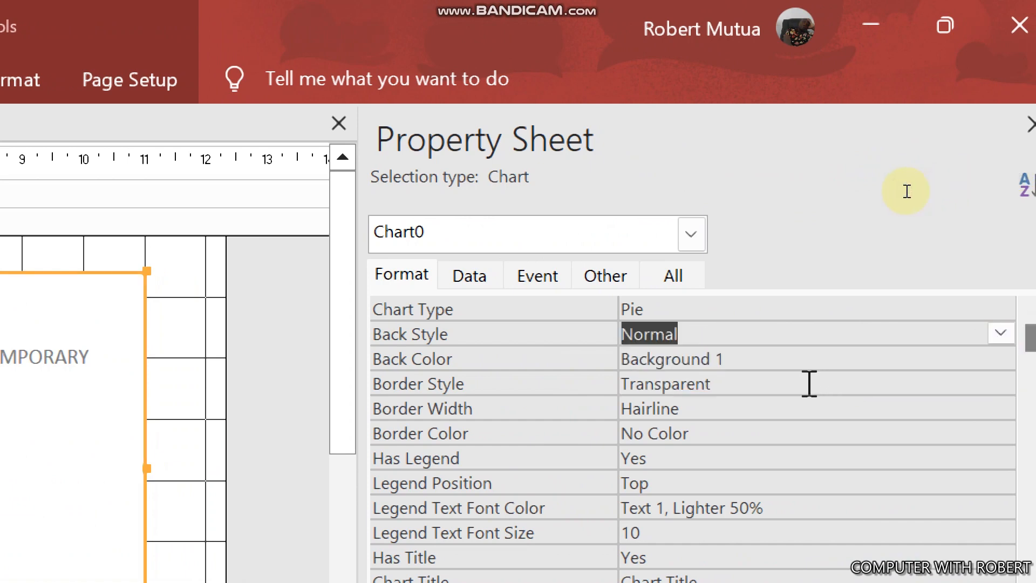
click(780, 367)
click(1002, 359)
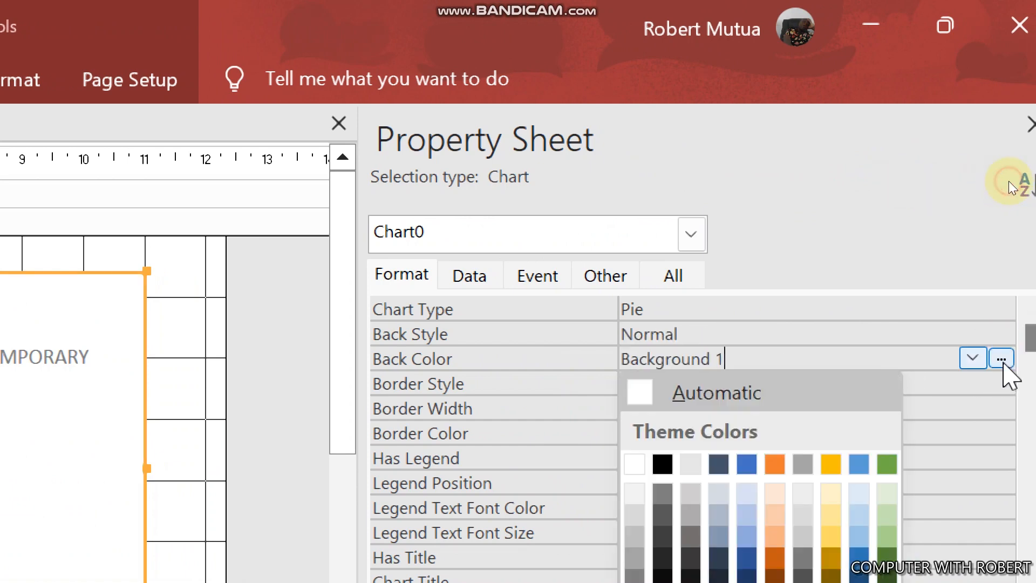
click(777, 494)
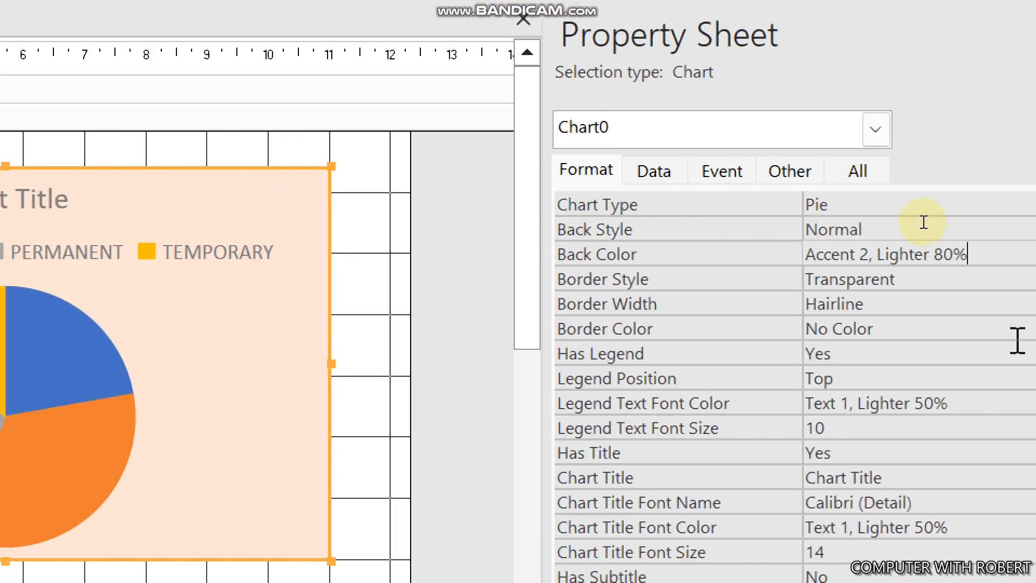
- Set the chart's border style to Dash Dot, then reselect the chart with only its property sheet open
click(998, 285)
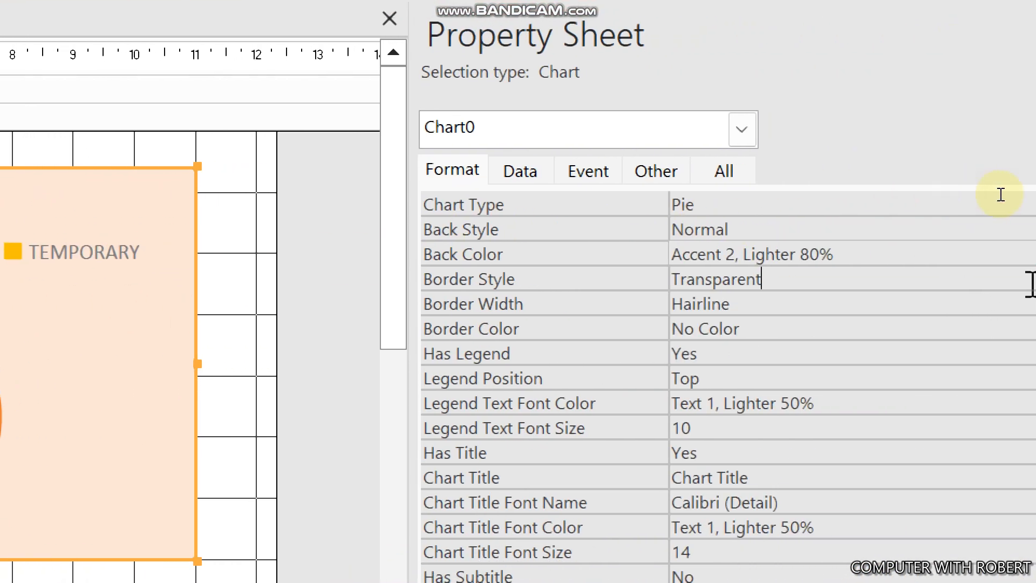
click(1026, 276)
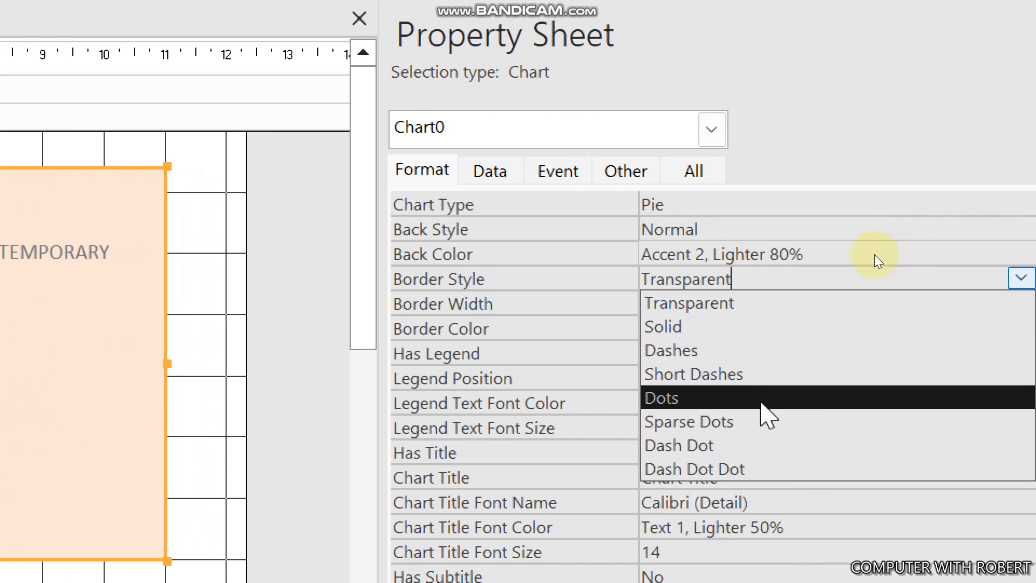
click(718, 445)
click(248, 427)
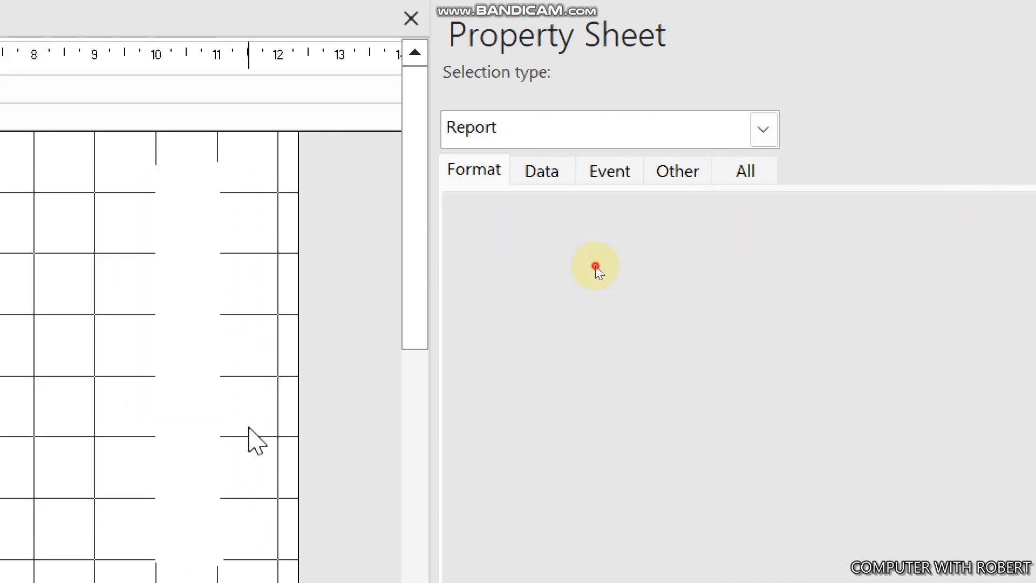
click(109, 432)
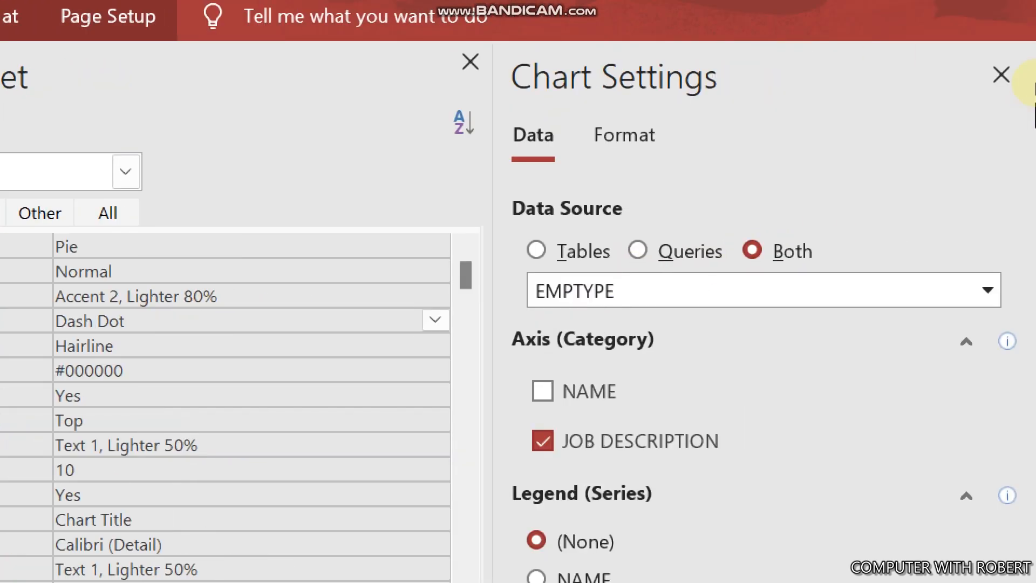
click(1002, 74)
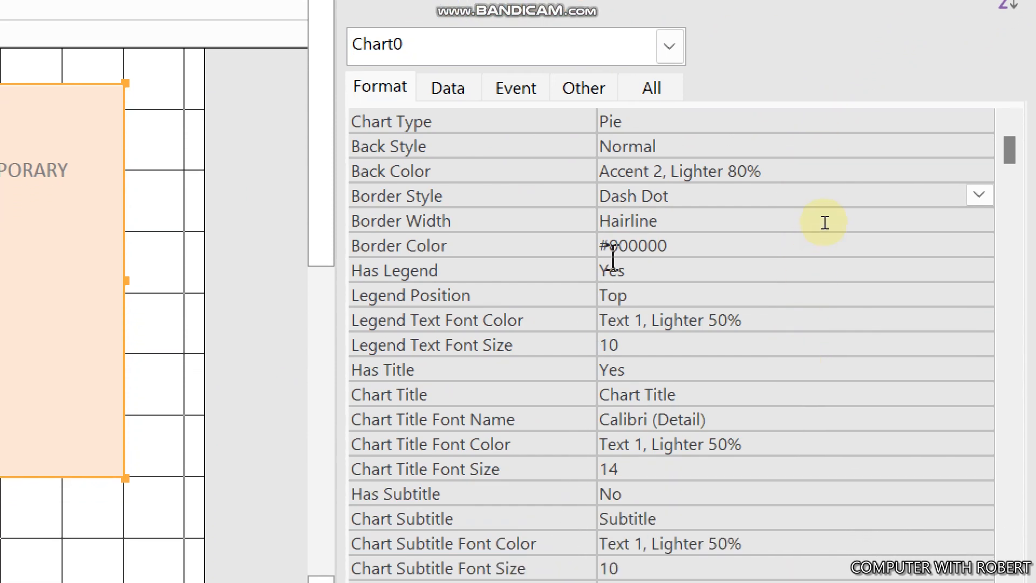
- Set the chart's legend position to Bottom
click(641, 264)
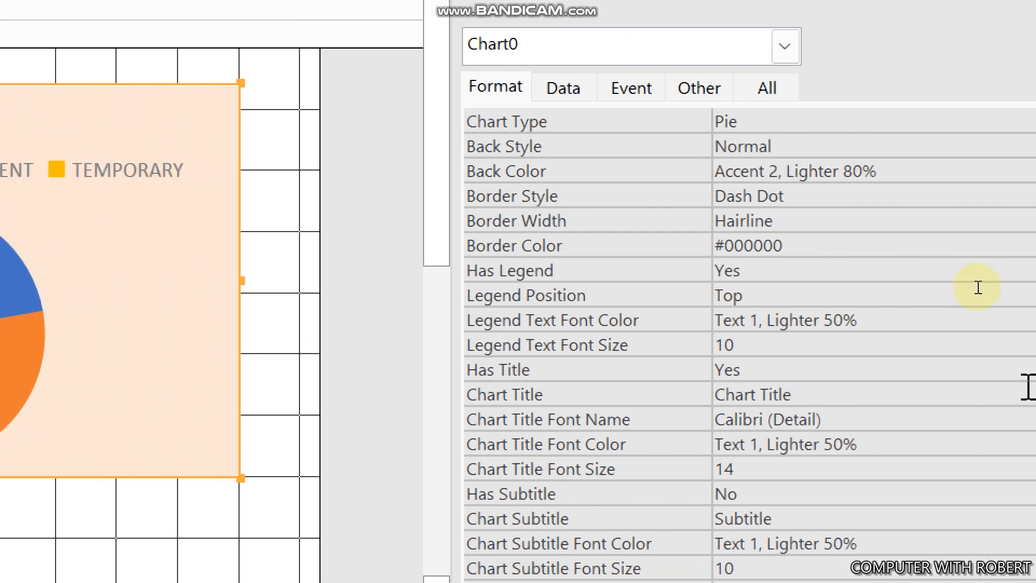
click(979, 287)
click(980, 293)
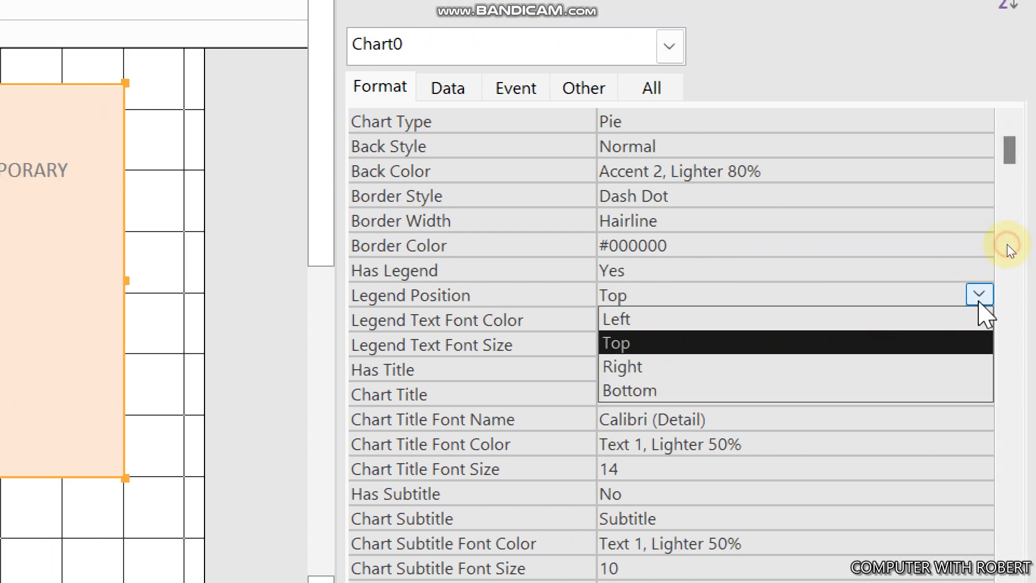
click(805, 402)
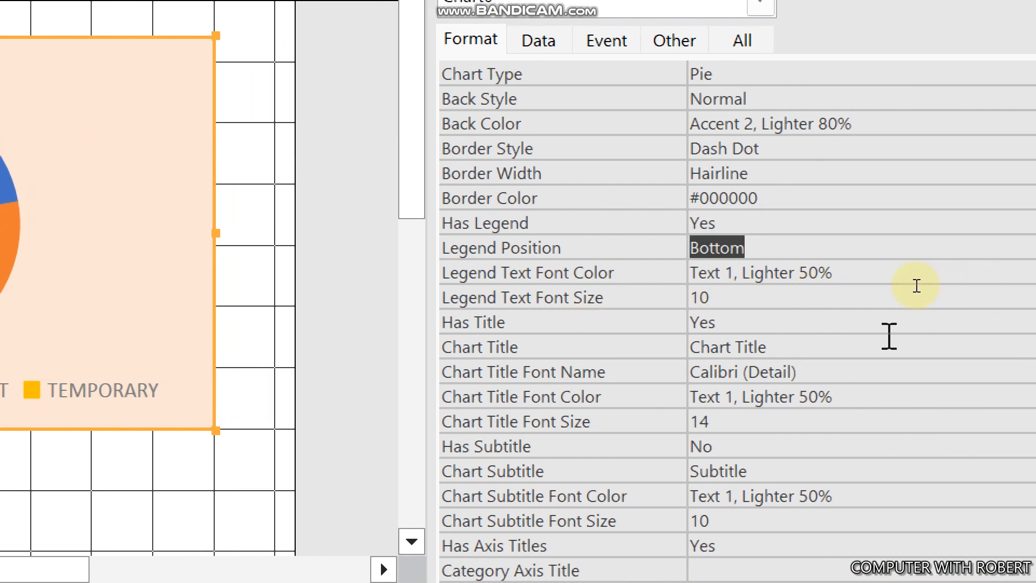
- Replace the default chart title with EMPLOYMENT PROPORTIONS
click(889, 322)
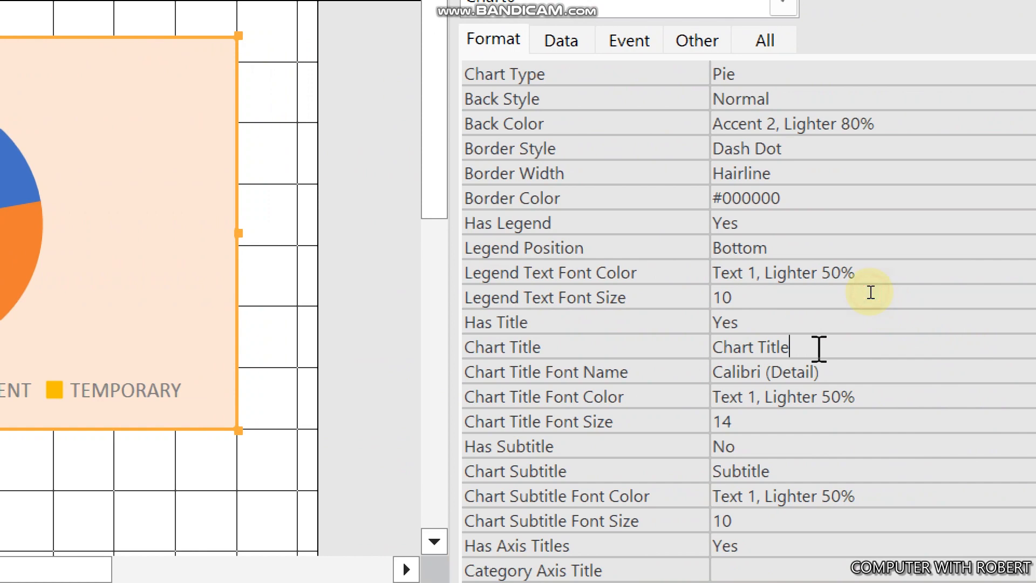
key(BackSpace)
key(BackSpace)
key(BackSpace)
key(BackSpace)
key(BackSpace)
key(BackSpace)
key(BackSpace)
key(BackSpace)
key(BackSpace)
key(BackSpace)
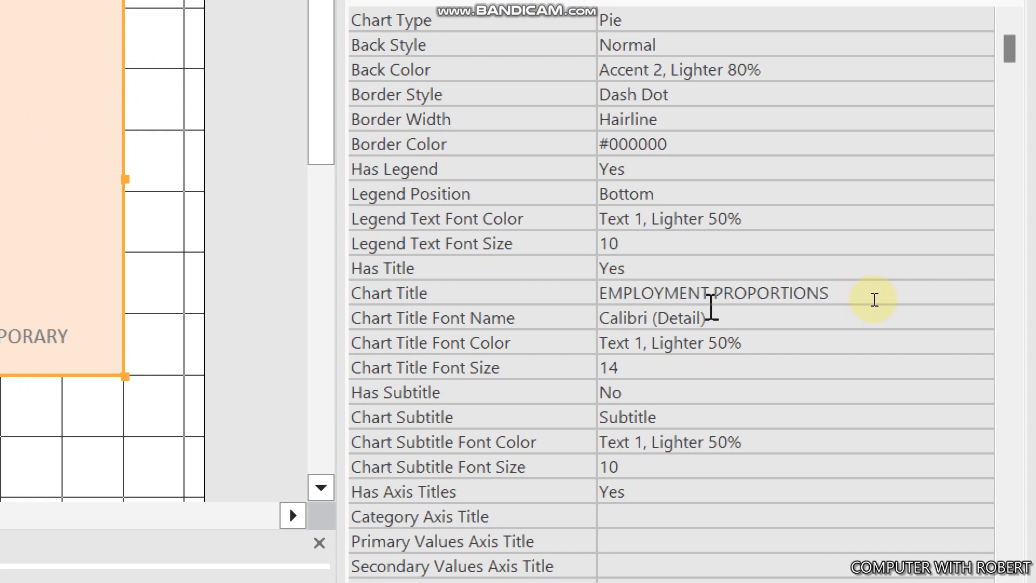
- Set the chart title's font to Algerian
click(713, 312)
click(980, 317)
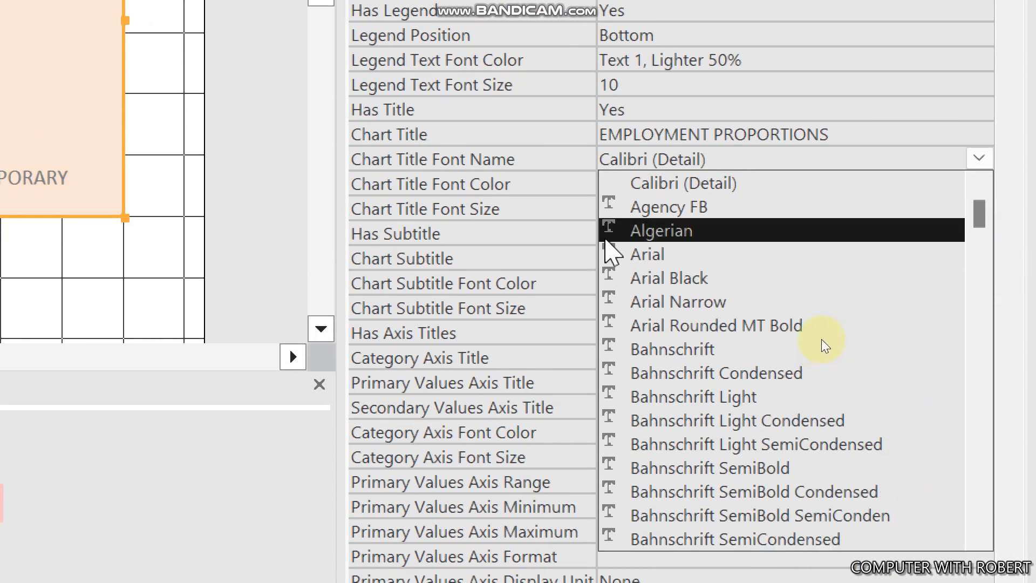
click(606, 237)
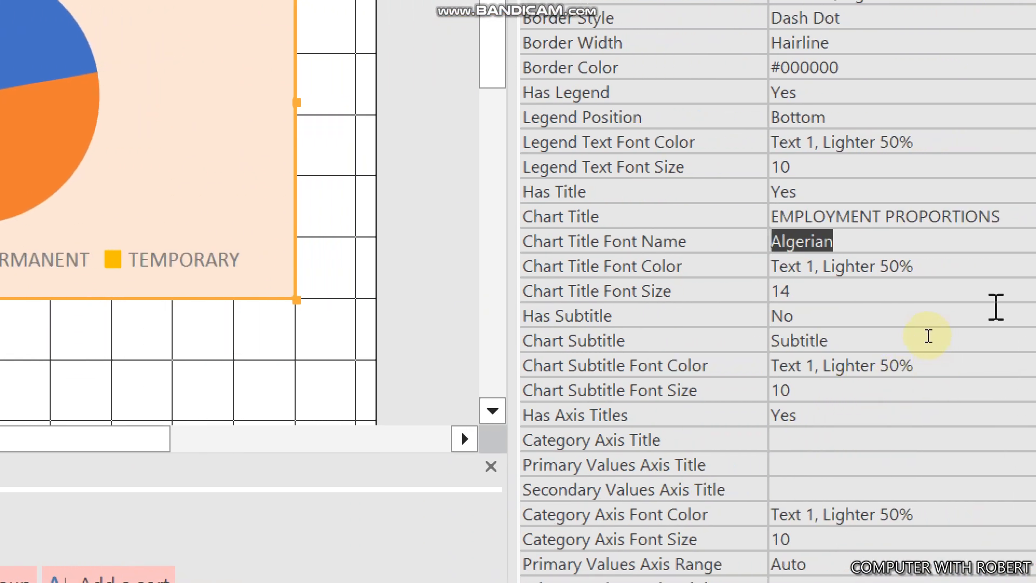
- Turn on the chart's subtitle by setting Has Subtitle to Yes
click(972, 313)
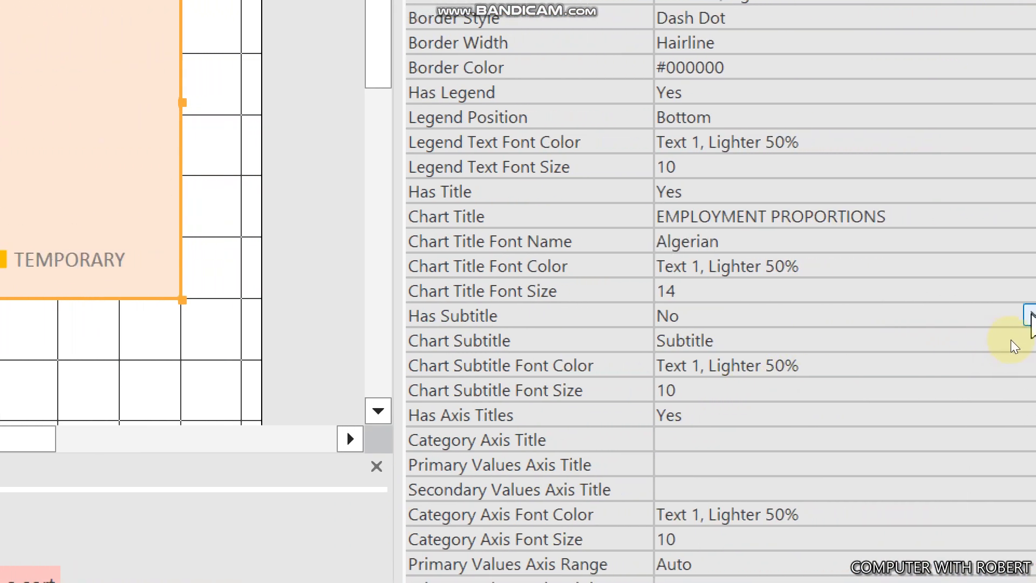
click(992, 314)
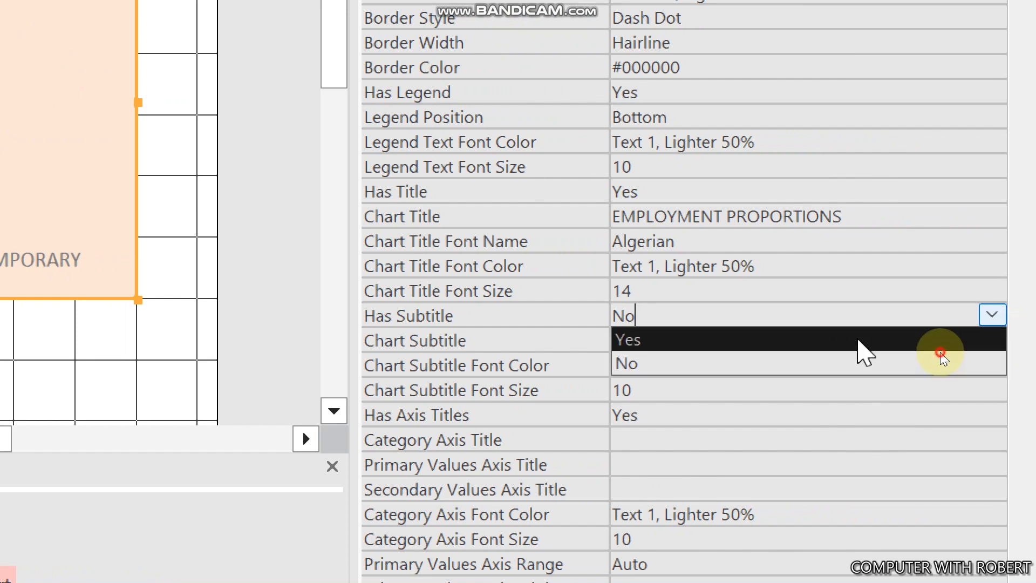
click(860, 345)
- Replace the chart subtitle with "The colors shows the employment proportions in terms of percentage" and close the property sheet
click(826, 342)
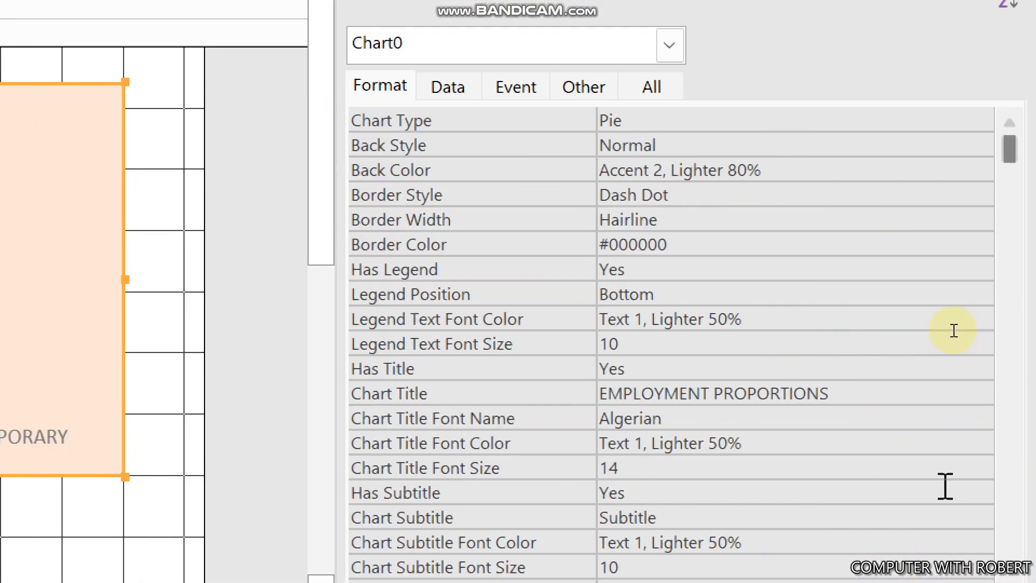
key(BackSpace)
key(BackSpace)
key(BackSpace)
key(BackSpace)
key(BackSpace)
key(BackSpace)
key(BackSpace)
key(BackSpace)
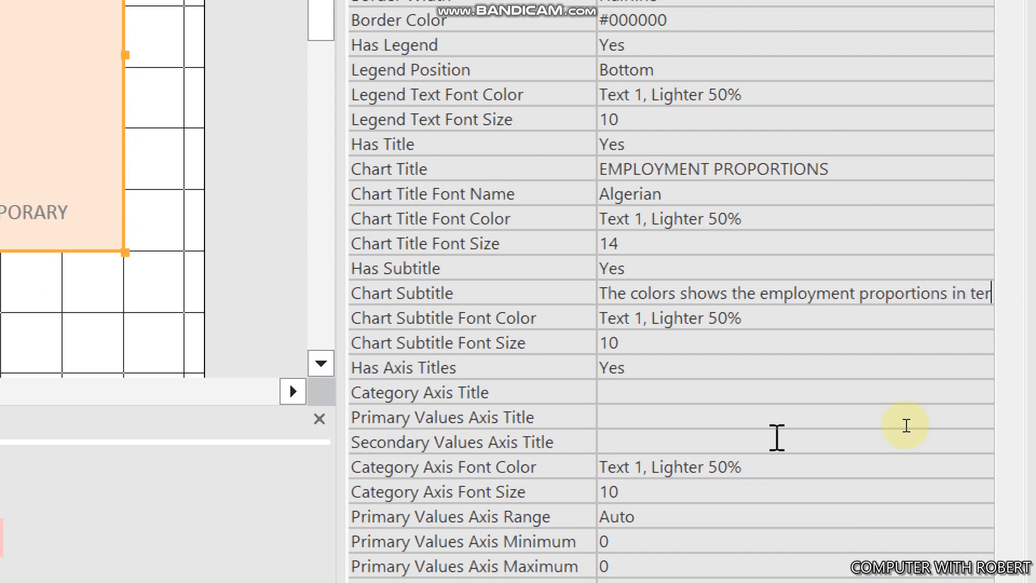
text(ms of percen)
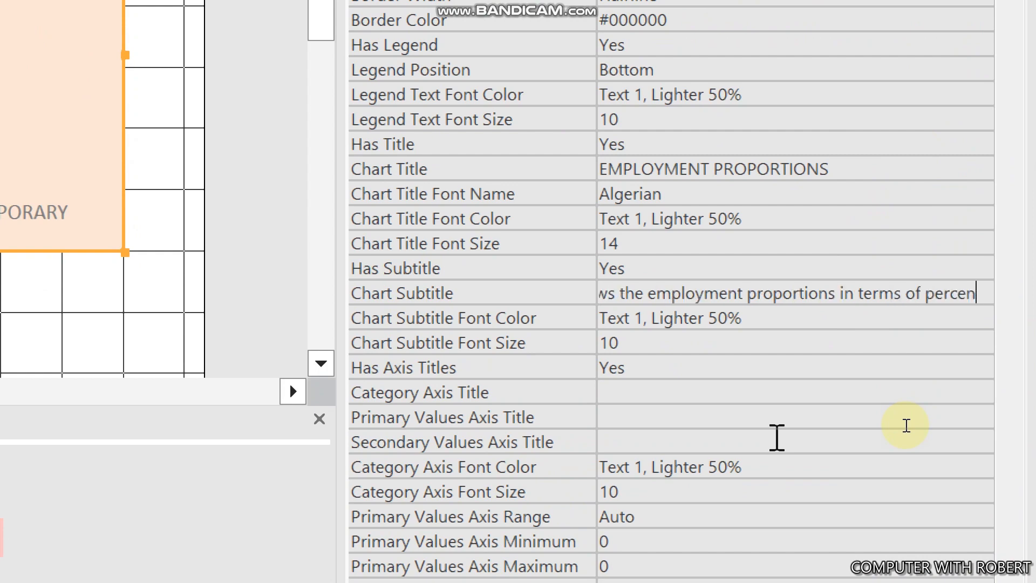
text(tag)
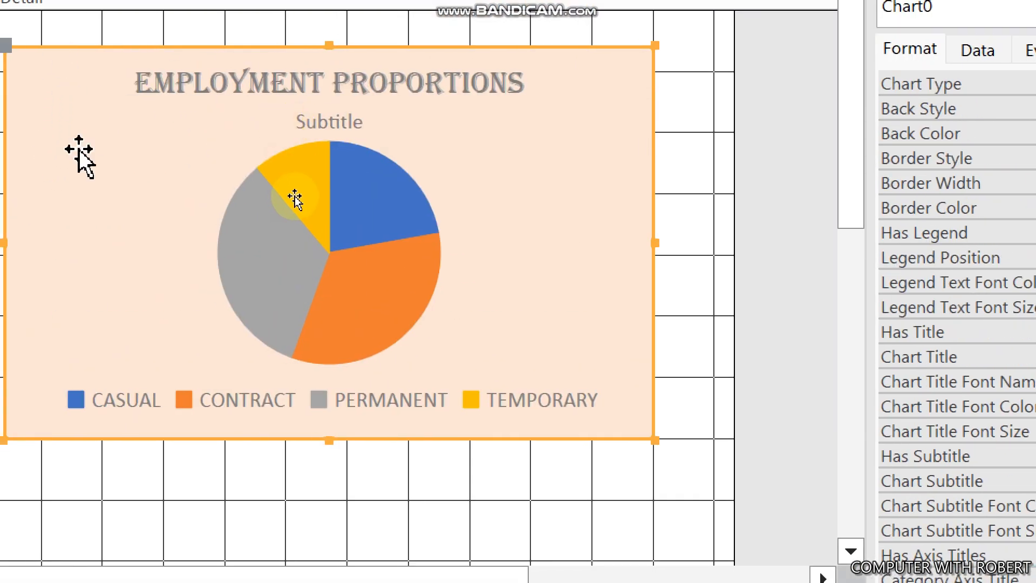
click(79, 150)
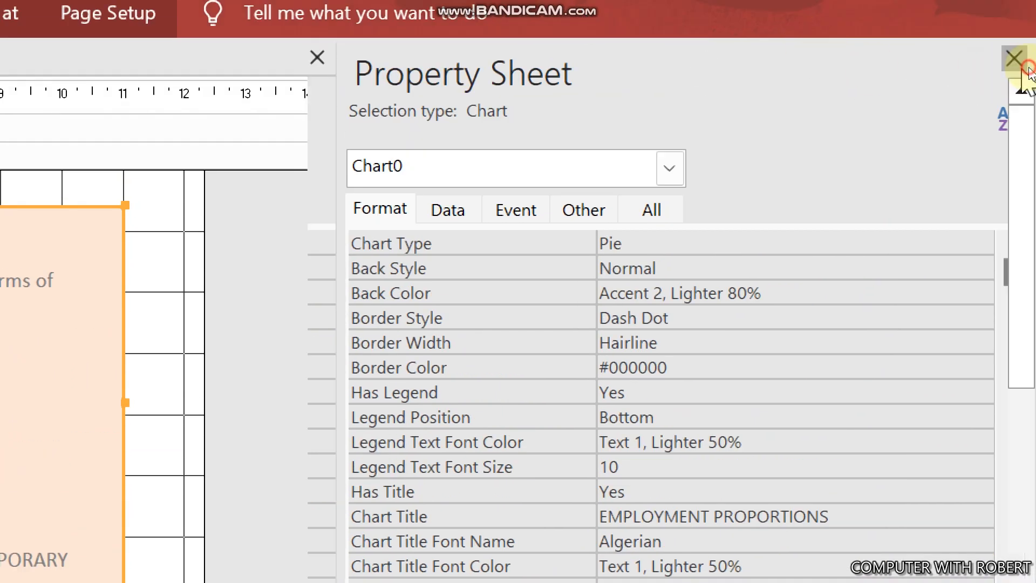
click(1015, 58)
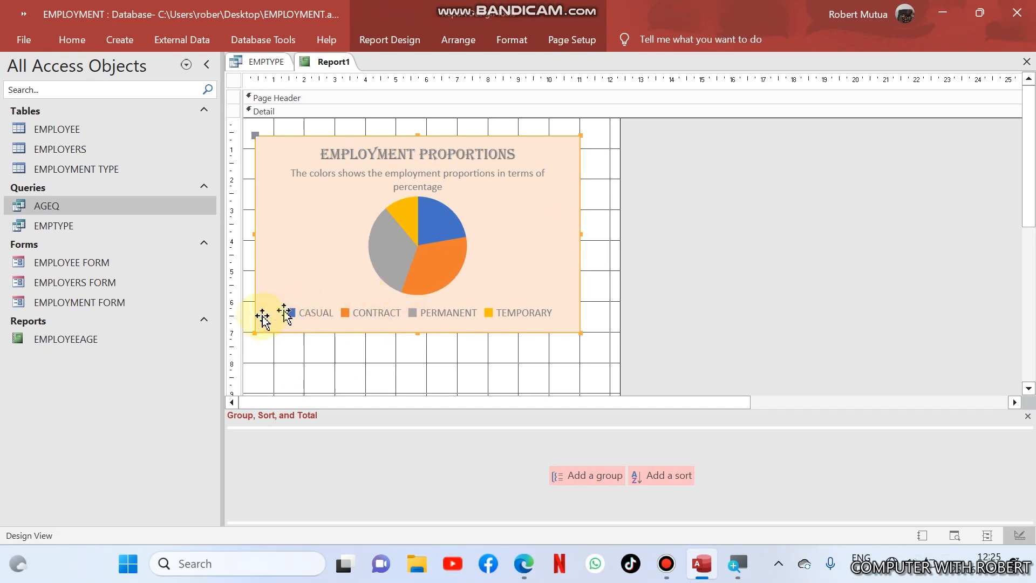
click(282, 372)
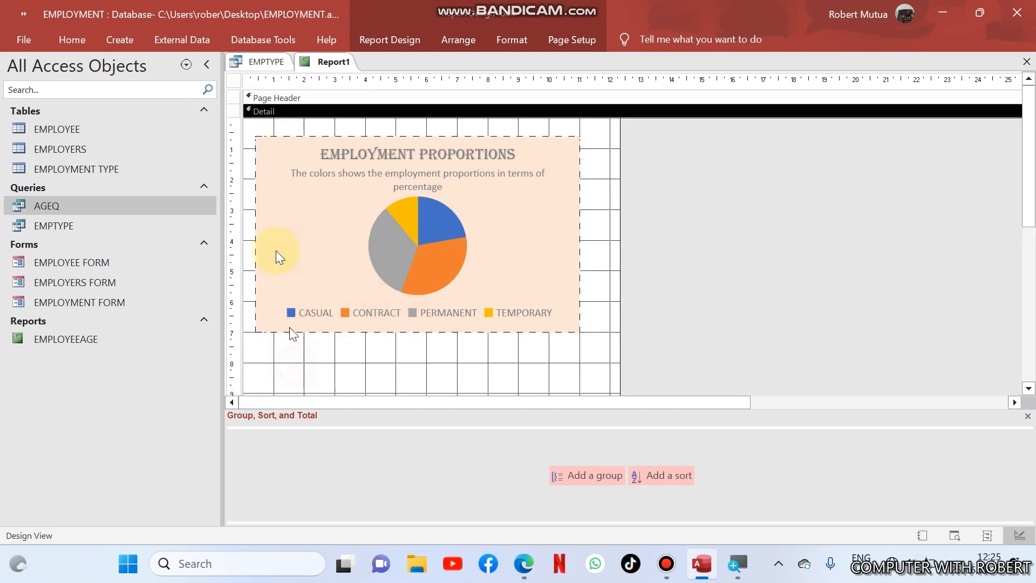
- Save the report as CHART, and close both the report and the open EMPTYPE query
right_click(342, 63)
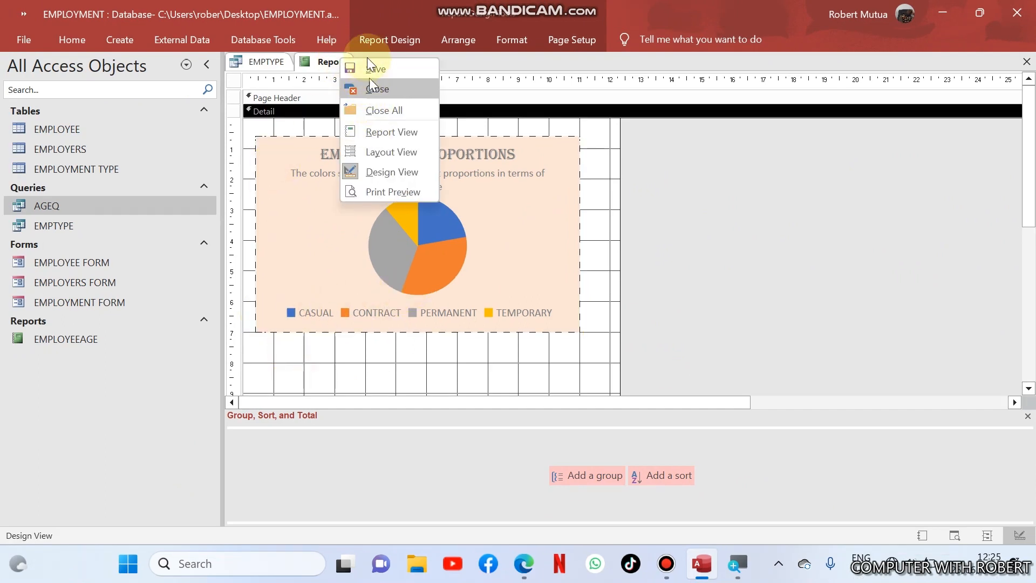
click(367, 57)
right_click(346, 60)
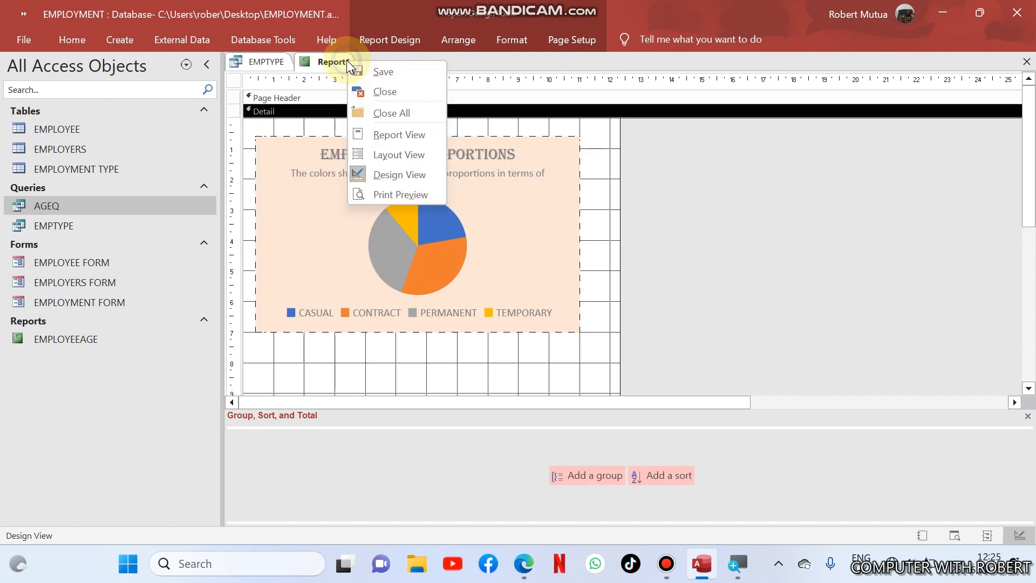
click(364, 76)
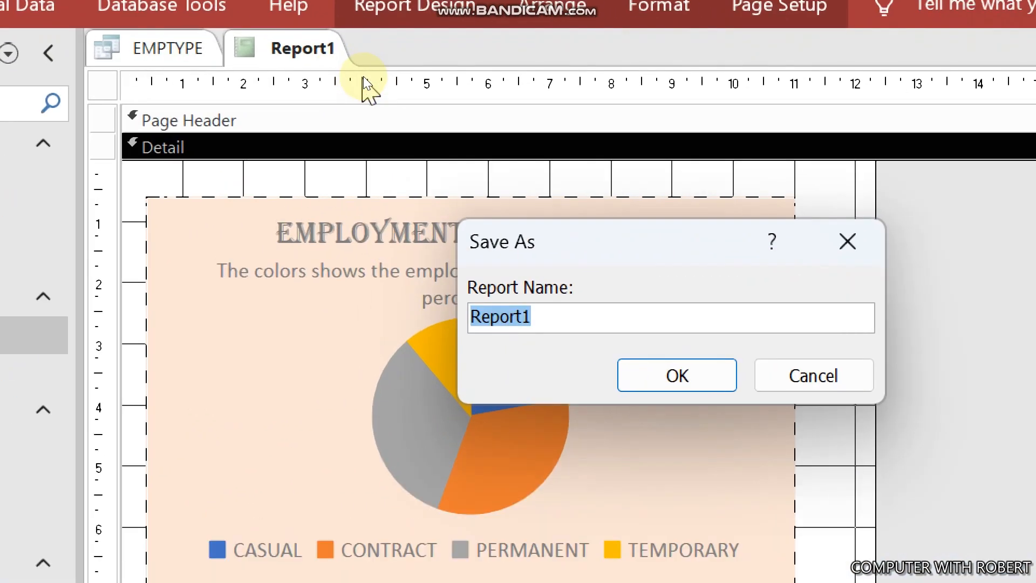
text(cha)
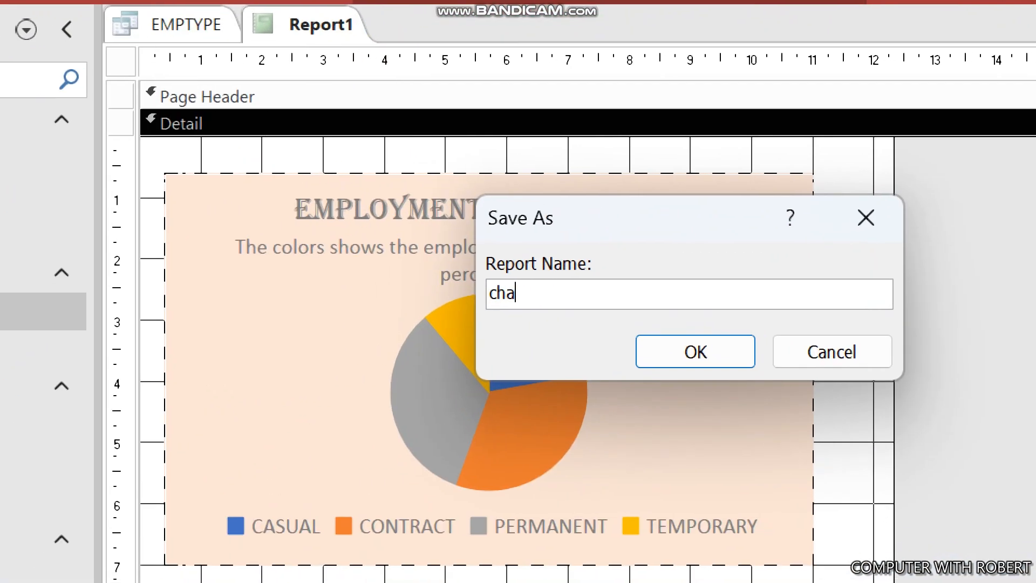
key(BackSpace)
key(BackSpace)
key(BackSpace)
text(CHART)
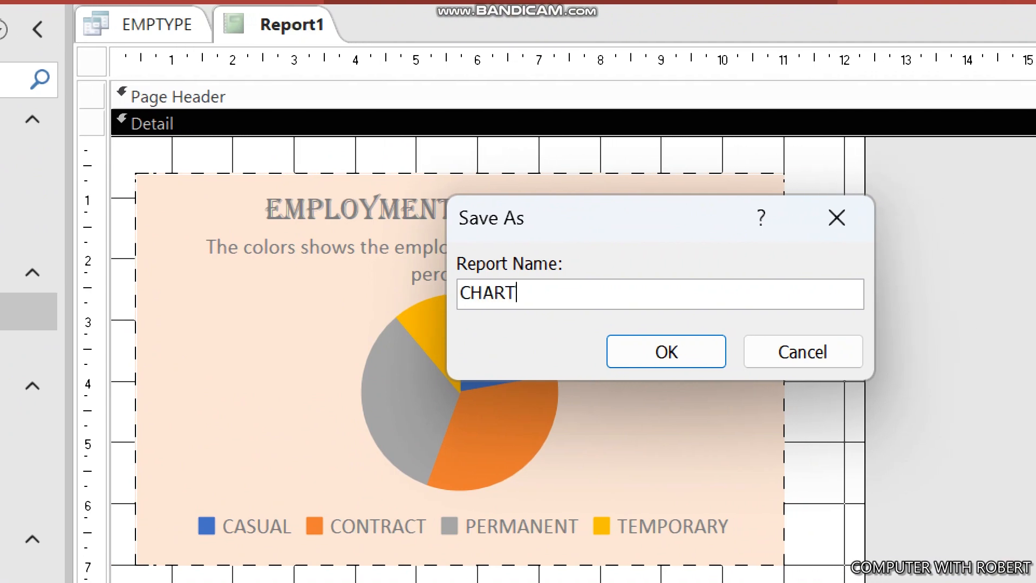
click(708, 354)
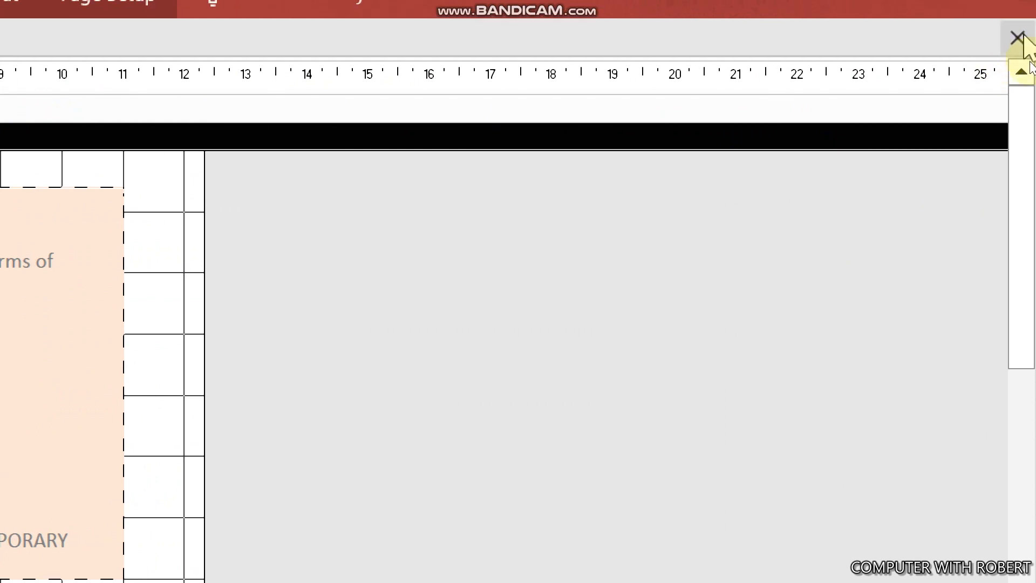
click(1019, 38)
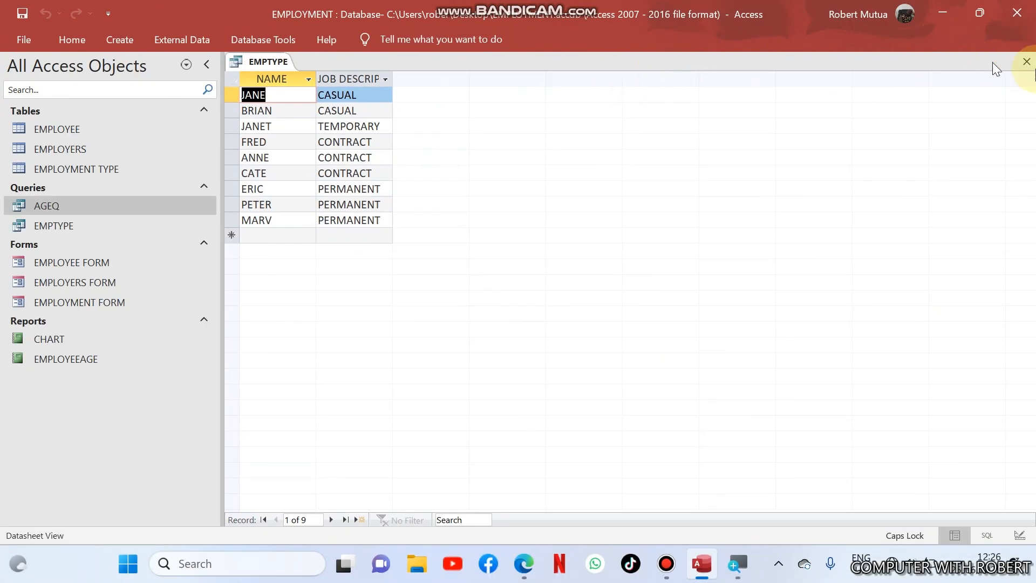
click(1027, 62)
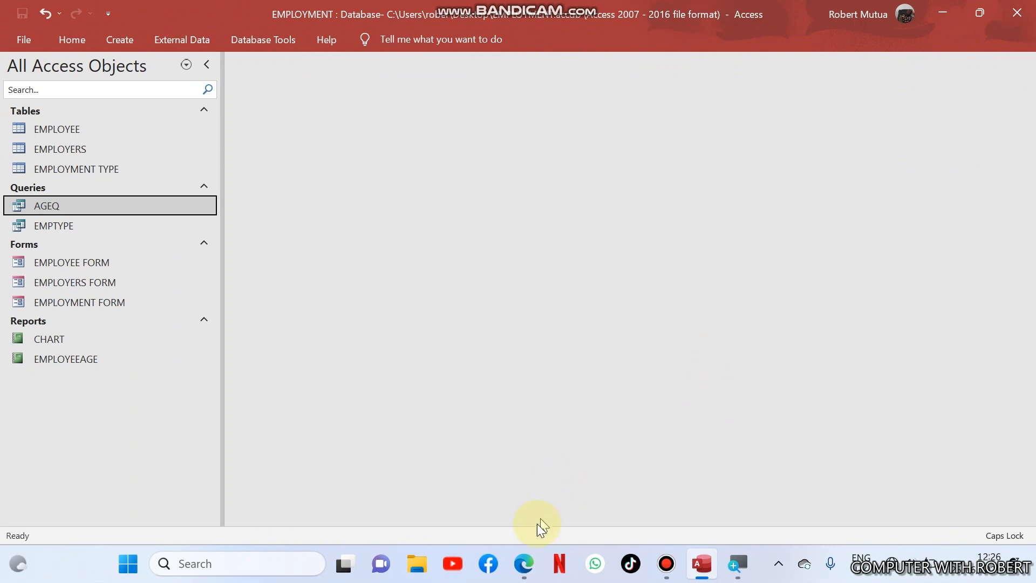
- Switch to Edge to read the printing task (d) in KCSE 2011 P2.pdf, and return to Access
click(525, 564)
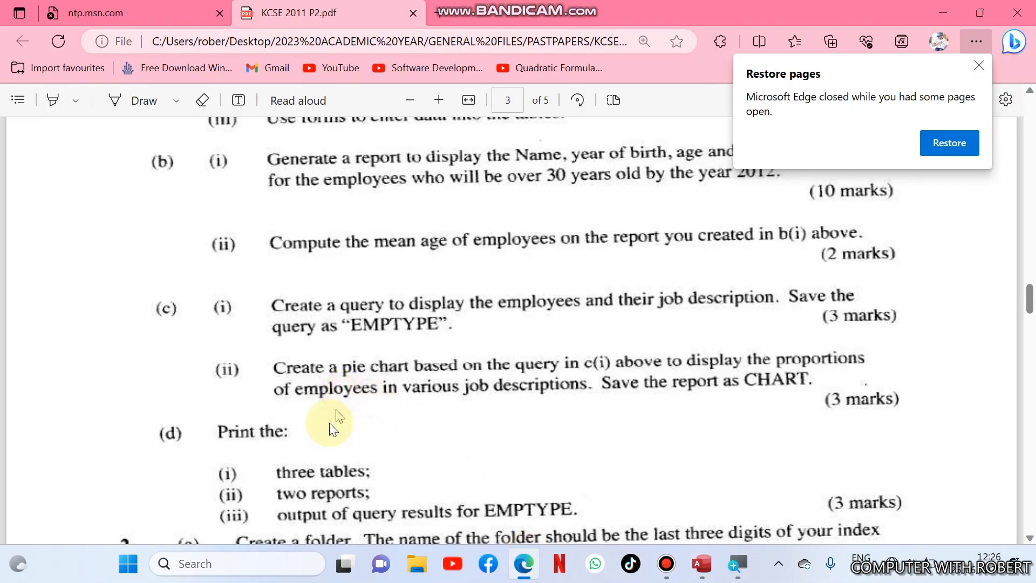
scroll(322, 448, down, 2)
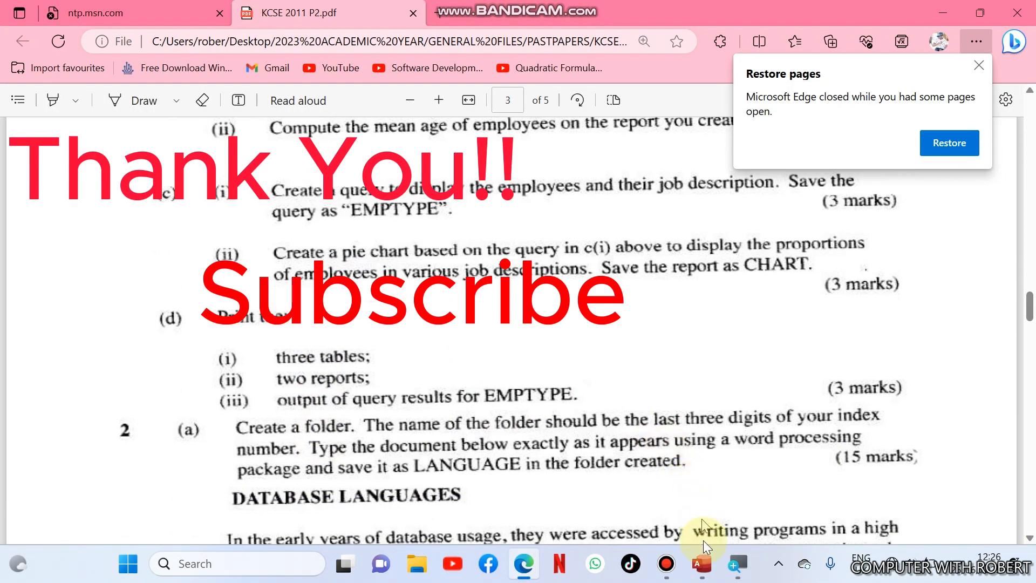
click(702, 565)
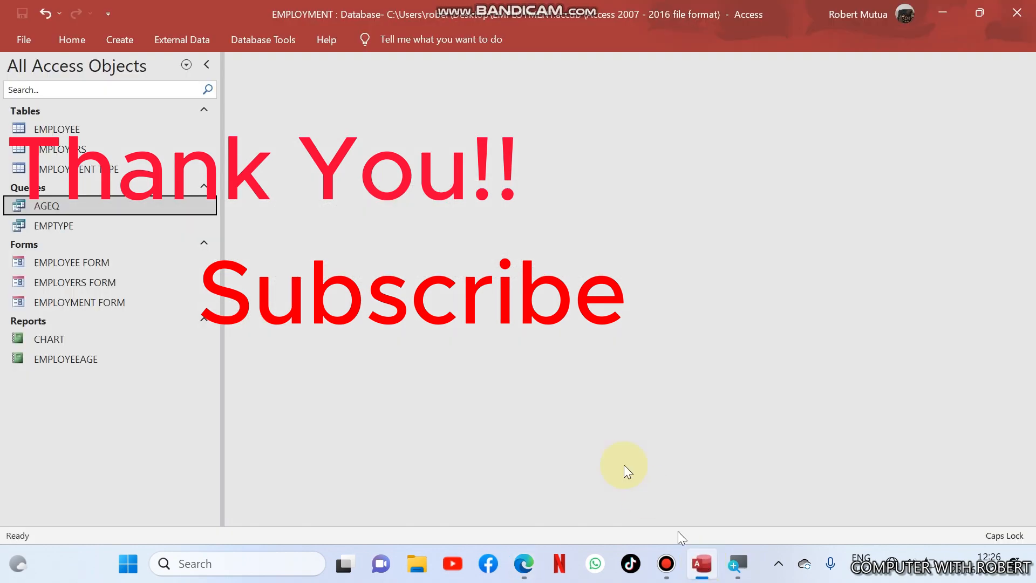
- Open the EMPLOYEE table and print one copy of all its records on the COMP LAB printer
click(109, 134)
double_click(109, 134)
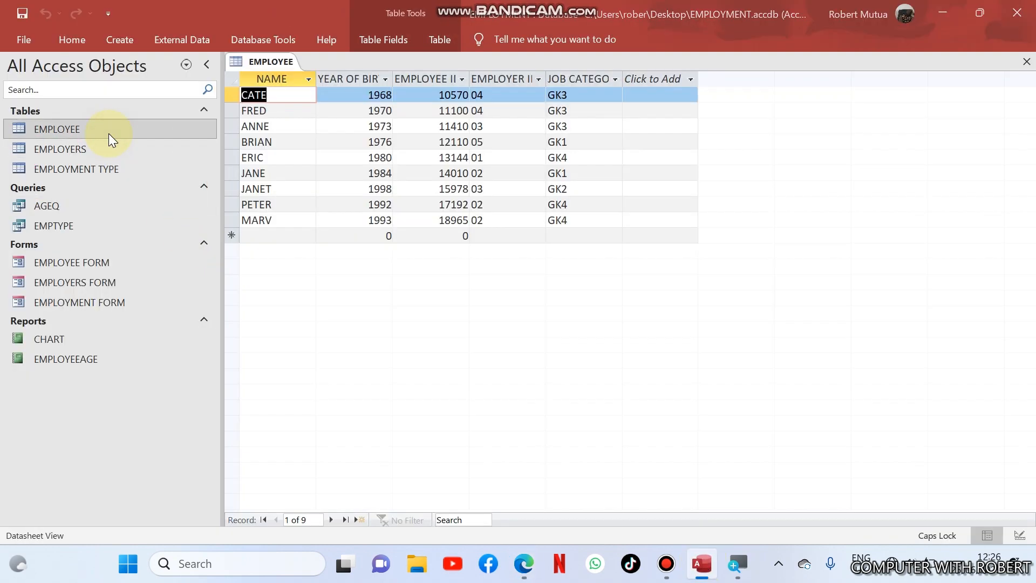
key(ctrl+p)
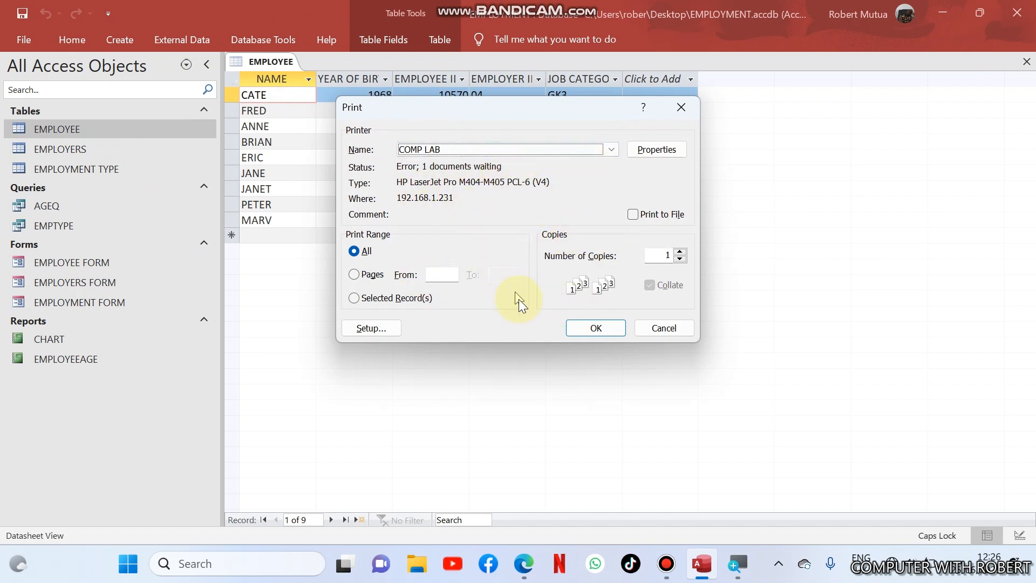
click(579, 324)
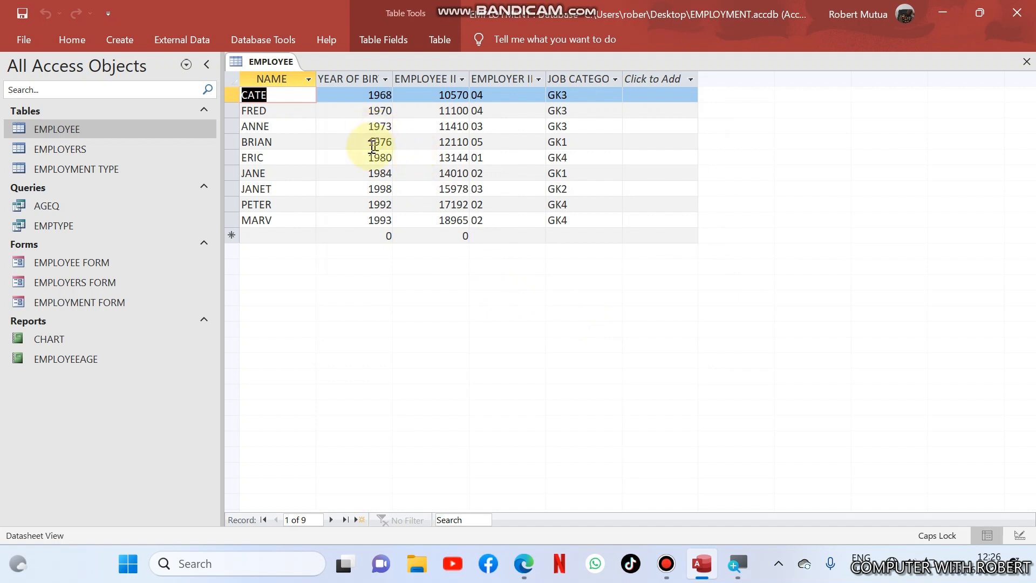
- Open the CHART report and print one copy of all its pages on the COMP LAB printer
double_click(66, 342)
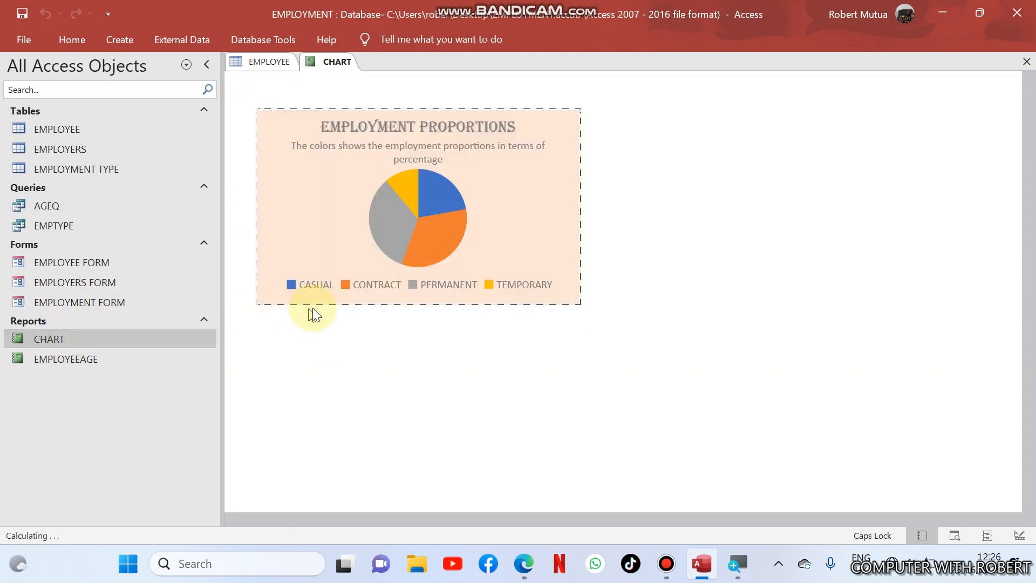
key(ctrl+p)
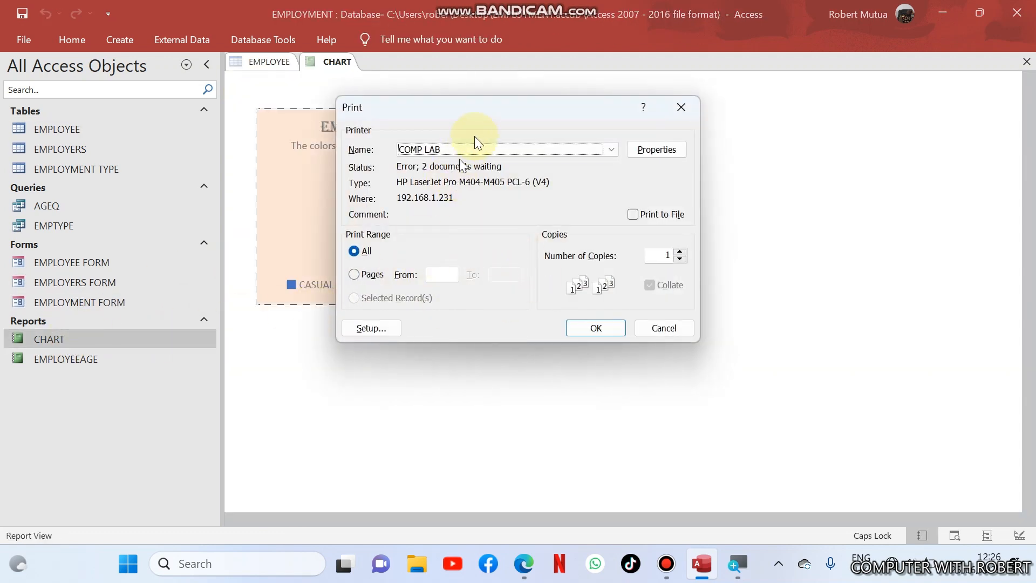
click(477, 146)
click(471, 161)
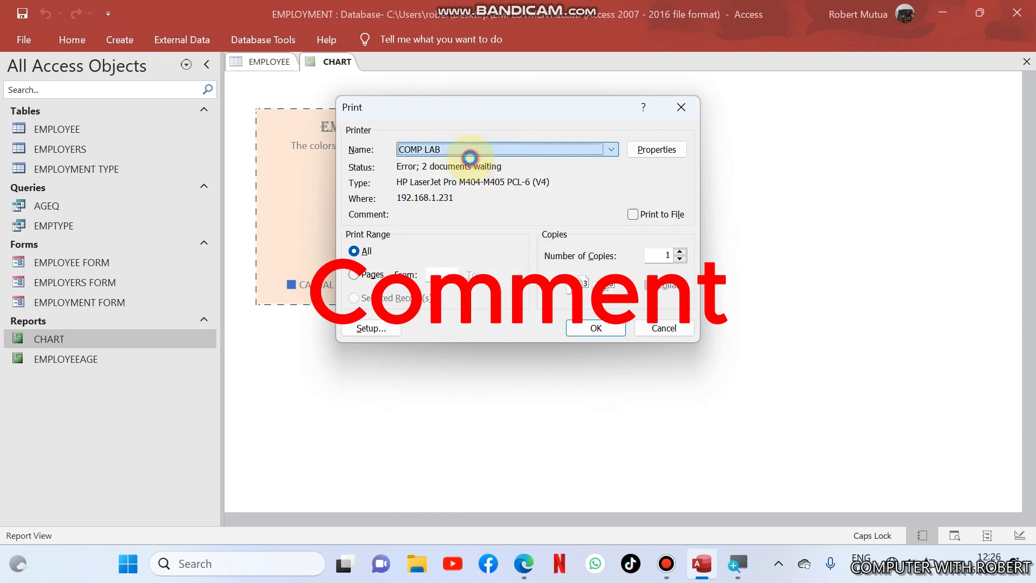
click(581, 327)
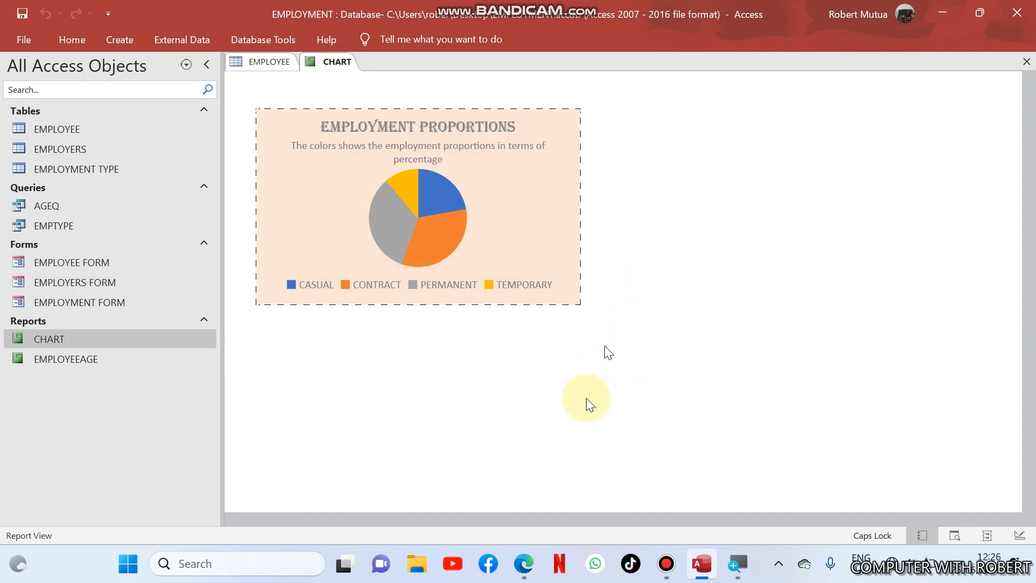
- Switch to the exam PDF in Edge, review the database tasks and dismiss the Restore pages notice
click(520, 571)
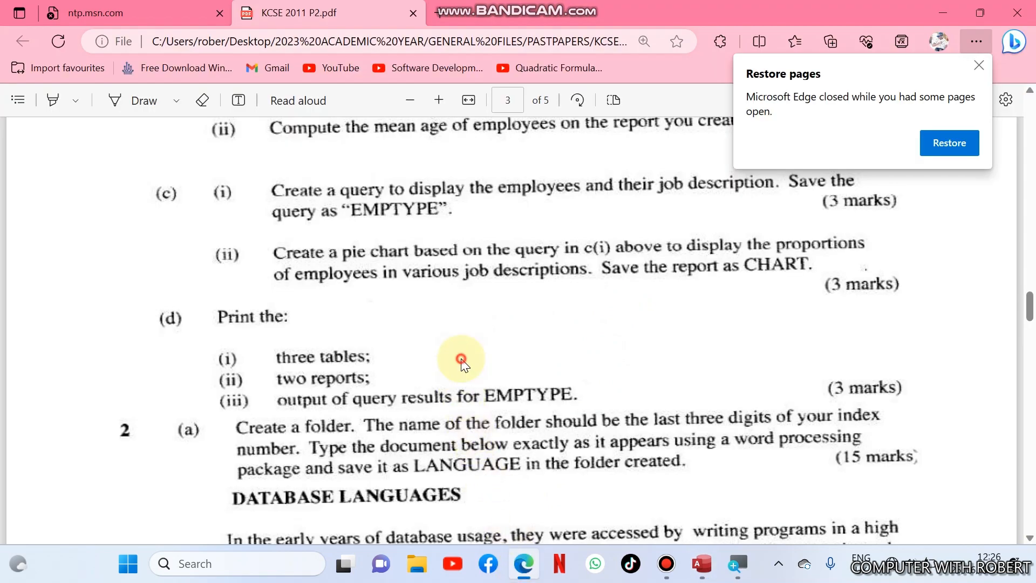
scroll(462, 359, up, 5)
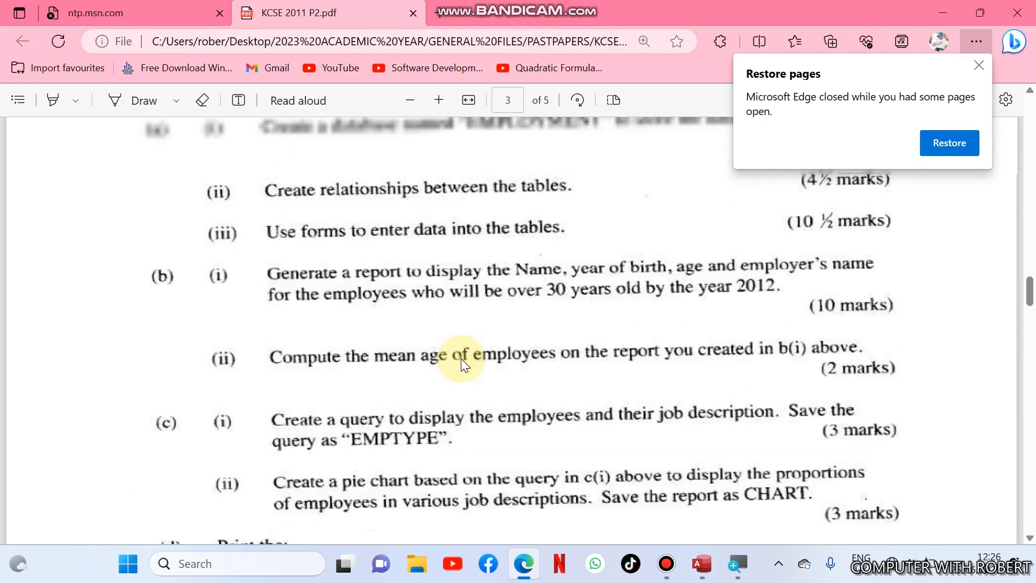
click(980, 66)
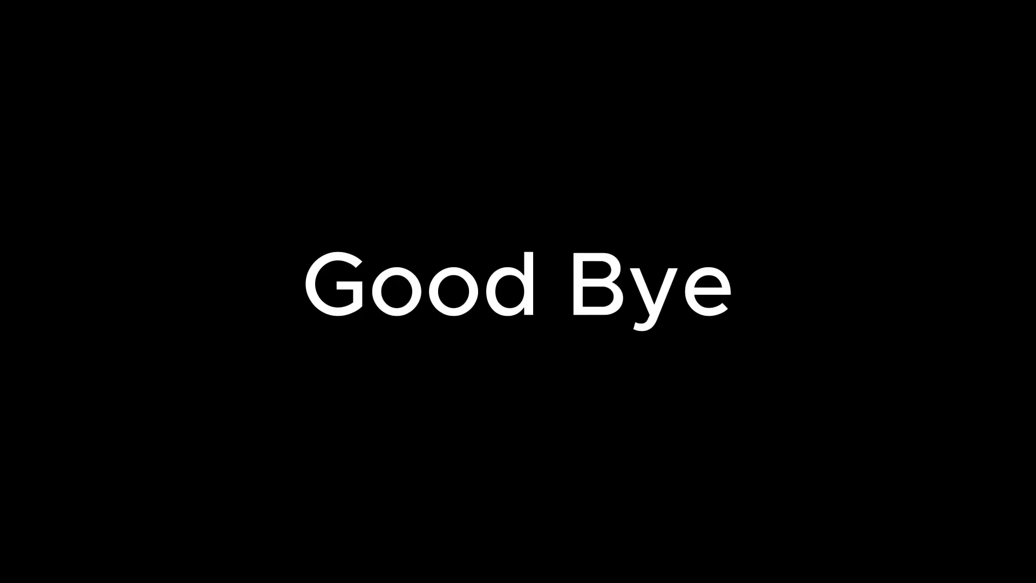